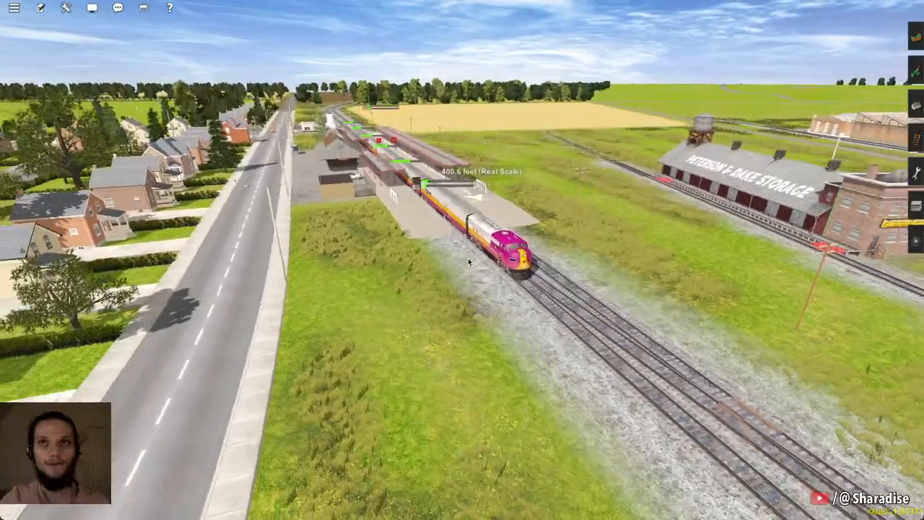
Examine the passenger train standing at the New Washington station platforms from both sides
key("Left")
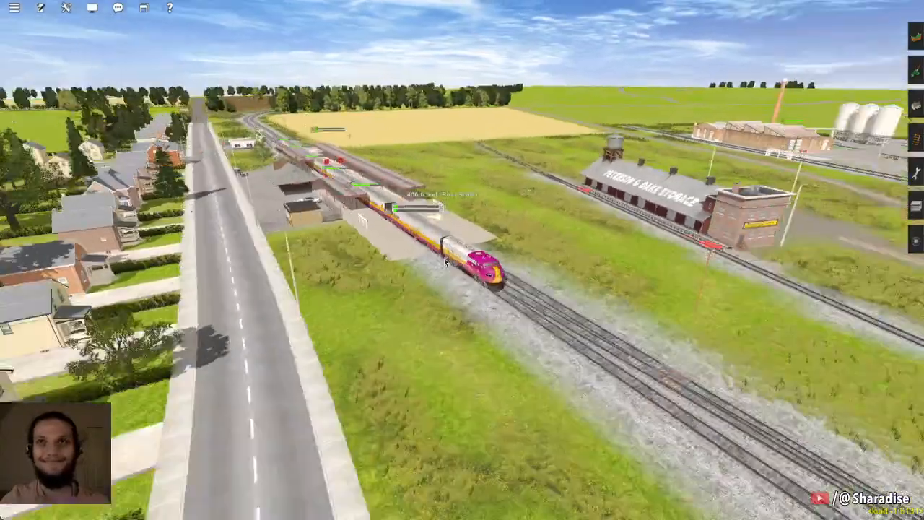
key("Up")
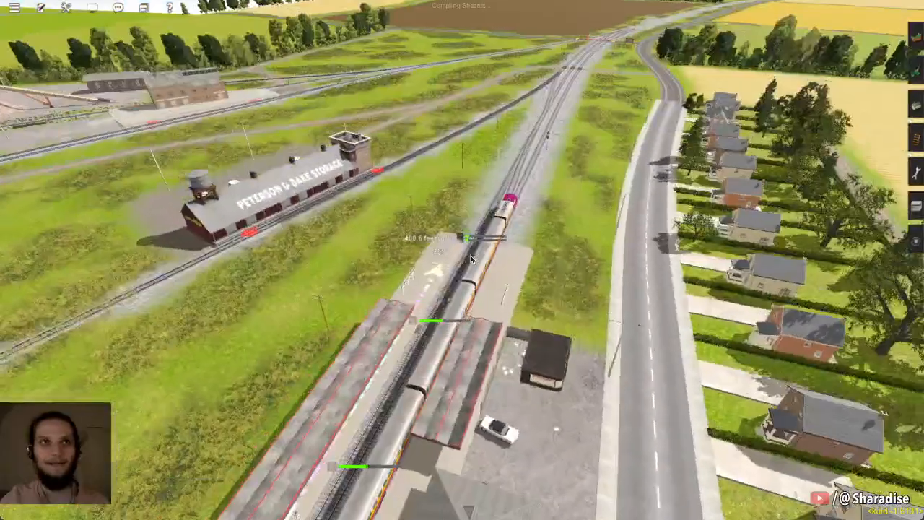
scroll(449, 260, "up", 5)
key("Down")
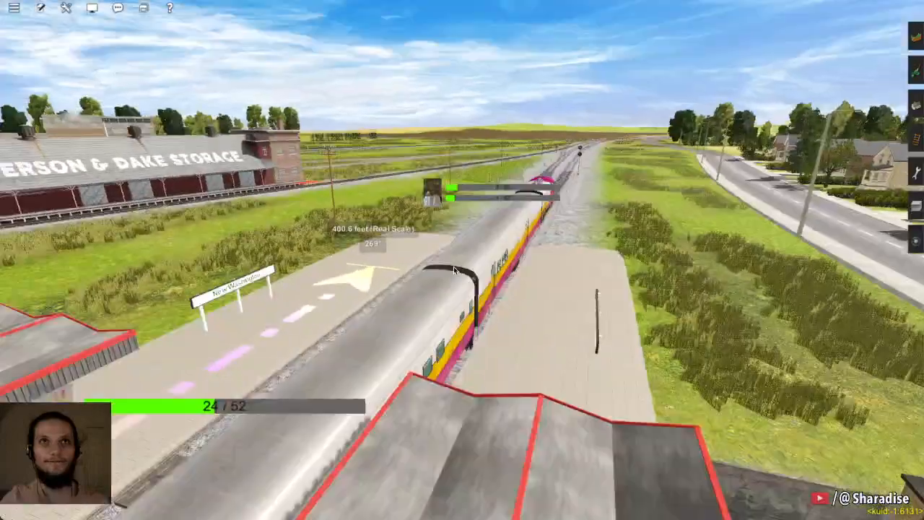
key("Up")
key("Left")
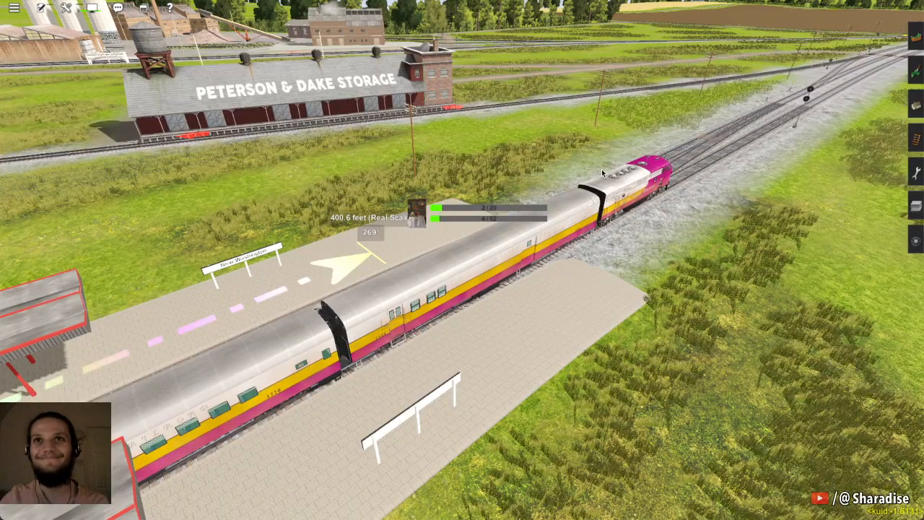
scroll(462, 256, "up", 3)
scroll(473, 276, "down", 5)
key("Left")
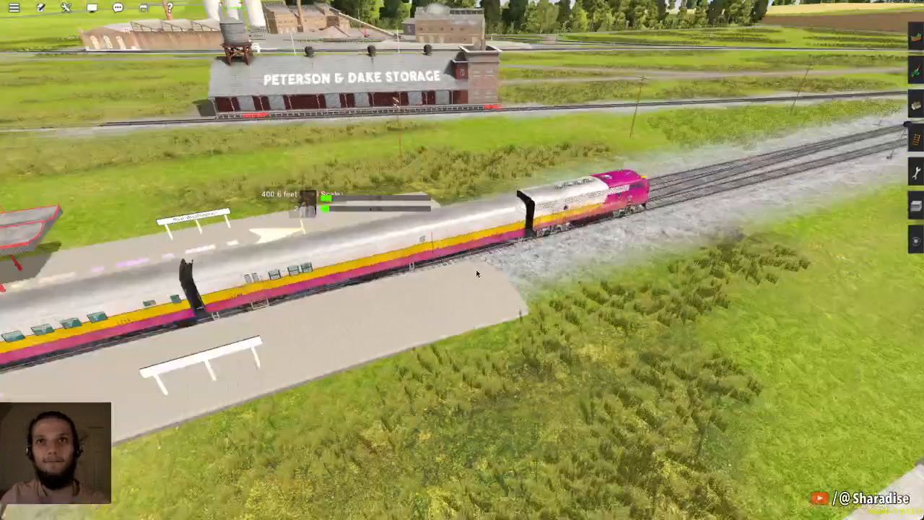
key("Left")
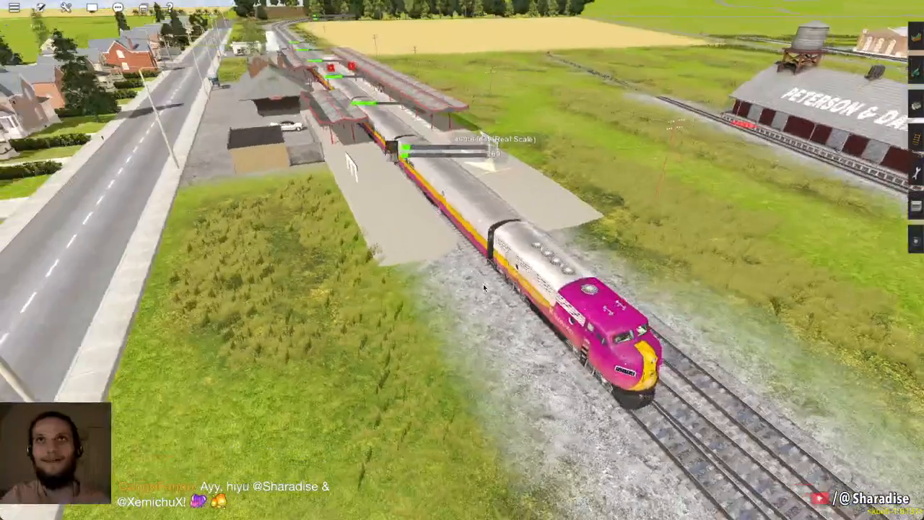
Examine the purple lead locomotive up close, including its interior, and its position beyond the platform end
left_click_drag(484, 284, 463, 260)
scroll(458, 256, "up", 5)
scroll(459, 261, "down", 5)
scroll(462, 260, "up", 6)
scroll(462, 260, "up", 6)
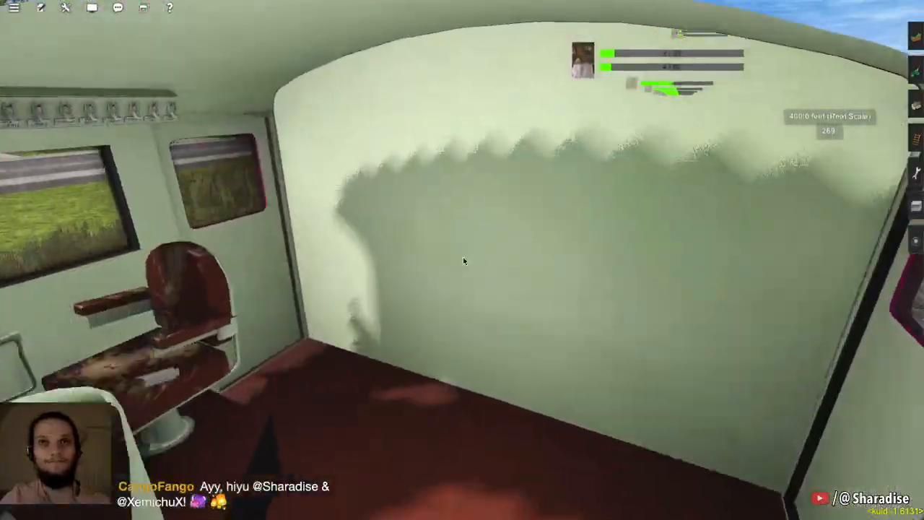
scroll(464, 260, "down", 10)
mouse_move(465, 260)
left_mouse_down()
mouse_move(469, 266)
mouse_move(367, 235)
mouse_move(466, 233)
mouse_move(386, 246)
mouse_move(461, 264)
mouse_move(467, 277)
mouse_move(468, 261)
left_mouse_up()
scroll(470, 267, "up", 2)
scroll(466, 260, "up", 6)
scroll(463, 267, "down", 8)
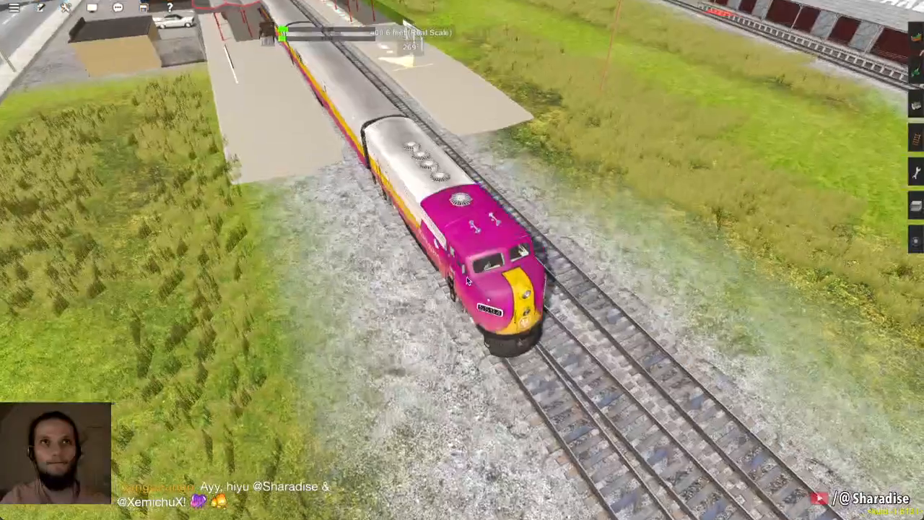
scroll(468, 267, "down", 4)
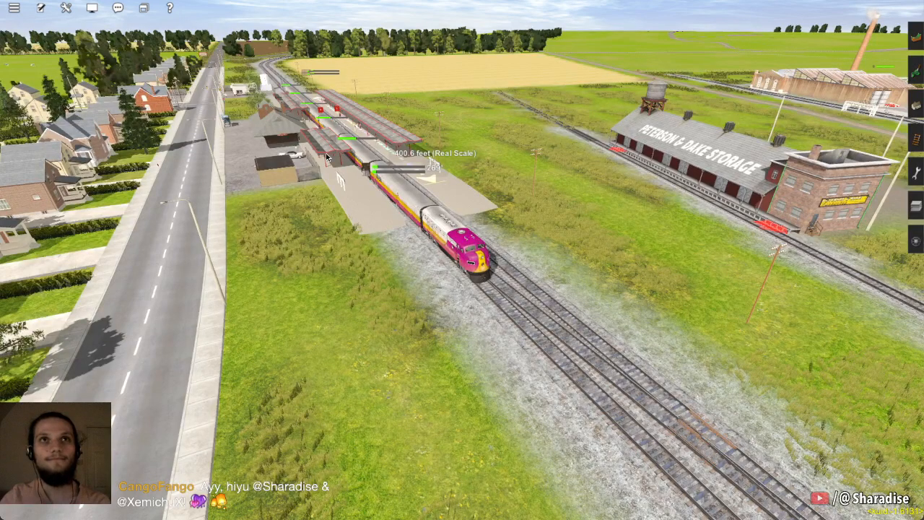
Look over the full length of the train and platforms, from the rear cars up to the locomotive
left_click_drag(406, 223, 464, 249)
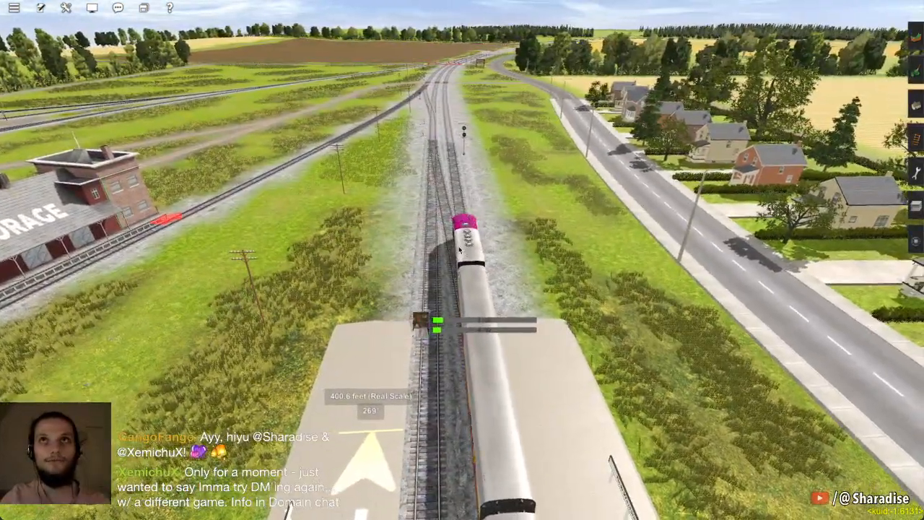
scroll(458, 250, "down", 10)
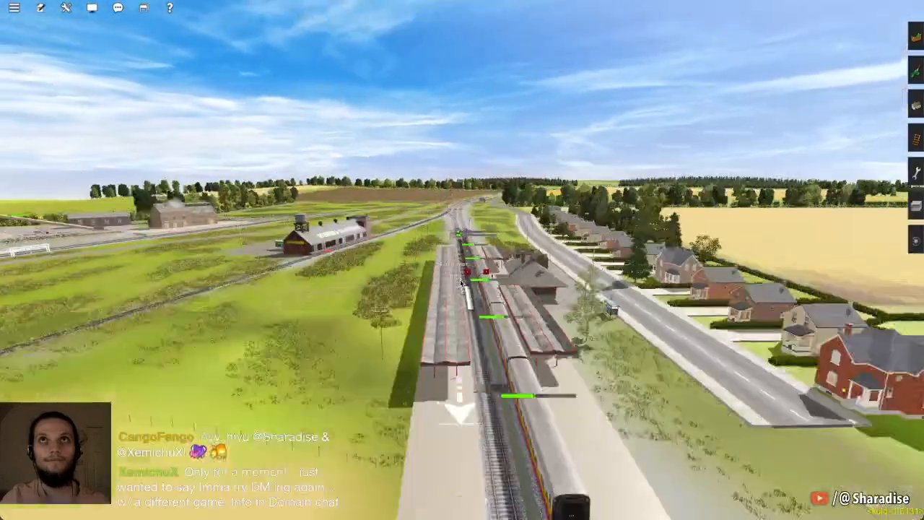
scroll(468, 265, "up", 6)
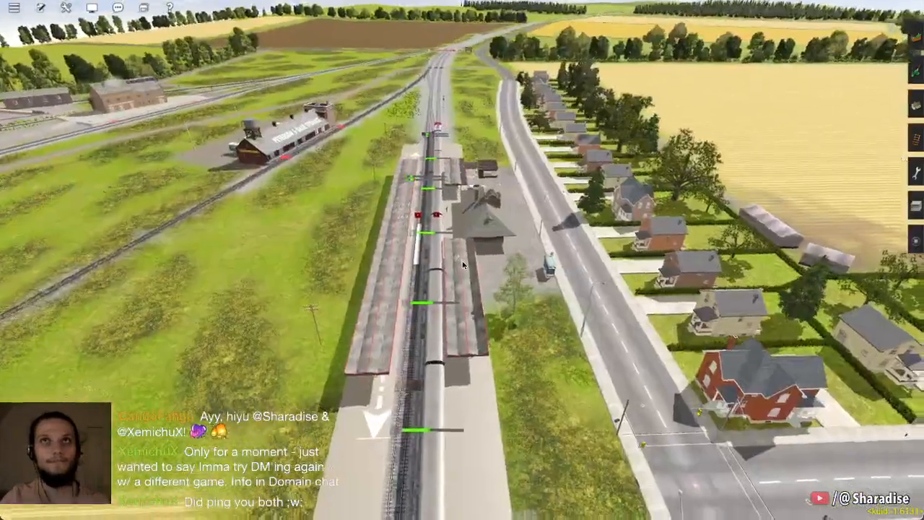
left_click_drag(462, 261, 473, 239)
scroll(474, 244, "up", 8)
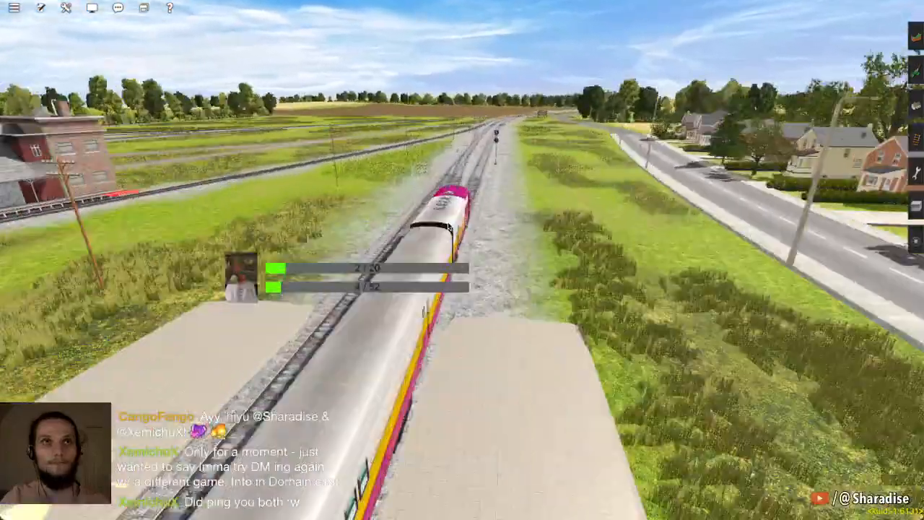
scroll(449, 228, "up", 2)
scroll(454, 236, "up", 6)
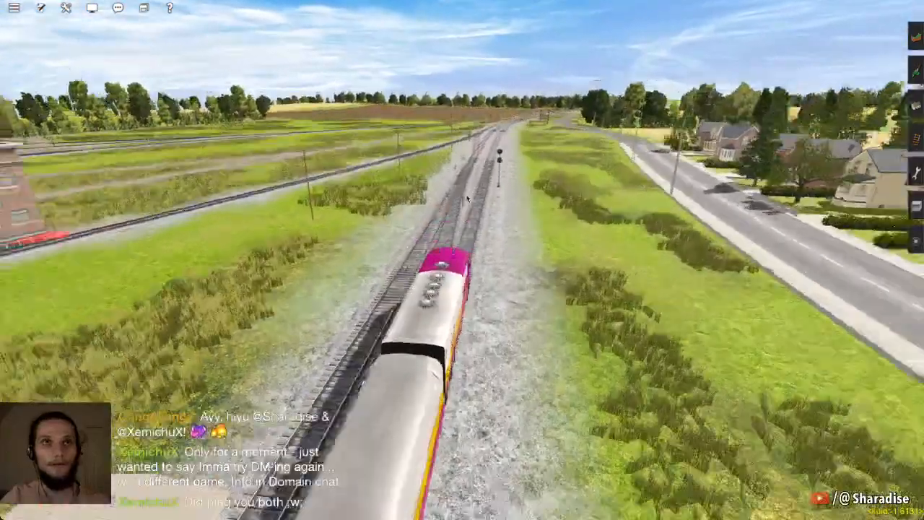
Follow the main line away from the station, over the road level crossing and into the forest section
scroll(476, 196, "up", 6)
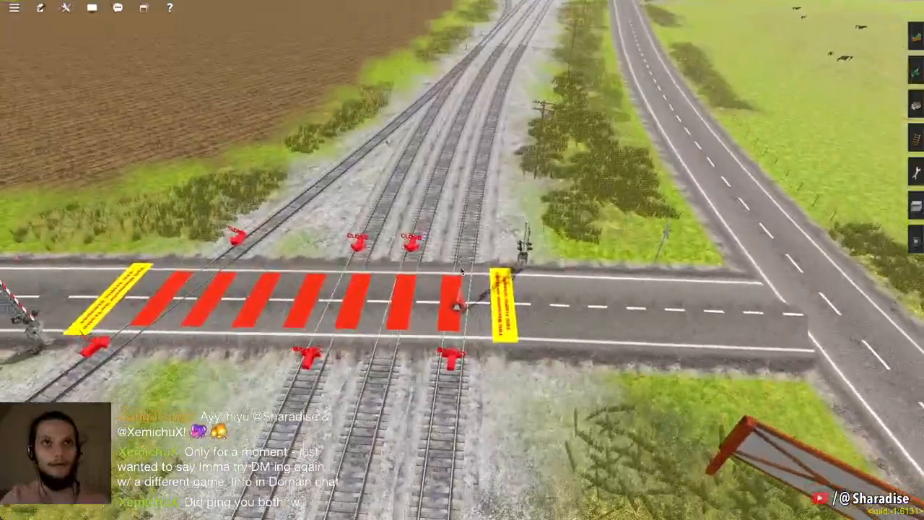
scroll(463, 262, "up", 5)
scroll(468, 235, "down", 6)
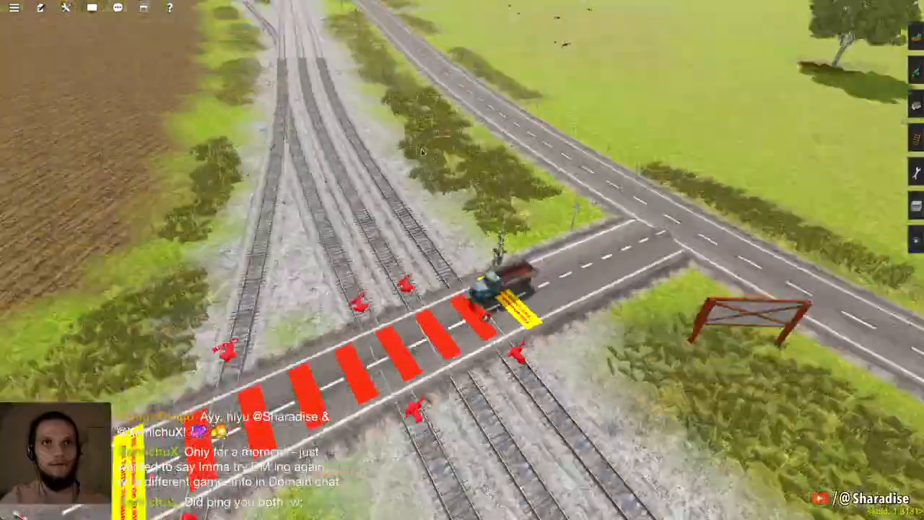
right_click(424, 100)
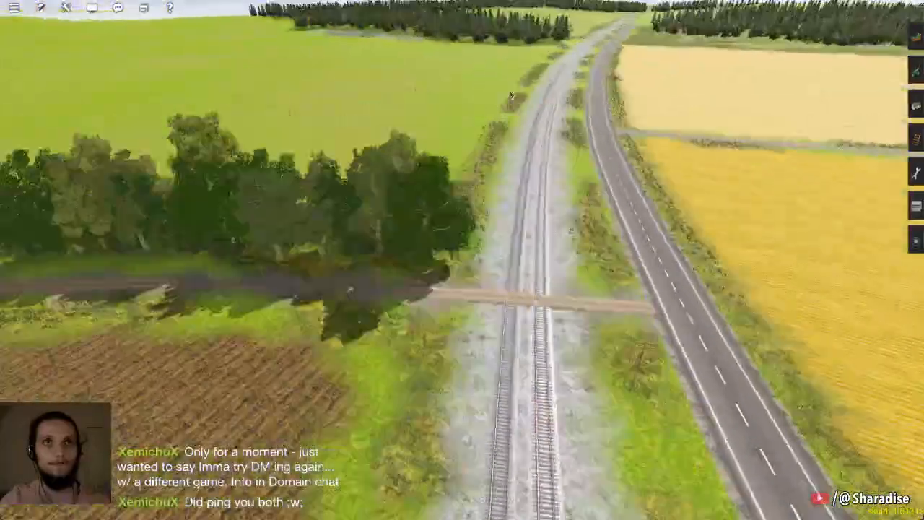
right_click(512, 94)
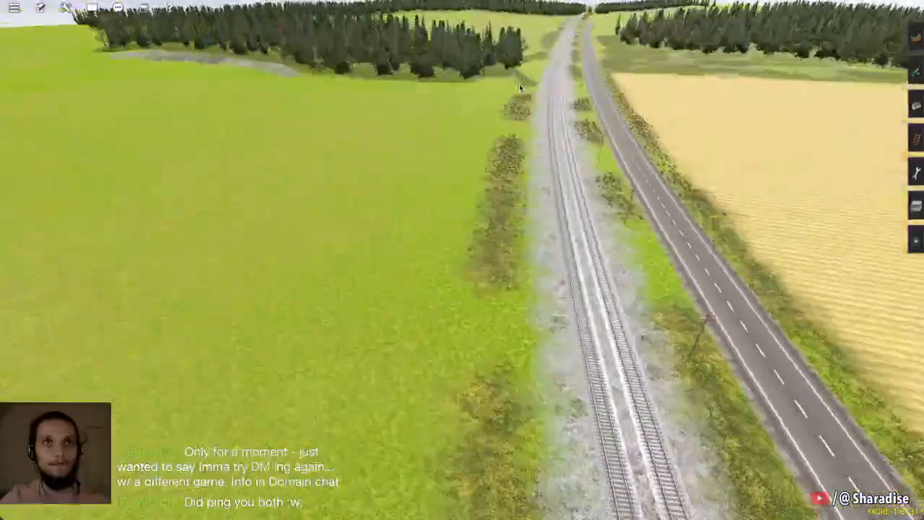
right_click(519, 84)
right_click(498, 79)
right_click(424, 77)
right_click(455, 105)
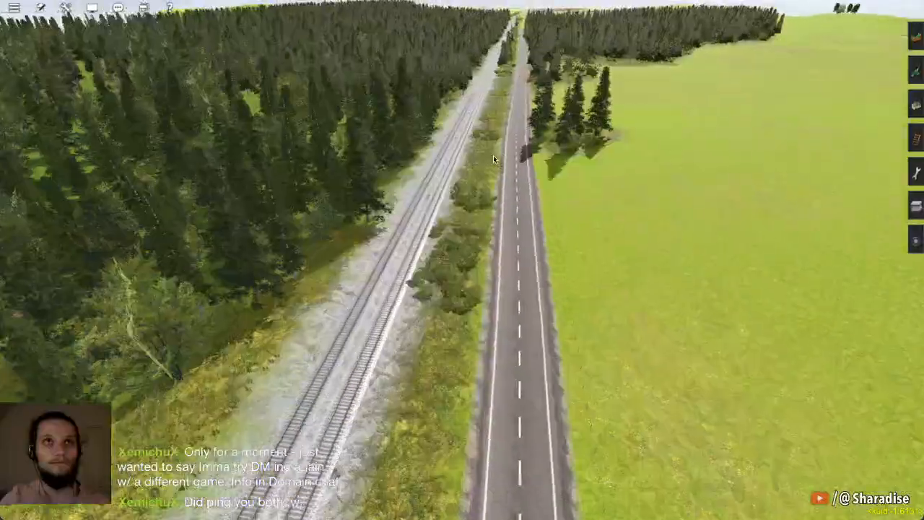
right_click(493, 155)
right_click(457, 202)
Open the route map and go past Clayton Heights to the station beside Fresh Pond Oils, south of New Penzance
key("ctrl+m")
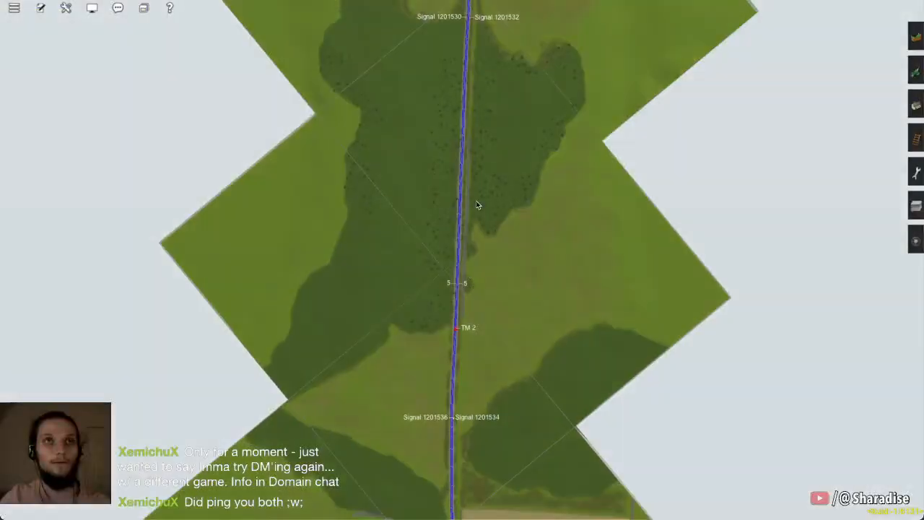
scroll(480, 184, "down", 5)
right_click(479, 117)
right_click(484, 127)
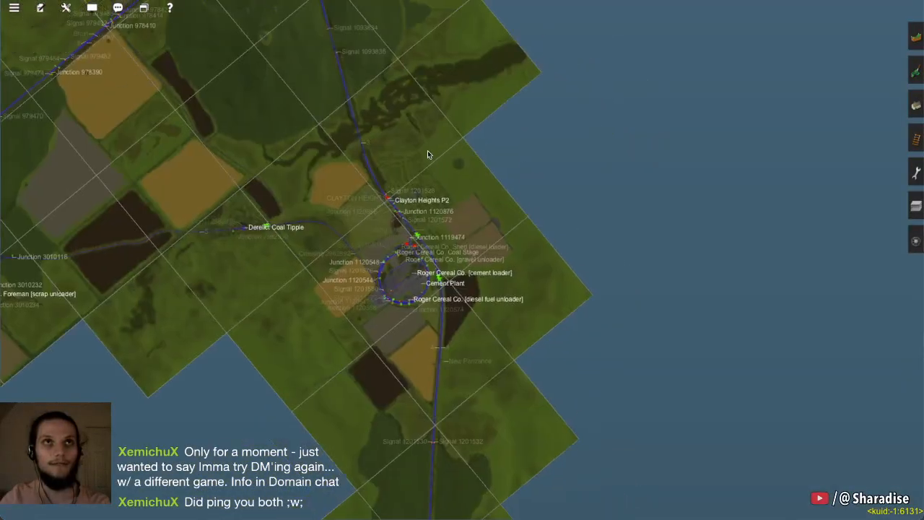
right_click(400, 140)
right_click(407, 138)
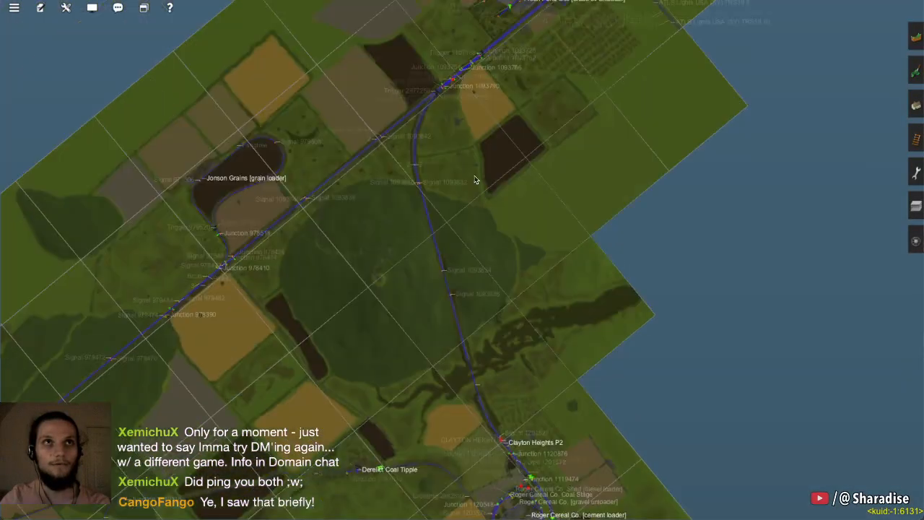
right_click(544, 85)
scroll(531, 164, "up", 5)
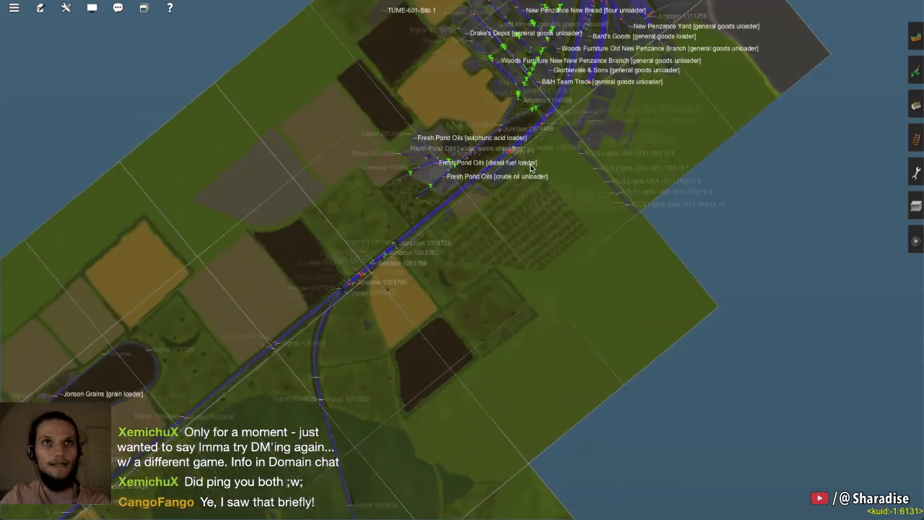
right_click(547, 103)
scroll(509, 127, "up", 6)
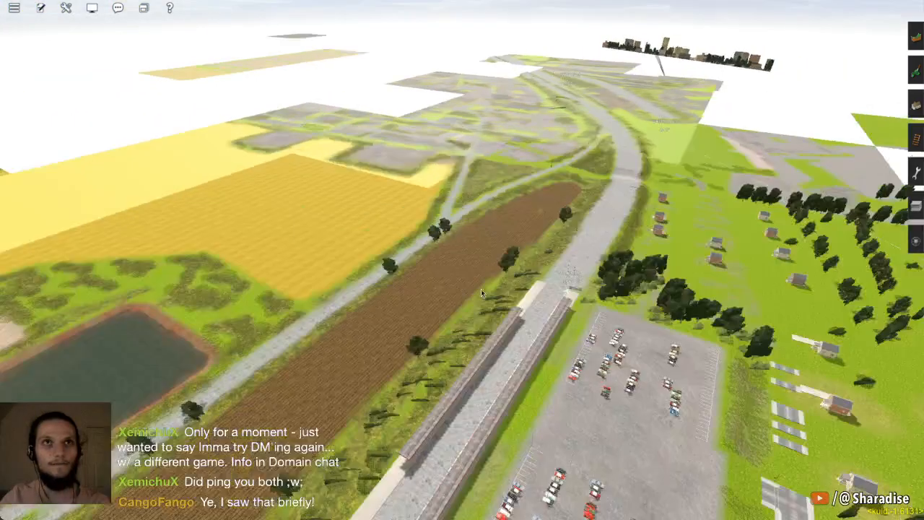
Examine the track markers at the platform end of the station with the large car park
right_click(484, 287)
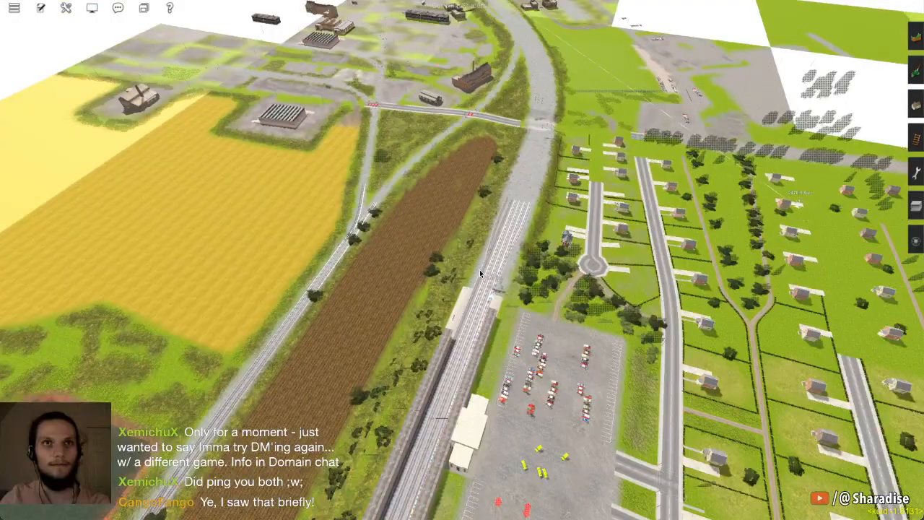
right_click(475, 278)
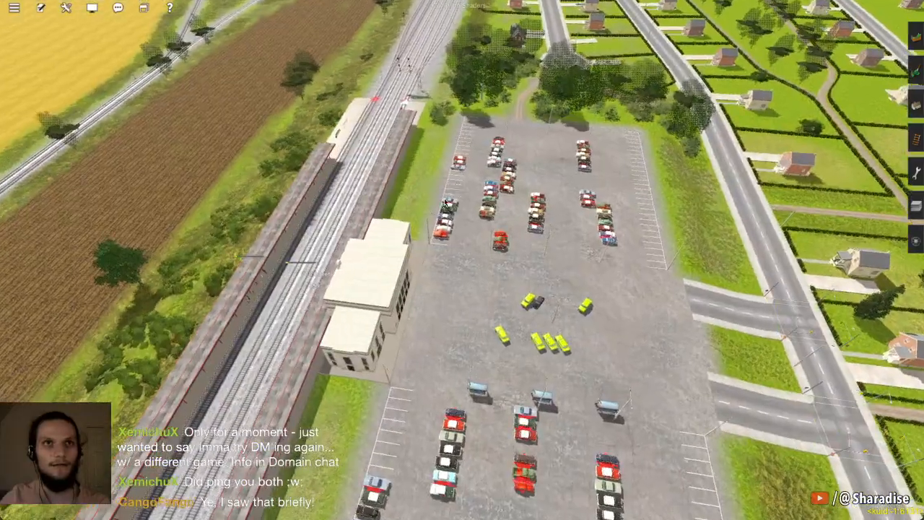
scroll(455, 206, "up", 4)
scroll(453, 228, "up", 5)
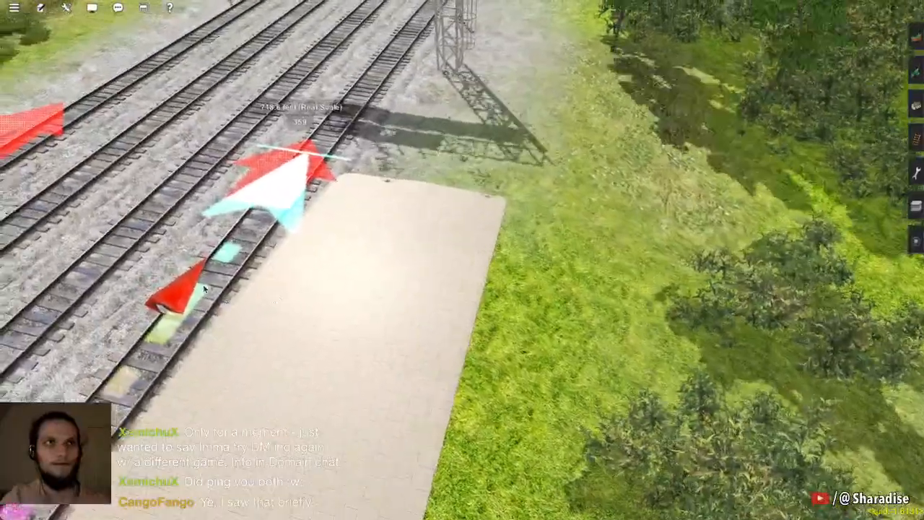
right_click(203, 289)
scroll(204, 289, "down", 3)
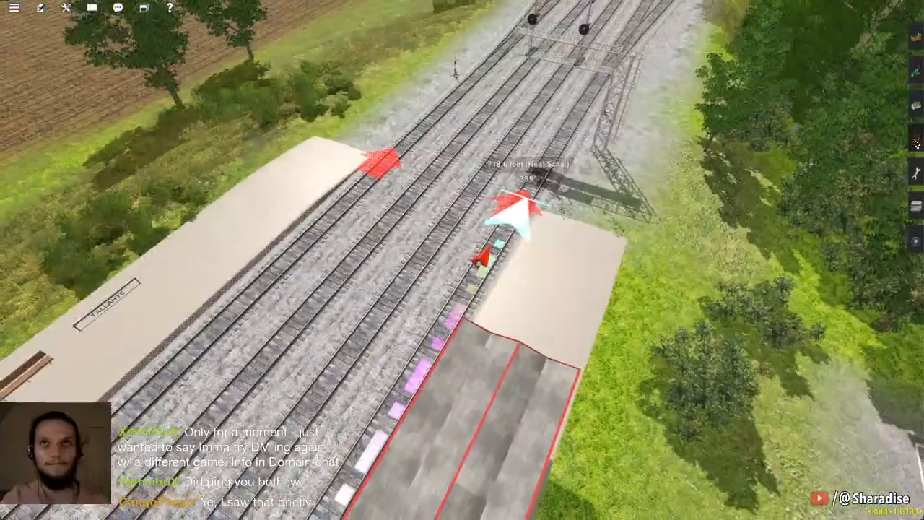
Switch the track tools to adding trackmarks, with Track Marker as the object
left_click(917, 138)
left_click(904, 45)
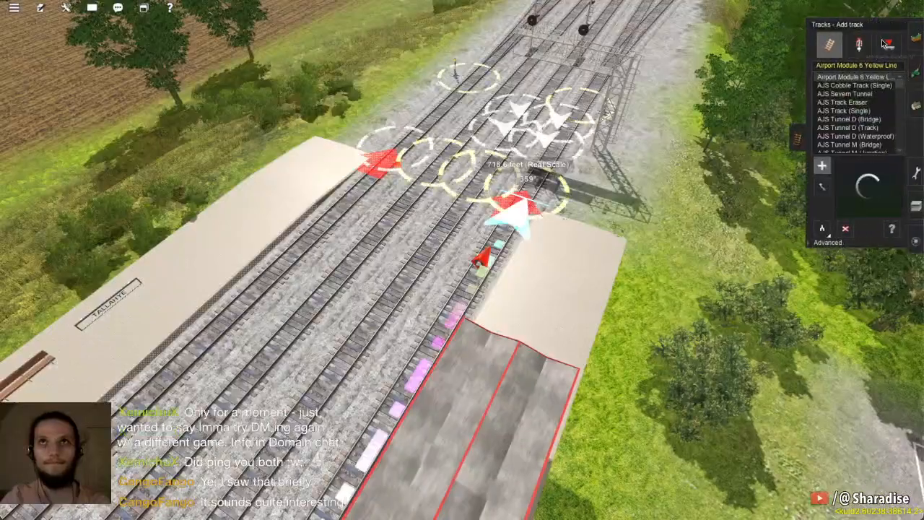
scroll(474, 212, "down", 6)
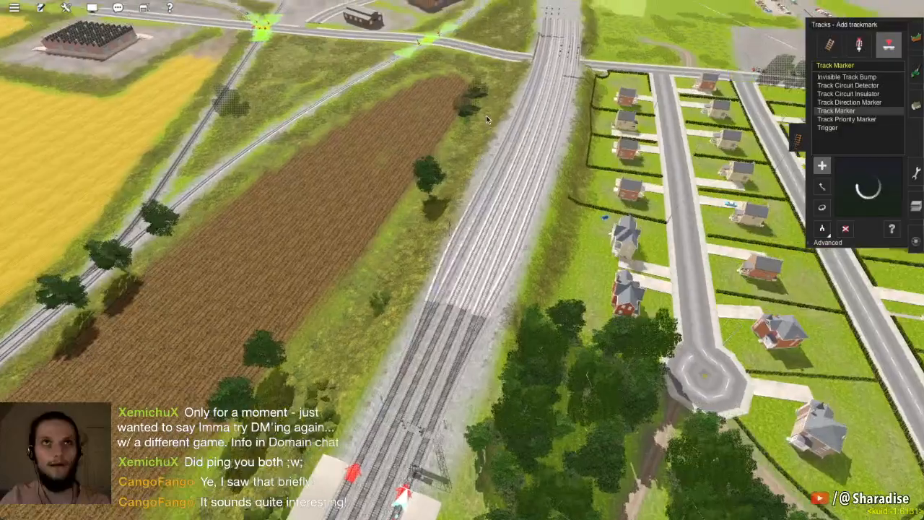
Follow the main line from the station through the yards to the track marker between the two paved areas
right_click(487, 119)
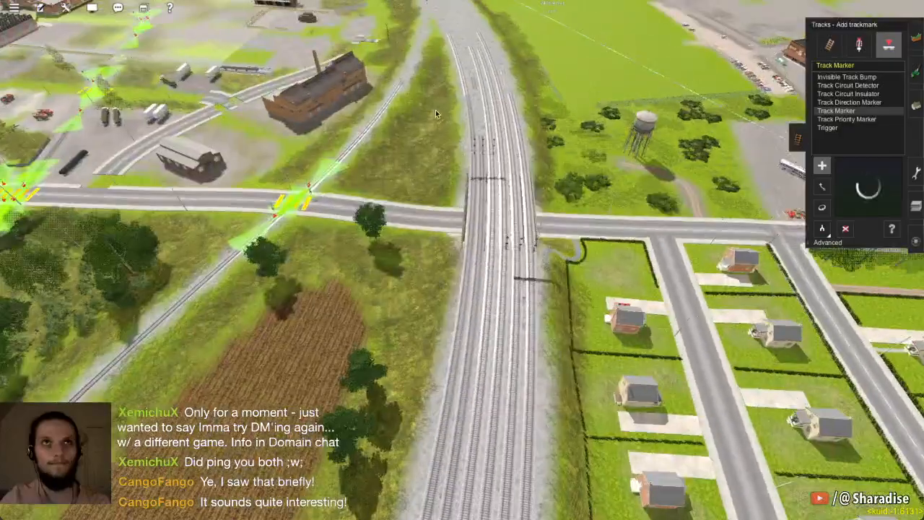
right_click(435, 110)
right_click(429, 118)
right_click(405, 163)
right_click(431, 210)
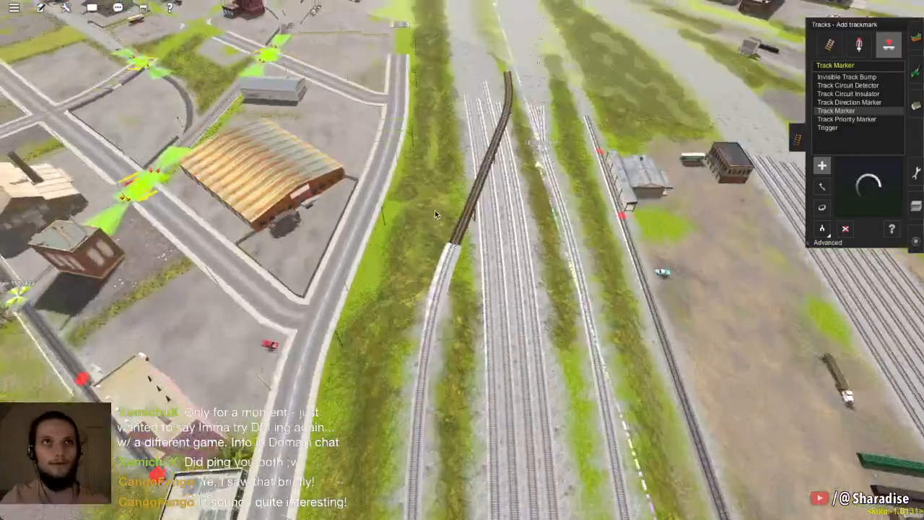
right_click(475, 124)
right_click(469, 102)
right_click(456, 141)
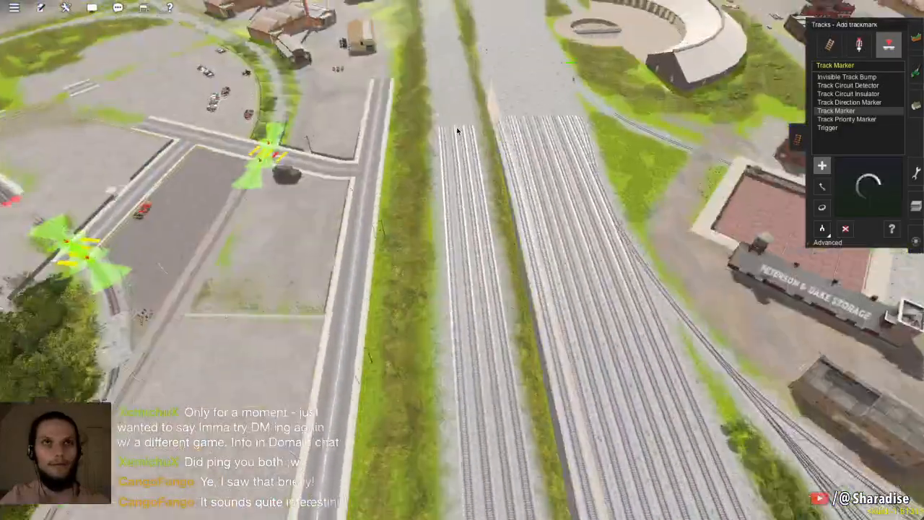
right_click(459, 128)
right_click(455, 141)
right_click(453, 129)
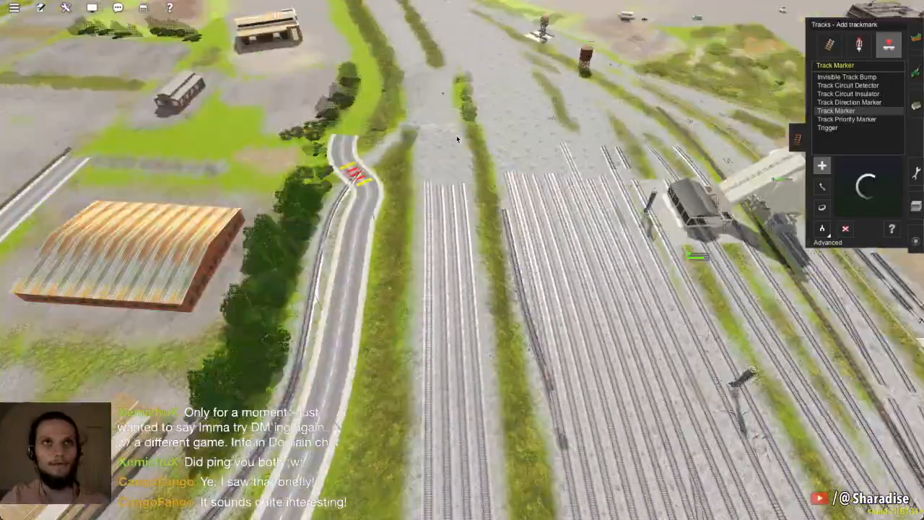
right_click(456, 135)
right_click(457, 335)
right_click(482, 319)
scroll(481, 234, "up", 5)
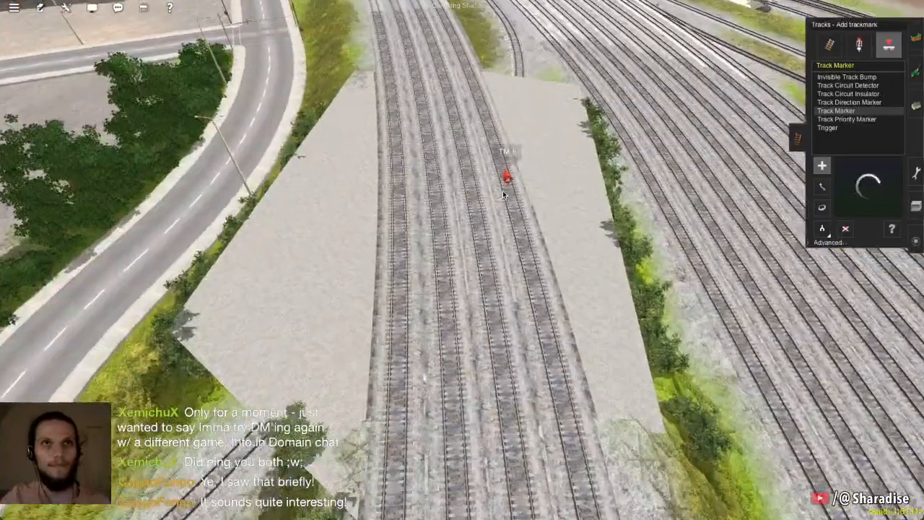
Find the object TM 9 by searching for "tm" and go to its location at the terminal platforms
right_click(450, 199)
key("ctrl+f")
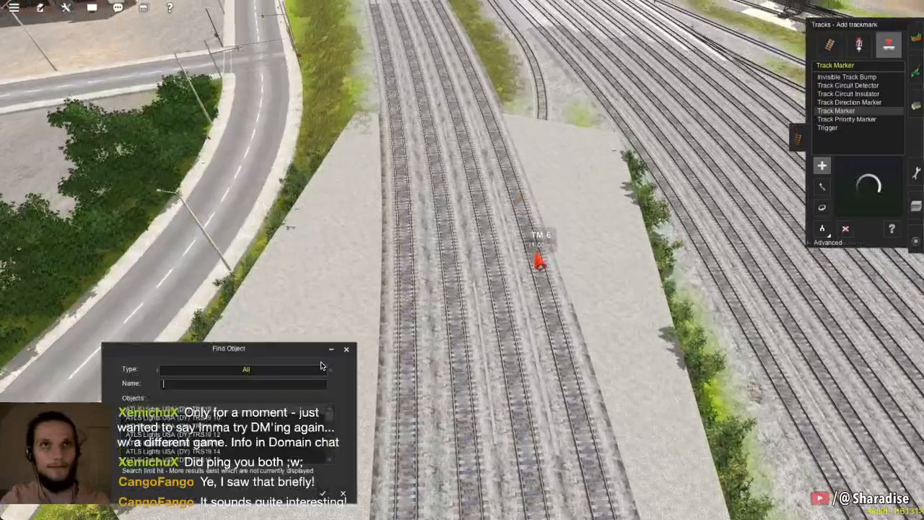
type("tm")
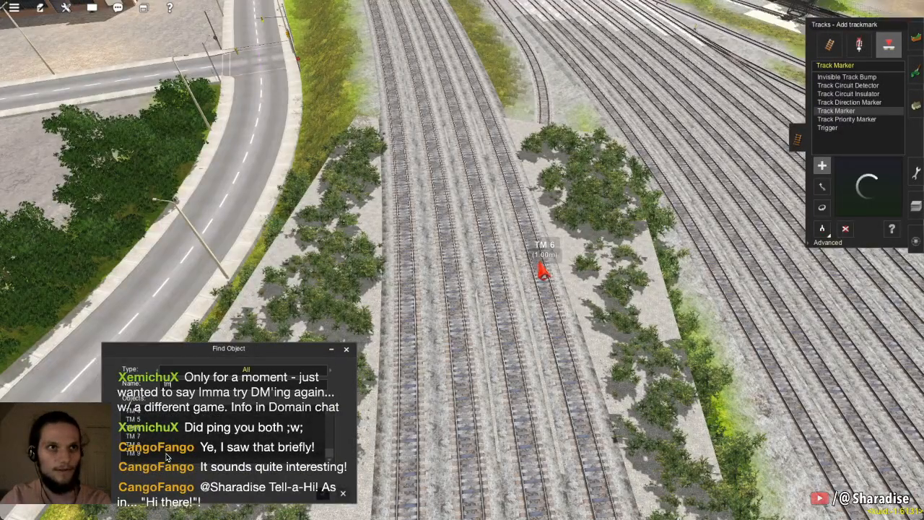
left_click(167, 454)
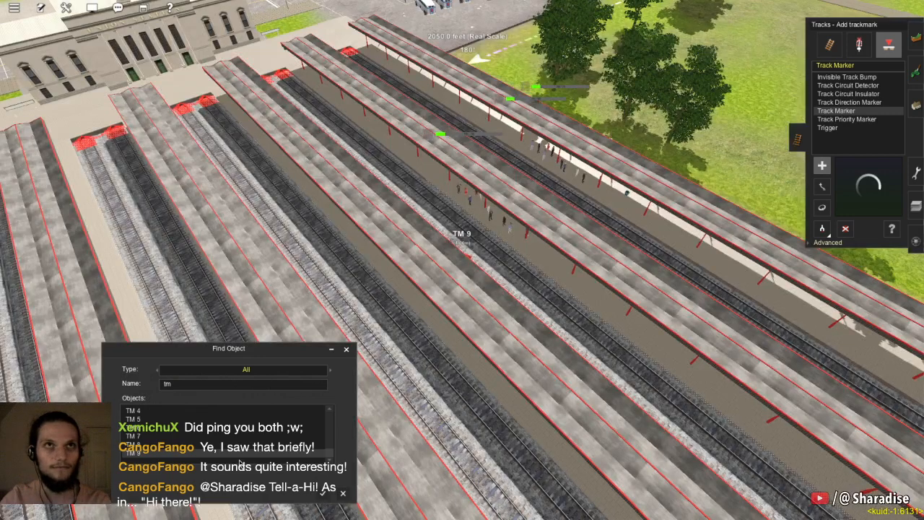
left_click(326, 495)
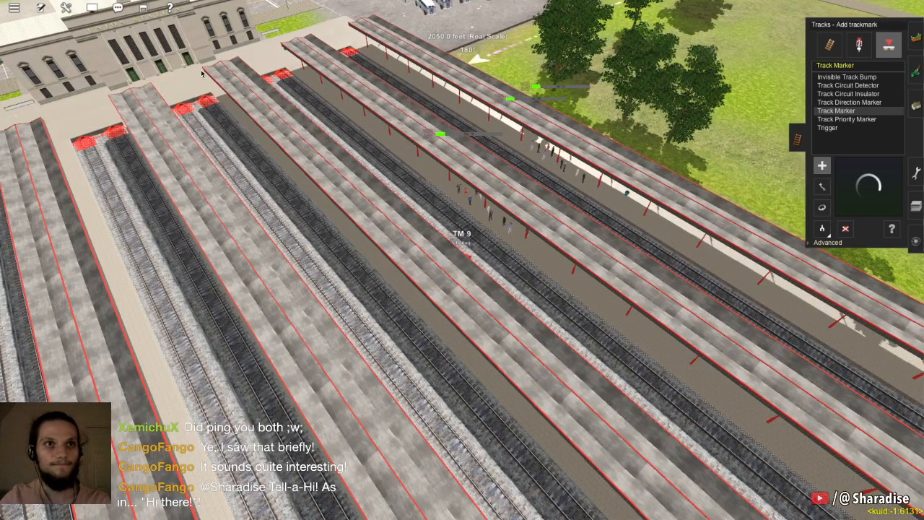
Open the session's Navigation Display rule, check the last navigation points in its list, and close the session editor
left_click(40, 8)
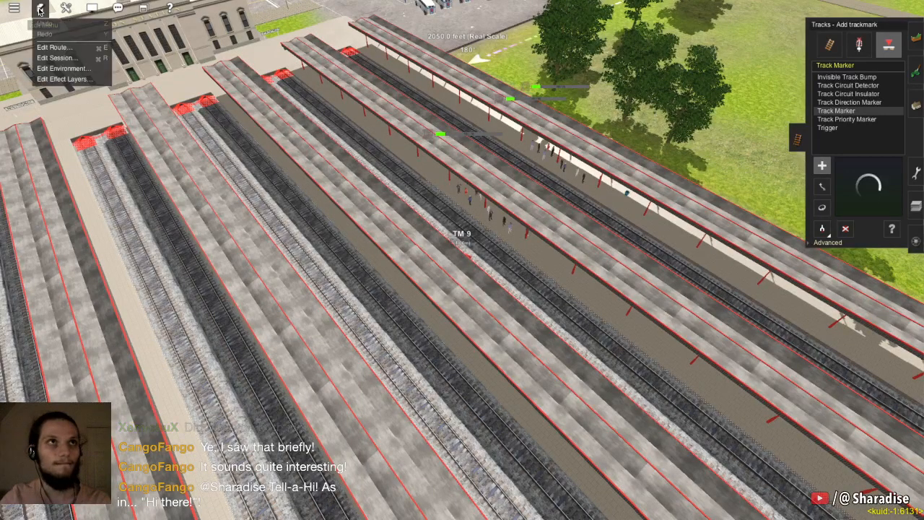
left_click(53, 57)
scroll(366, 369, "down", 6)
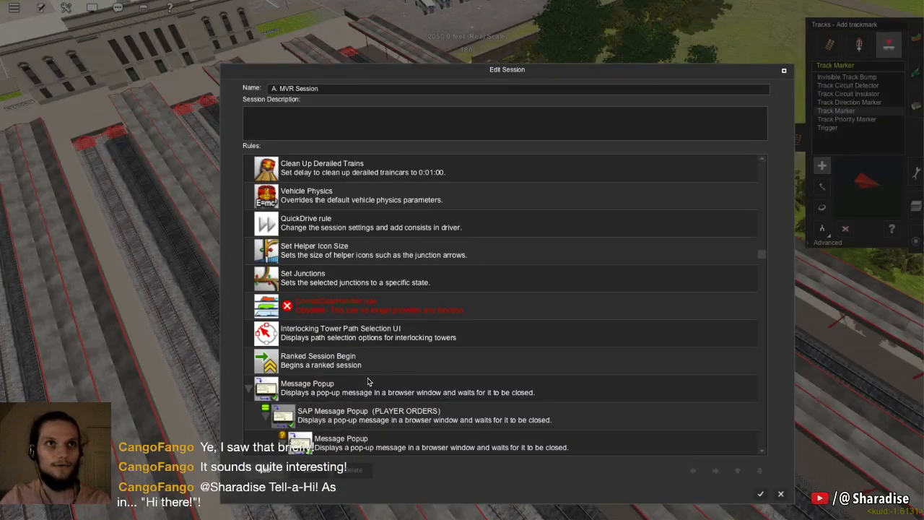
left_click(366, 381)
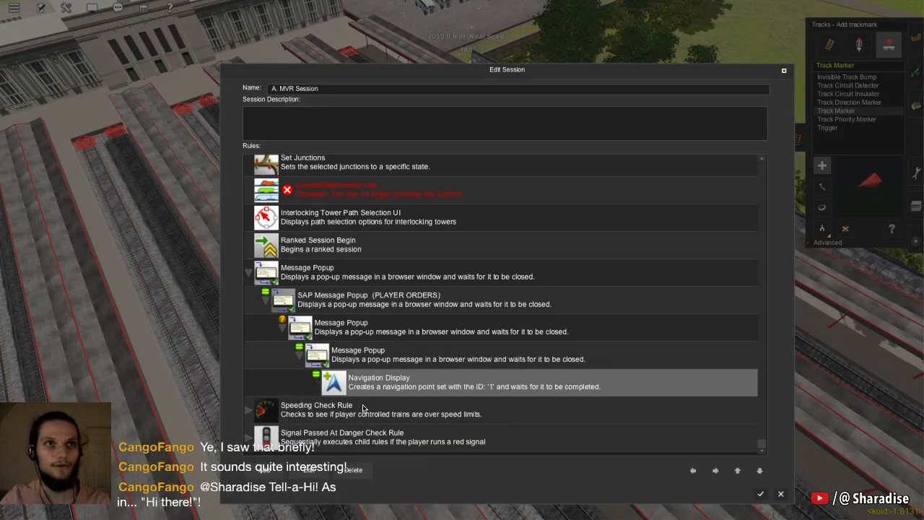
left_click(315, 471)
scroll(563, 285, "down", 5)
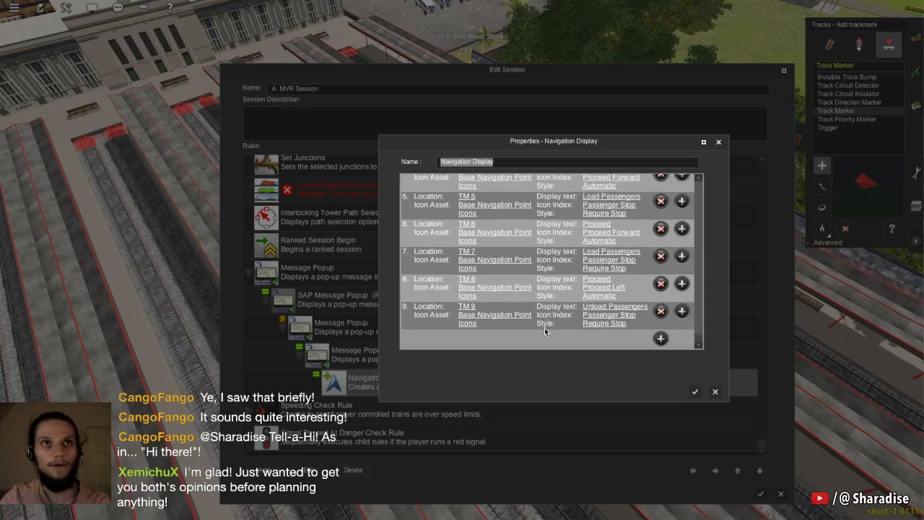
left_click(694, 393)
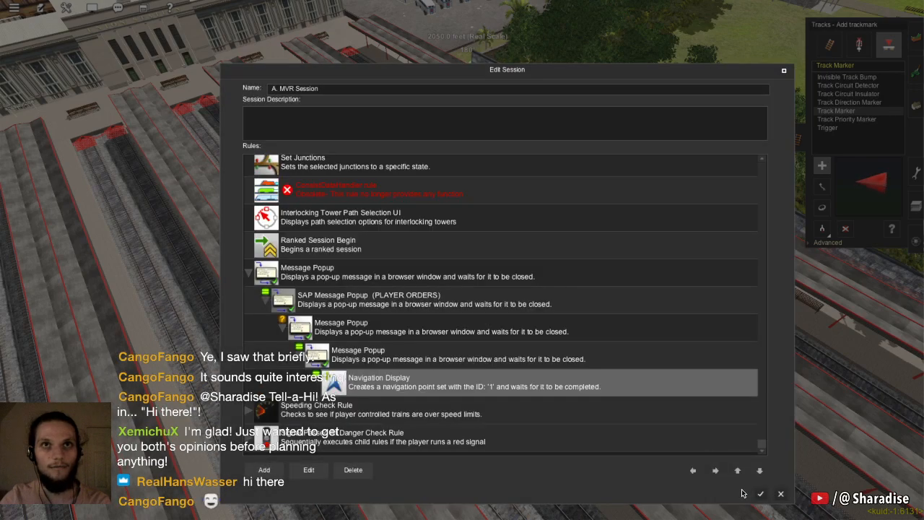
left_click(761, 494)
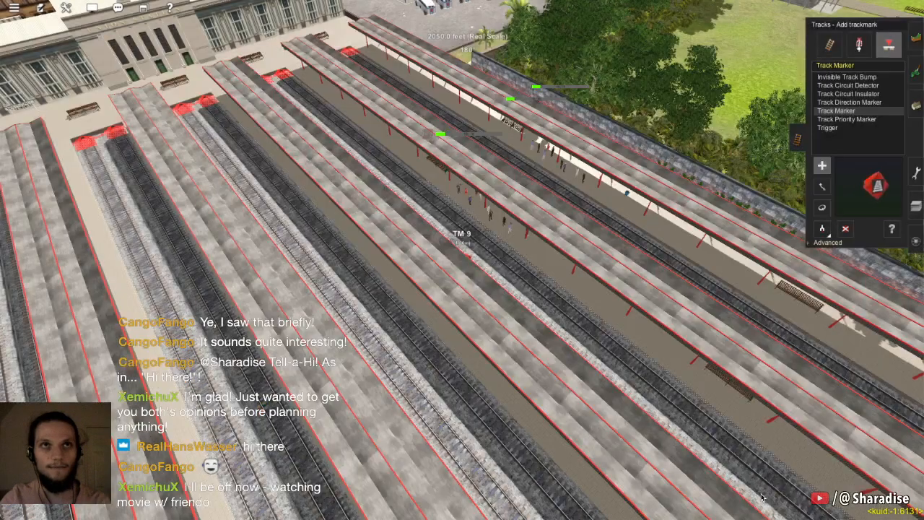
Reopen the session's Navigation Display rule and review the display text, icon and style of points TM 1 to TM 9
scroll(444, 248, "down", 5)
key("Left")
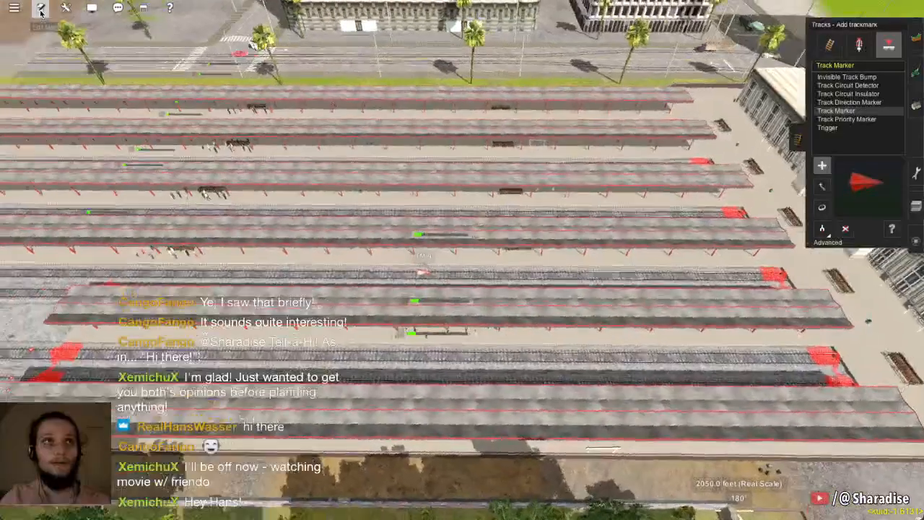
left_click(42, 11)
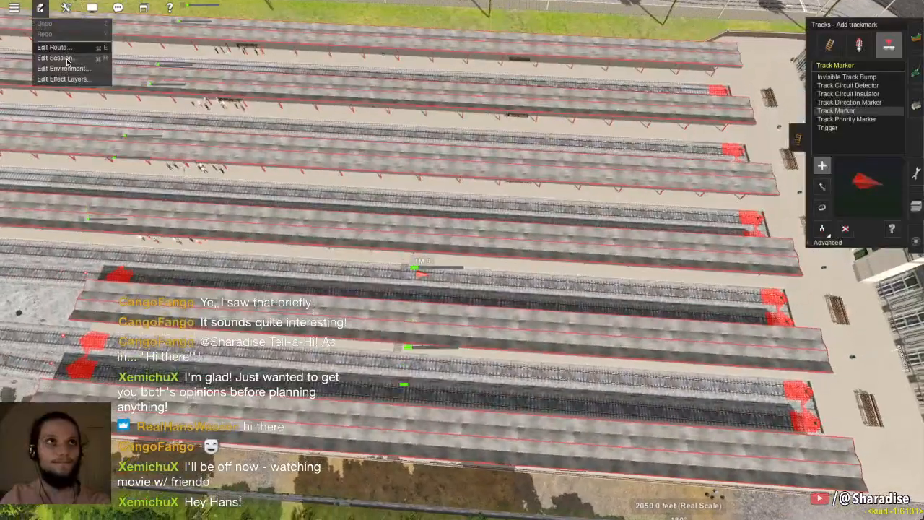
left_click(58, 44)
scroll(495, 324, "down", 3)
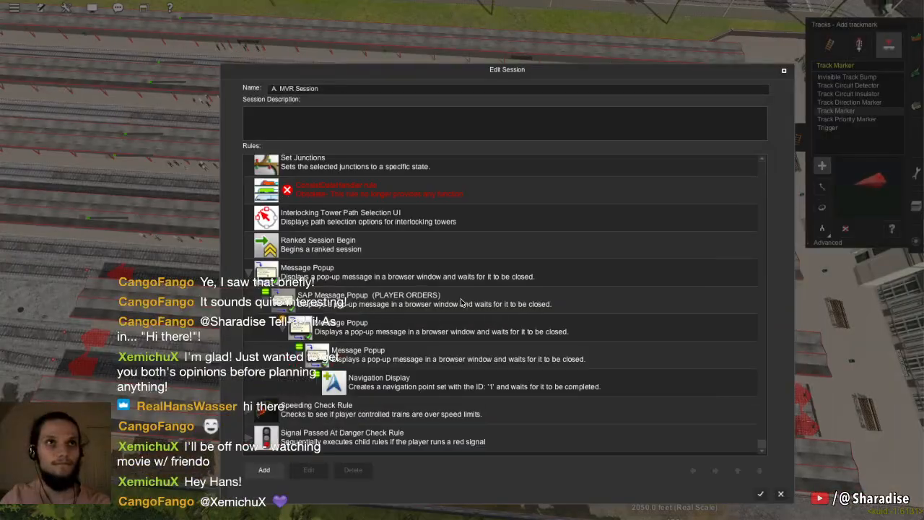
left_click(424, 380)
double_click(423, 380)
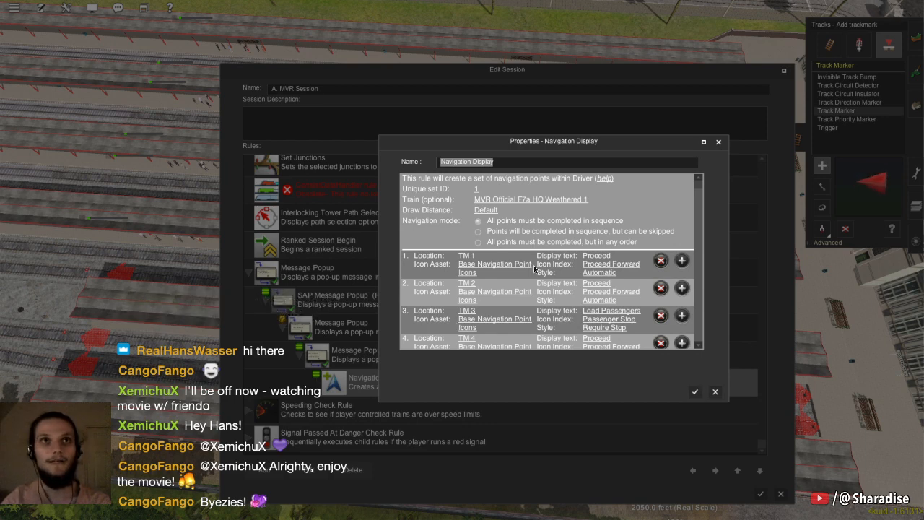
scroll(536, 269, "down", 2)
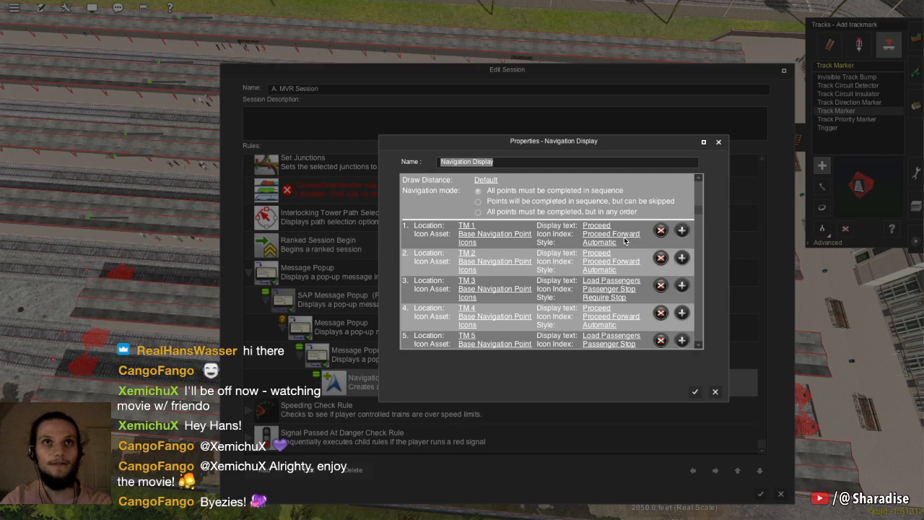
scroll(615, 256, "down", 8)
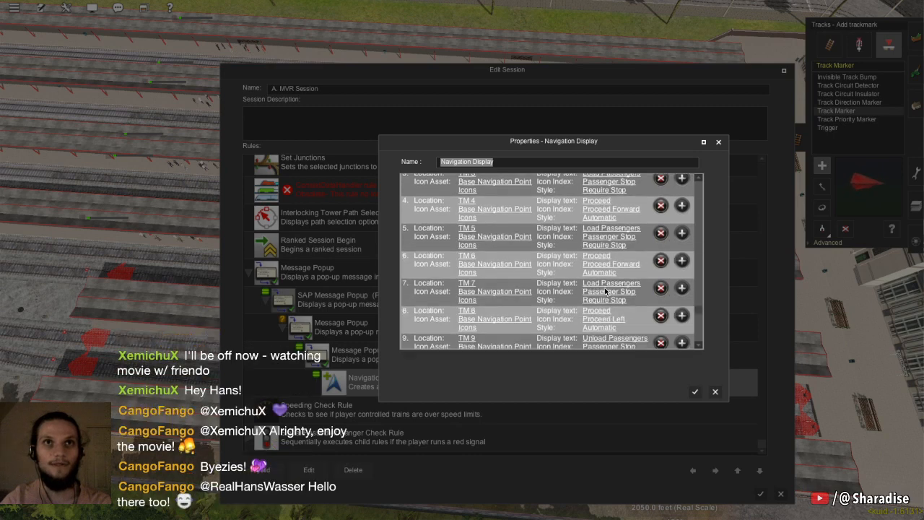
scroll(608, 266, "down", 2)
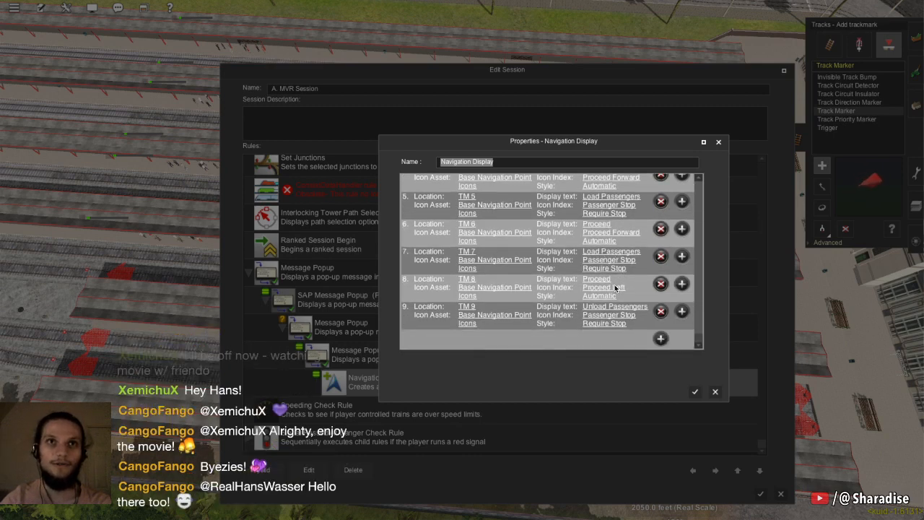
left_click(694, 391)
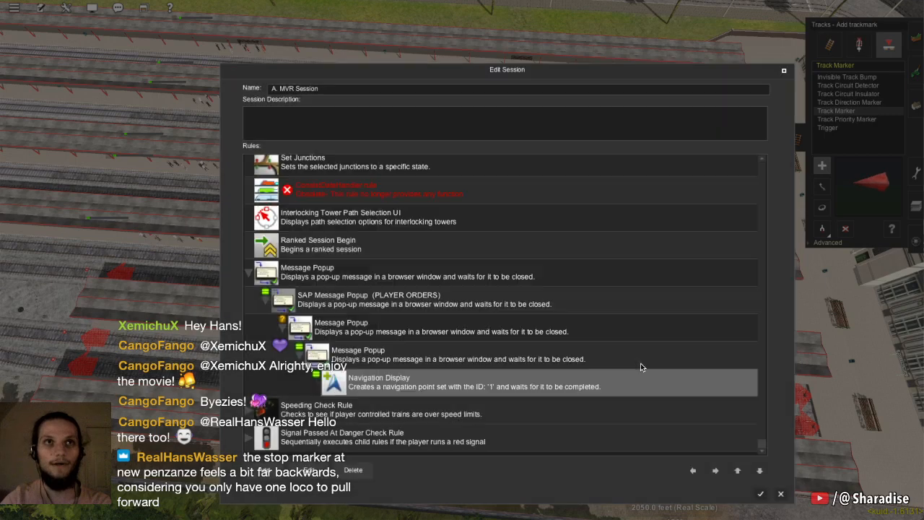
left_click(759, 495)
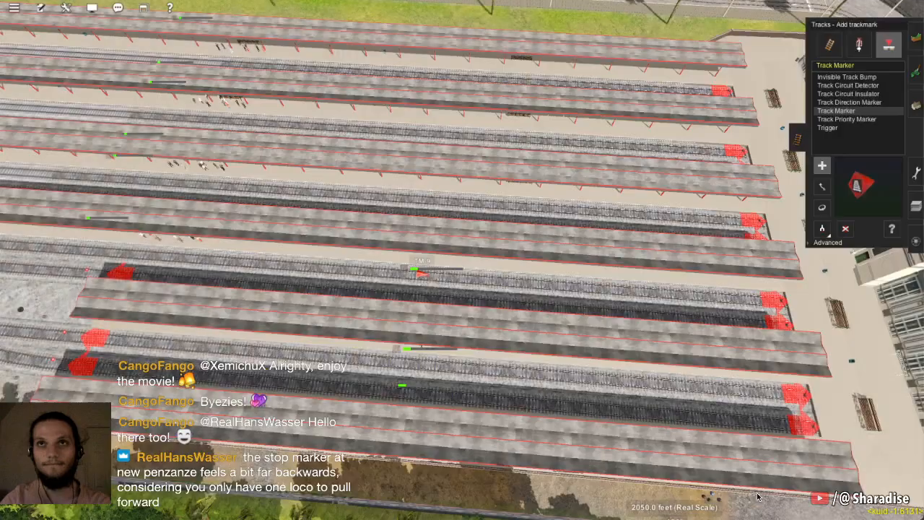
Examine where the TM 9 track marker sits along the terminal's covered platforms
key("Left")
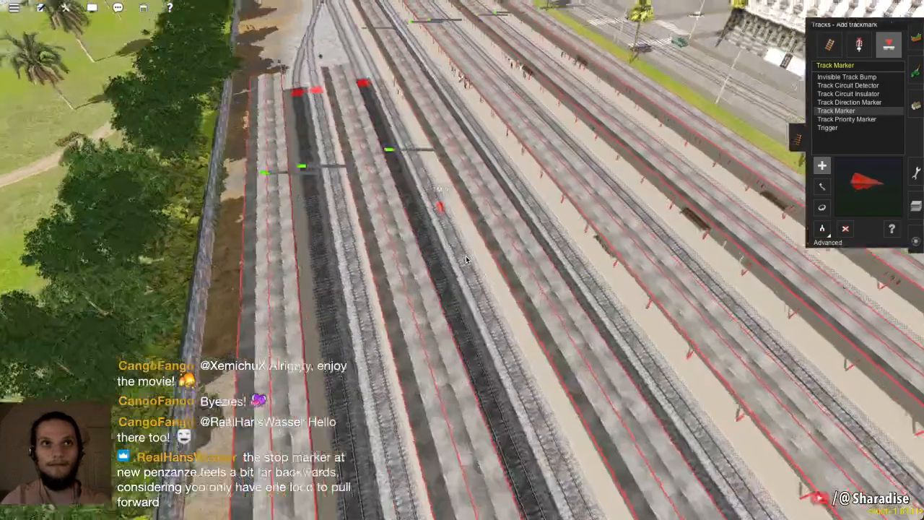
scroll(457, 281, "down", 5)
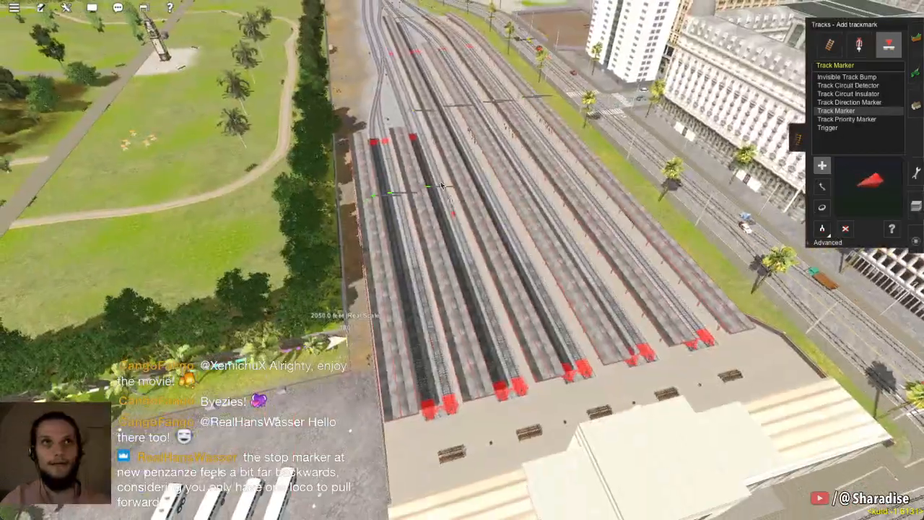
scroll(449, 194, "up", 5)
scroll(448, 193, "down", 3)
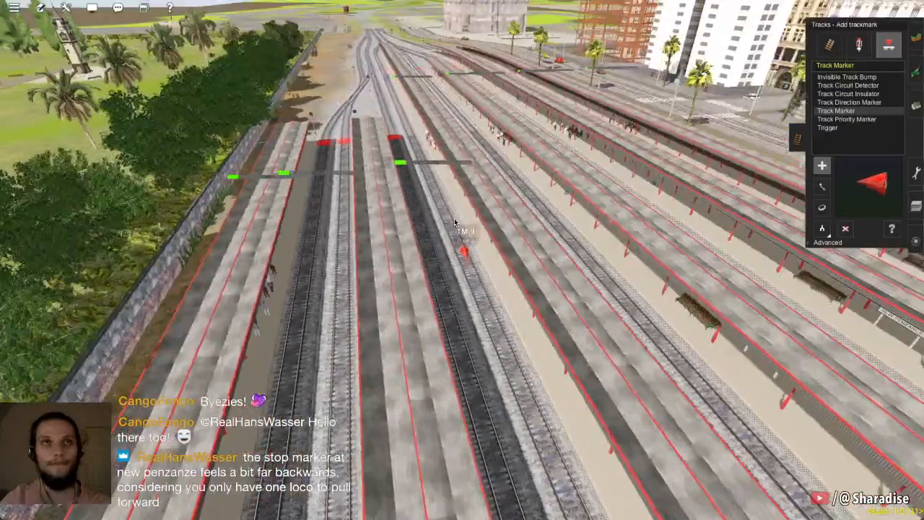
scroll(463, 234, "up", 1)
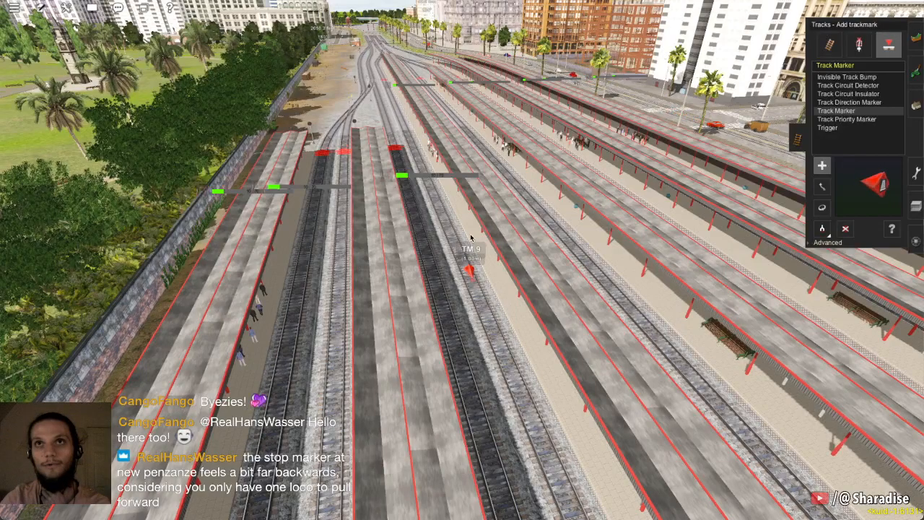
Follow the tracks out of the terminal to the coaling tower and the round red tower beside the main line
right_click(401, 121)
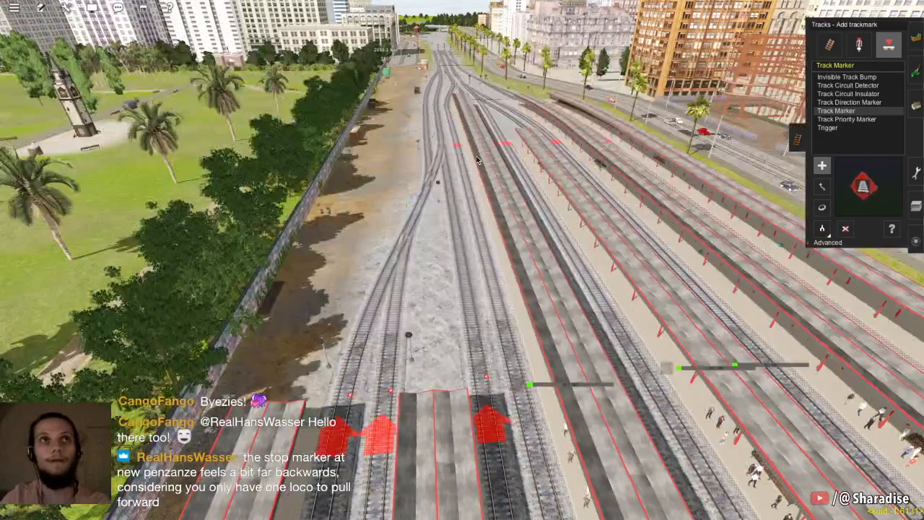
right_click(429, 137)
right_click(398, 86)
key("Up")
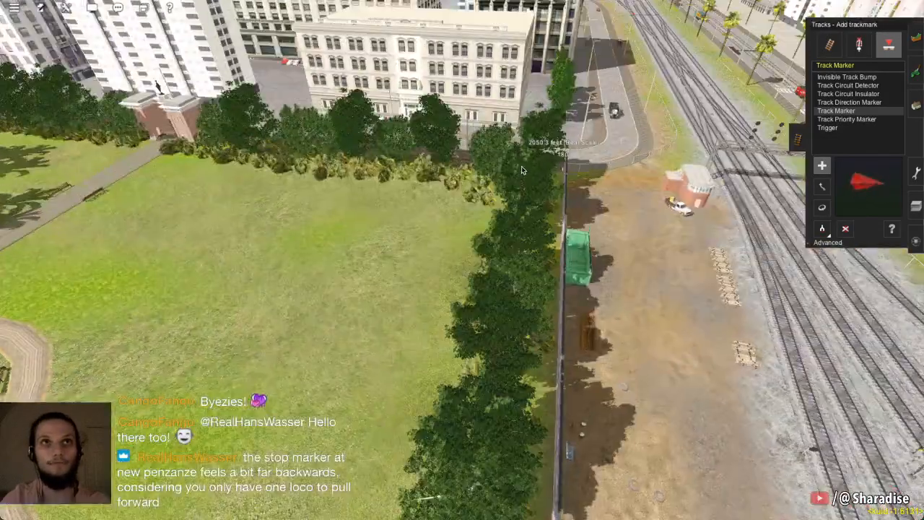
right_click(531, 121)
right_click(443, 105)
right_click(462, 130)
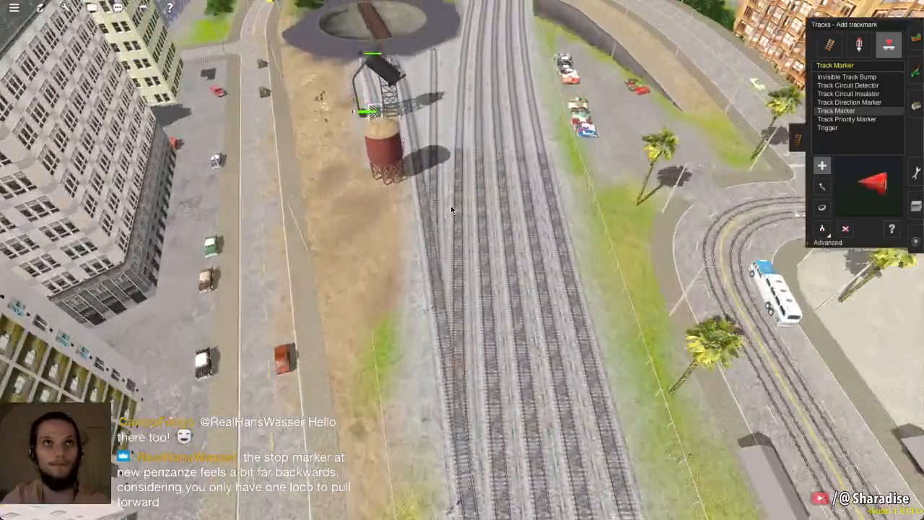
right_click(448, 198)
scroll(447, 195, "up", 3)
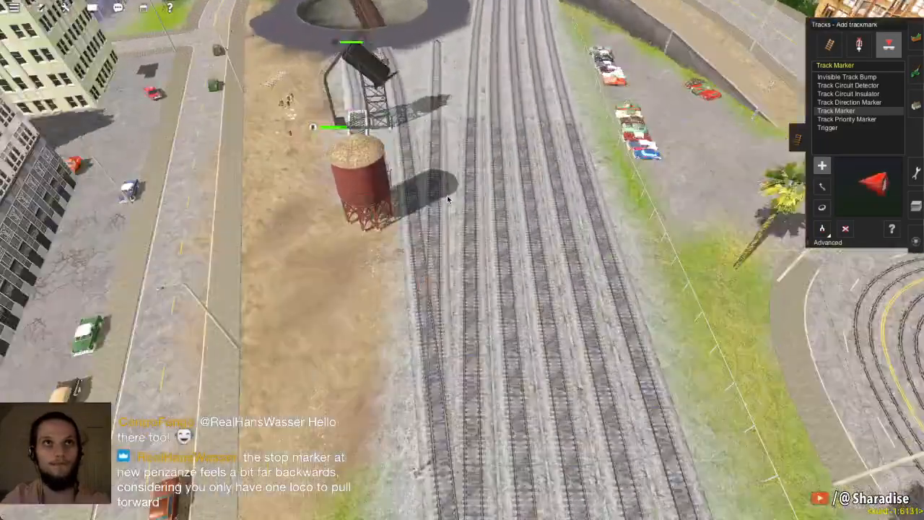
key("Left")
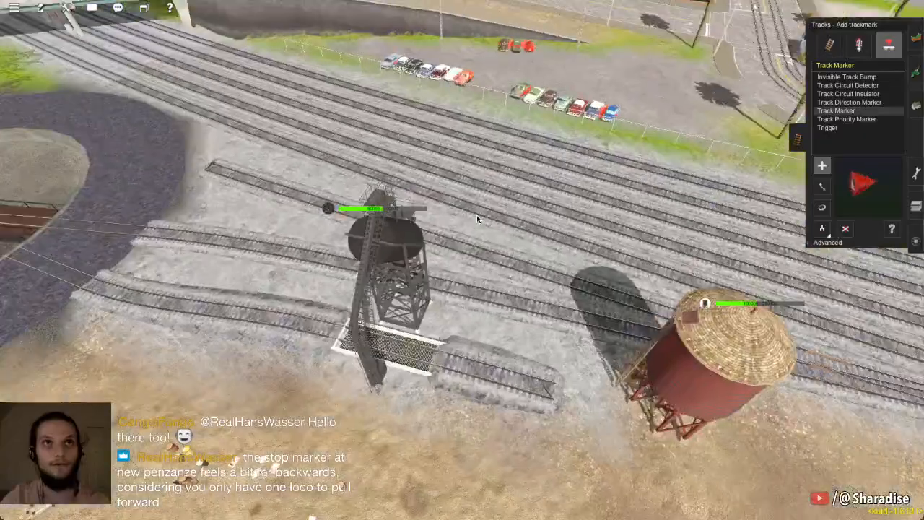
key("Down")
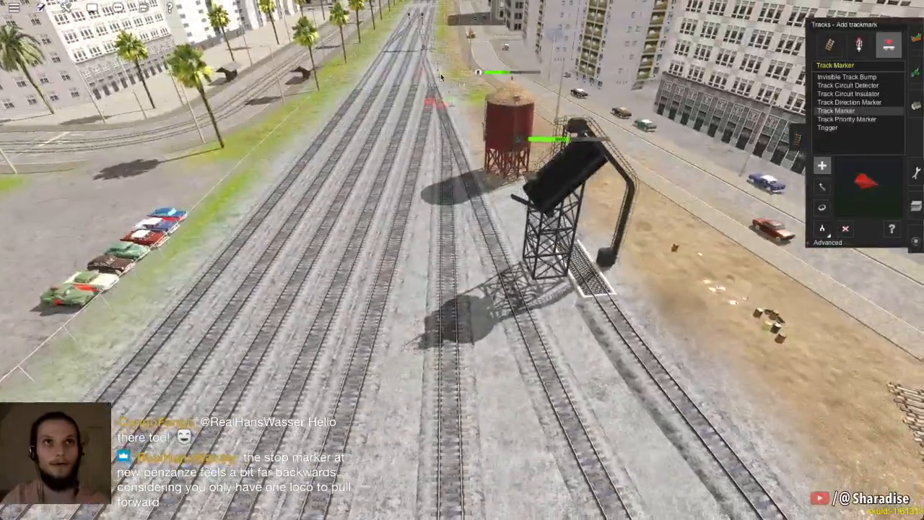
scroll(425, 237, "down", 3)
Examine the turntable near the road bridge and the tracks leading from it to the coaling tower
right_click(438, 320)
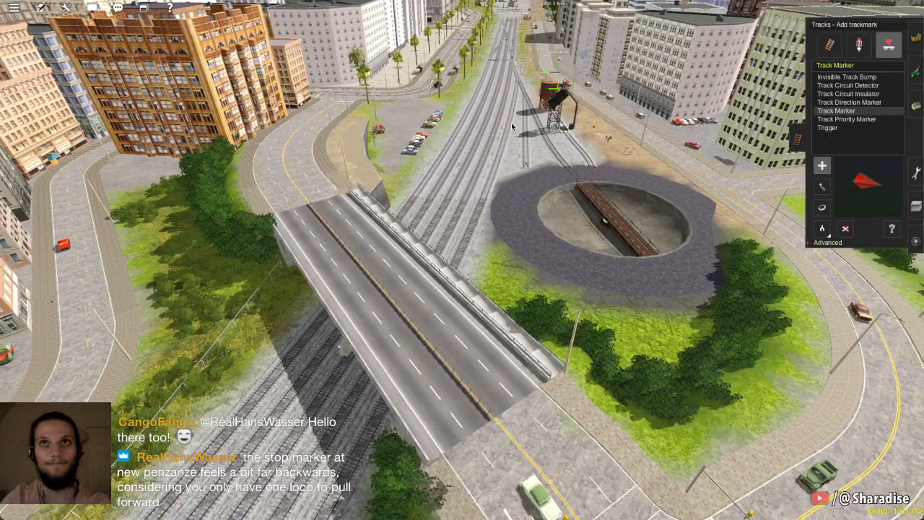
key("Left")
key("Left")
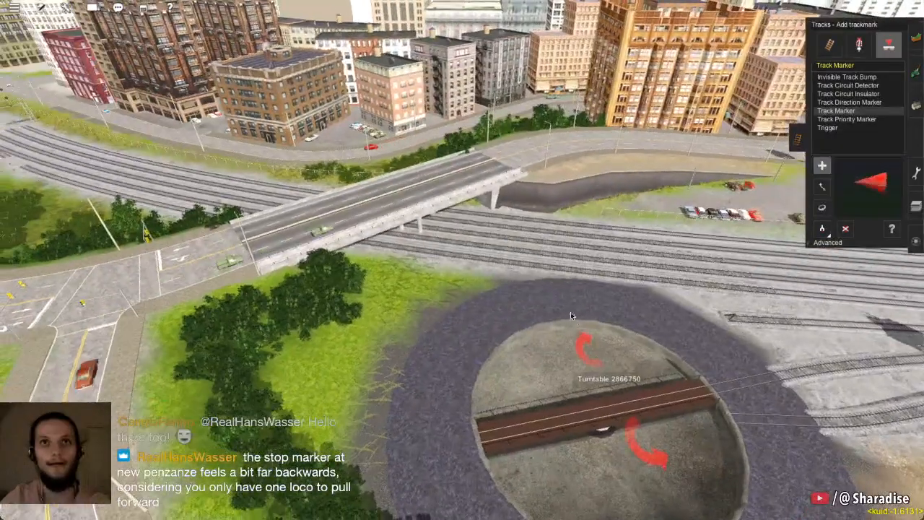
right_click(571, 314)
key("Right")
key("Right")
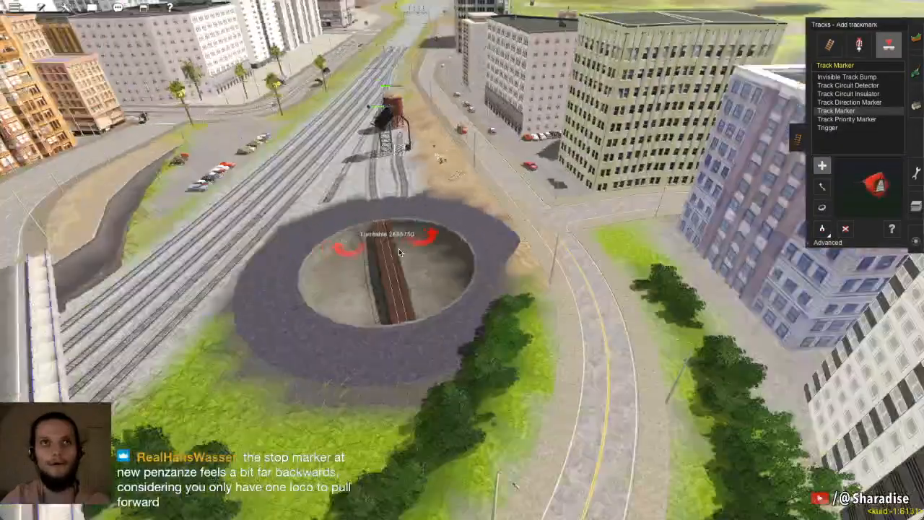
right_click(398, 248)
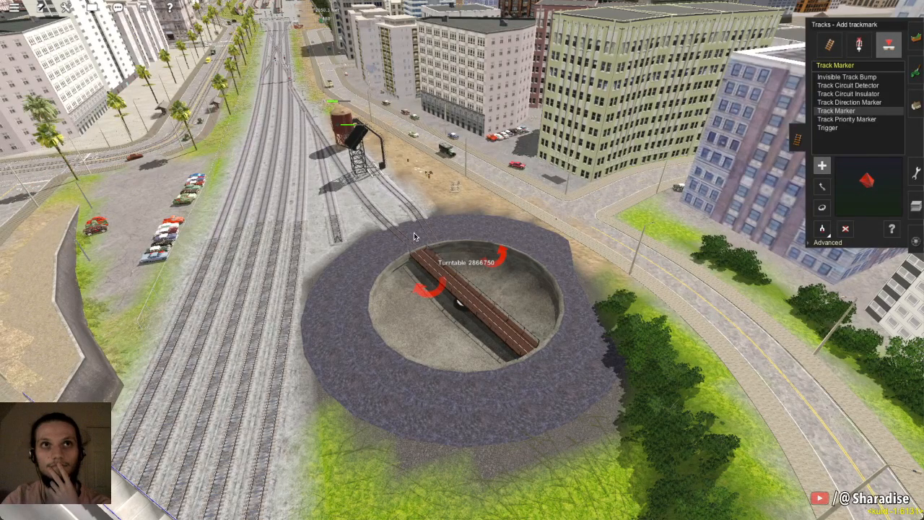
left_click(38, 8)
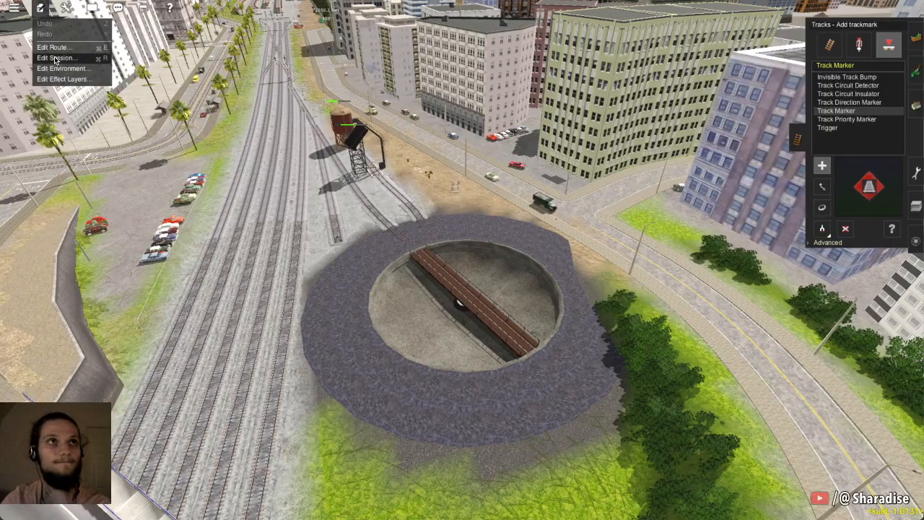
right_click(428, 199)
right_click(431, 284)
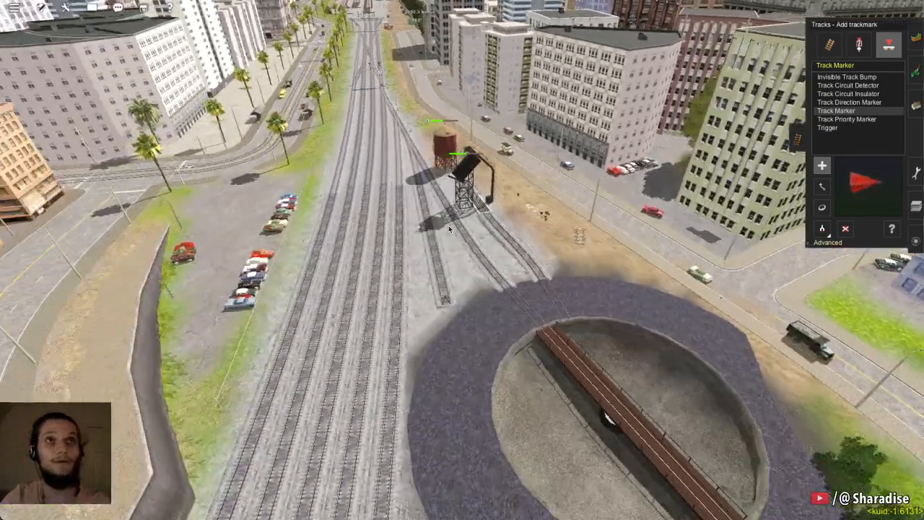
Follow the tracks from the turntable back into the terminal and examine the TM 9 marker between the platforms
right_click(450, 211)
right_click(455, 210)
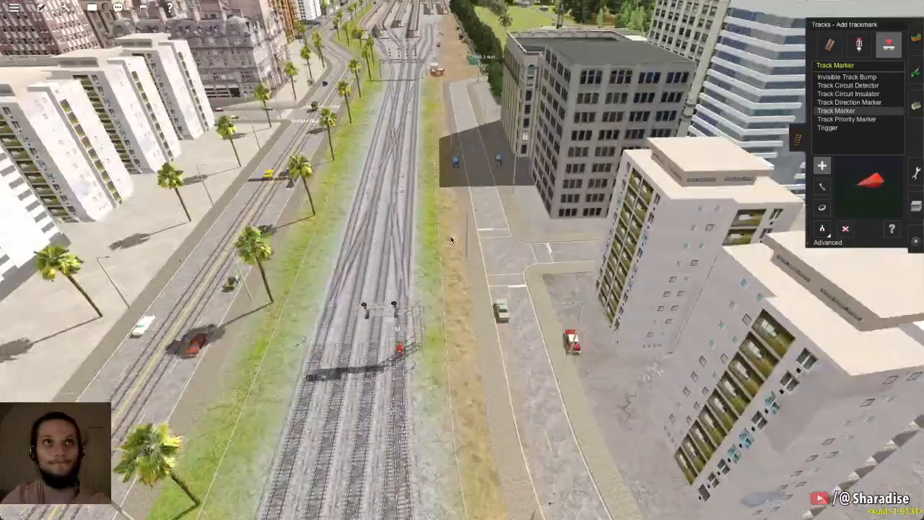
right_click(401, 41)
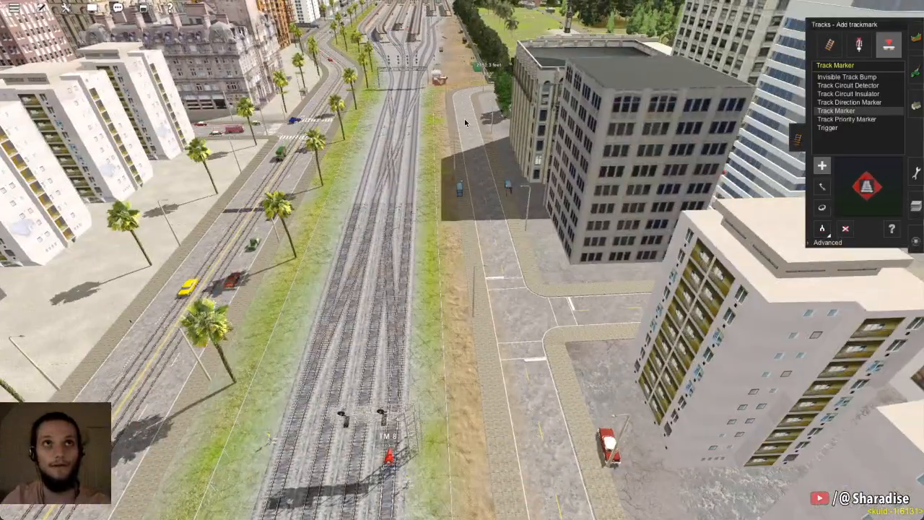
right_click(475, 140)
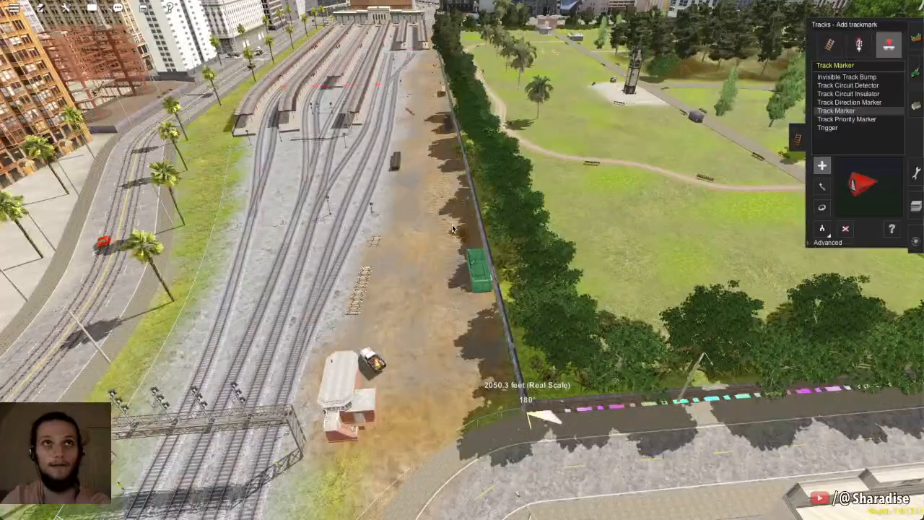
scroll(454, 230, "up", 3)
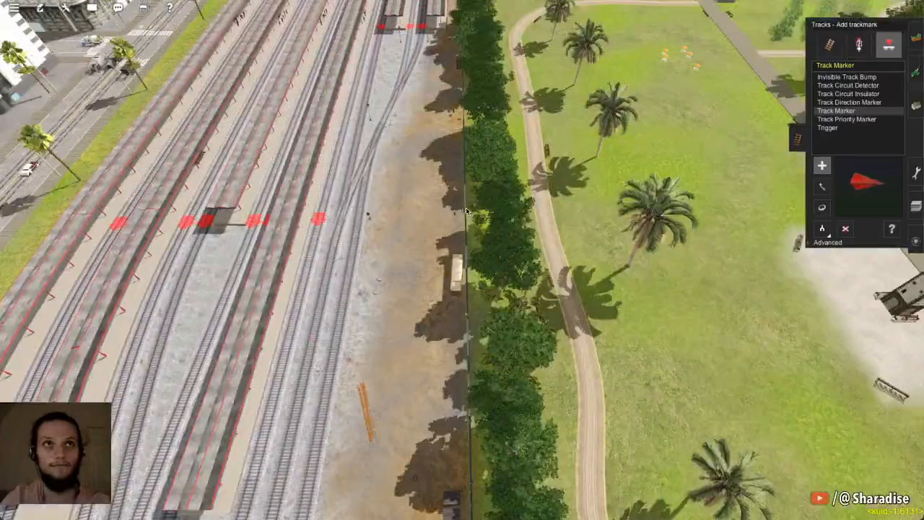
right_click(466, 211)
key("Left")
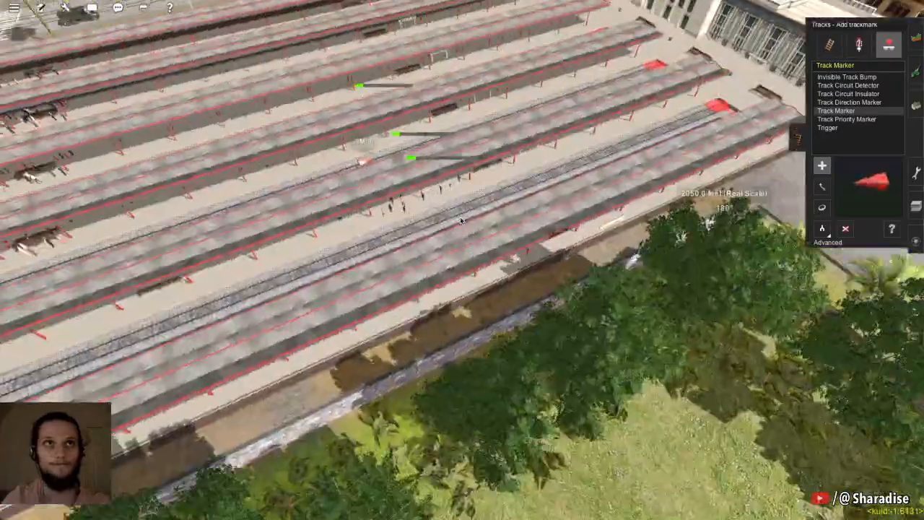
right_click(443, 210)
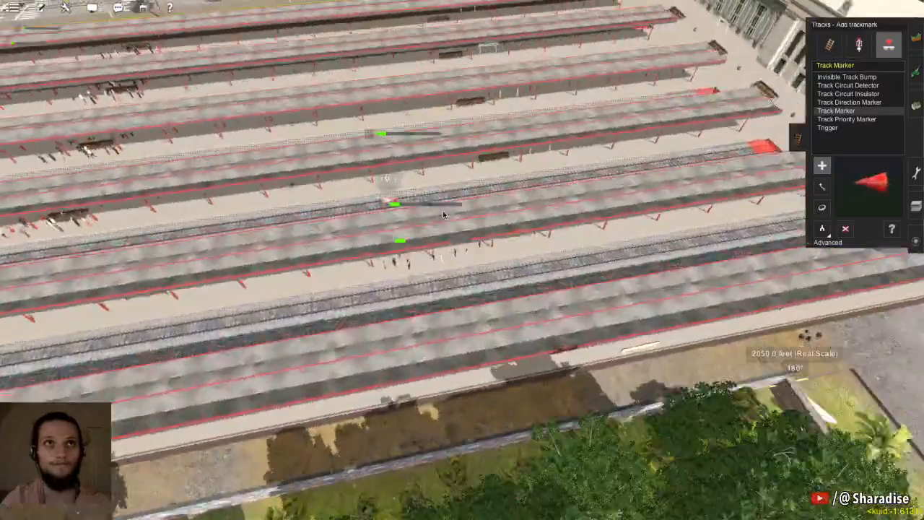
scroll(448, 220, "up", 4)
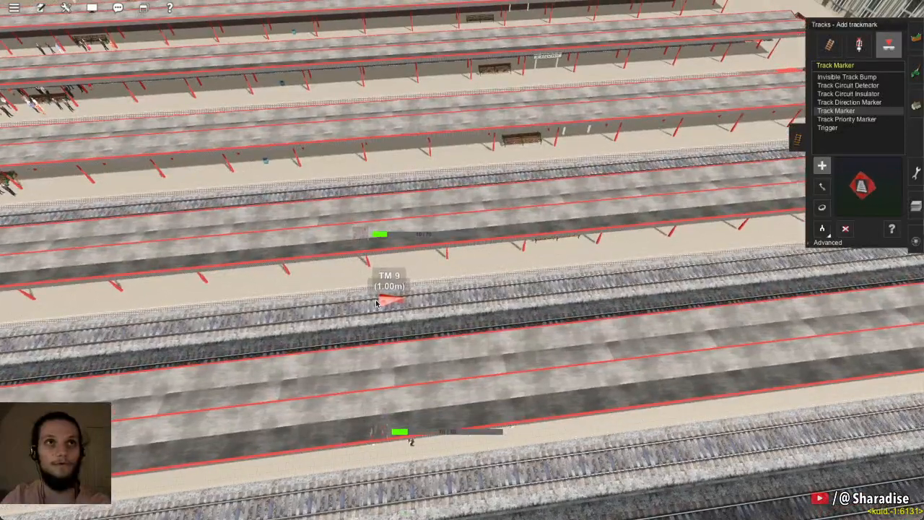
left_click(42, 8)
left_click(62, 68)
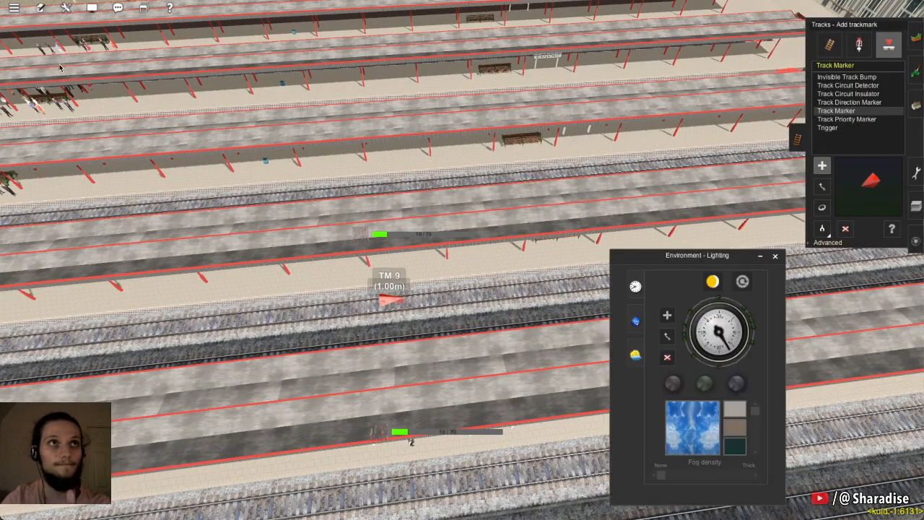
left_click(775, 257)
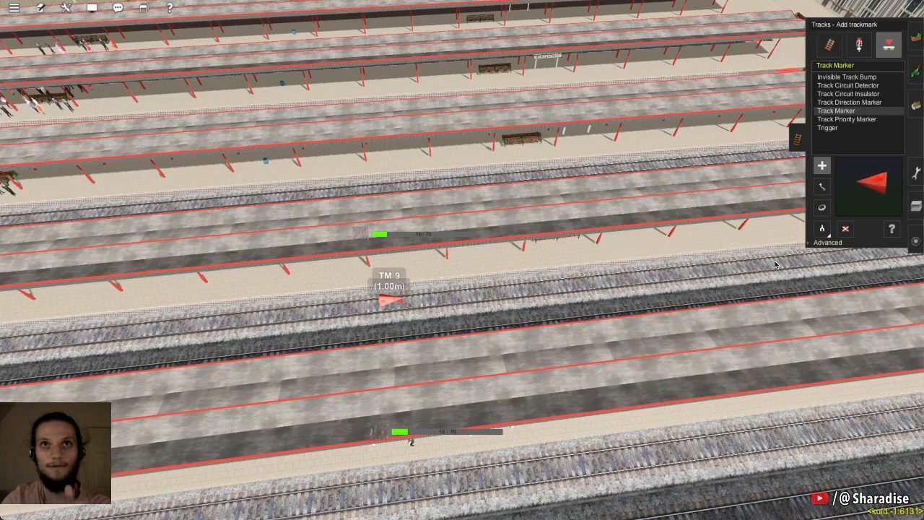
Open the session's rules for editing and collapse the top-level Message Popup rule
left_click(37, 7)
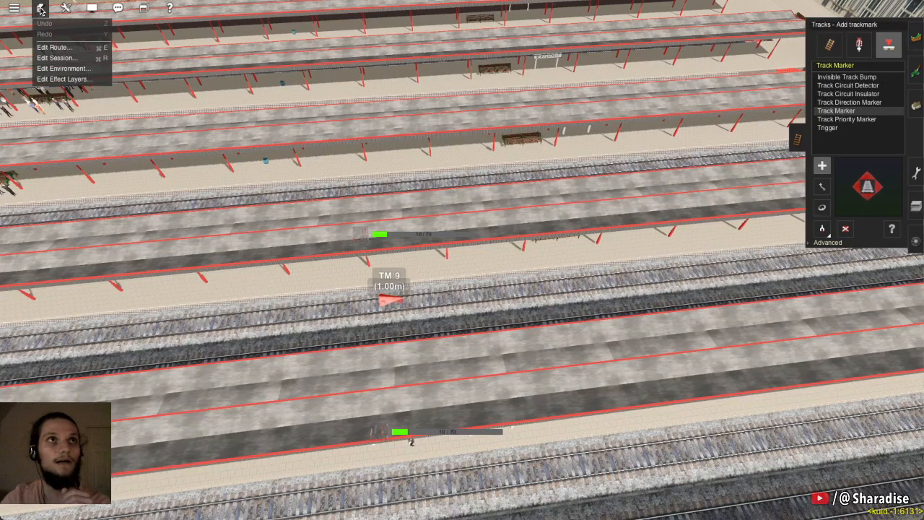
left_click(58, 60)
scroll(404, 236, "down", 4)
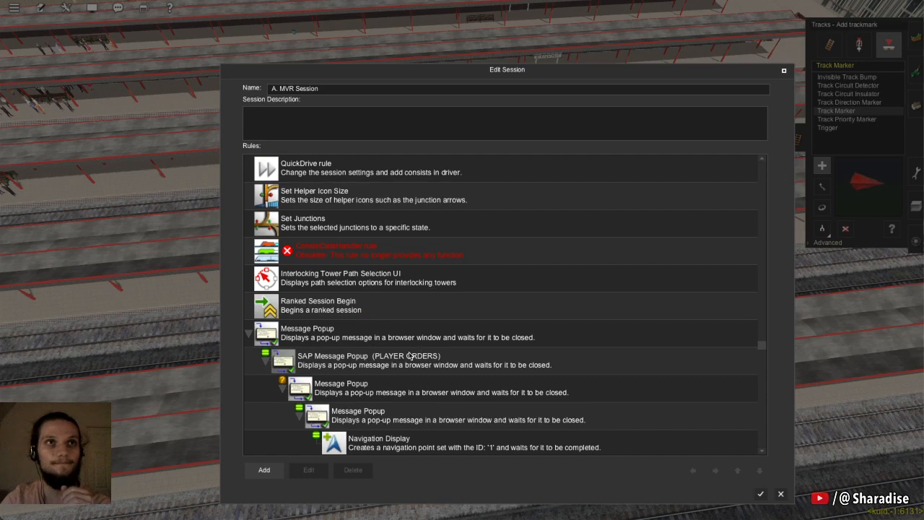
scroll(409, 355, "down", 3)
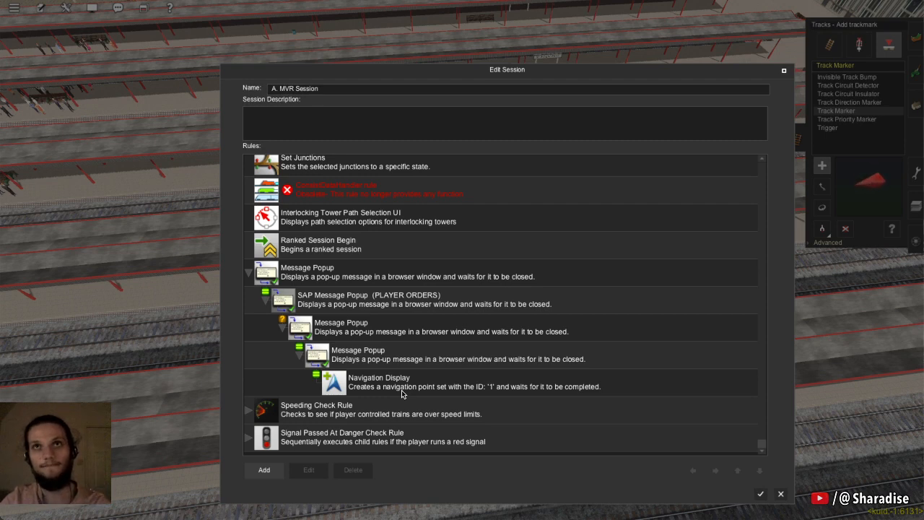
left_click(250, 275)
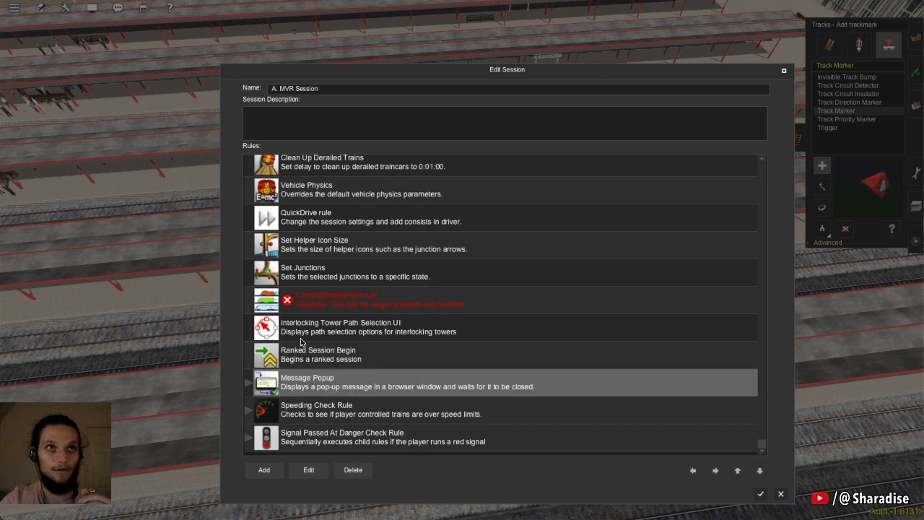
Add a Wait on Navigation Point rule directly below the collapsed Message Popup rule
left_click(263, 473)
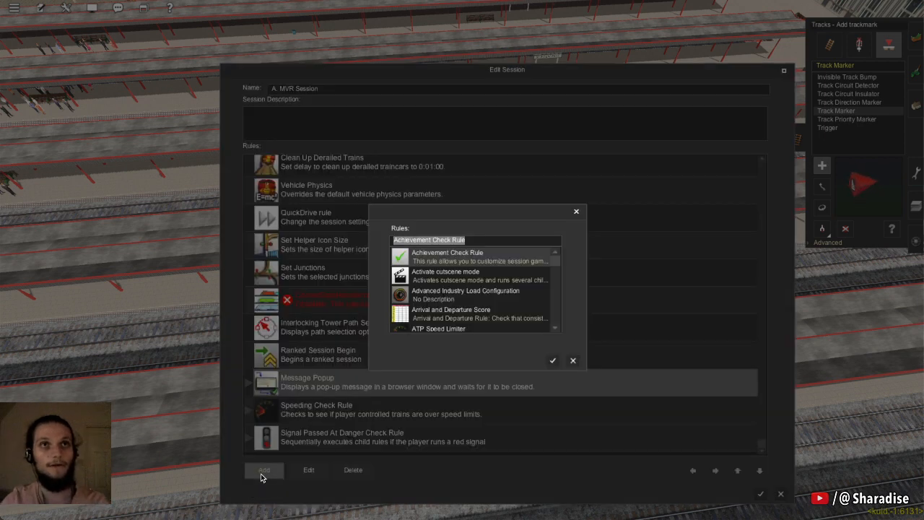
key("BackSpace")
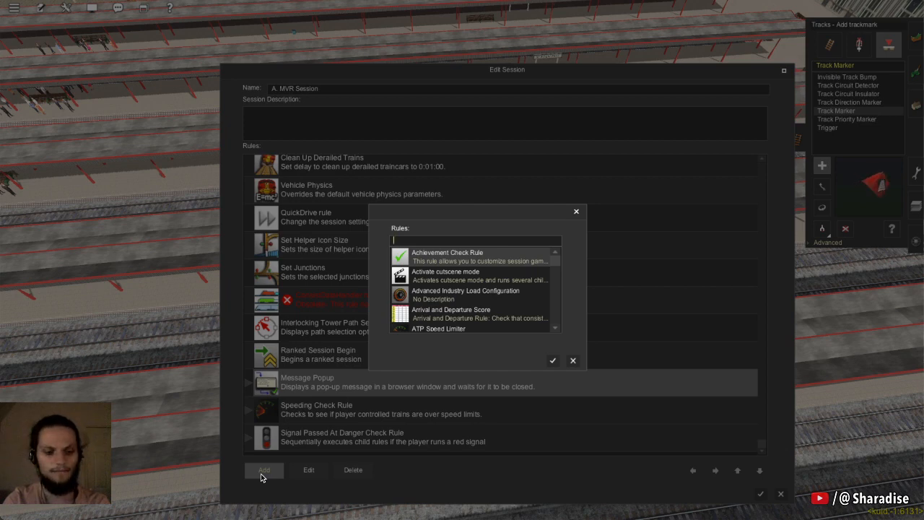
type("wait")
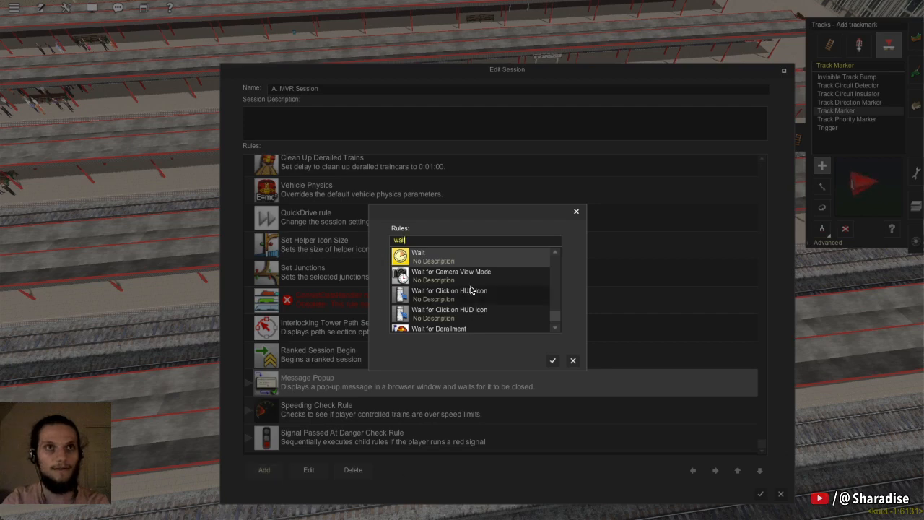
scroll(471, 289, "down", 2)
scroll(473, 300, "down", 3)
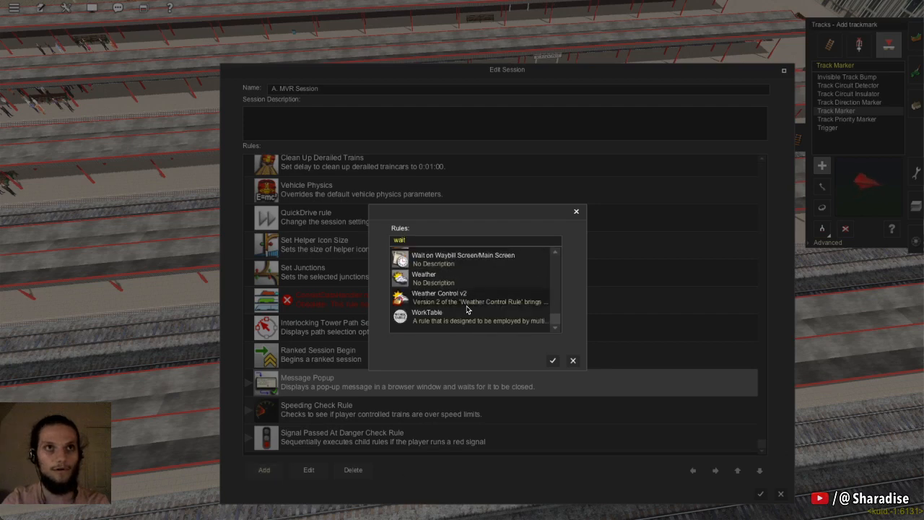
scroll(468, 301, "up", 1)
scroll(464, 300, "up", 1)
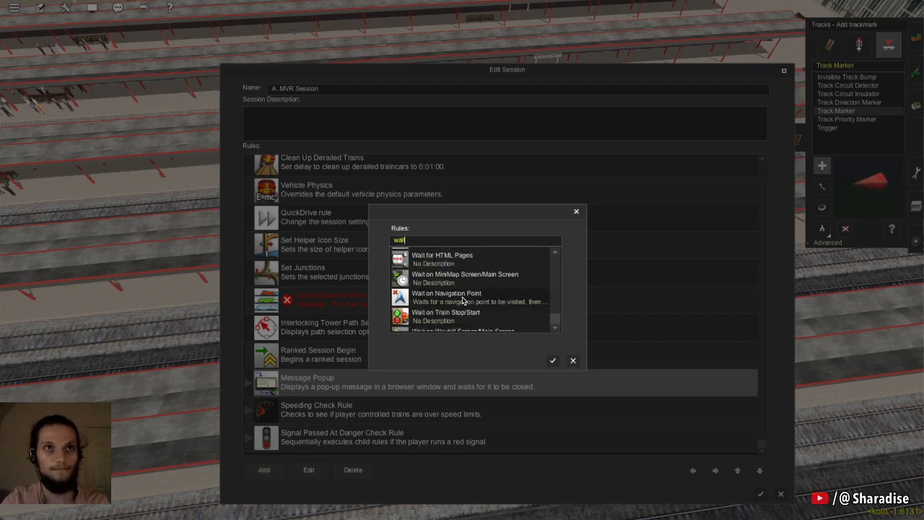
left_click(464, 301)
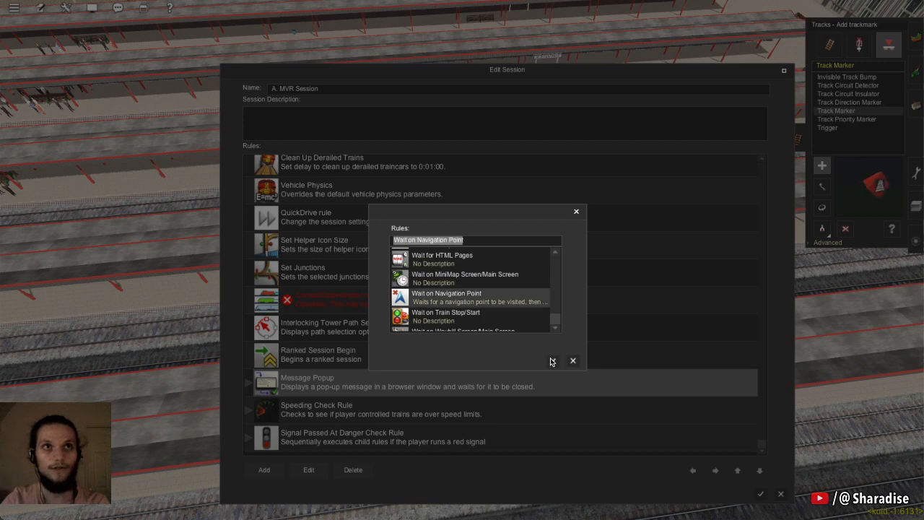
left_click(552, 361)
scroll(371, 358, "down", 1)
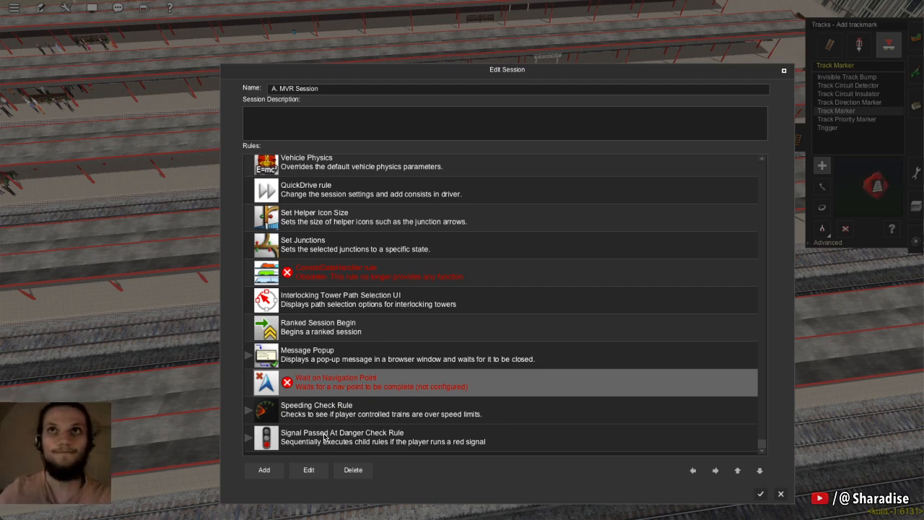
Check the existing Navigation Display rule under the Message Popup chain for its set ID and the number of its last point
left_click(312, 472)
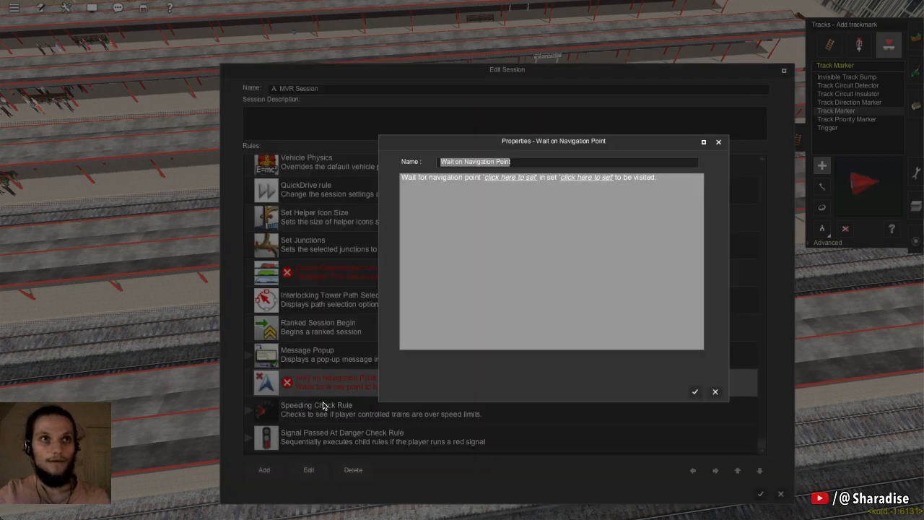
key("Escape")
left_click(245, 360)
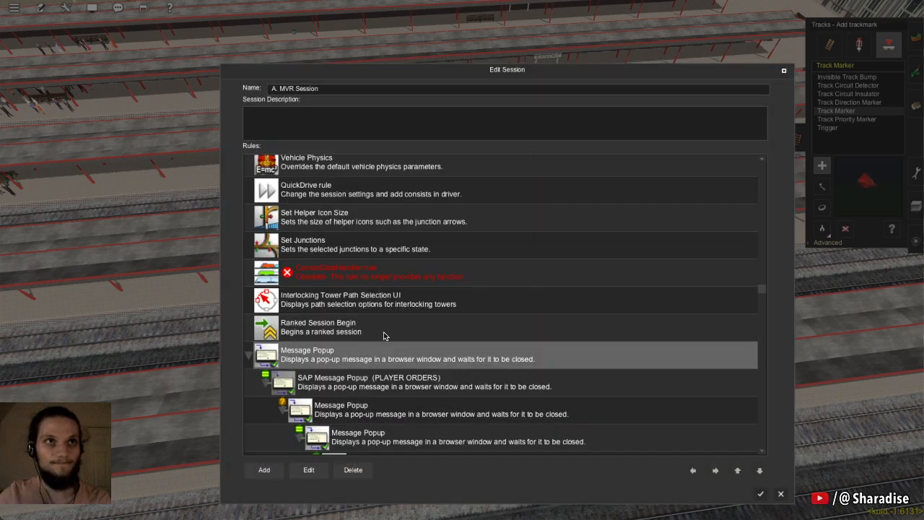
double_click(392, 352)
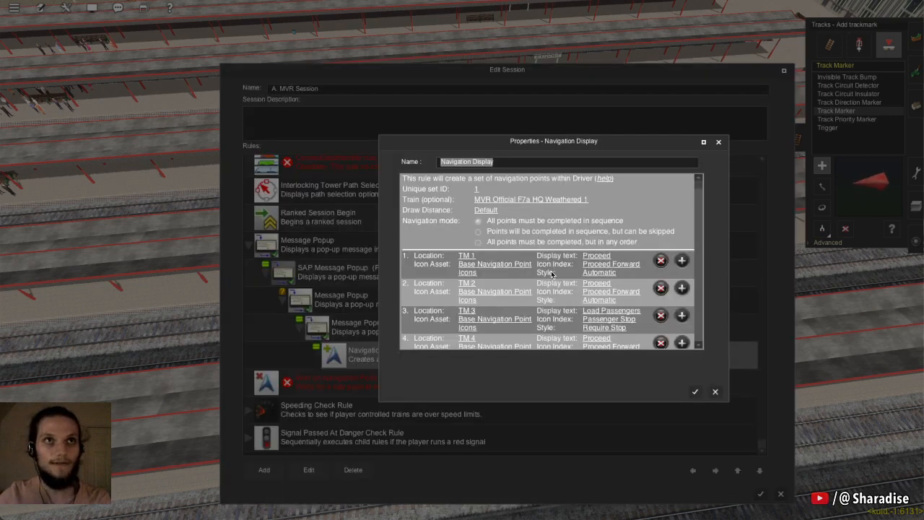
scroll(552, 274, "down", 5)
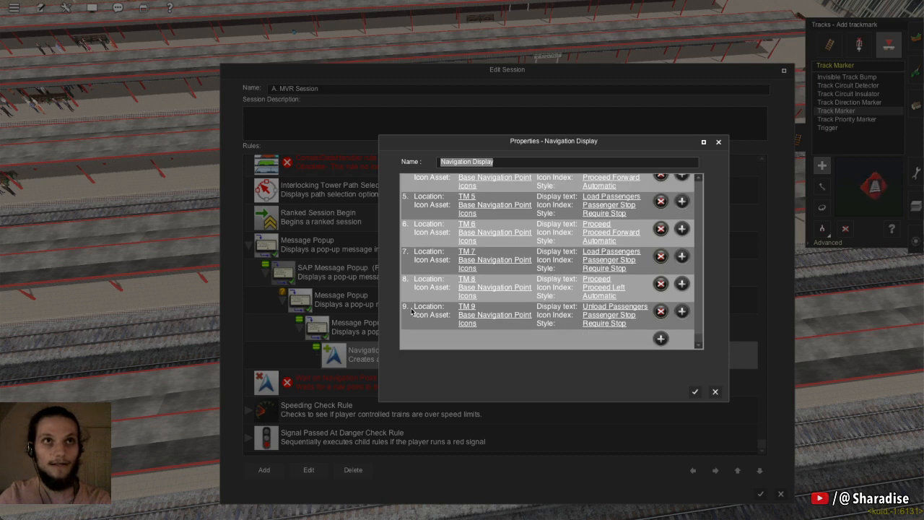
key("Escape")
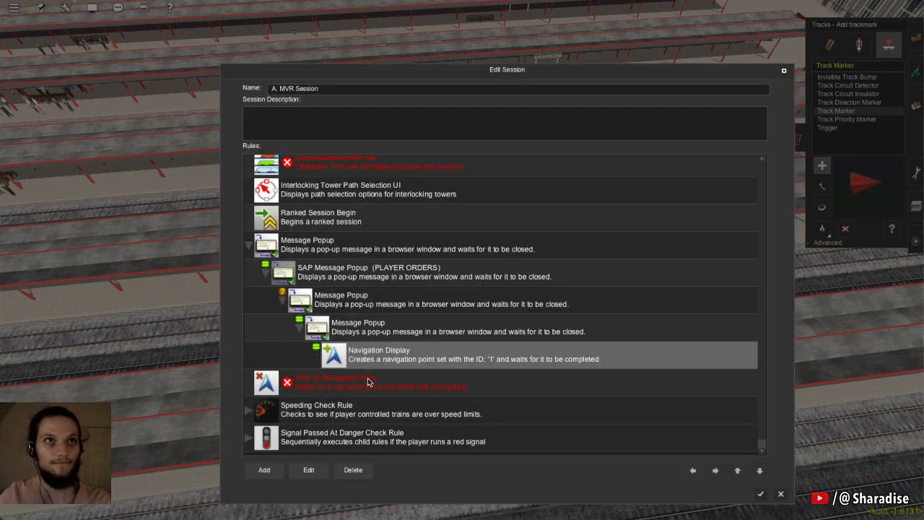
Configure the Wait on Navigation Point rule to wait for navigation point 9 in set 1
double_click(368, 381)
left_click(498, 178)
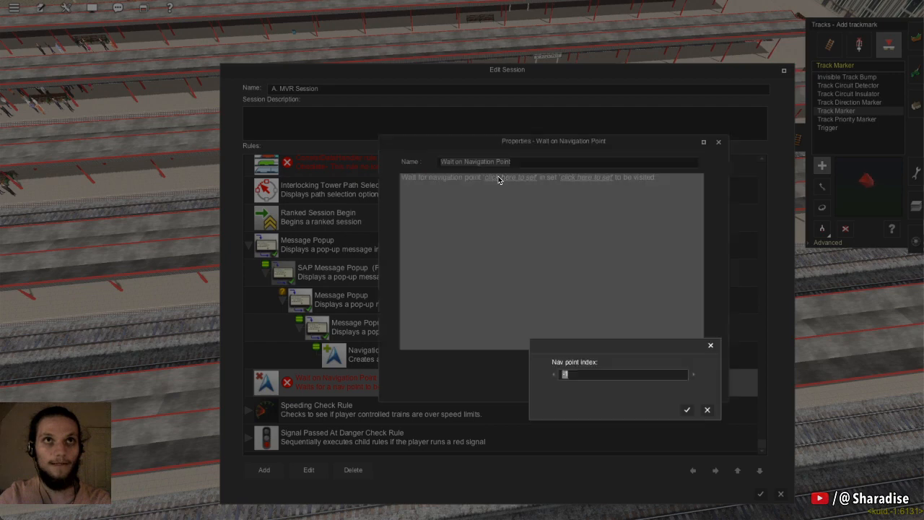
type("9")
key("Return")
left_click(544, 179)
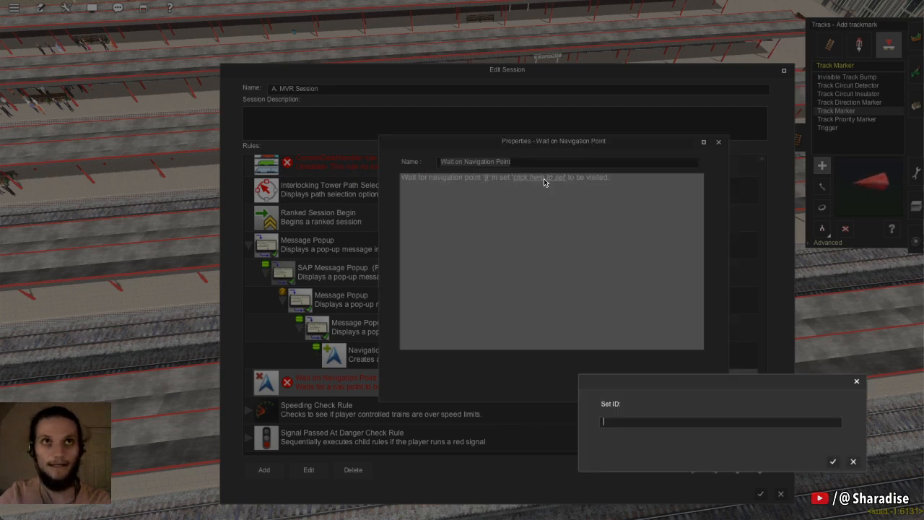
type("1")
key("Return")
key("Return")
Add a Wait rule and indent it as a child of the Wait on Navigation Point rule
left_click(280, 473)
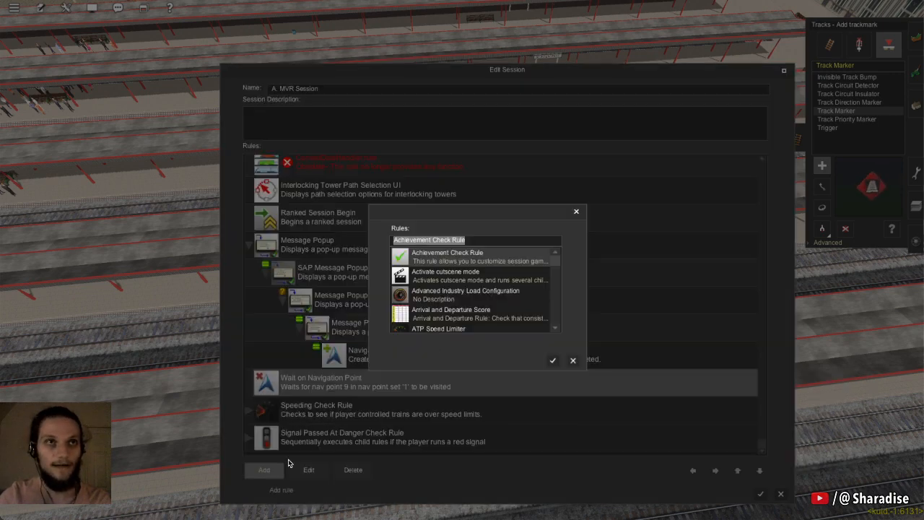
type("wait")
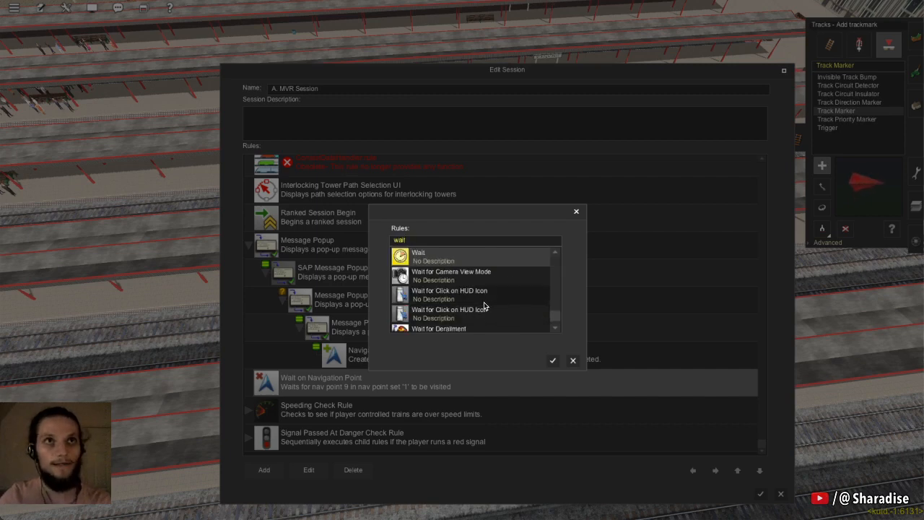
left_click(552, 360)
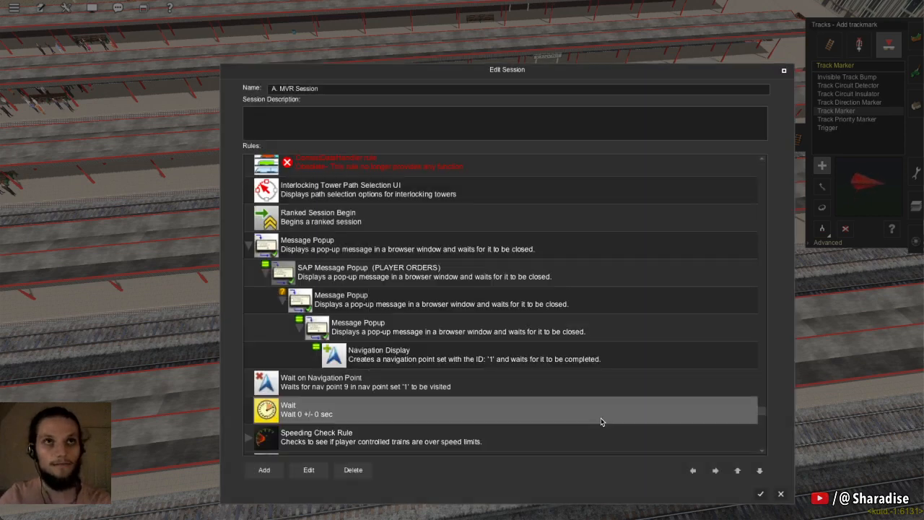
left_click(716, 470)
Set the new Wait rule's duration to 10 seconds
left_click(323, 472)
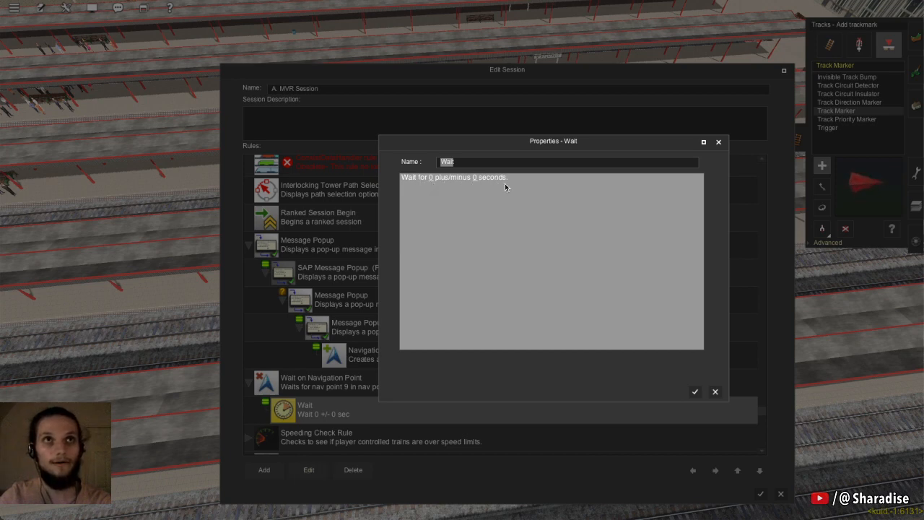
left_click(431, 176)
type("10")
key("Return")
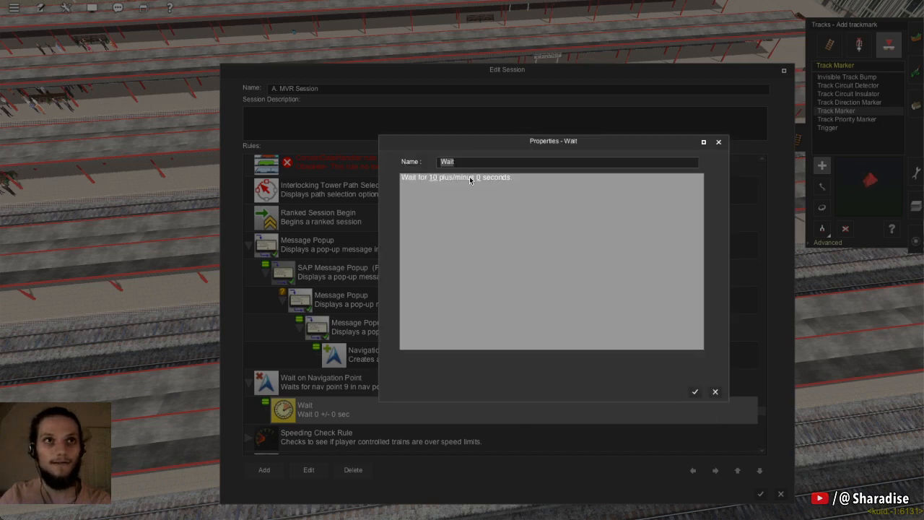
key("Return")
Add a Navigation Display rule below the Wait rule, at the same child level under Wait on Navigation Point
scroll(302, 437, "down", 1)
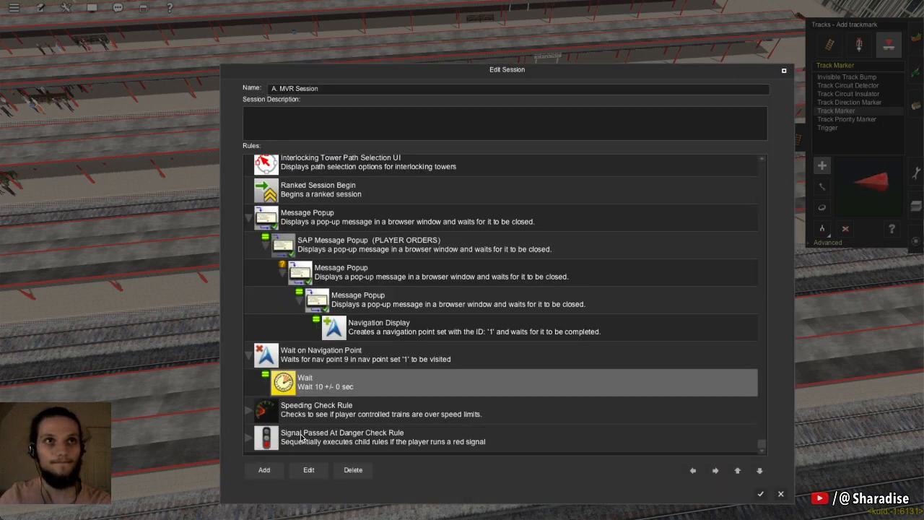
left_click(265, 470)
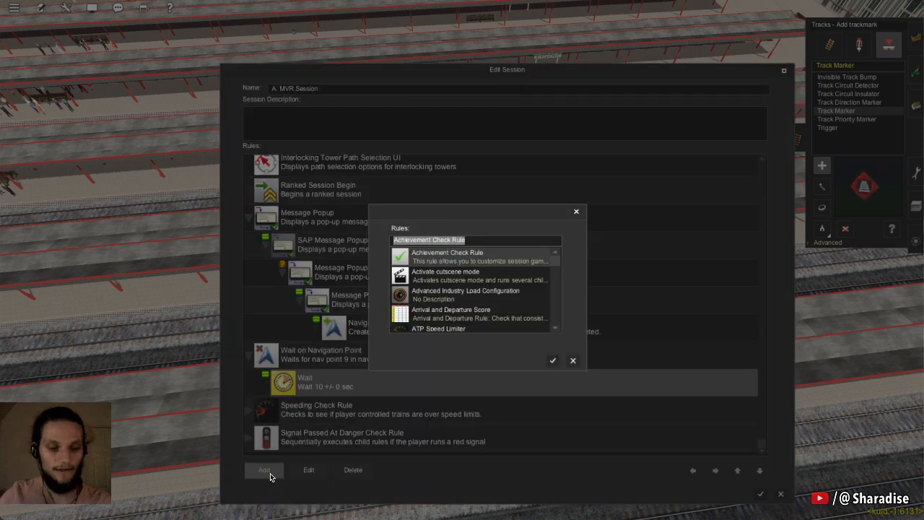
type("nav")
key("Return")
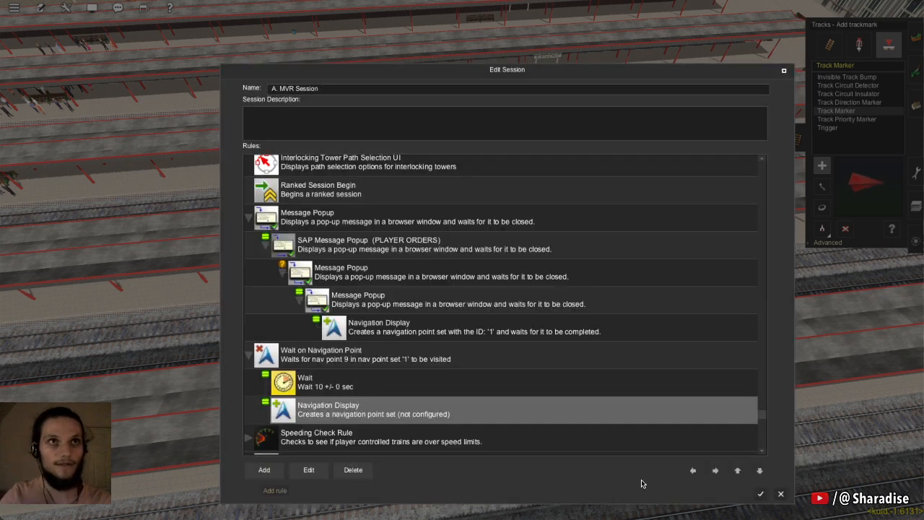
Nest the new Navigation Display rule under the Wait rule and set its unique set ID to 2
left_click(372, 335)
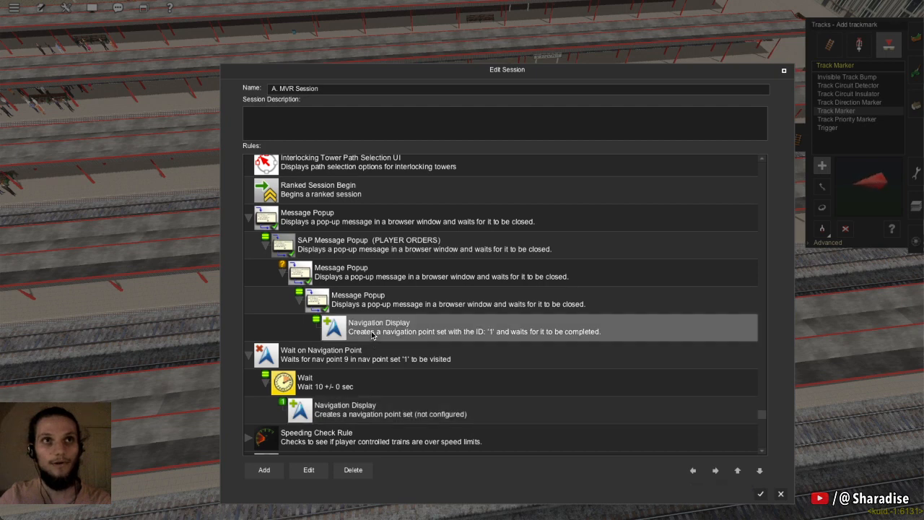
left_click(373, 417)
left_click(309, 470)
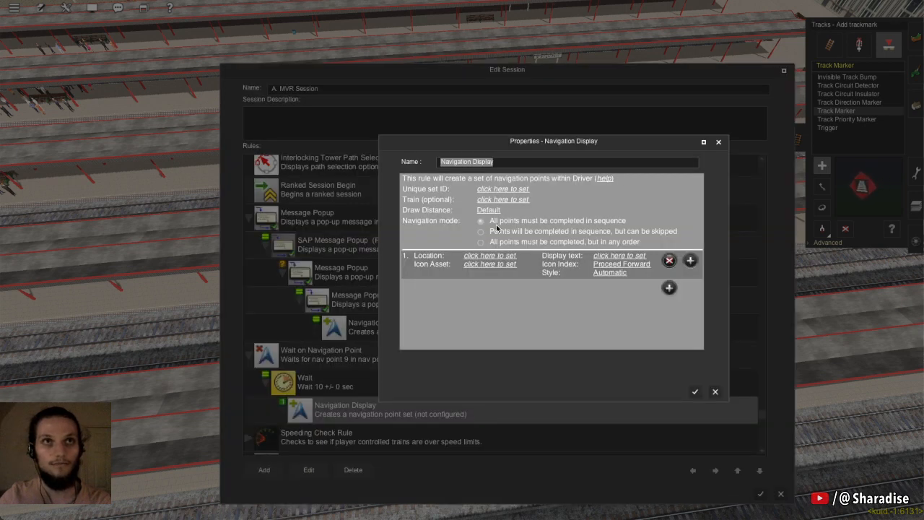
left_click(489, 190)
type("2")
key("Return")
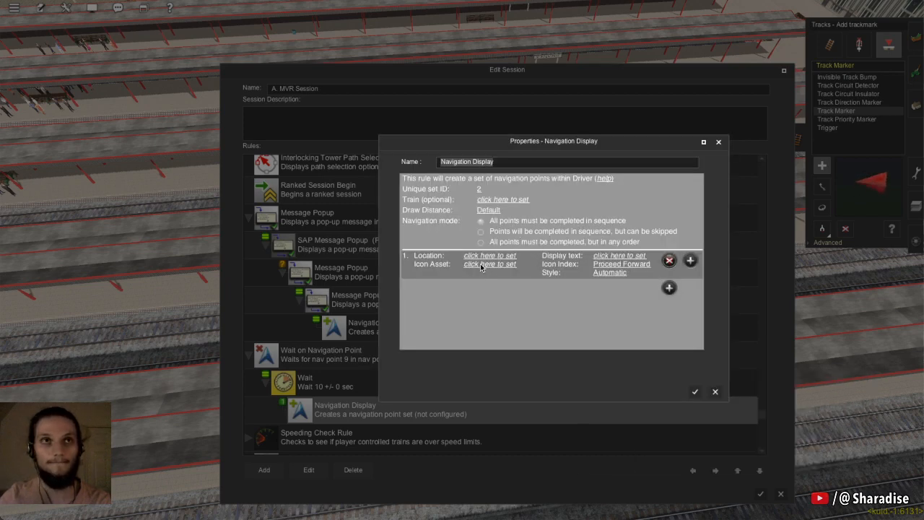
left_click(695, 392)
scroll(319, 387, "down", 1)
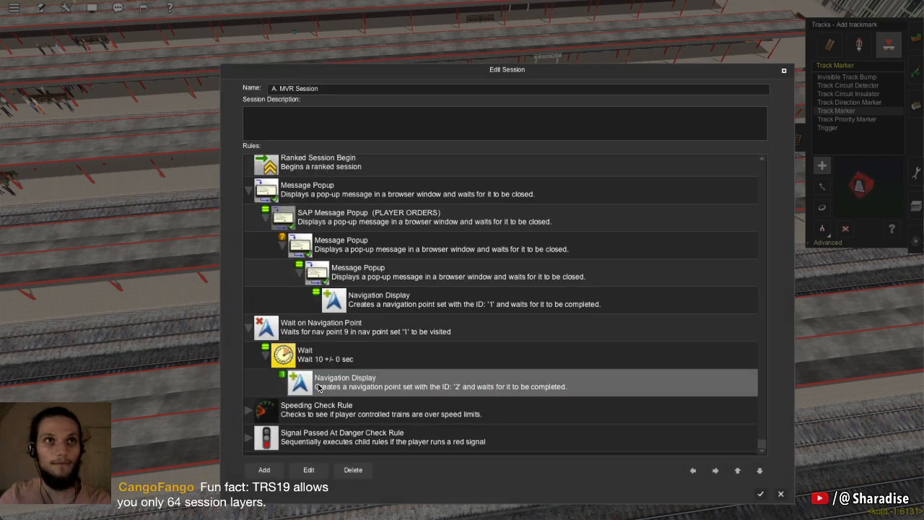
Add an SAP Message Popup rule under the Wait rule and indent the set 2 Navigation Display as its child
left_click(321, 365)
left_click(273, 474)
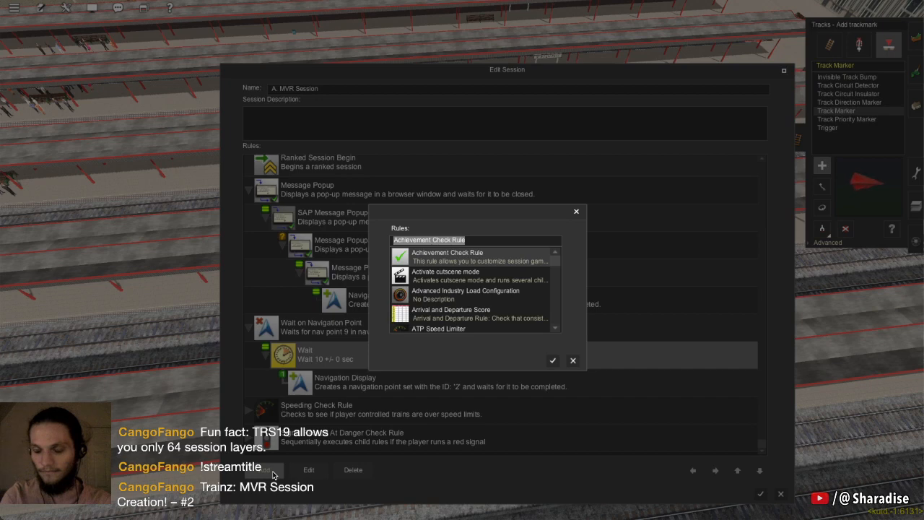
type("sap")
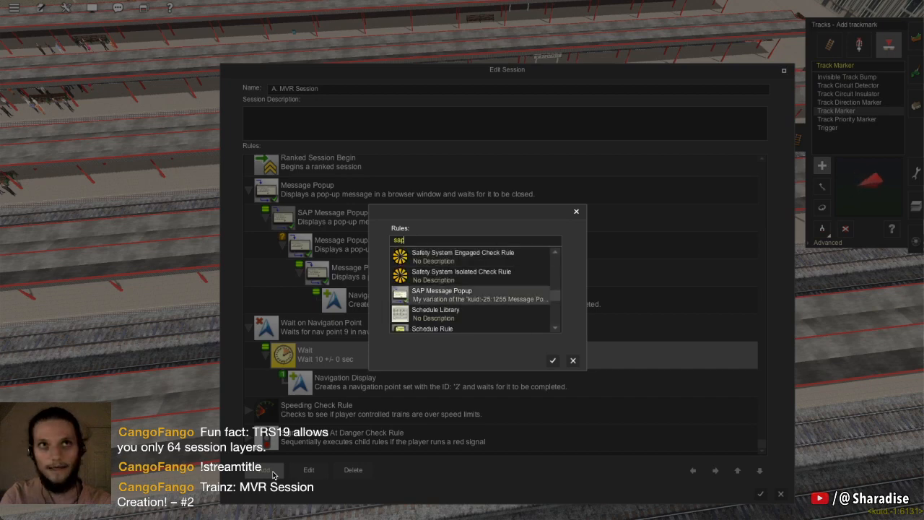
key("Return")
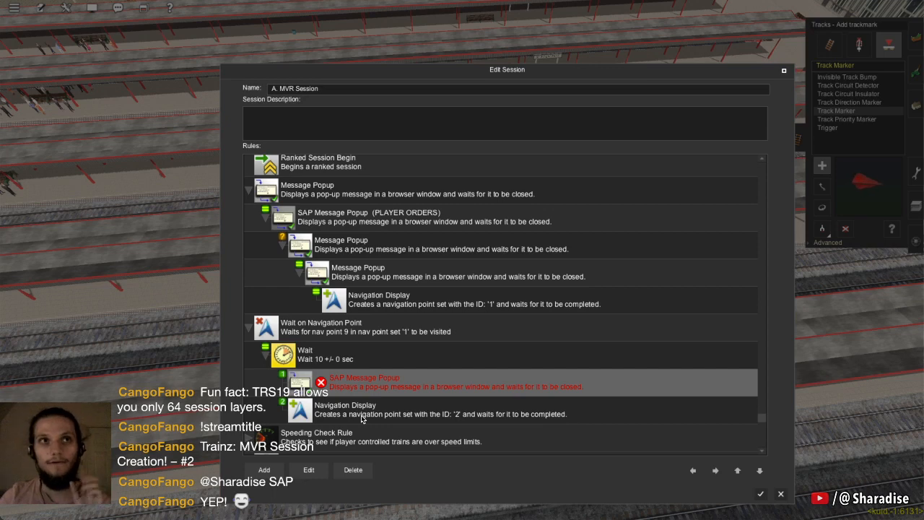
left_click_drag(362, 419, 372, 392)
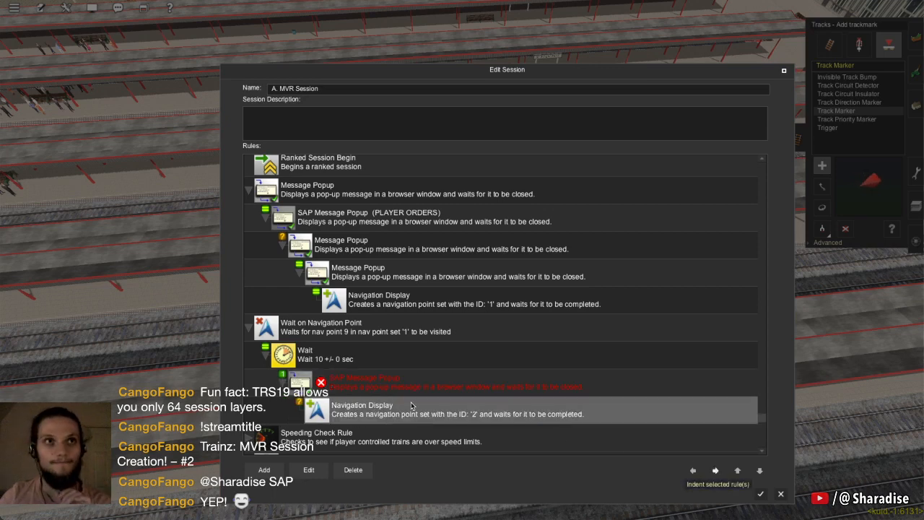
Give the SAP Message Popup the text "Well done engineer, Now let's decouple the couches and pull forward a little to allow the switcher to remove them."
double_click(372, 392)
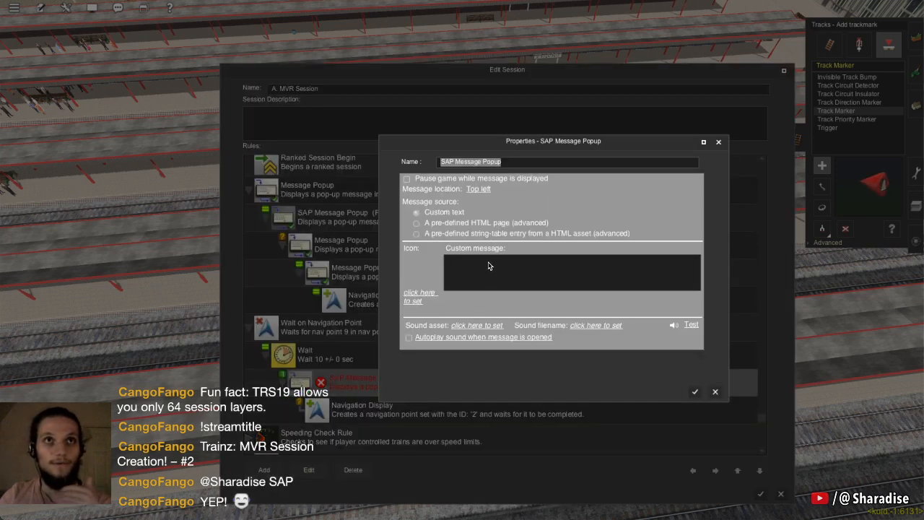
left_click(489, 266)
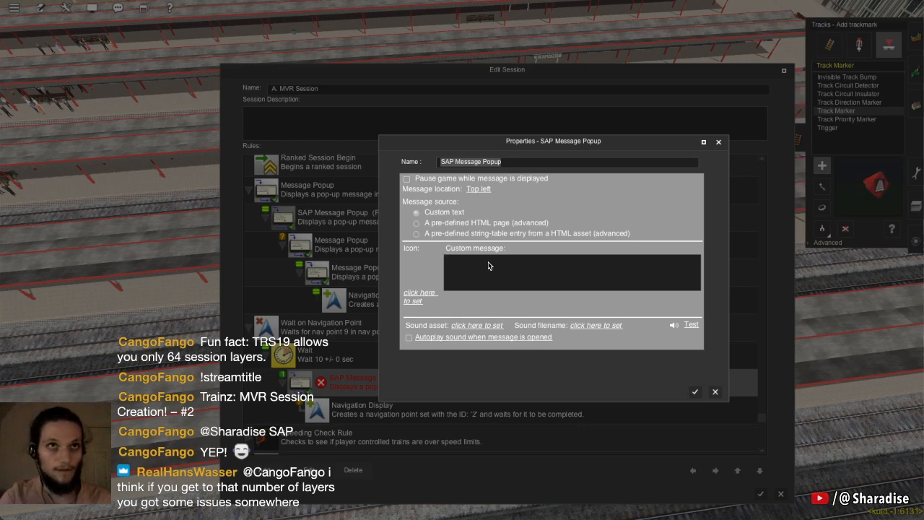
type("Well done engineer,")
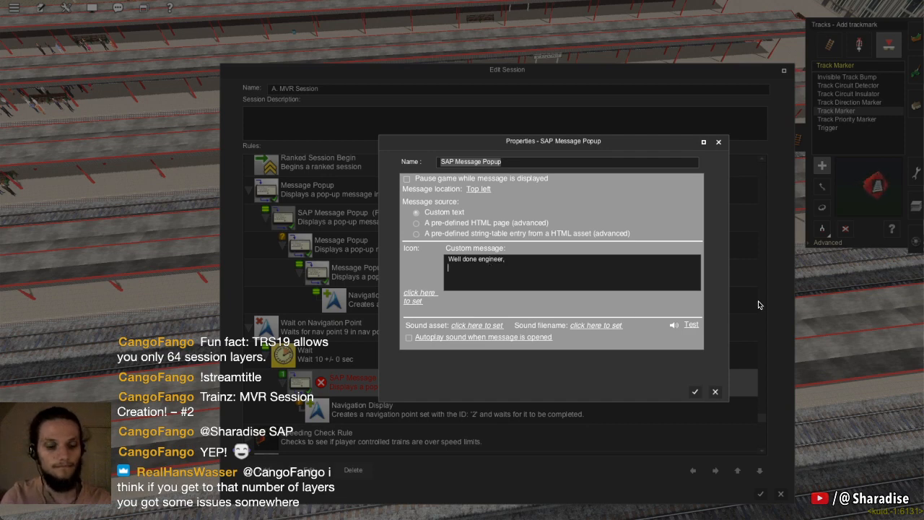
key("Return")
type("Now let's")
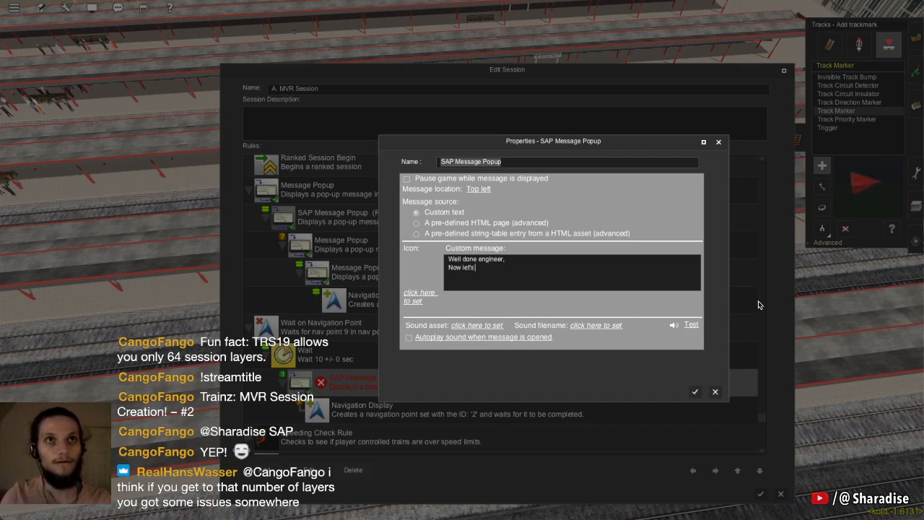
type(" deco")
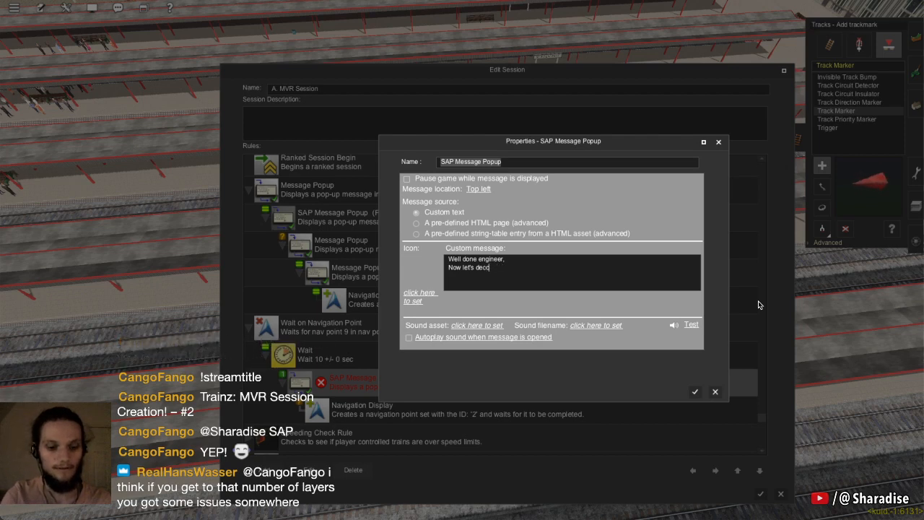
type("upuple the co")
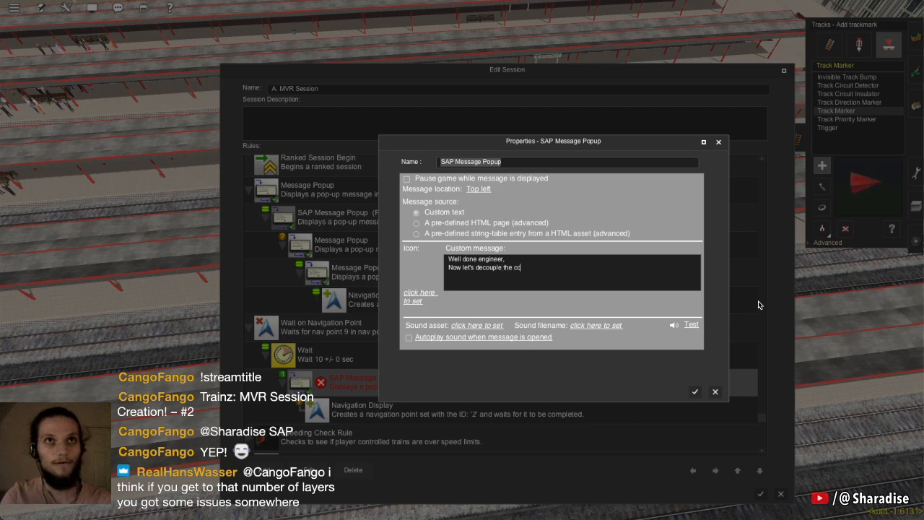
type("uches")
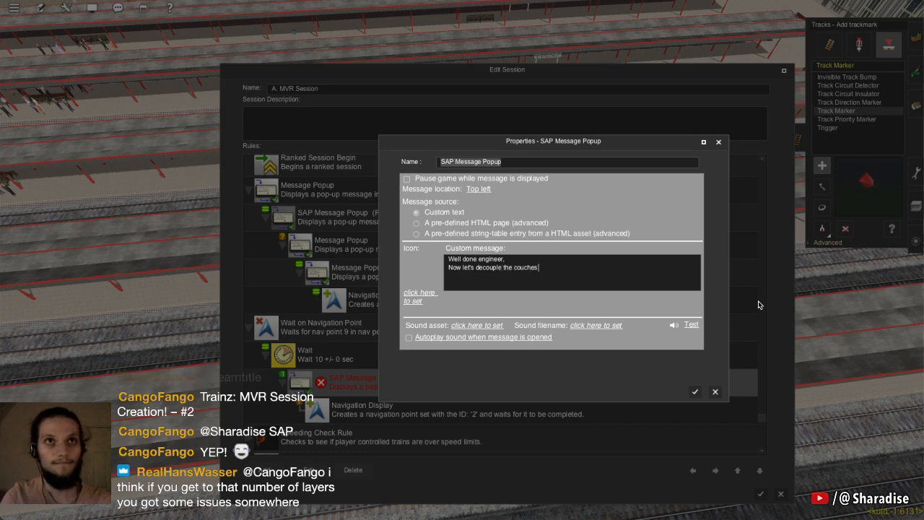
type(" and pull")
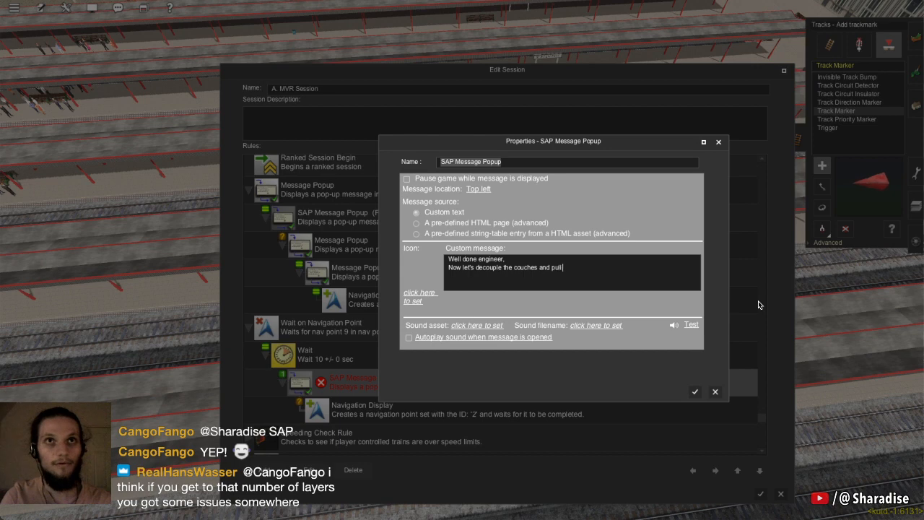
type(" forwa")
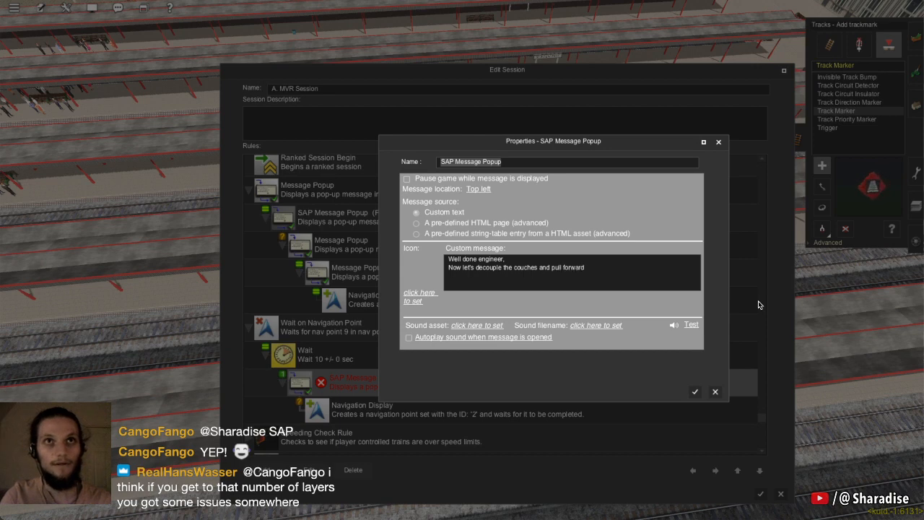
type("rd")
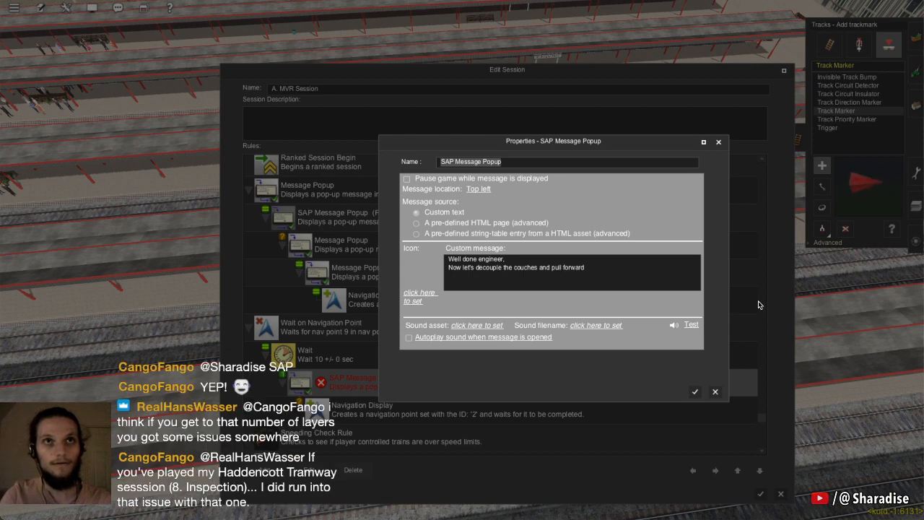
type(" a")
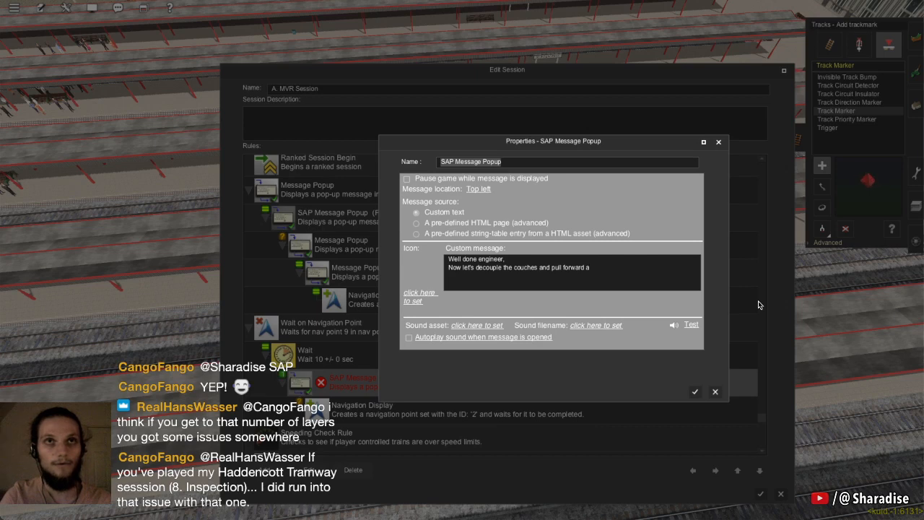
type(" little")
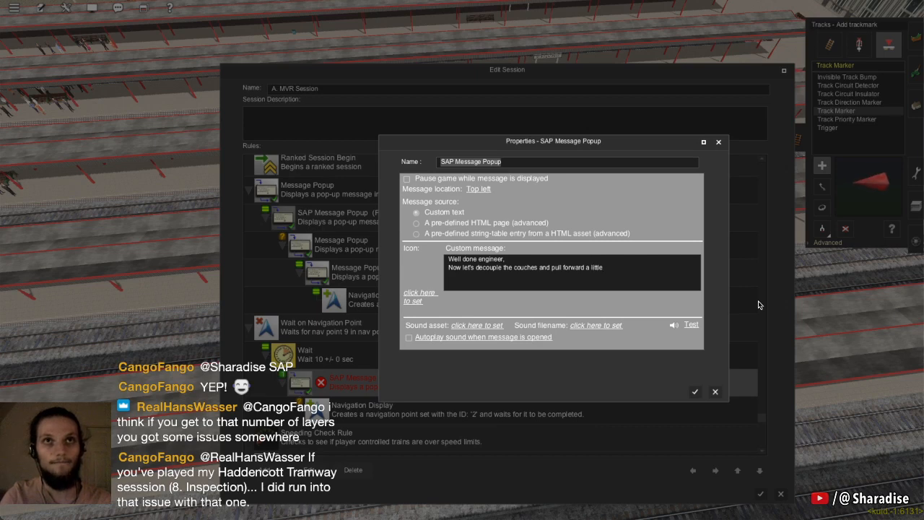
type(" to allow the sw")
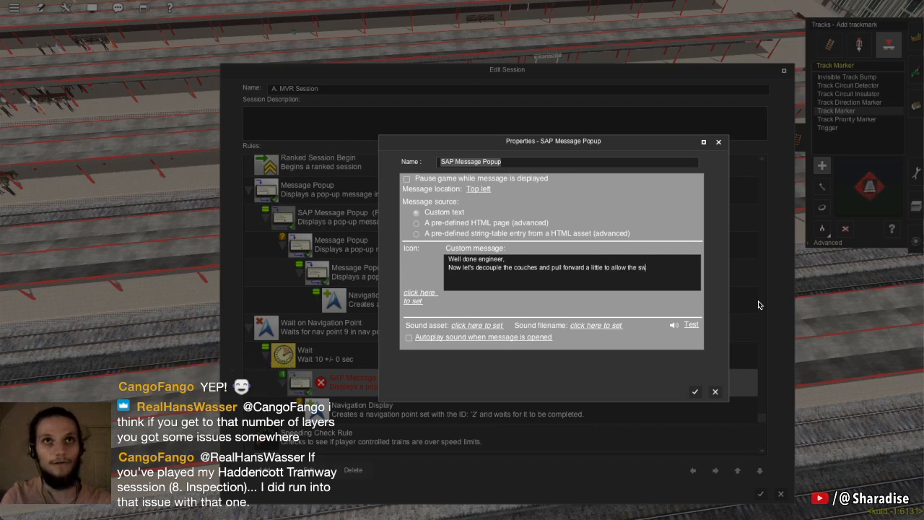
type("i")
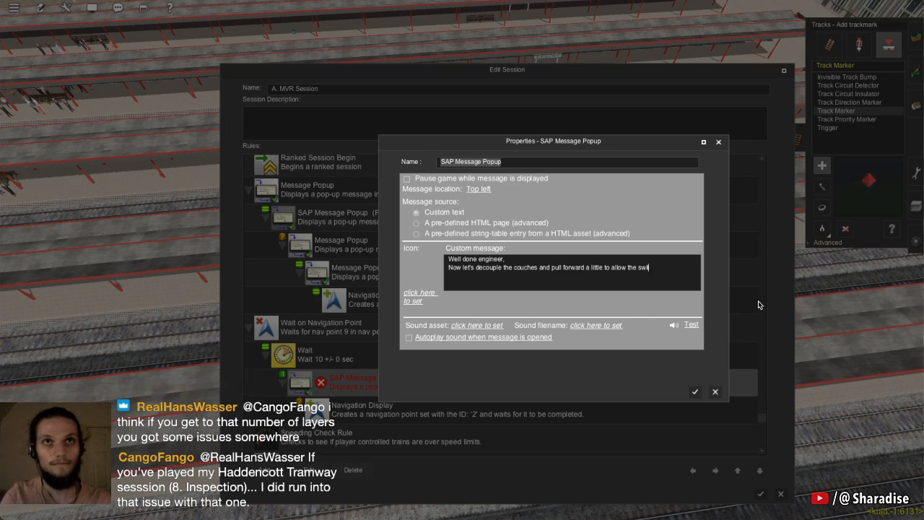
type("tcher to re")
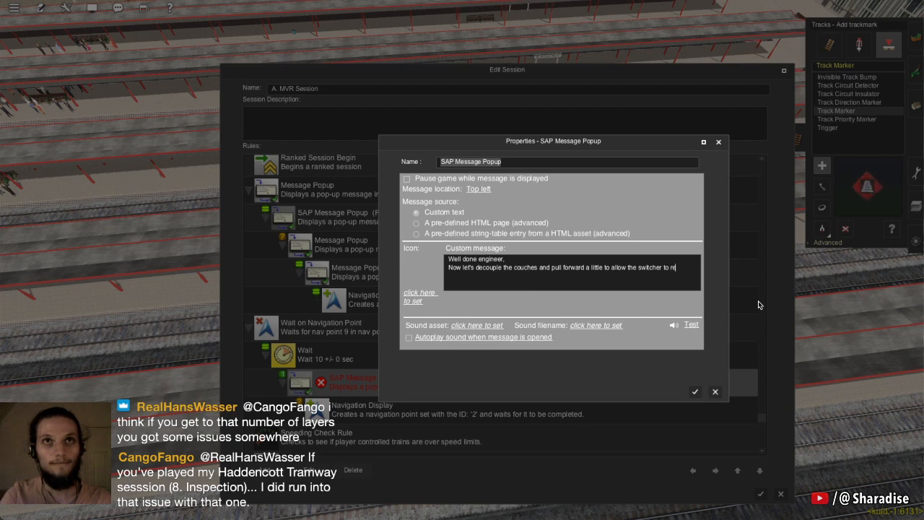
type("move them.")
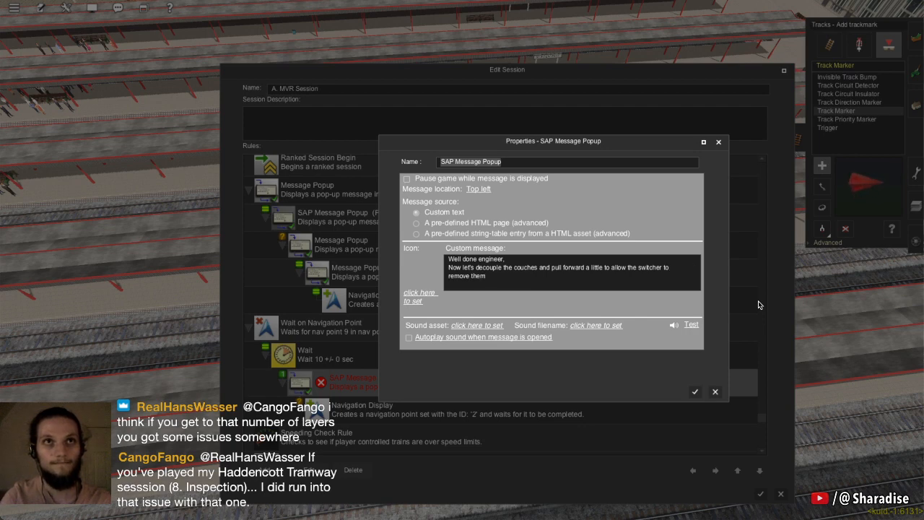
Finish the popup message with "Then we'll head to the turntalbe, turn around, and head into the yard for servicing." and accept it
type(" The")
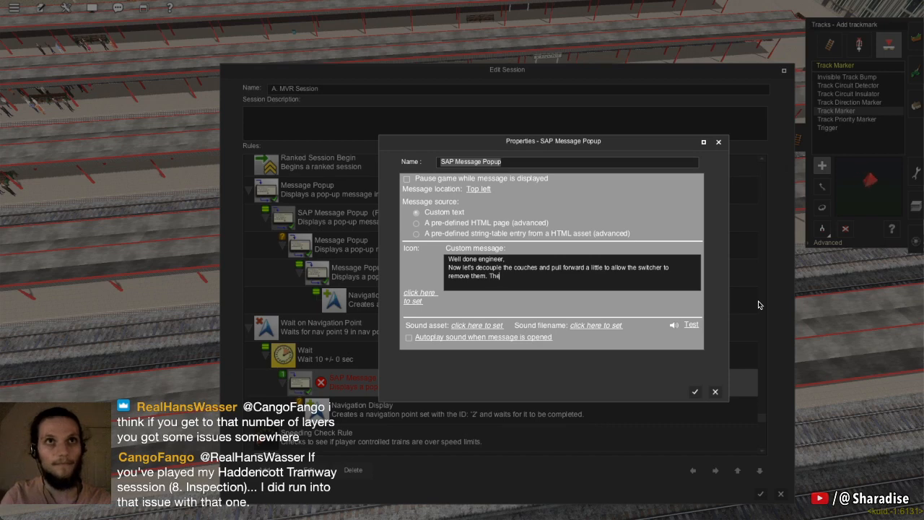
type("r")
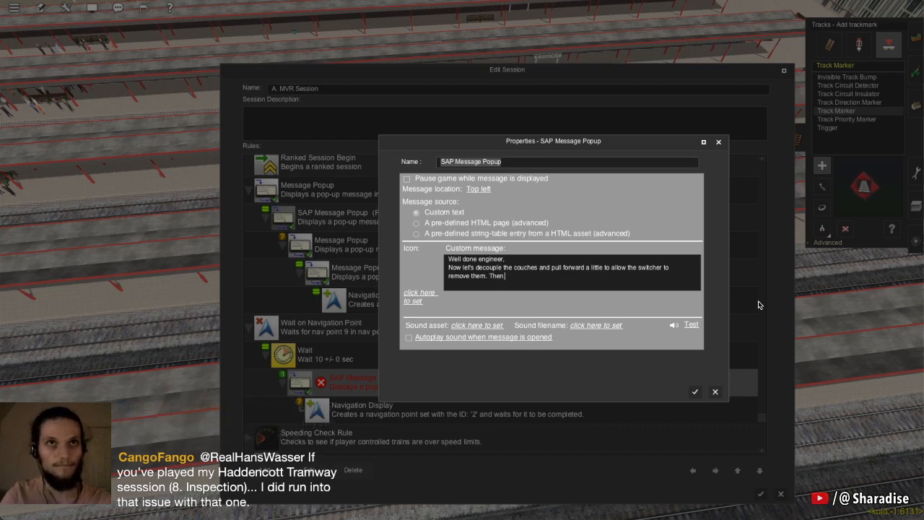
type(" we'll head")
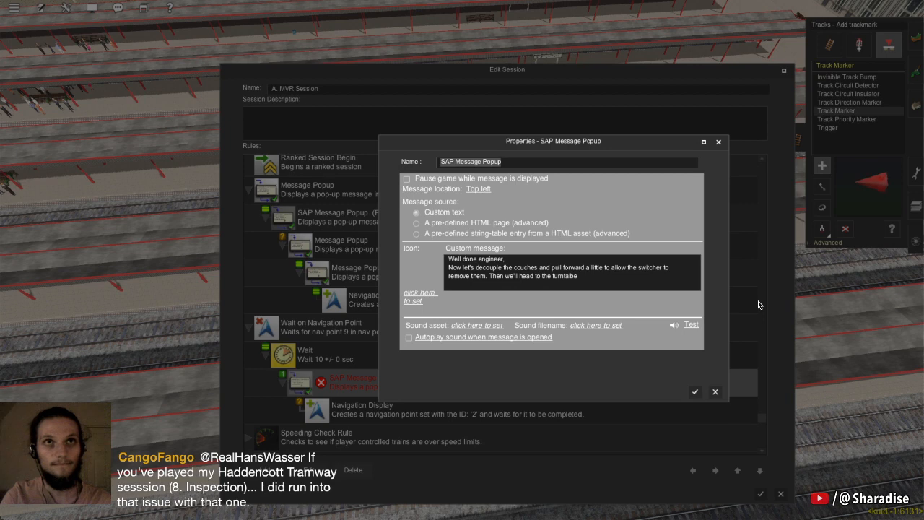
type("to the turntalbe, turn around, and head into the yard")
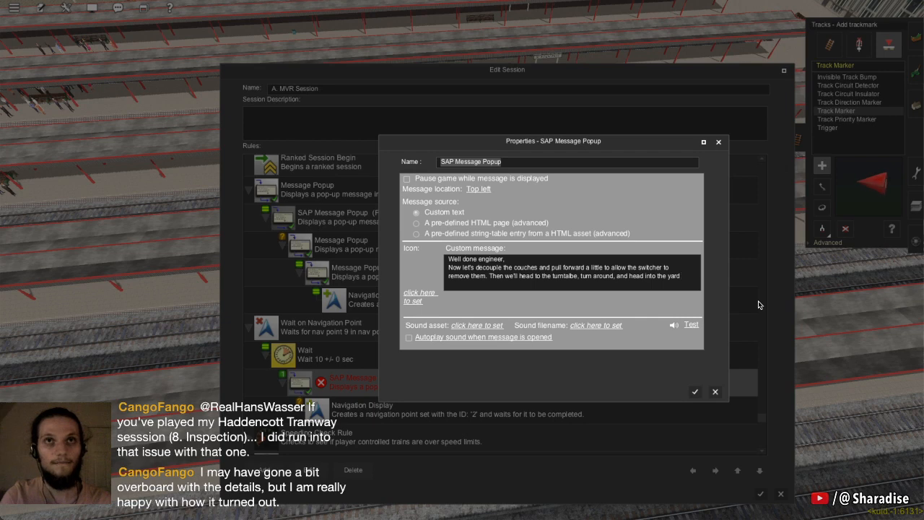
type("for sen")
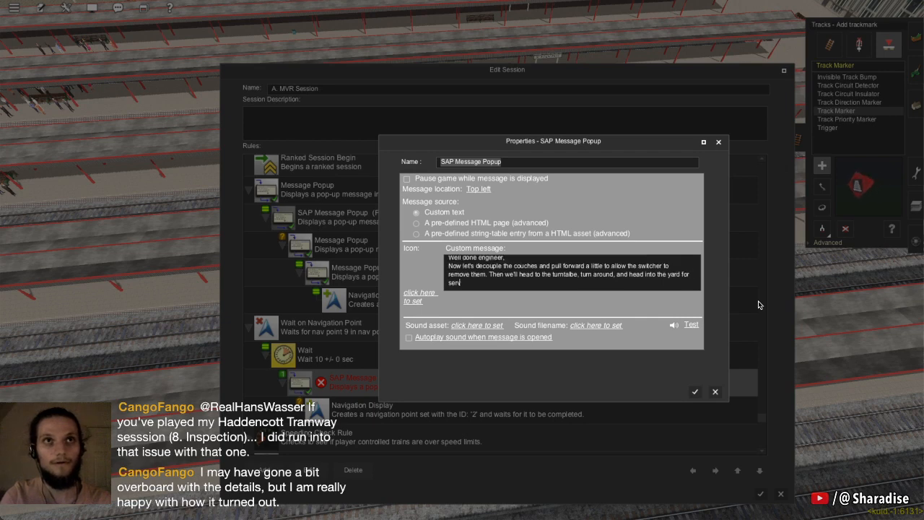
type("vicing.")
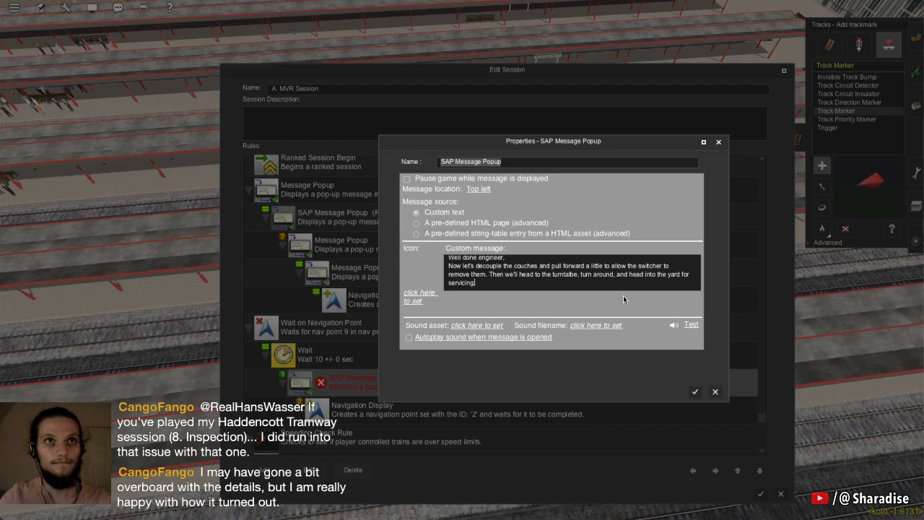
left_click(693, 392)
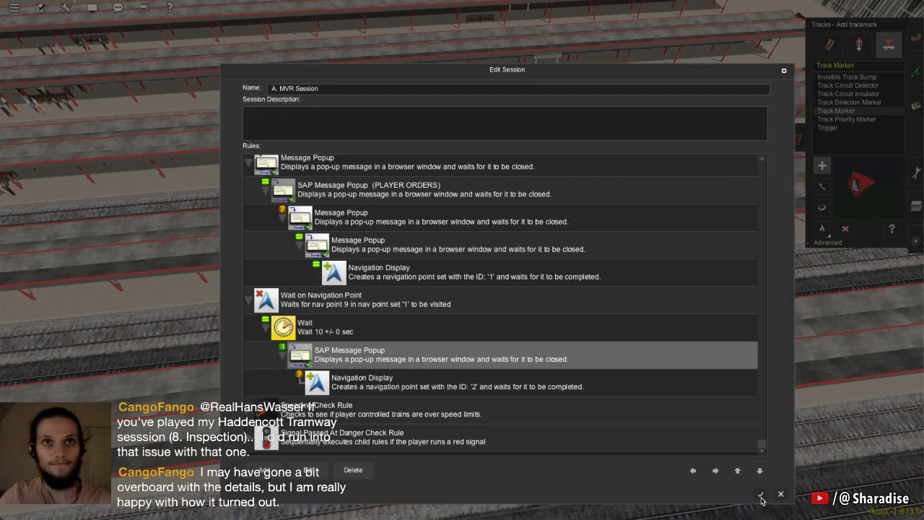
Accept the session rule changes and save the session, overwriting the existing one
left_click(760, 496)
key("ctrl+s")
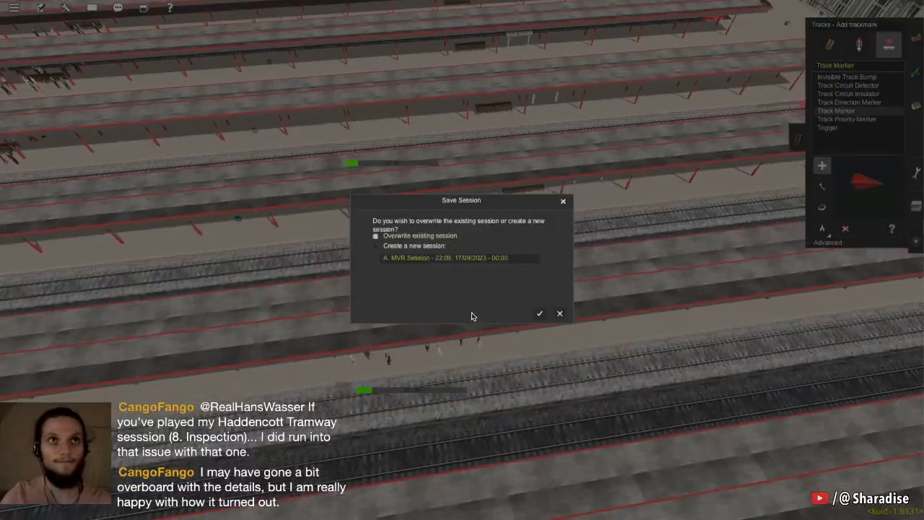
left_click(539, 313)
Move track mark TM 9 farther along its platform track at the New Penzance terminus, toward the buffer end
key("m")
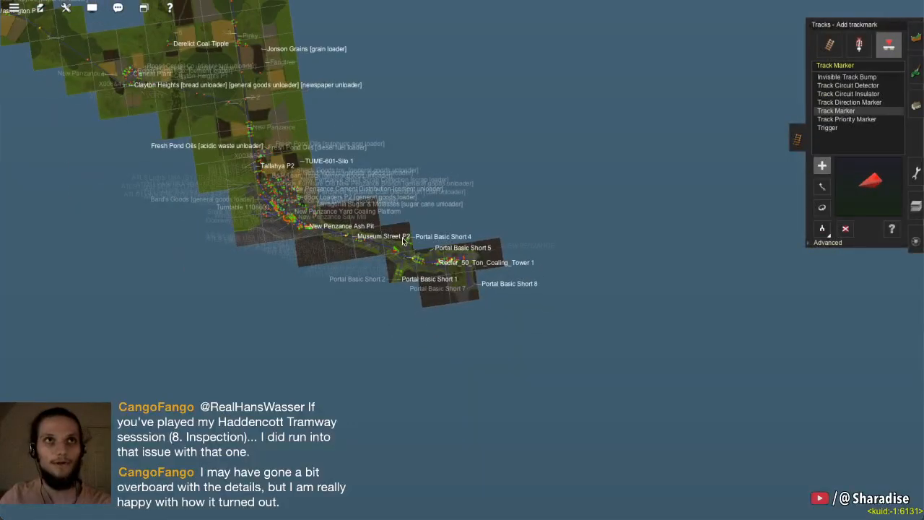
scroll(309, 237, "up", 5)
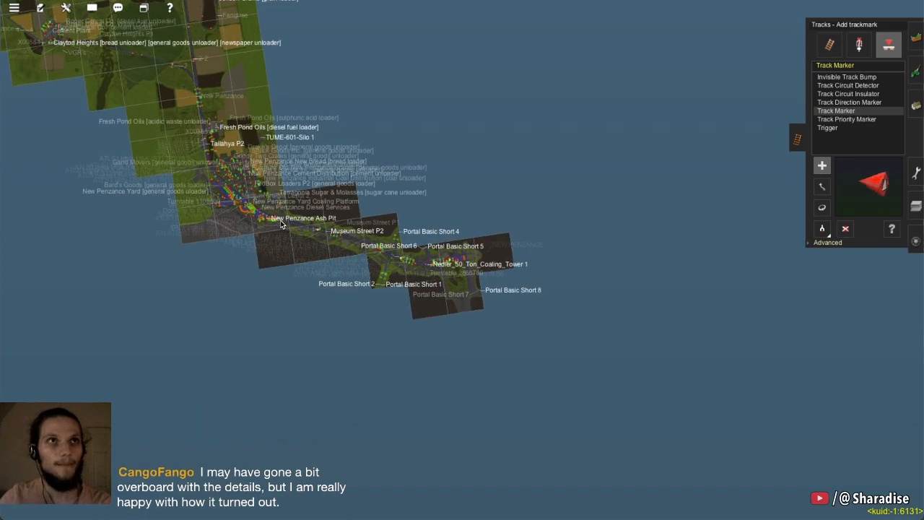
scroll(412, 245, "up", 3)
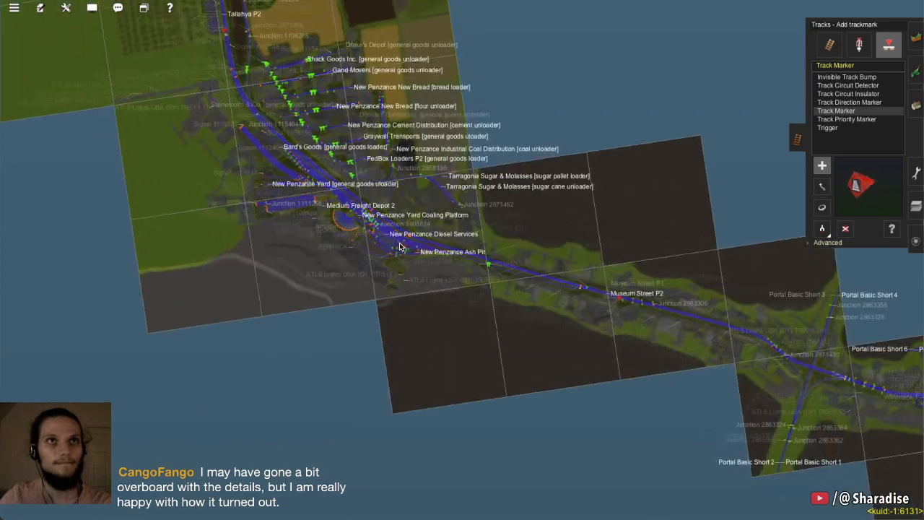
right_click(795, 383)
right_click(678, 257)
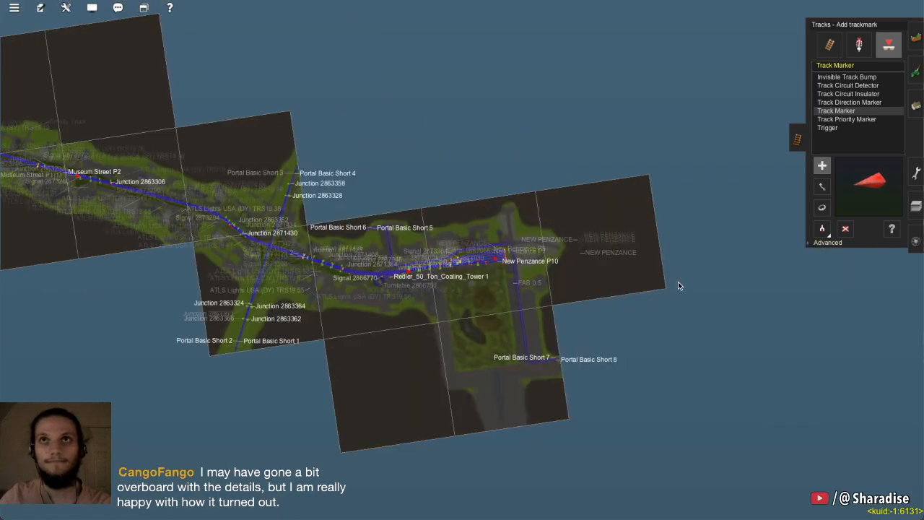
key("ctrl+m")
scroll(586, 278, "up", 5)
scroll(585, 277, "down", 4)
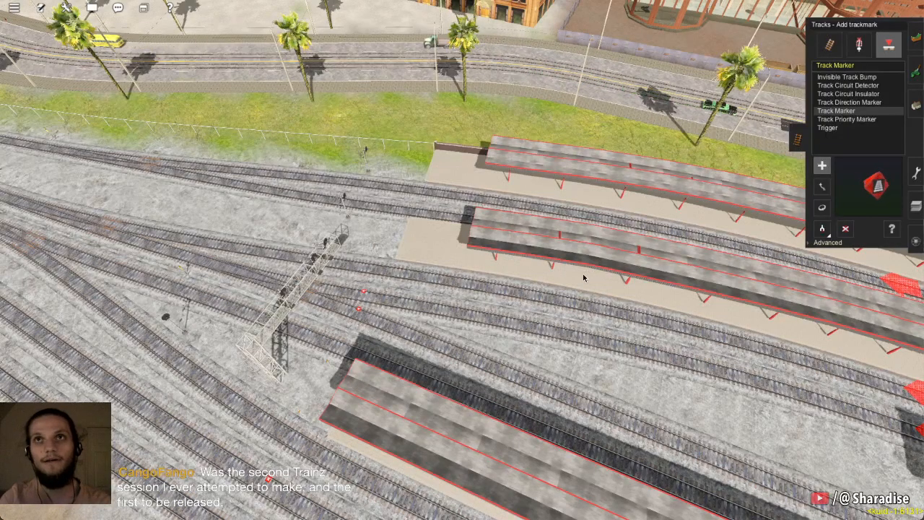
right_click(746, 316)
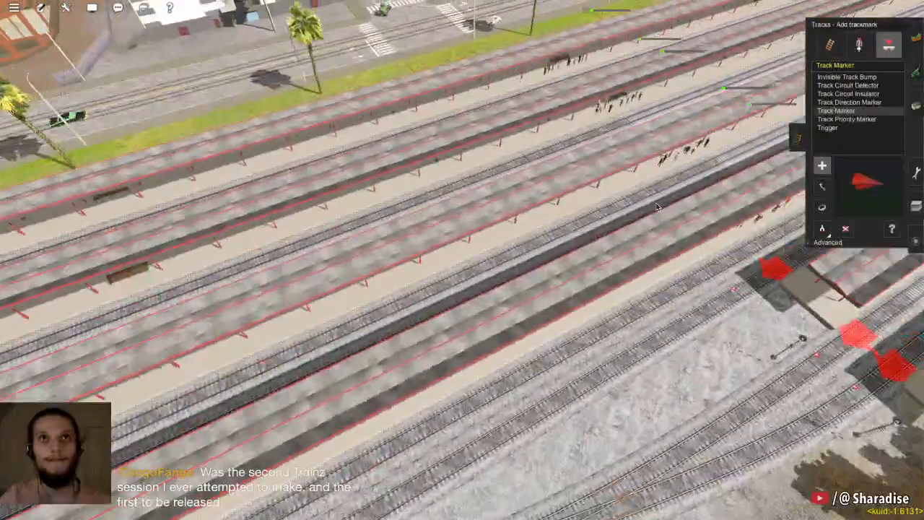
right_click(657, 207)
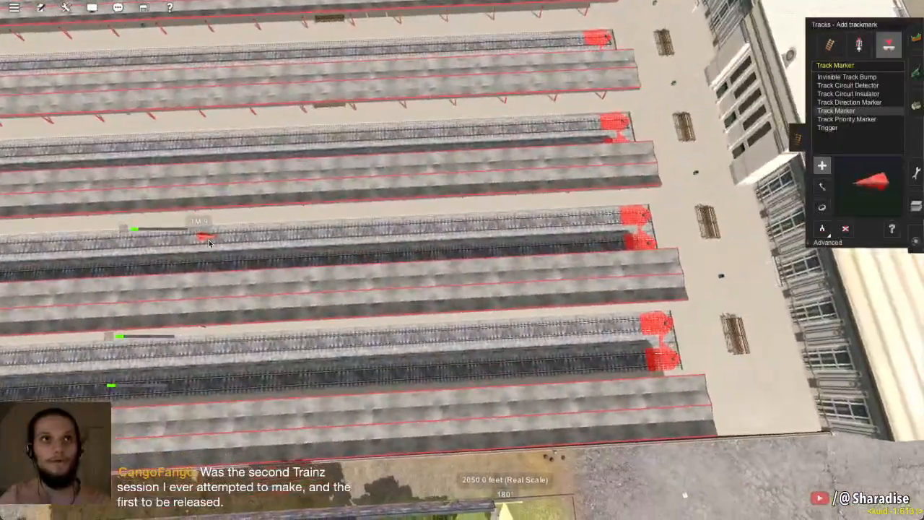
key("m")
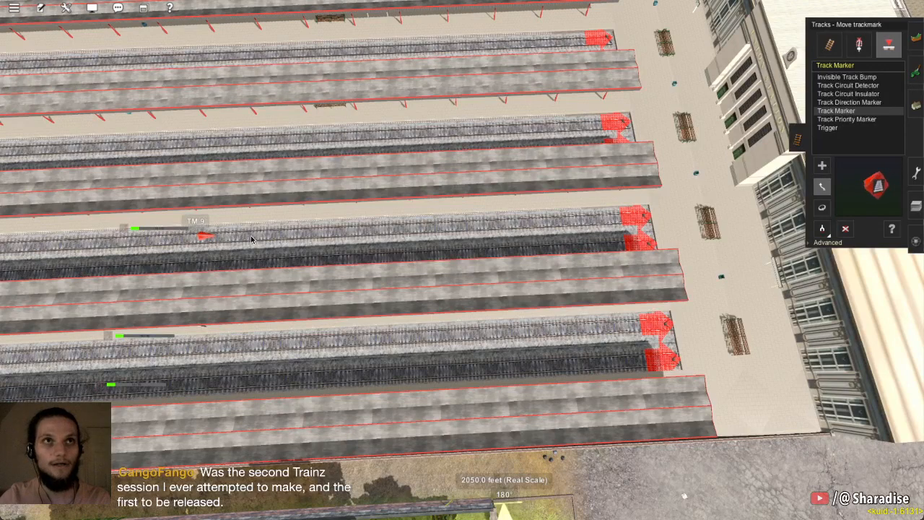
left_click_drag(208, 238, 322, 232)
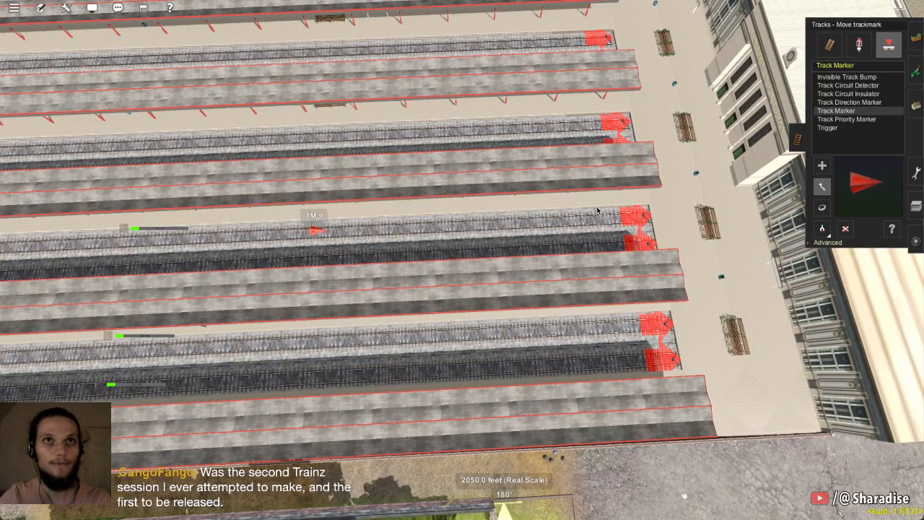
Add a track mark named TM 10 on the same track, between TM 9 and the buffer end
key("a")
left_click(545, 226)
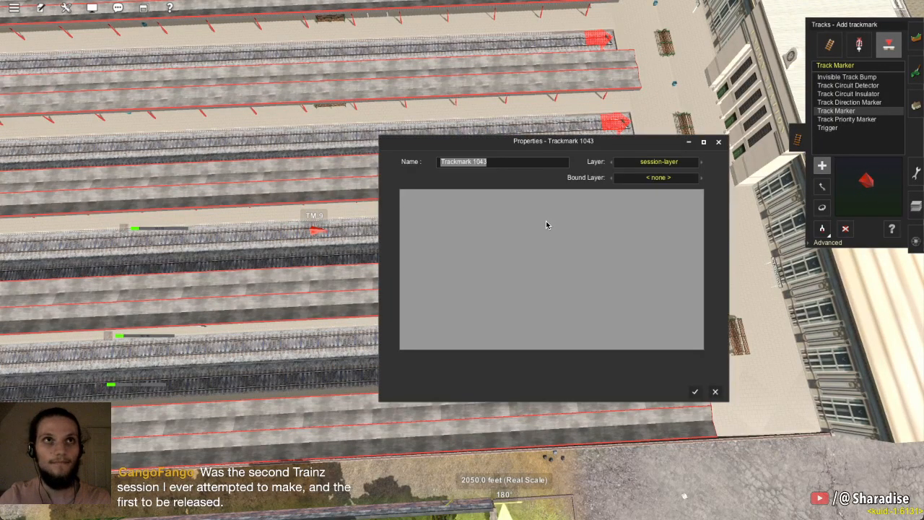
key("BackSpace")
type("TM 10")
key("Return")
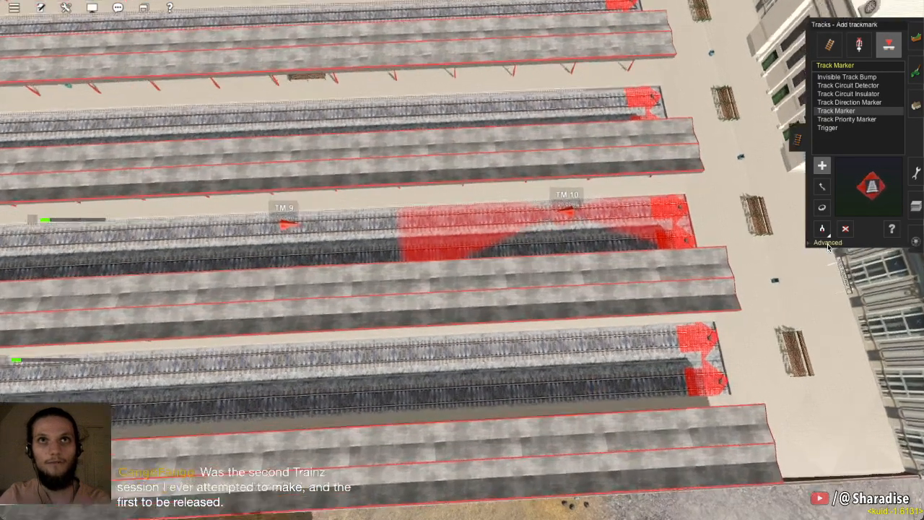
Set the trigger radius of track mark TM 10 to 1 m
left_click(827, 242)
key("BackSpace")
key("BackSpace")
key("BackSpace")
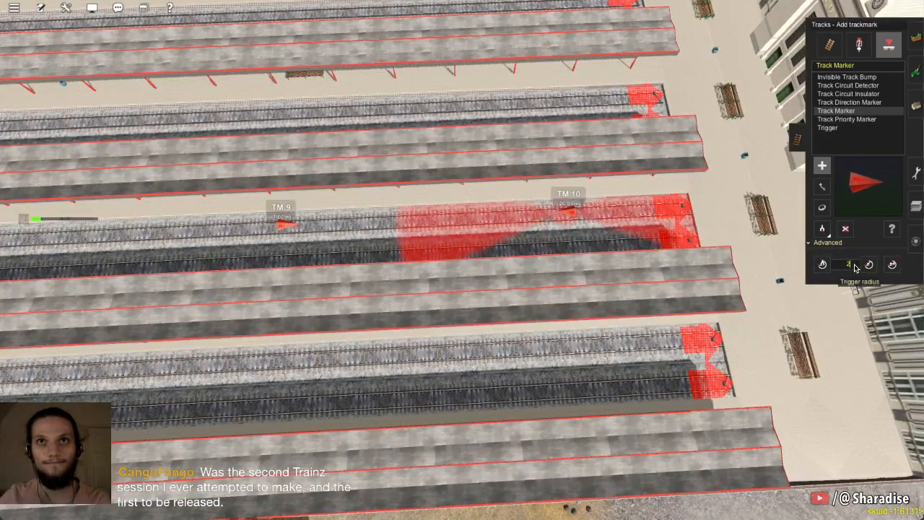
left_click(870, 264)
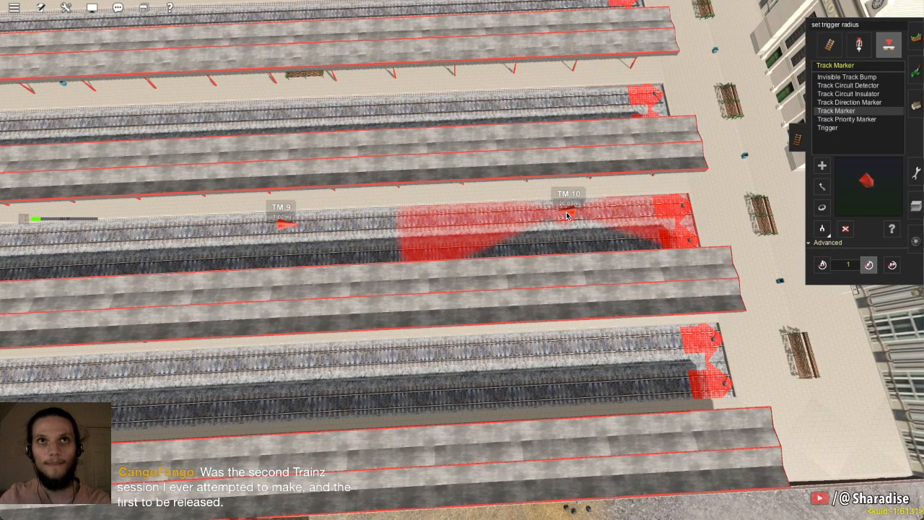
left_click(562, 216)
scroll(562, 216, "up", 8)
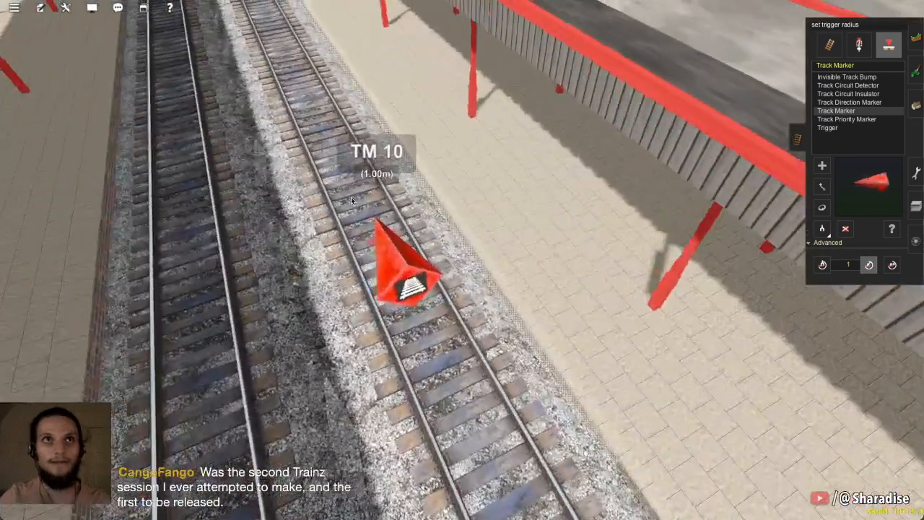
scroll(499, 332, "down", 8)
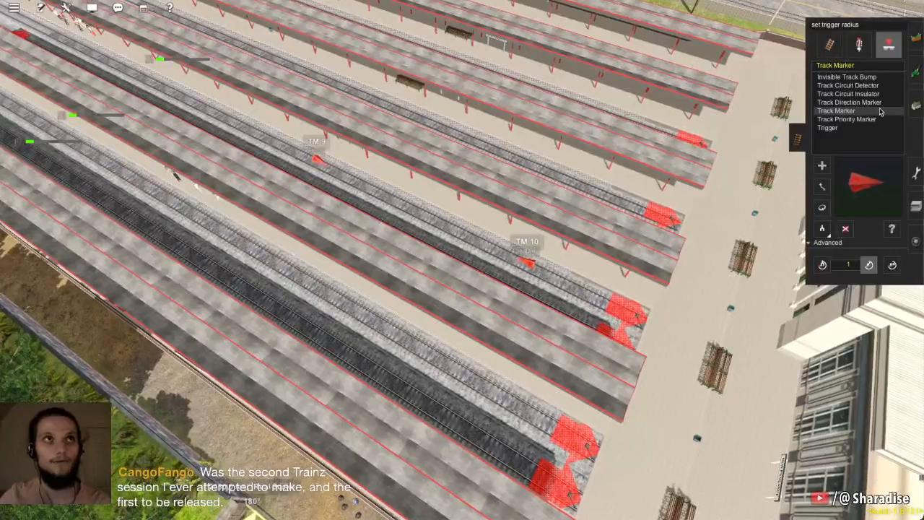
left_click(873, 102)
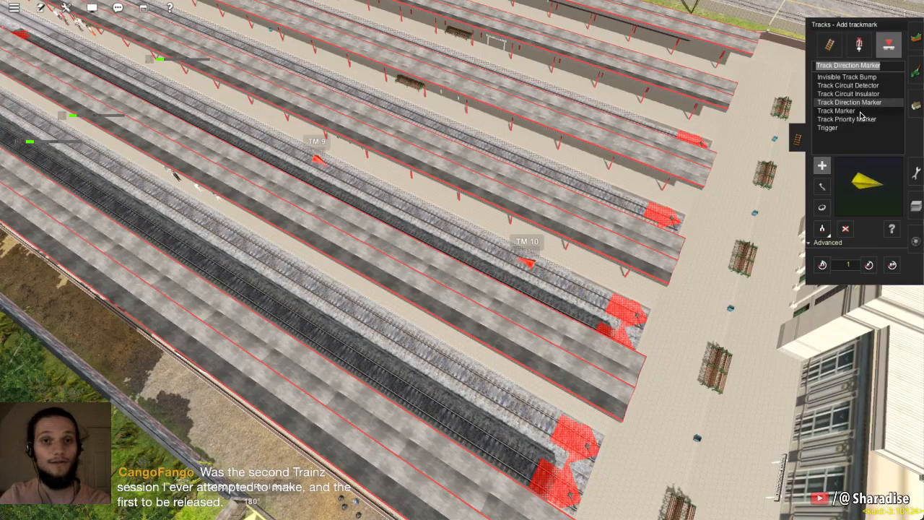
left_click(860, 112)
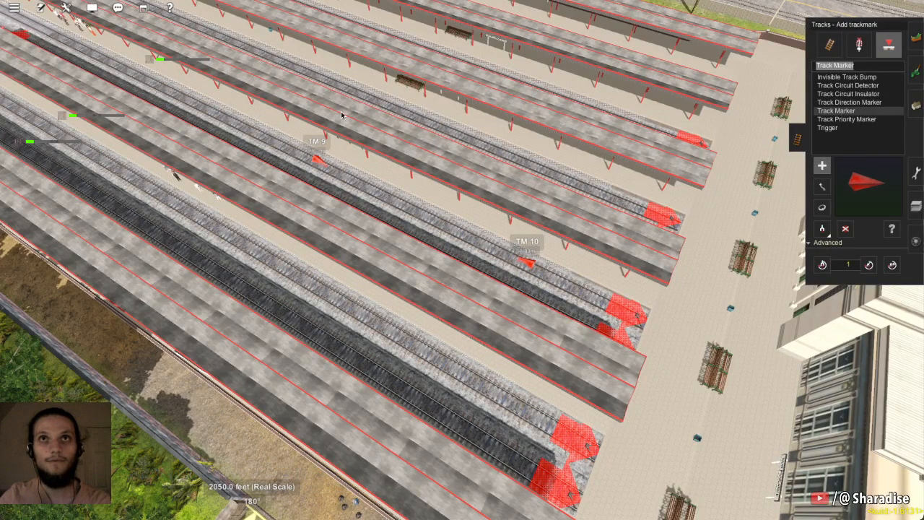
left_click(91, 11)
In the session's set 2 Navigation Display rule, set the first navigation point's location to MVR Official Coach Baggage RPO 1
mouse_move(37, 11)
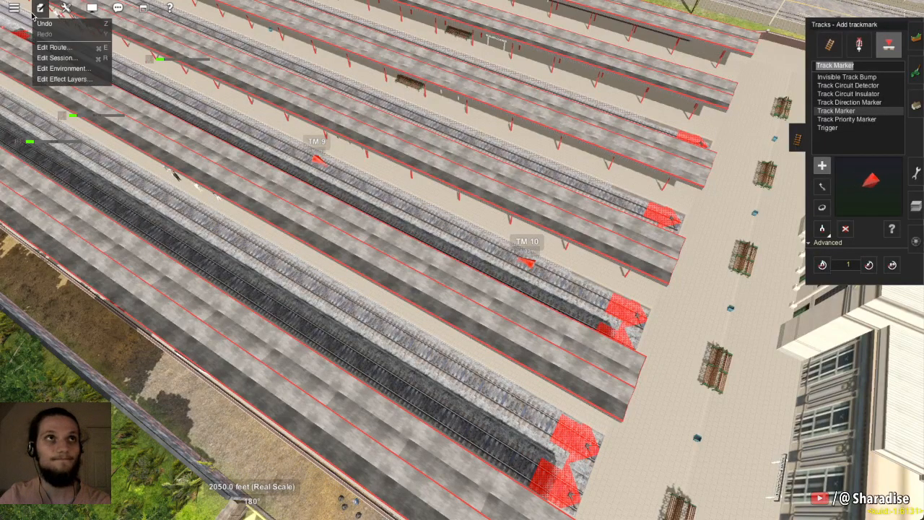
left_click(55, 57)
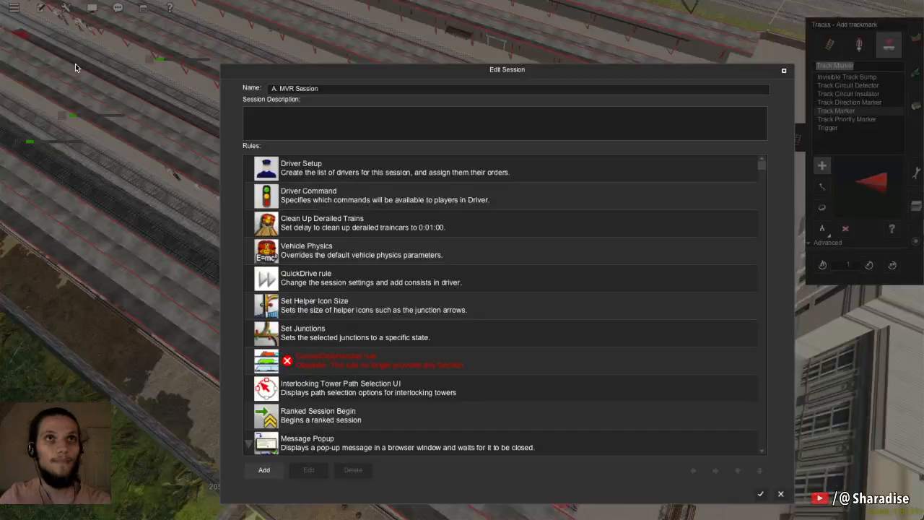
scroll(416, 319, "down", 2)
scroll(415, 319, "down", 5)
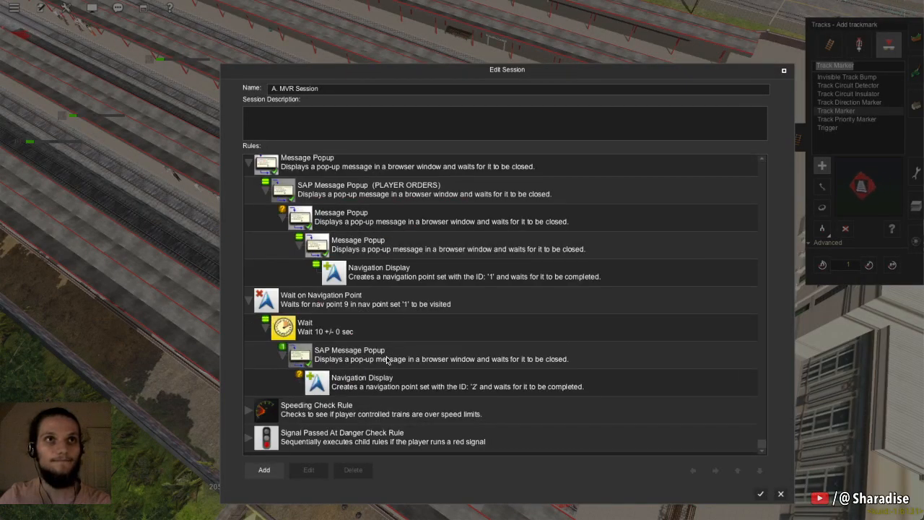
left_click(396, 388)
double_click(396, 388)
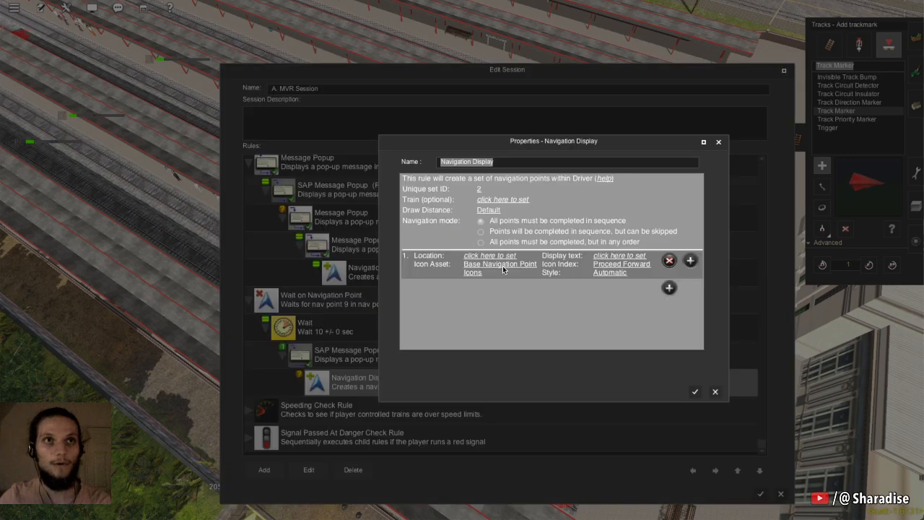
left_click(510, 259)
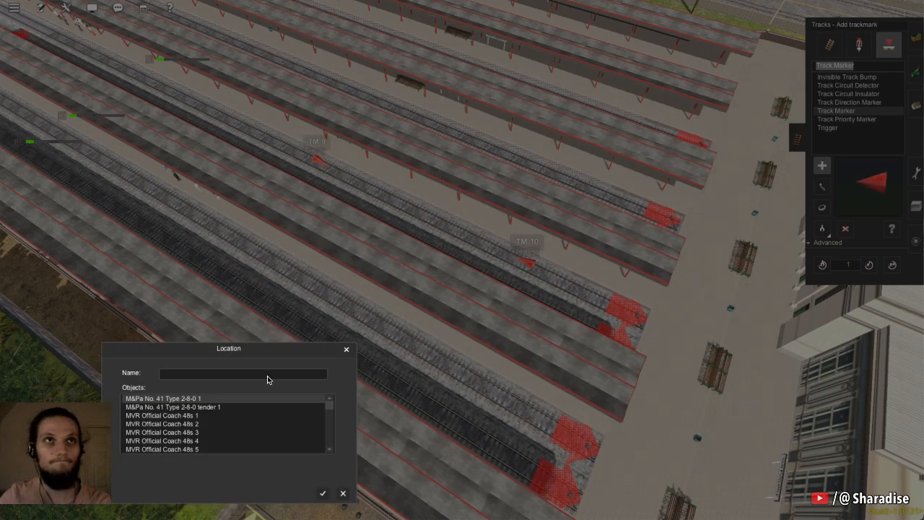
left_click(232, 416)
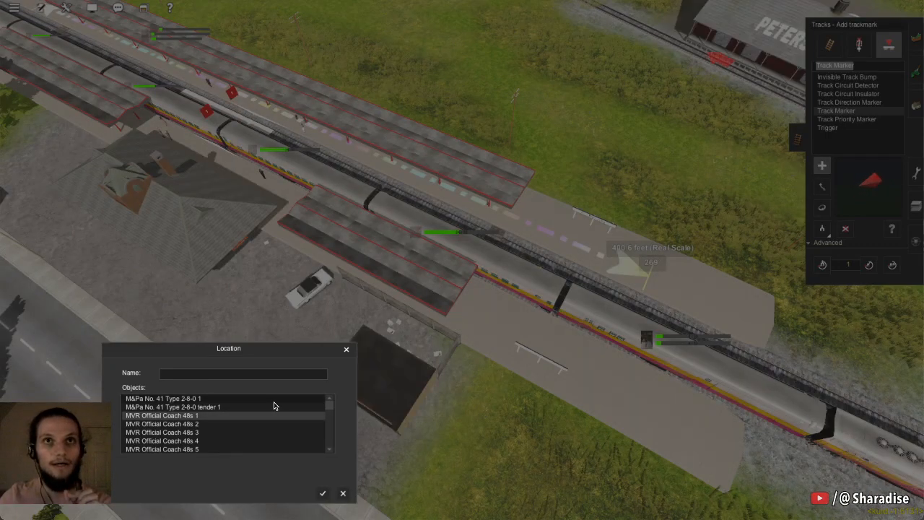
scroll(198, 436, "down", 1)
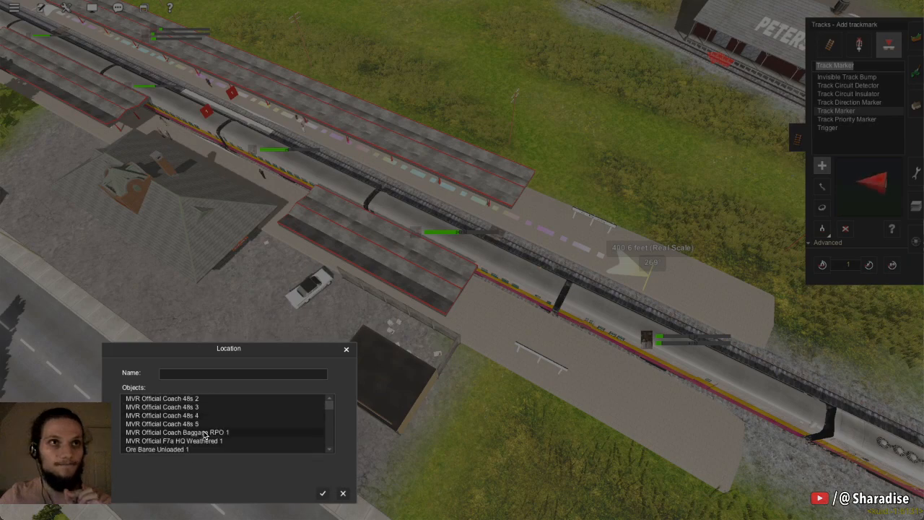
left_click(205, 436)
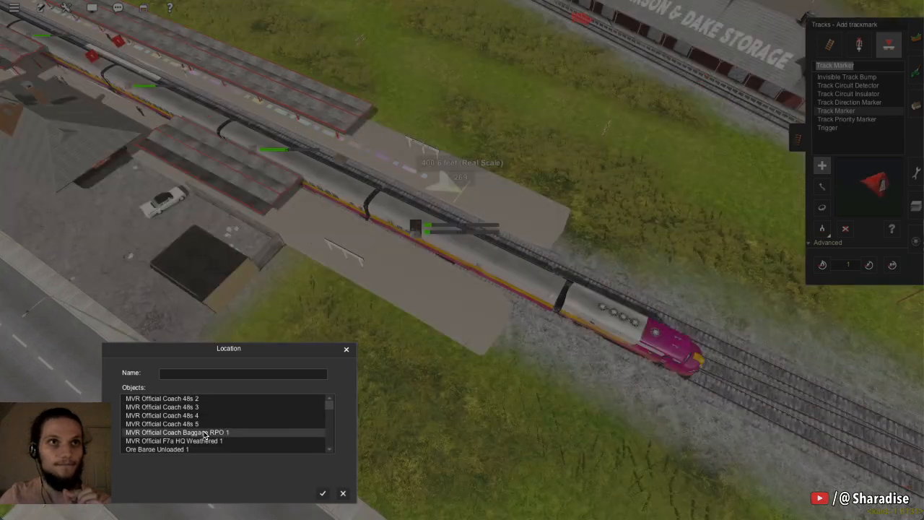
left_click(324, 495)
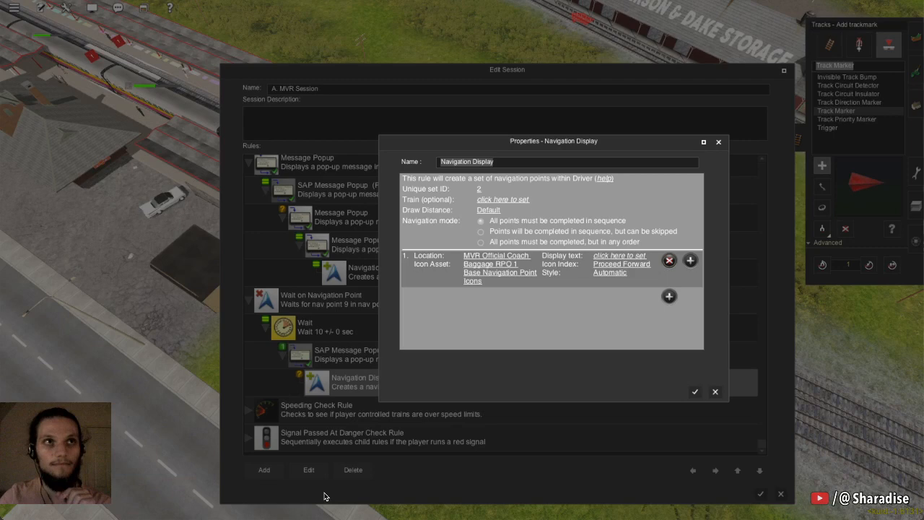
Give the first navigation point the display text "Decouple", the Decouple icon and the Manual style, and accept the rule's properties
left_click(602, 257)
type("Decou")
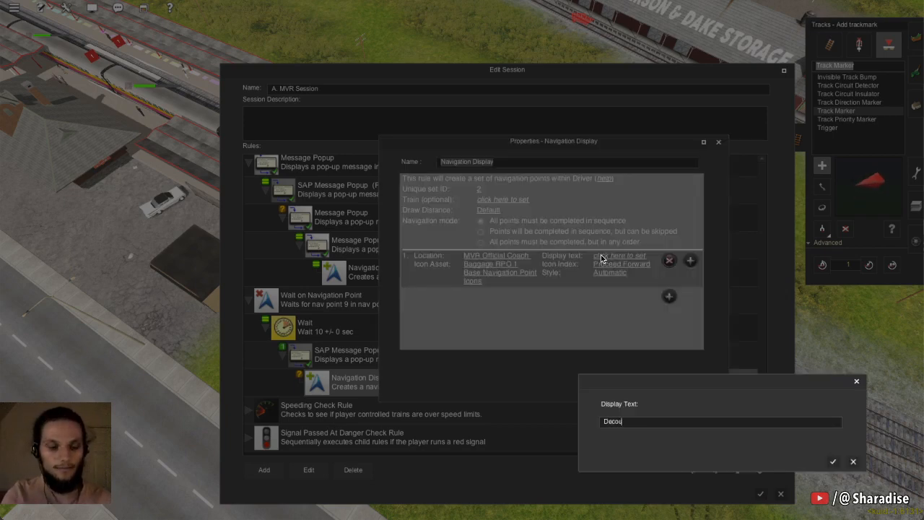
type("ple")
key("Return")
left_click(612, 266)
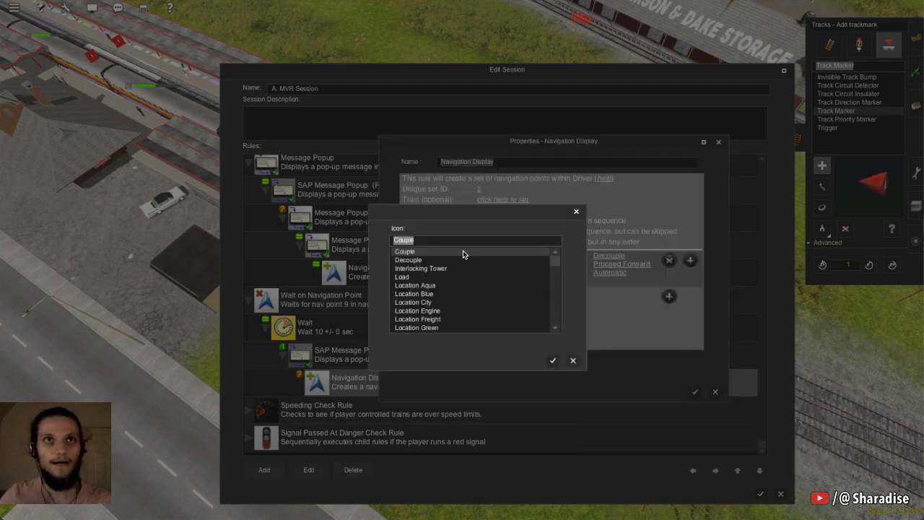
key("Down")
key("Return")
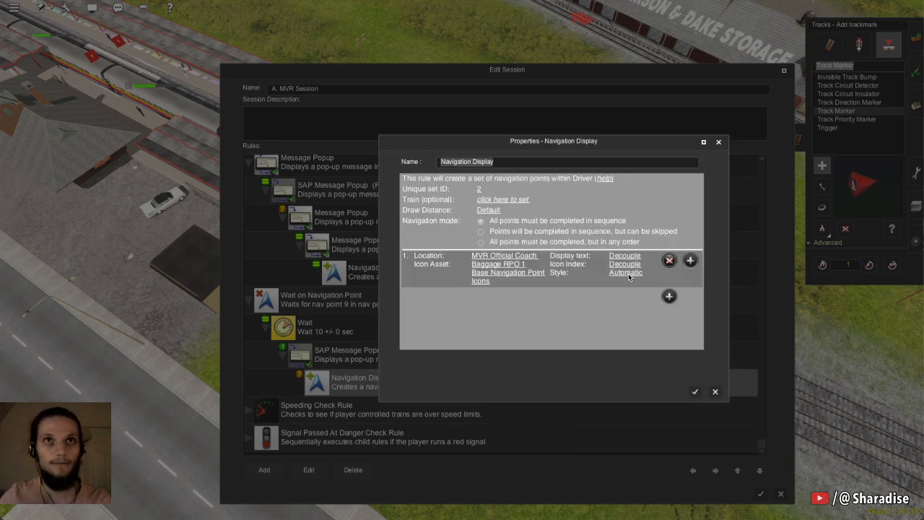
left_click(627, 273)
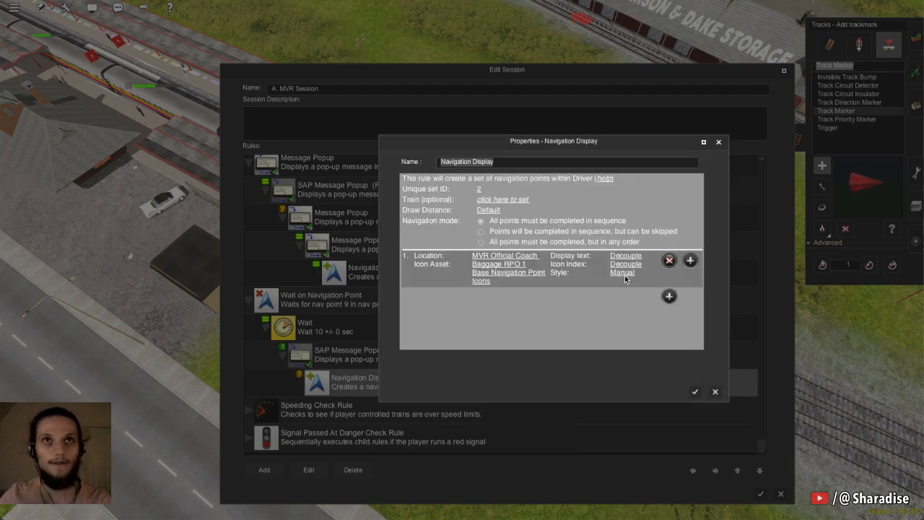
left_click(694, 393)
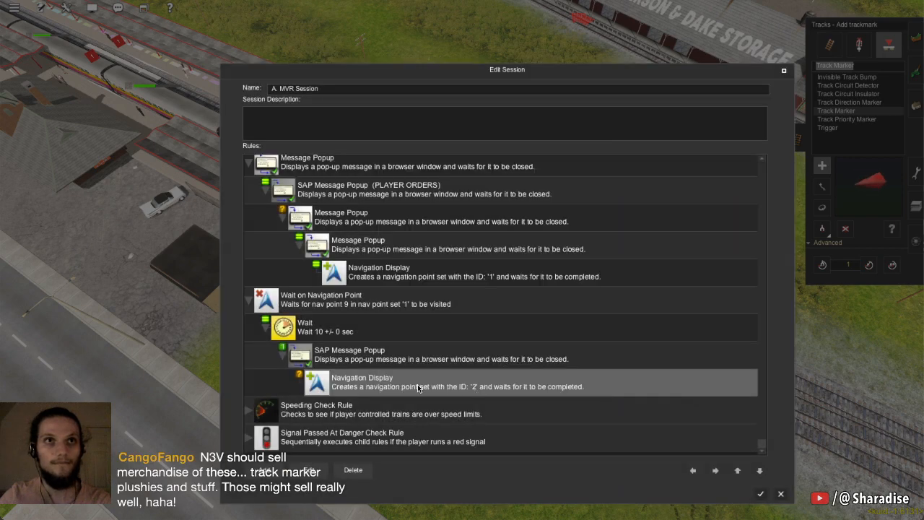
Collapse the Wait on Navigation Point rule and add a Consist Check rule directly below it
left_click(249, 300)
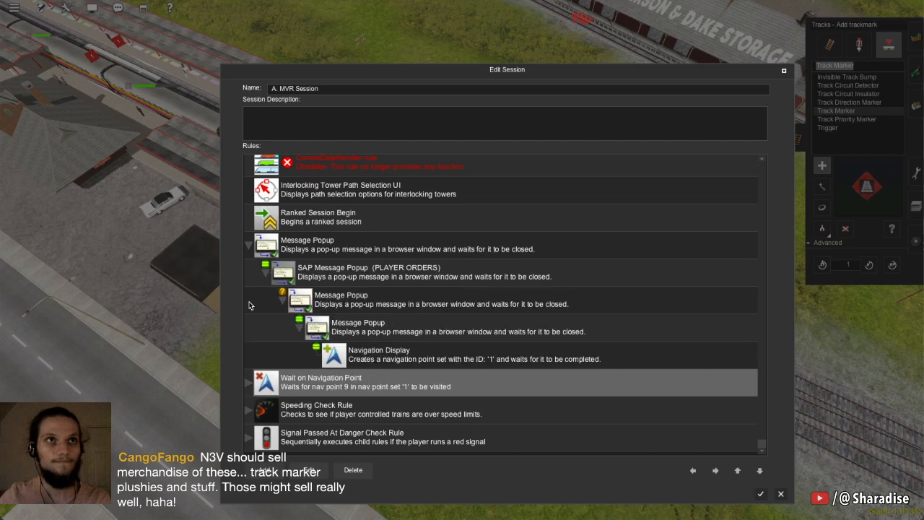
left_click(267, 473)
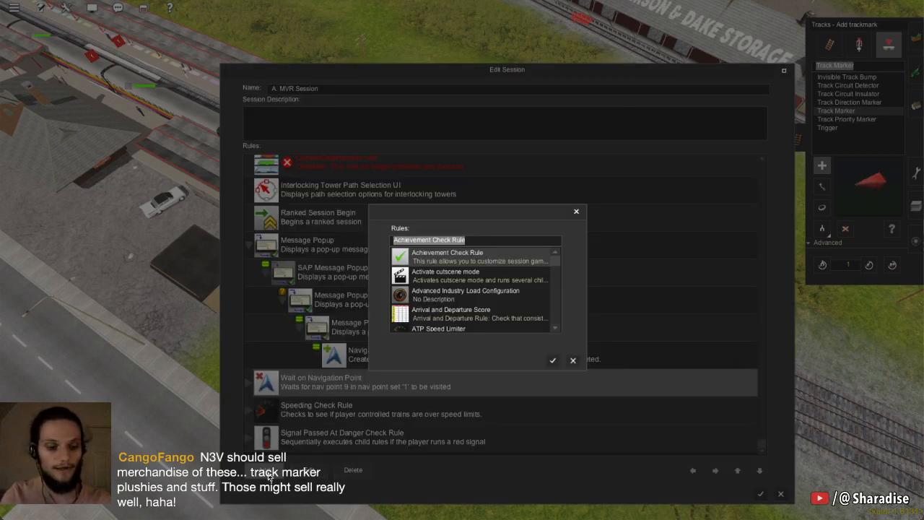
type("consist")
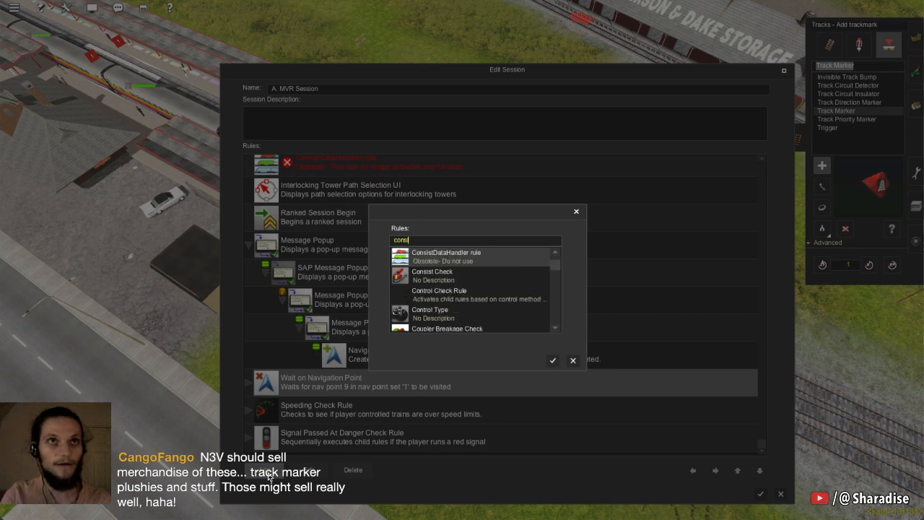
key("Down")
key("Return")
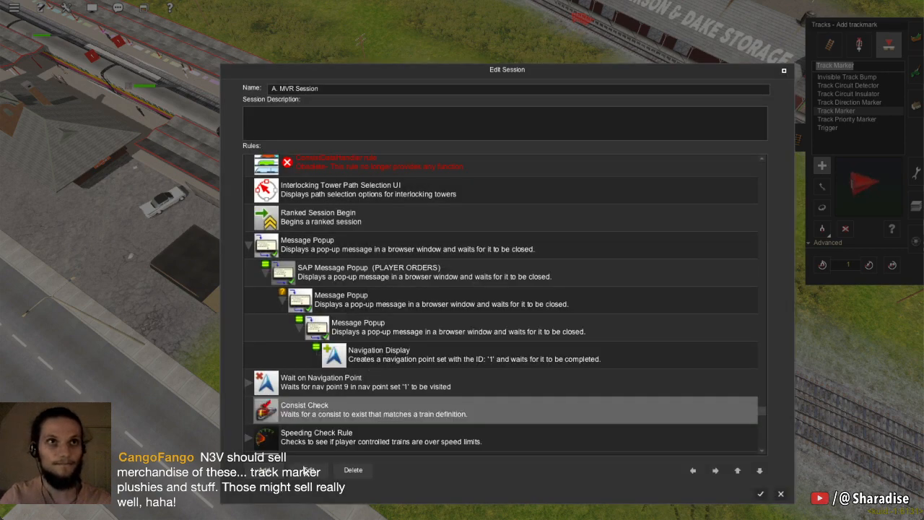
left_click(247, 382)
scroll(347, 386, "down", 3)
left_click(335, 407)
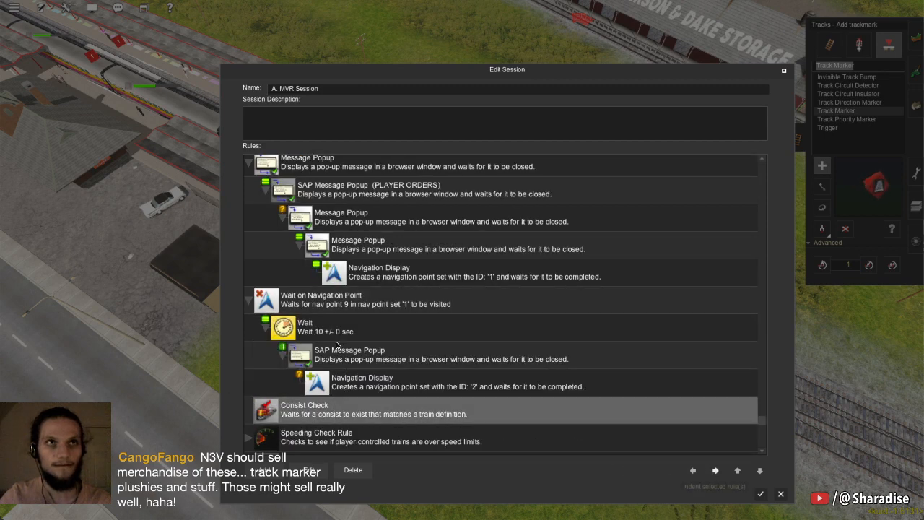
left_click(252, 304)
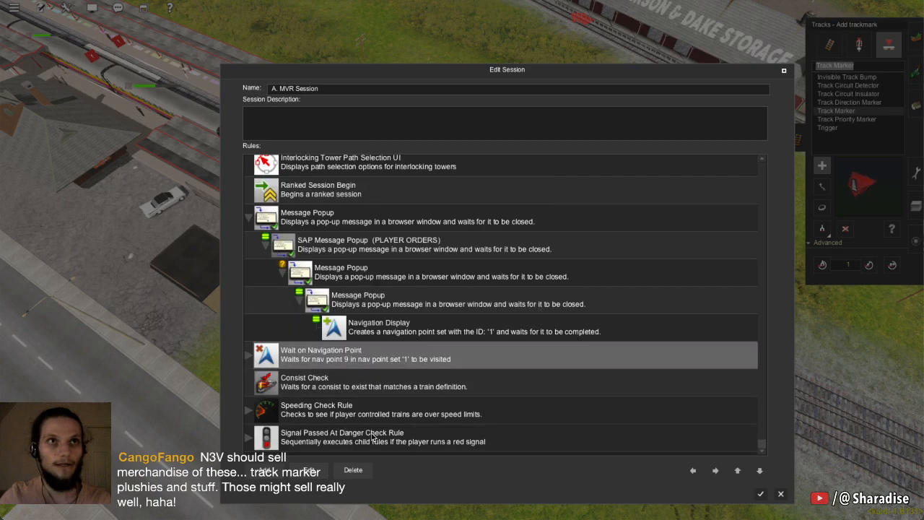
Set the Consist Check rule to enforce strict exclusive testing and complete whenever a train matching the description exists
left_click(333, 393)
left_click(312, 473)
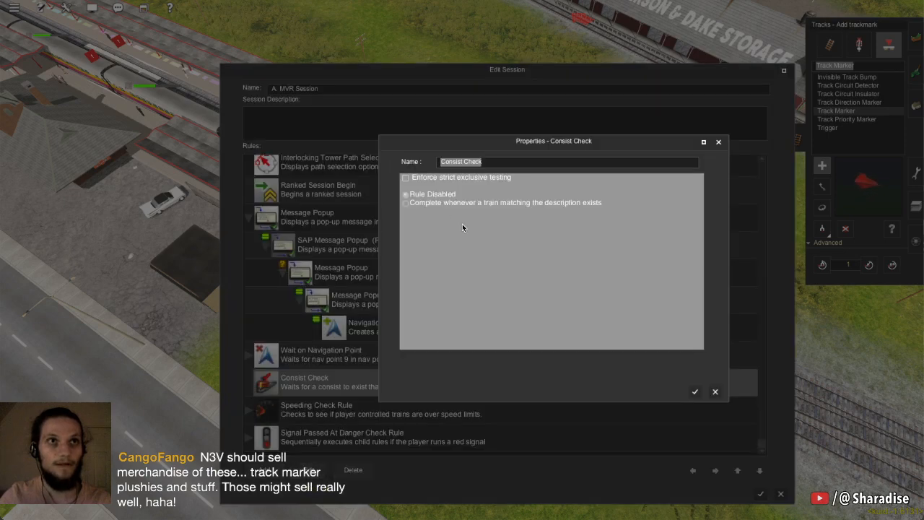
left_click(405, 178)
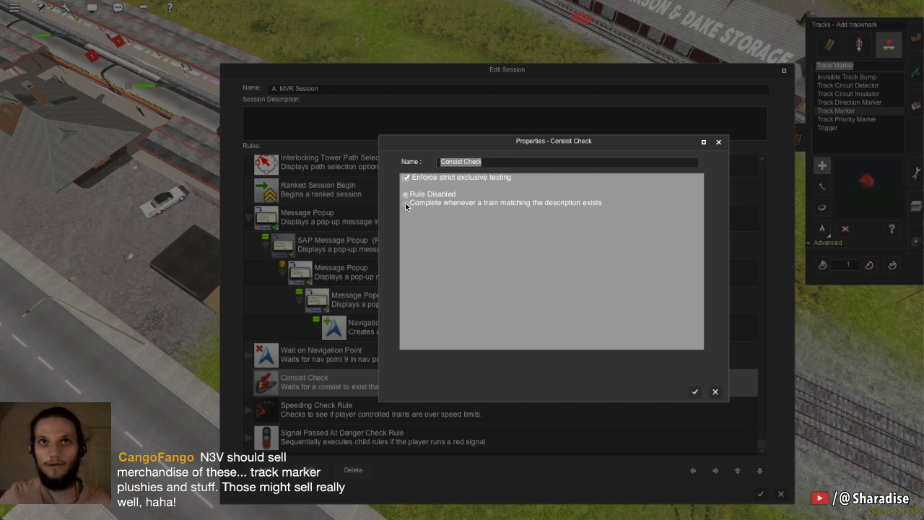
left_click(406, 204)
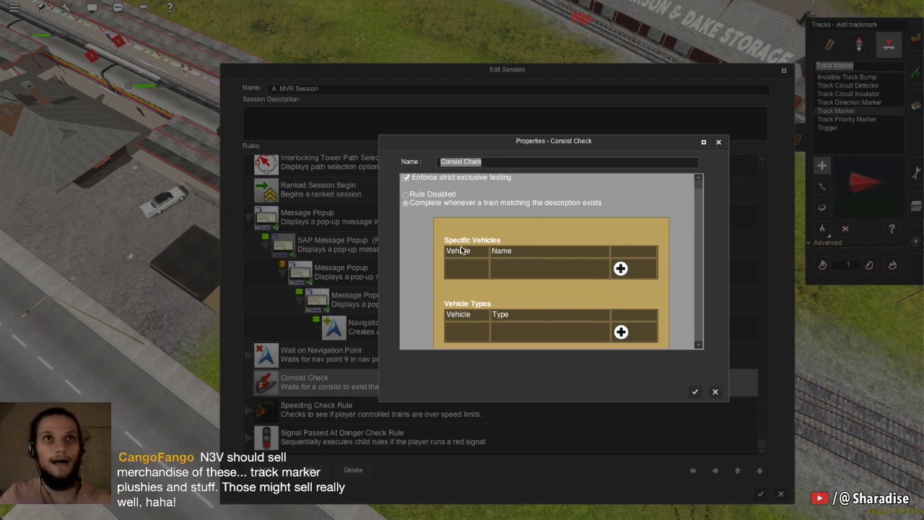
Add MVR Official F7a HQ Weathered 1 as a specific vehicle of the Consist Check rule and accept its properties
scroll(491, 289, "down", 3)
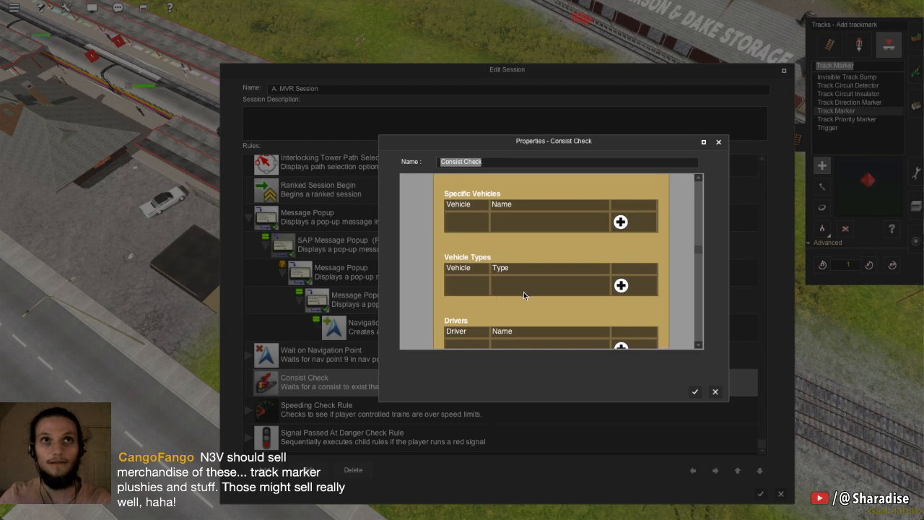
scroll(524, 291, "down", 2)
scroll(583, 298, "up", 3)
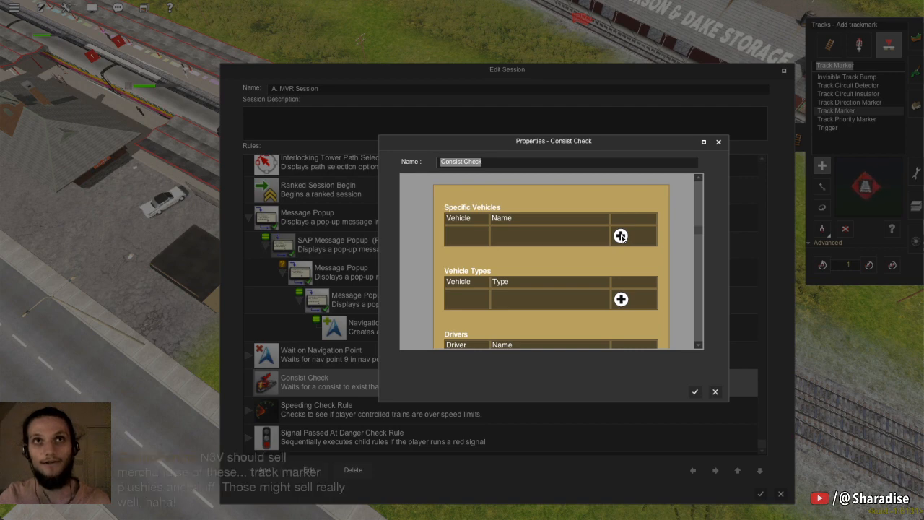
left_click(621, 236)
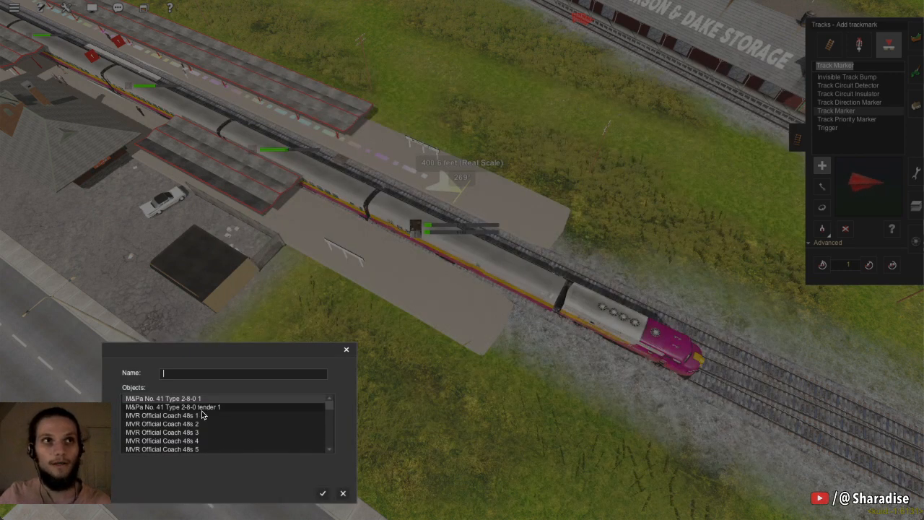
scroll(202, 416, "down", 2)
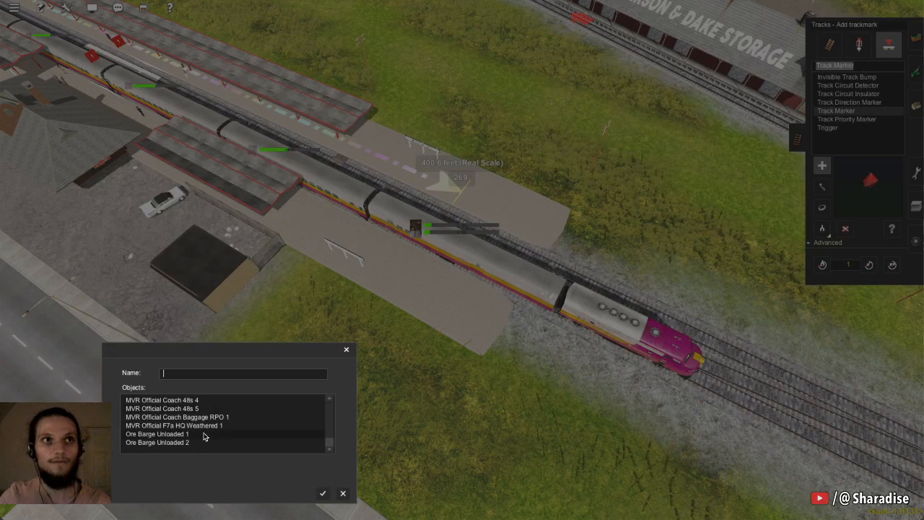
left_click(204, 435)
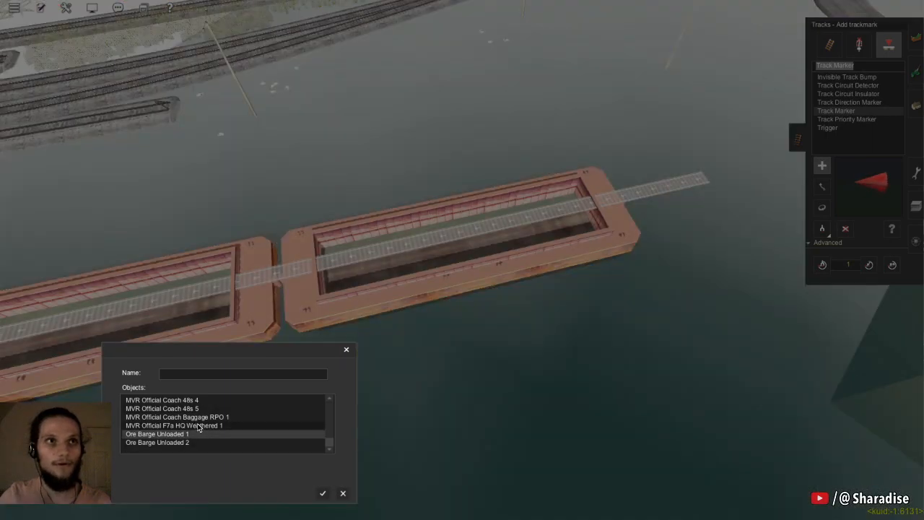
left_click(199, 427)
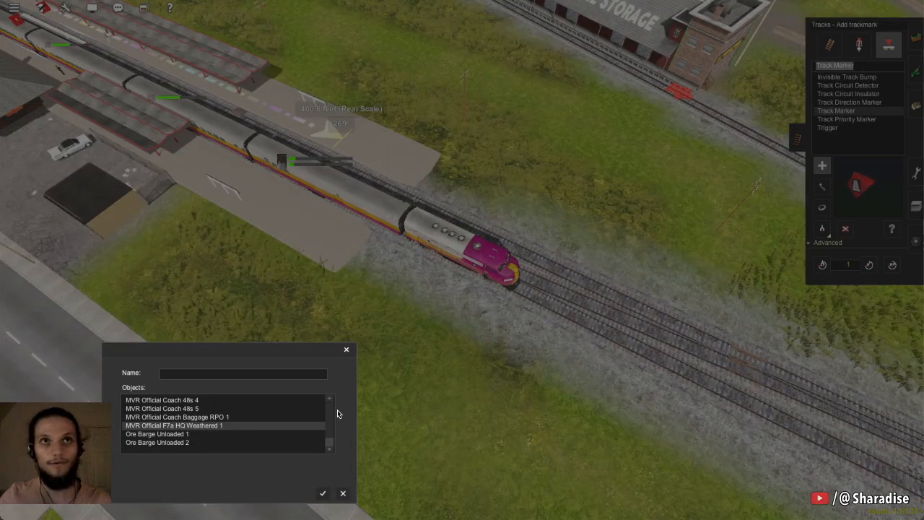
left_click(323, 493)
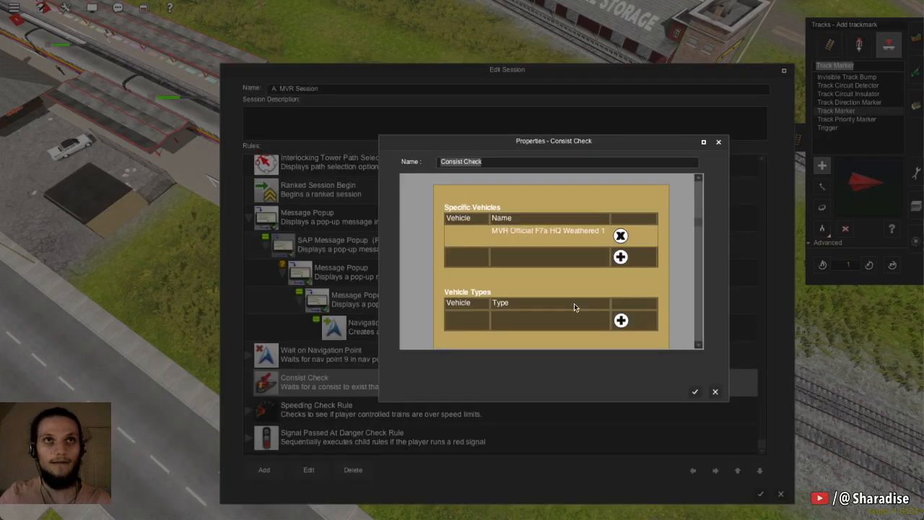
scroll(581, 272, "up", 2)
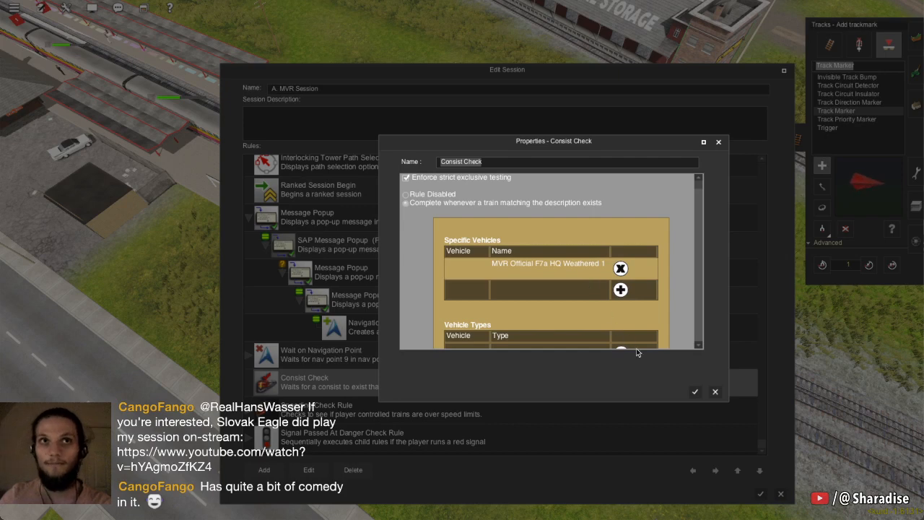
left_click(694, 392)
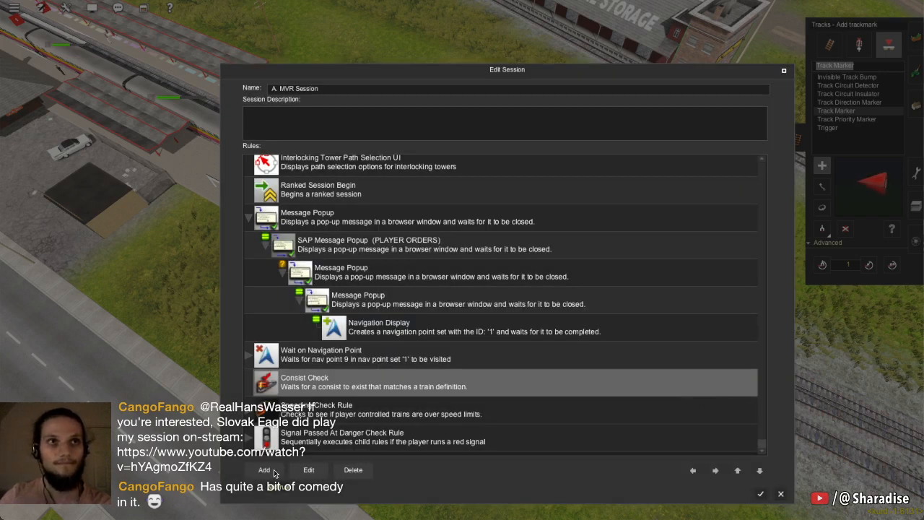
Expand the Wait on Navigation Point rule and indent the Consist Check rule one level to make it its child
left_click(250, 354)
scroll(329, 368, "down", 1)
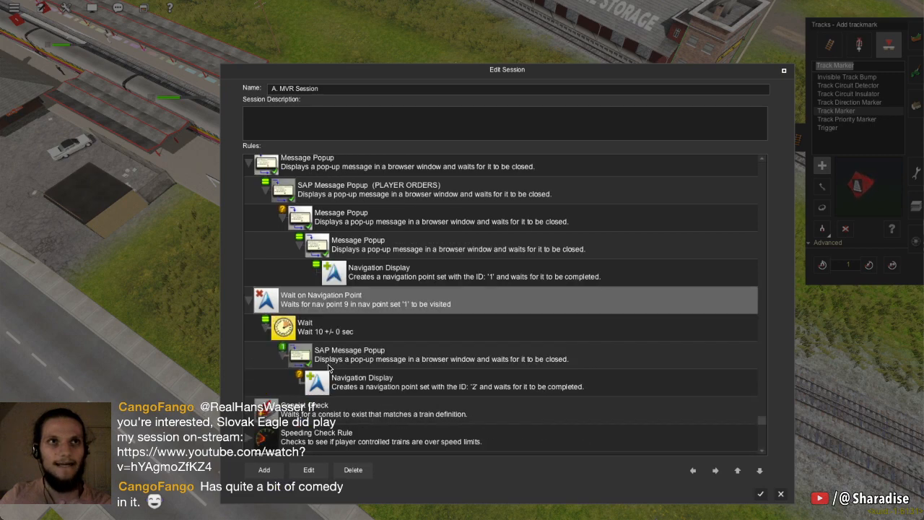
left_click(491, 410)
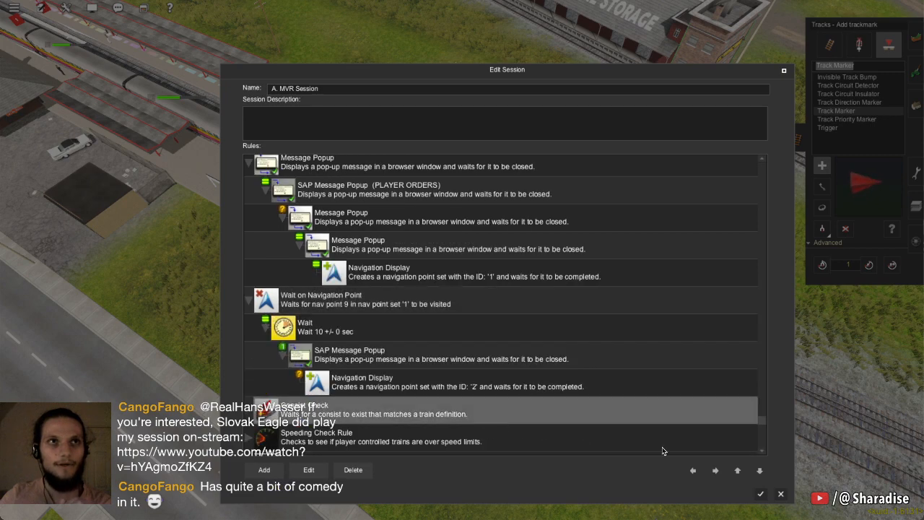
left_click(716, 471)
scroll(369, 358, "down", 1)
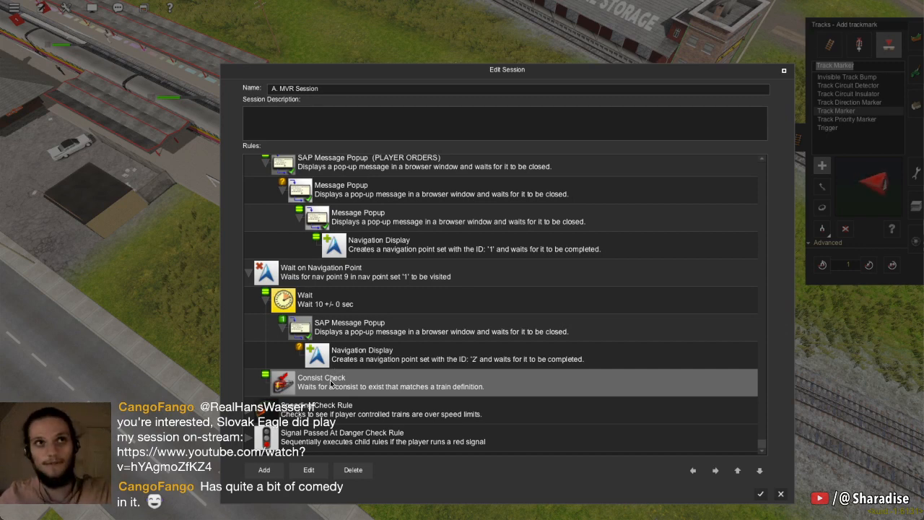
Add a Navigation Point Complete rule below the Consist Check and indent it as that rule's child
left_click(269, 471)
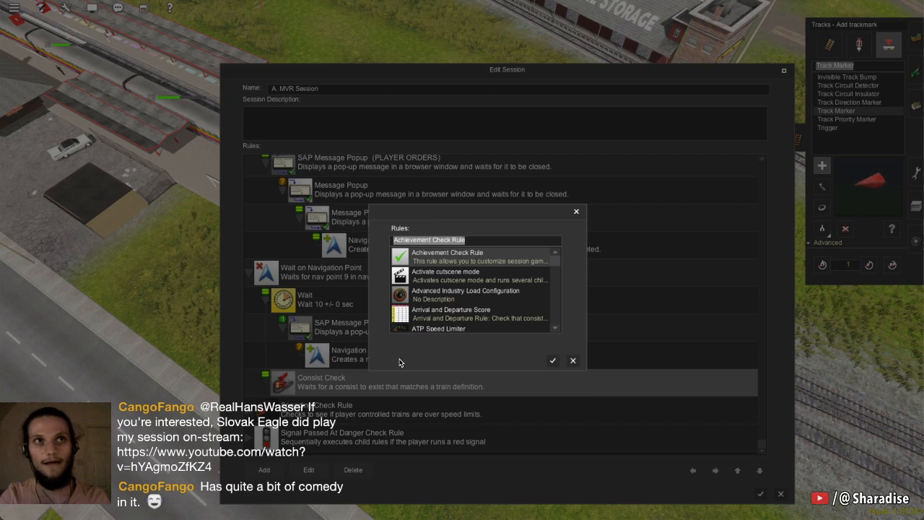
type("van")
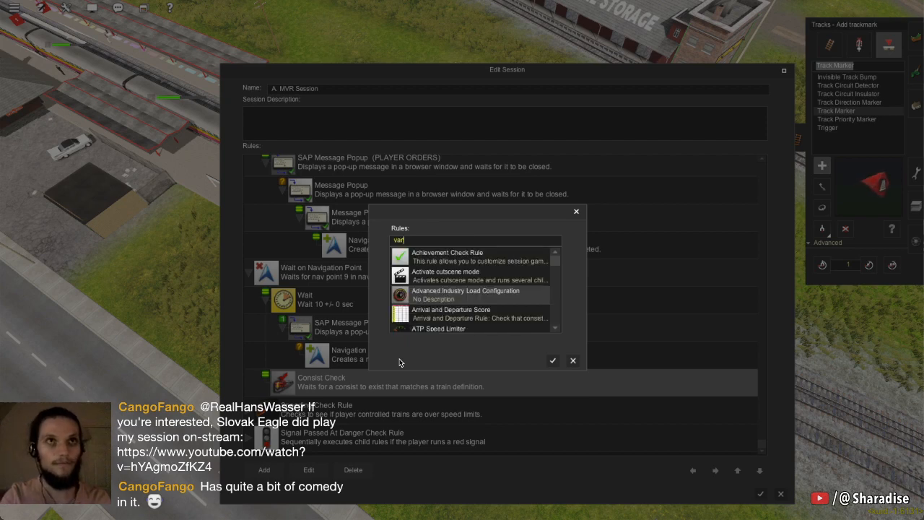
key("BackSpace")
key("BackSpace")
key("BackSpace")
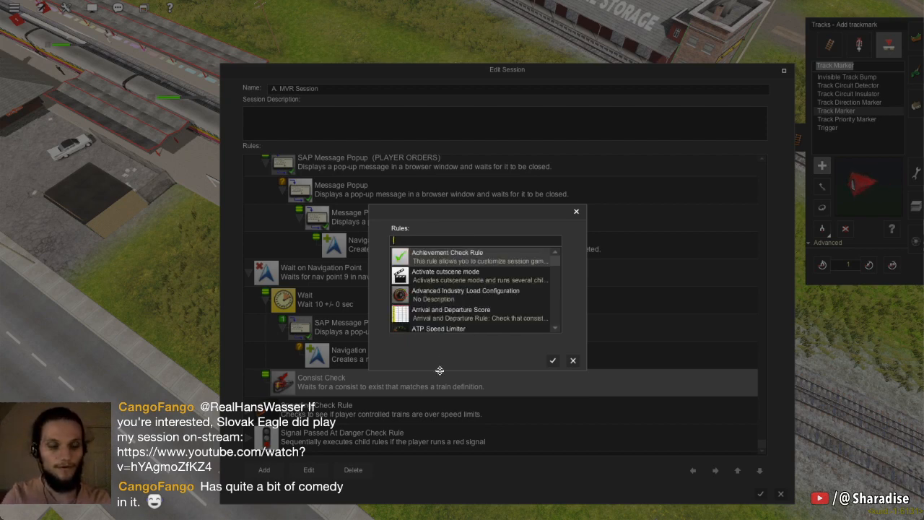
type("nav")
left_click(458, 275)
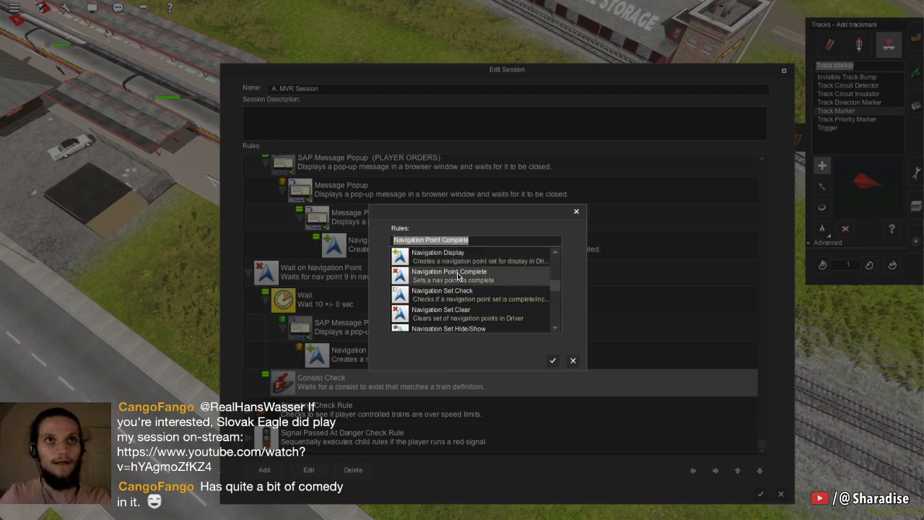
left_click(552, 361)
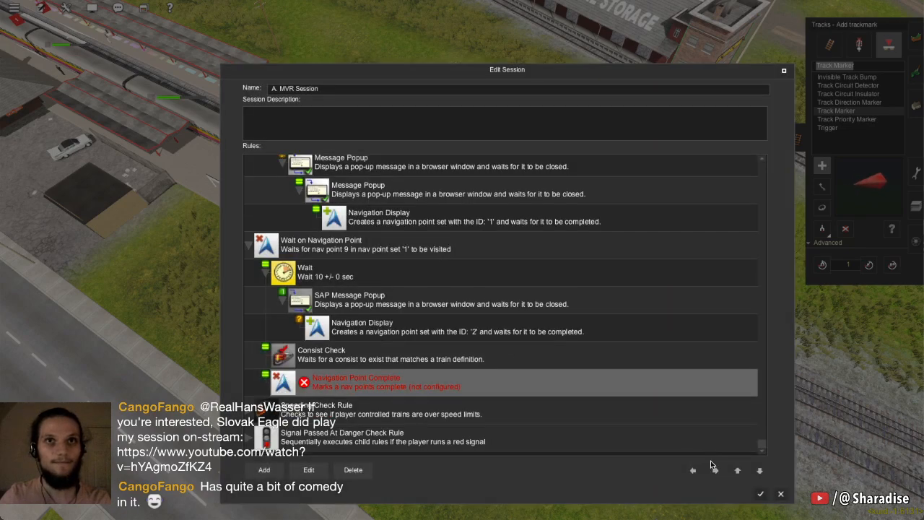
left_click(716, 470)
Configure the Navigation Point Complete rule to mark navigation point 1 complete in set 2 and accept its properties
left_click(308, 470)
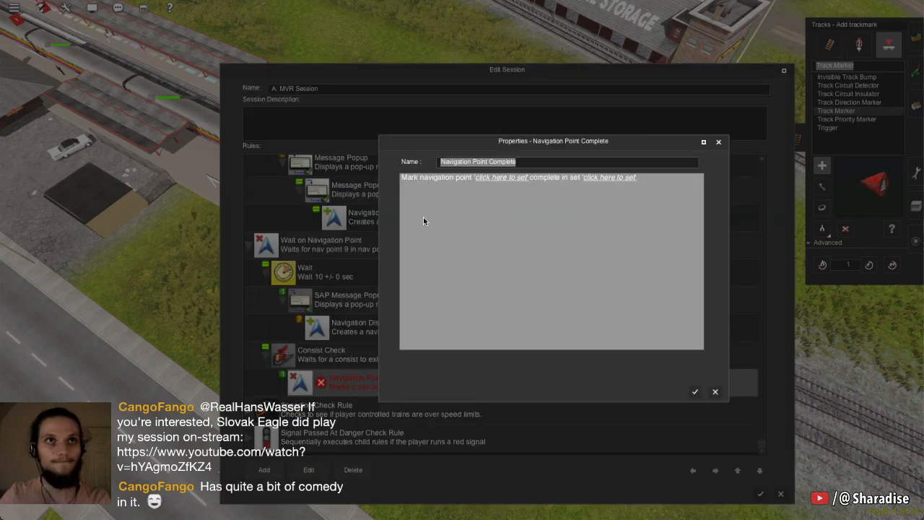
left_click(494, 178)
type("1")
key("Return")
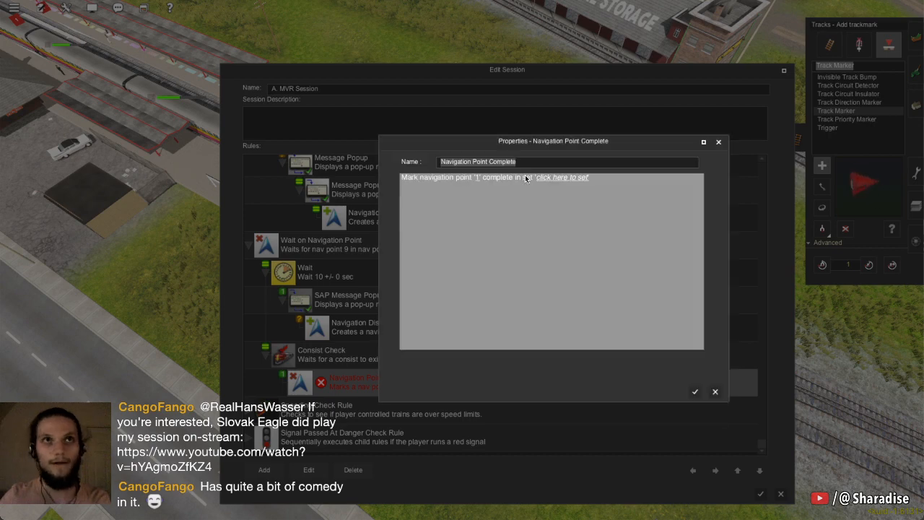
left_click(552, 178)
type("2")
key("Return")
key("Return")
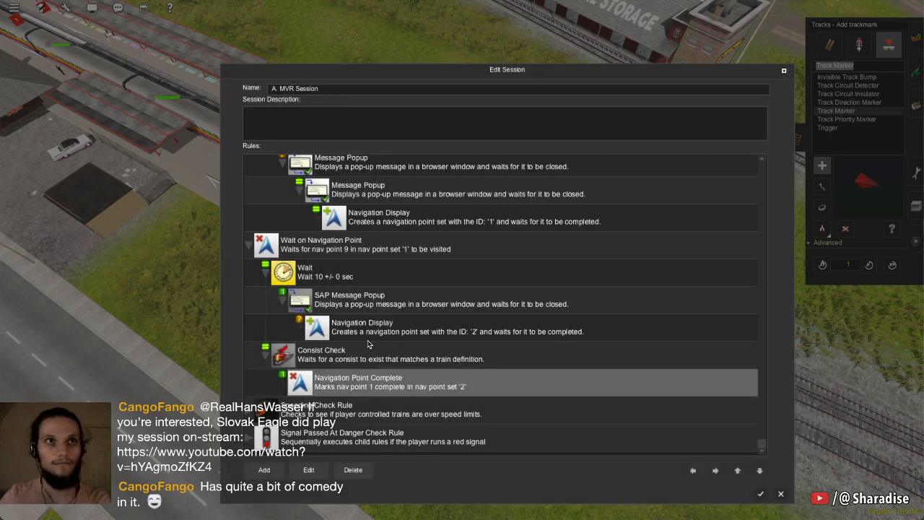
Accept the session's rule changes and return to the route view
left_click(369, 333)
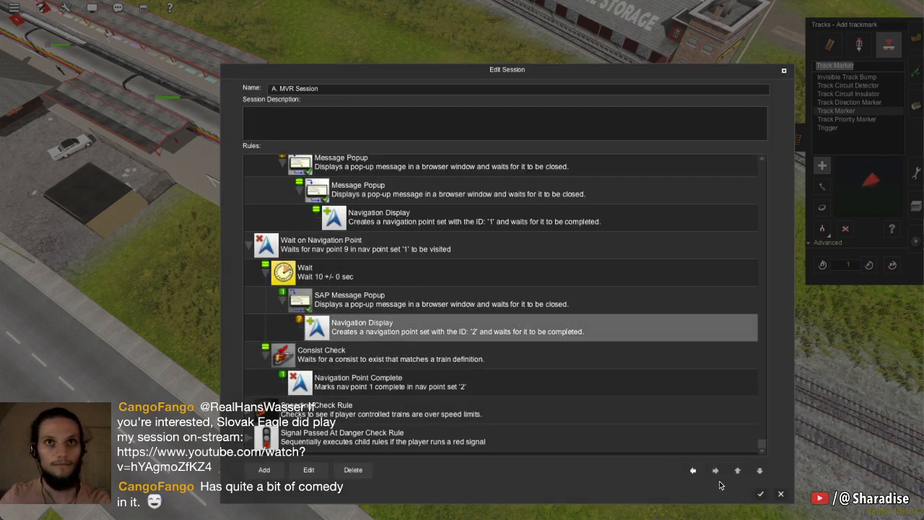
left_click(758, 492)
key("Down")
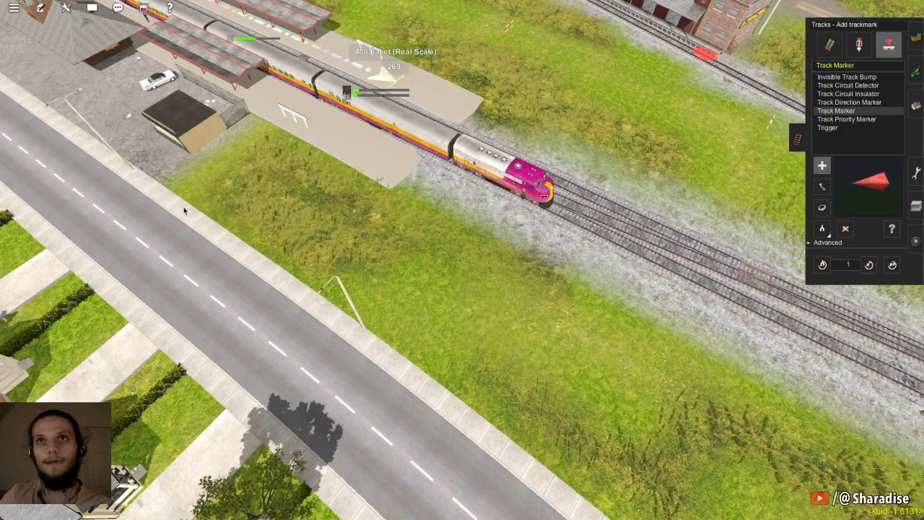
In the session's set 2 Navigation Display rule, add a second navigation point located at TM 10
left_click(39, 8)
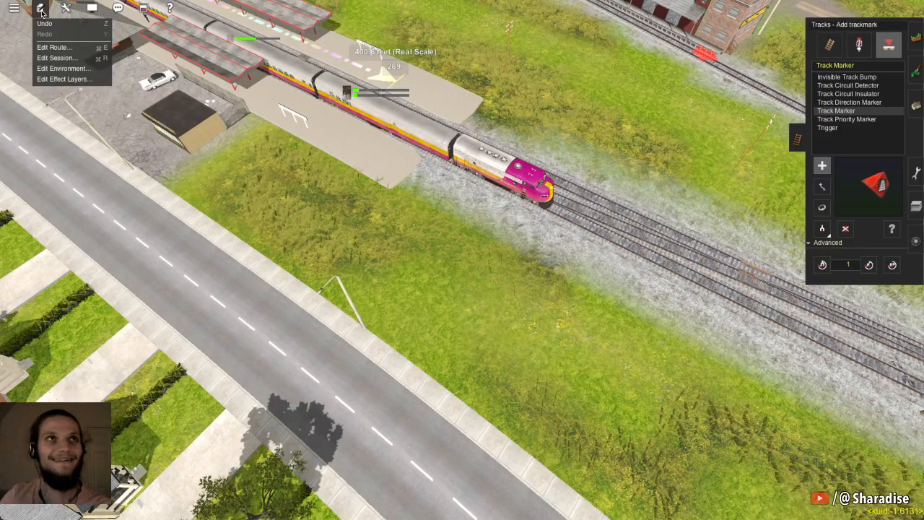
left_click(57, 58)
scroll(450, 358, "down", 6)
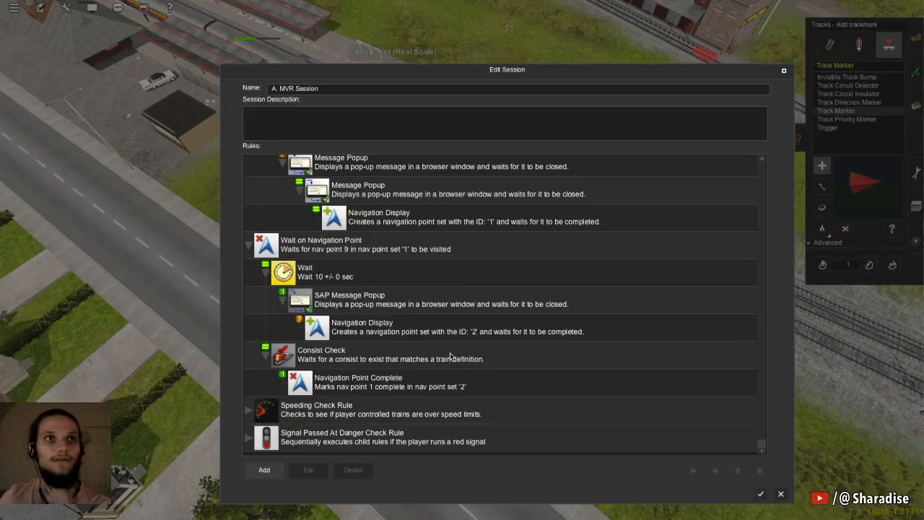
left_click(361, 224)
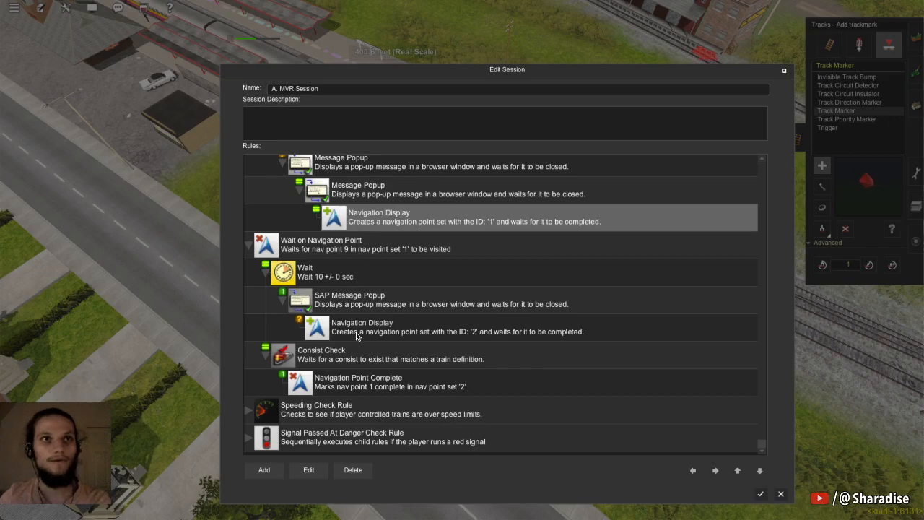
double_click(356, 332)
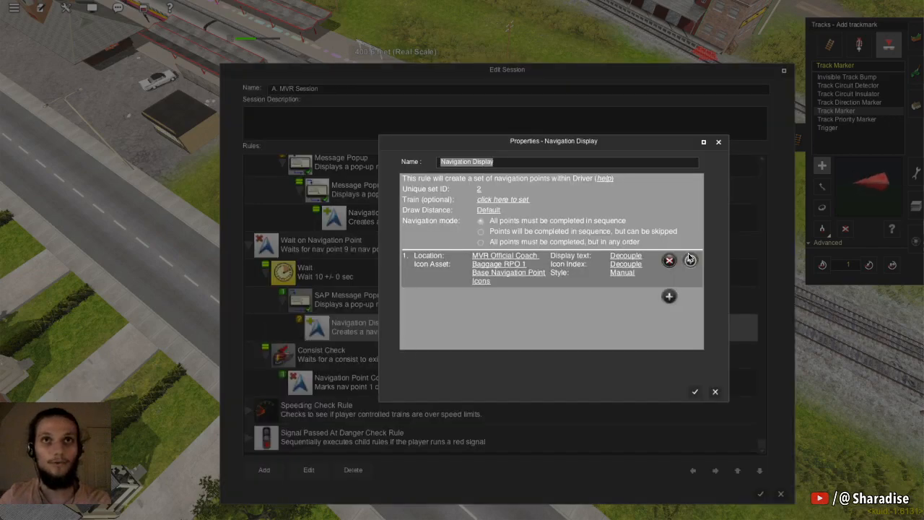
left_click(690, 260)
left_click(473, 293)
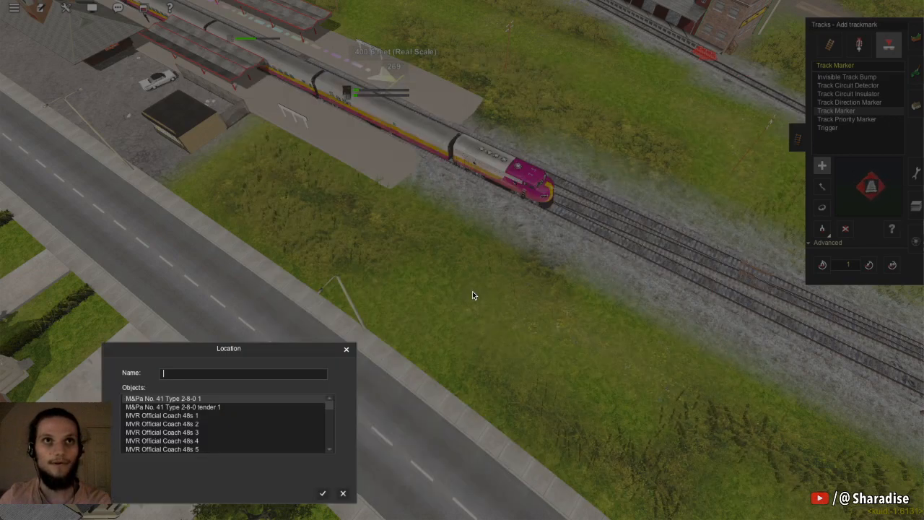
left_click(237, 372)
type("tm")
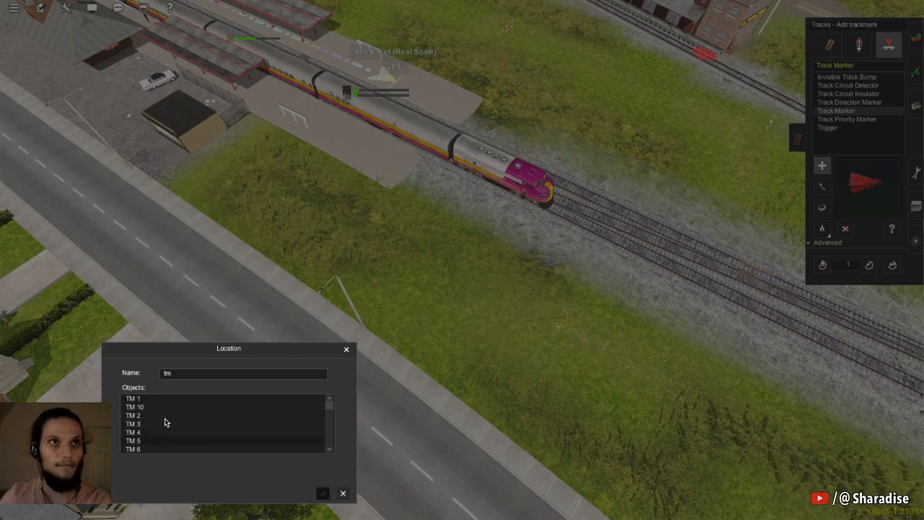
left_click(160, 408)
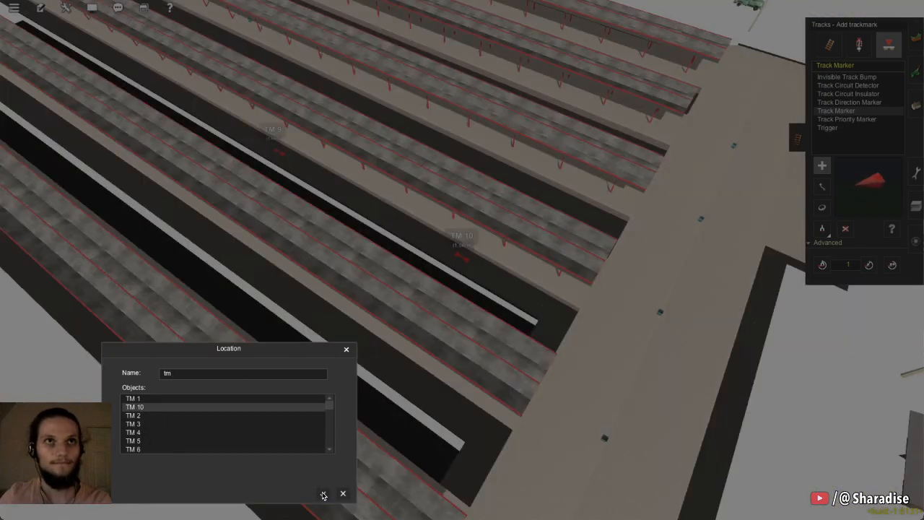
left_click(323, 494)
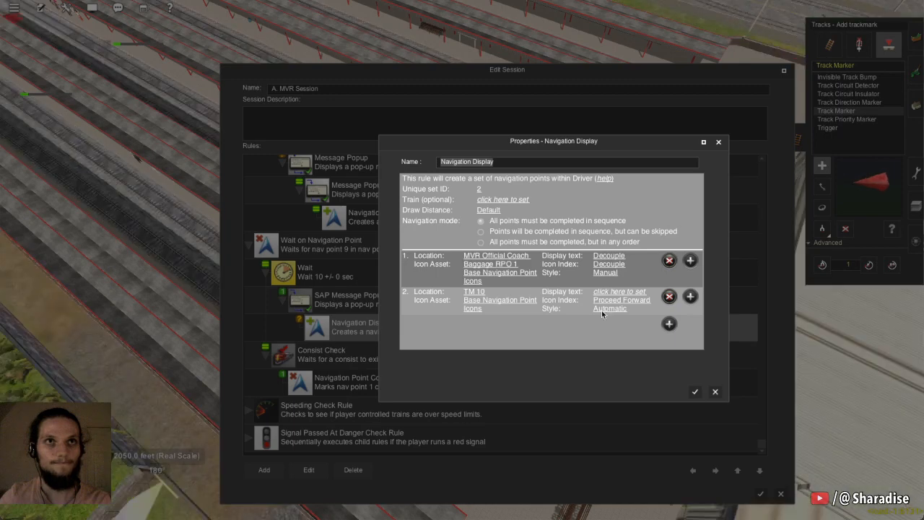
Give the second navigation point the display text "Pull Forward"
left_click(609, 294)
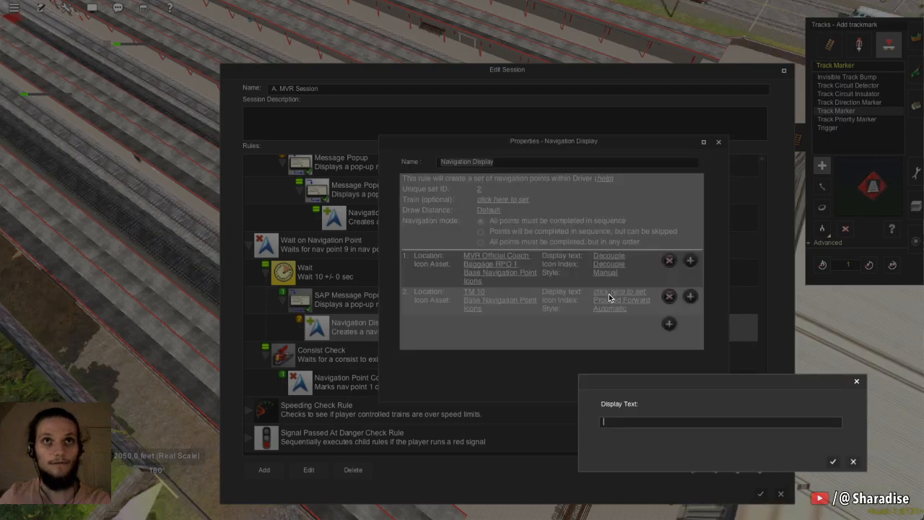
type("Pu")
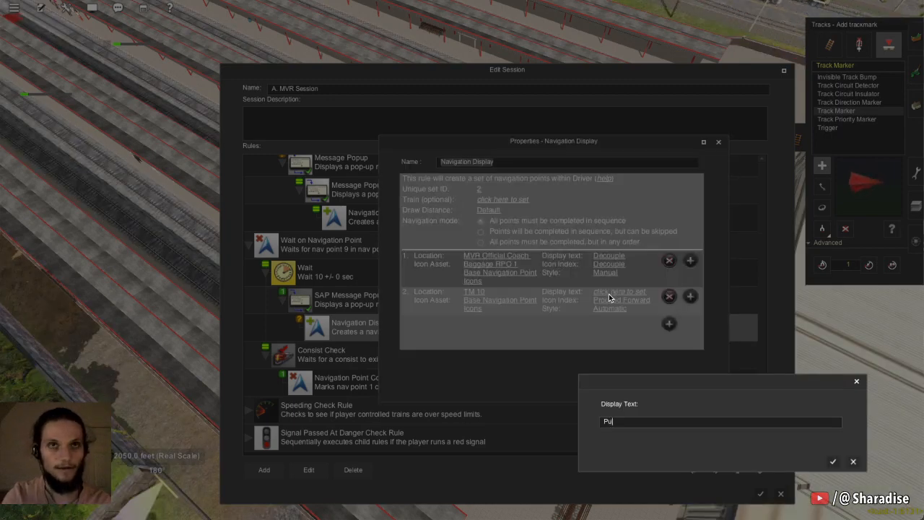
type("ll Forward")
key("Return")
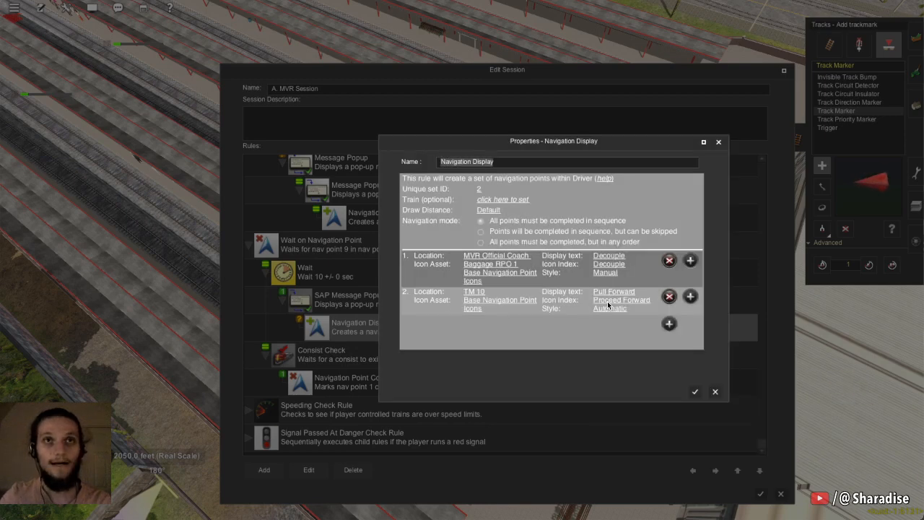
Set the second navigation point (TM 10) to the Stop icon and the Require Stop style
left_click(608, 300)
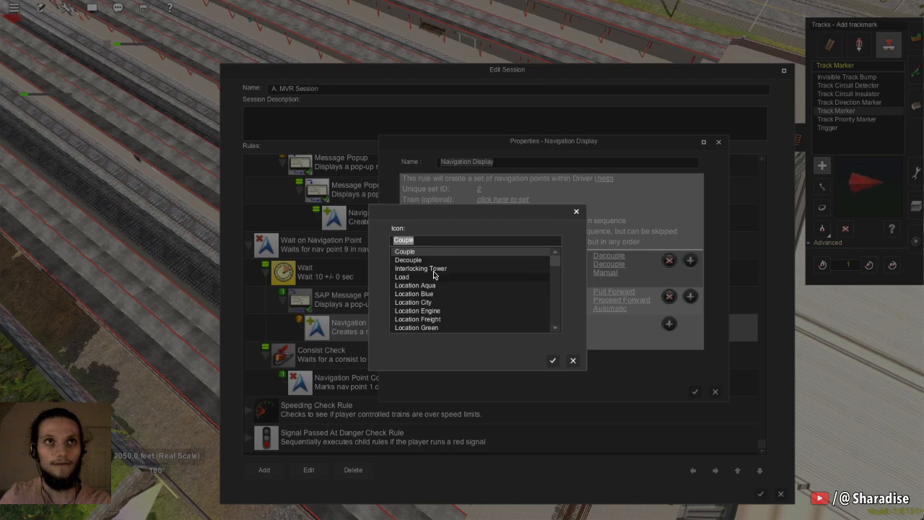
scroll(434, 274, "down", 5)
left_click(436, 305)
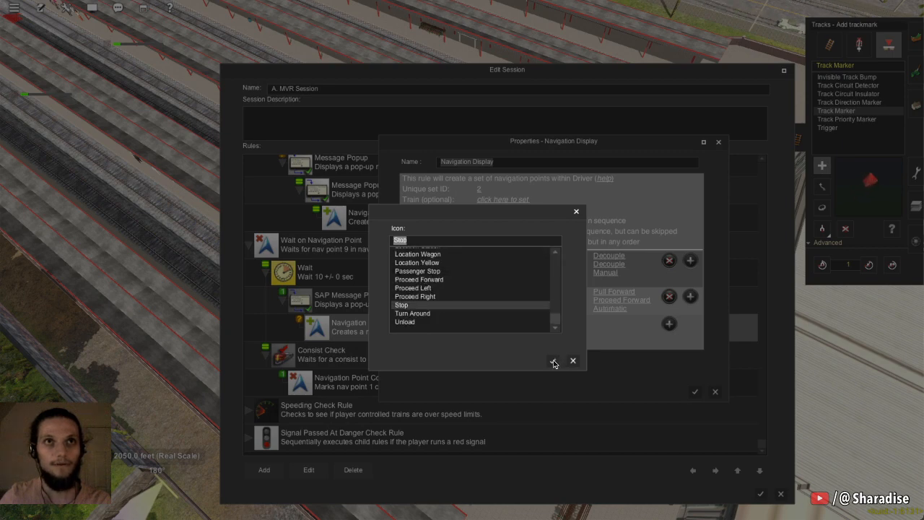
left_click(554, 361)
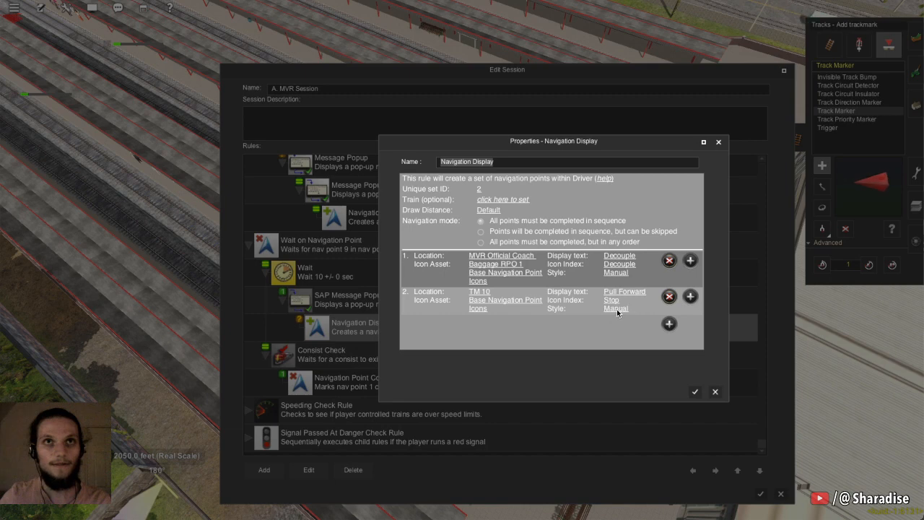
left_click(616, 309)
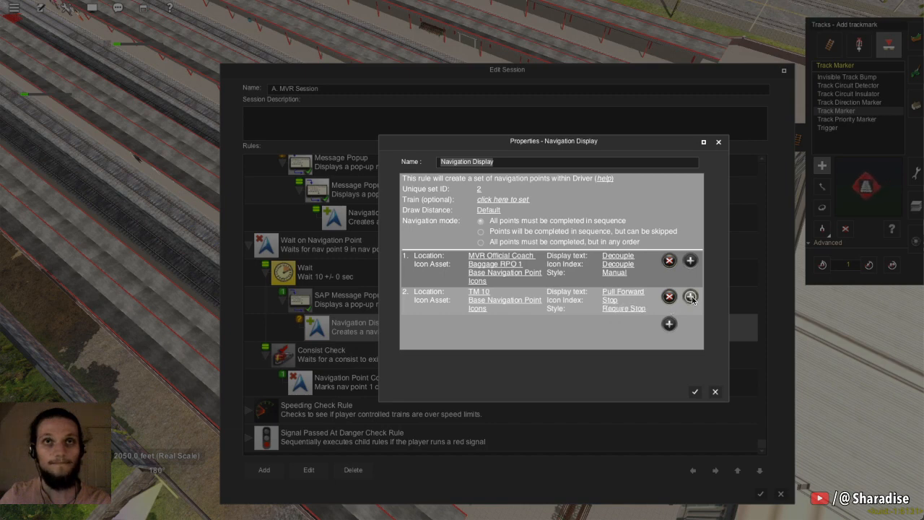
Add a third navigation point located at MVR Official F7a HQ Weathered 1
left_click(690, 296)
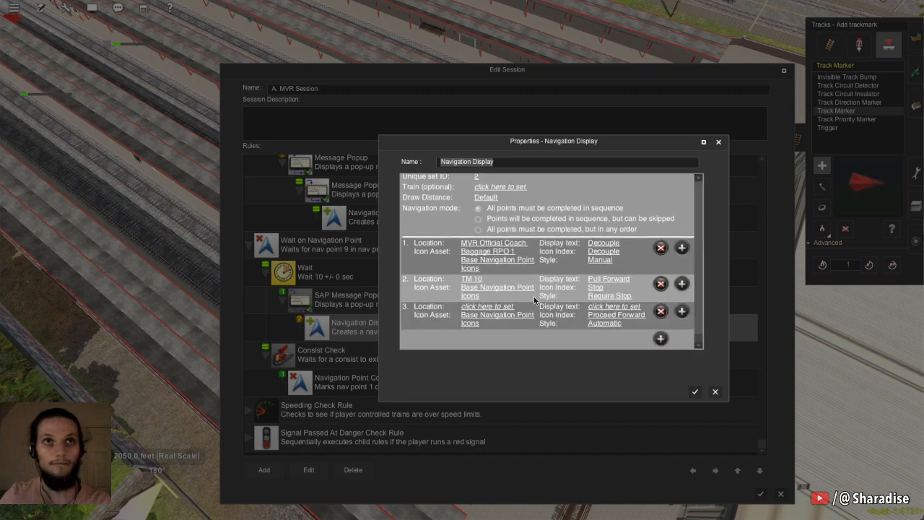
left_click(473, 308)
scroll(273, 435, "down", 3)
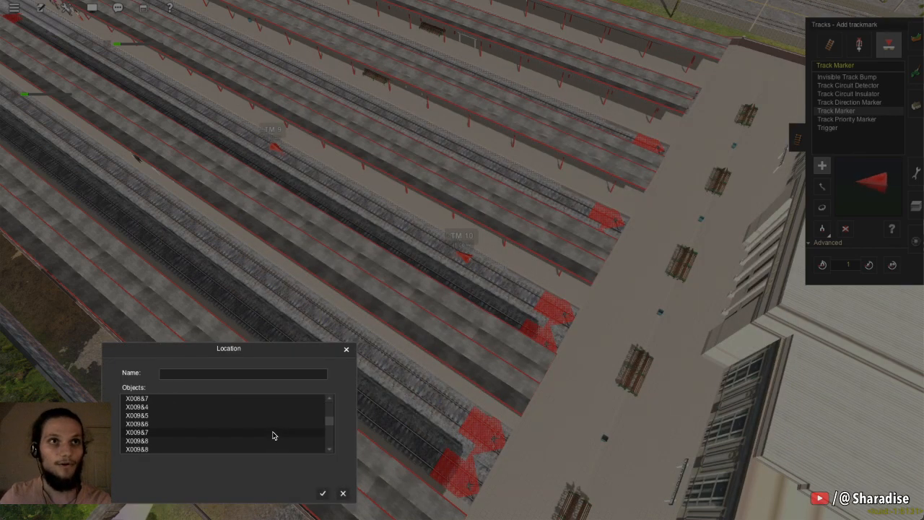
type("mvr")
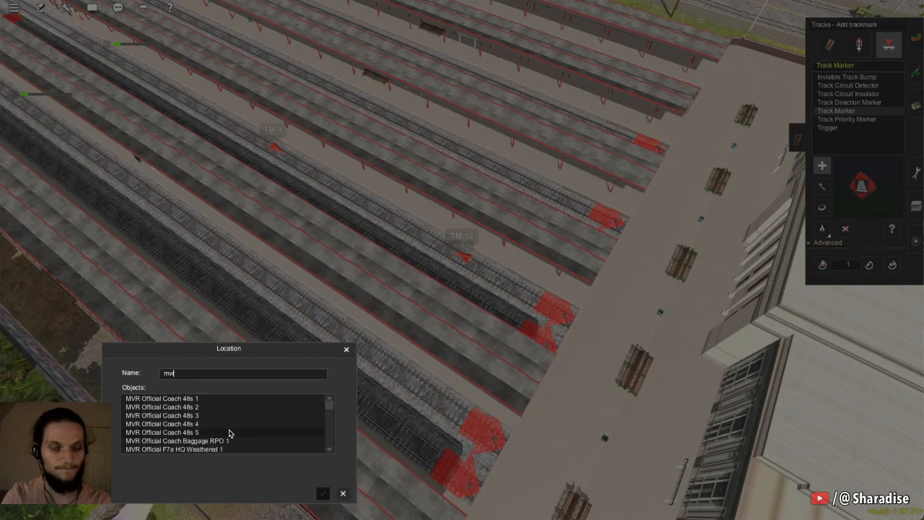
type(" officla")
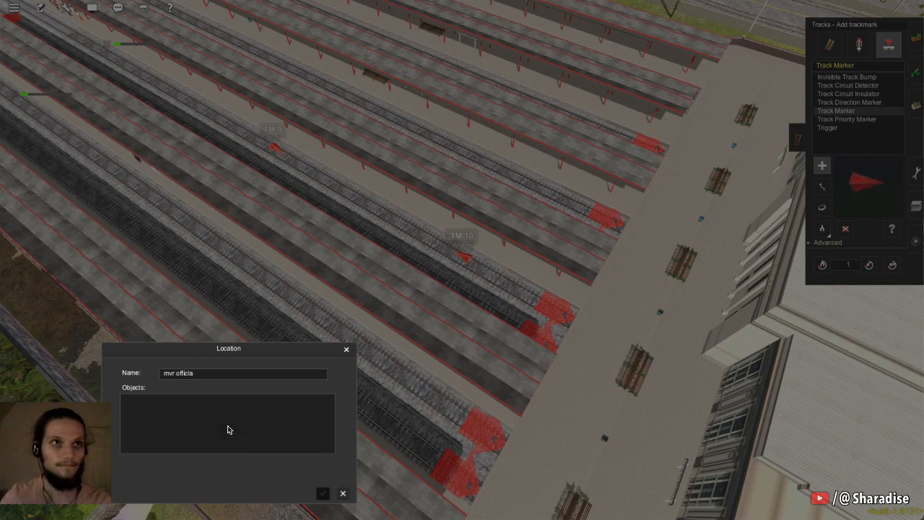
left_click(212, 449)
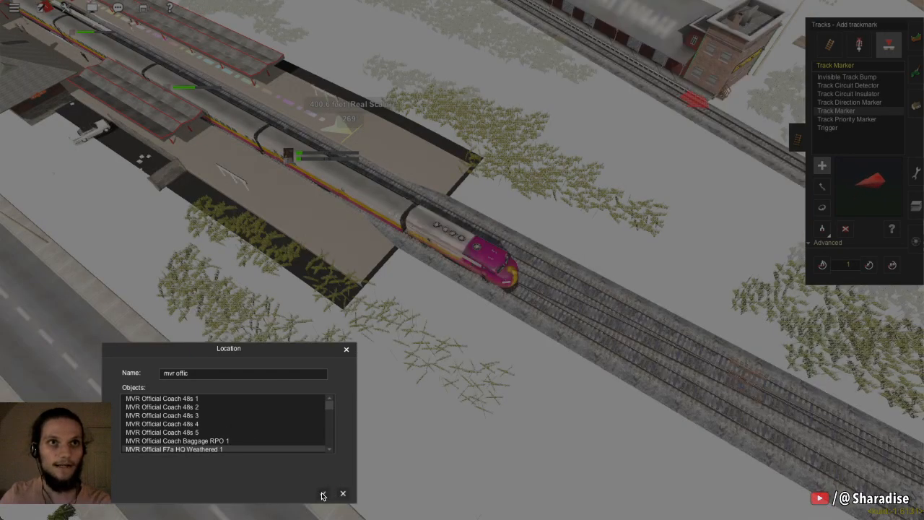
left_click(323, 493)
scroll(595, 312, "down", 1)
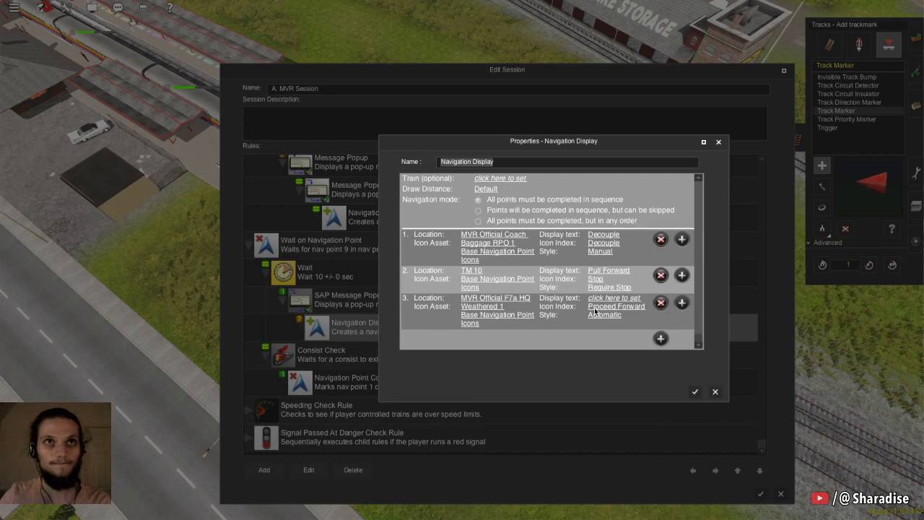
Give the third navigation point the display text "Wait" and the Stop icon
left_click(605, 298)
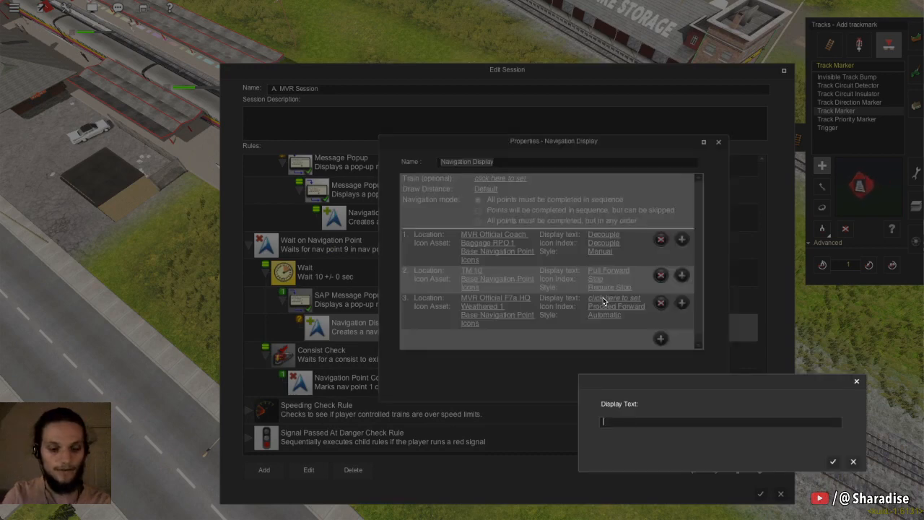
key("Return")
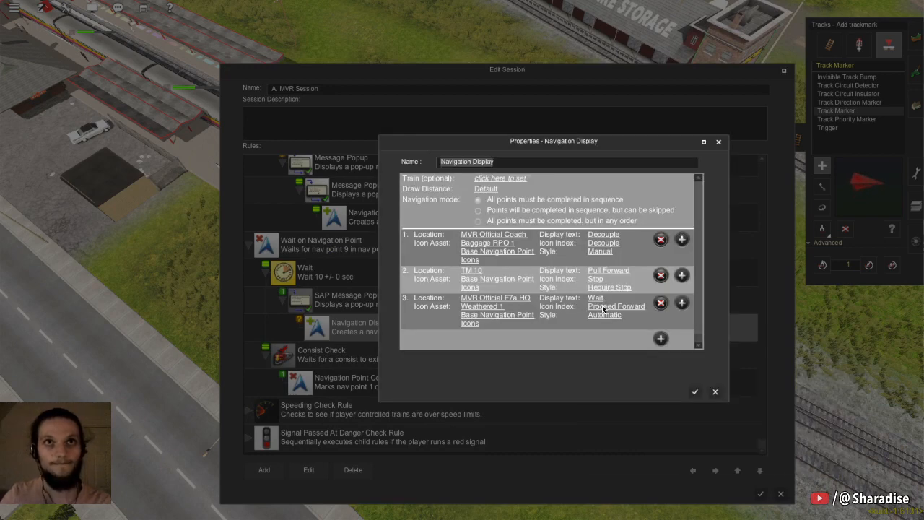
left_click(603, 308)
scroll(427, 320, "down", 3)
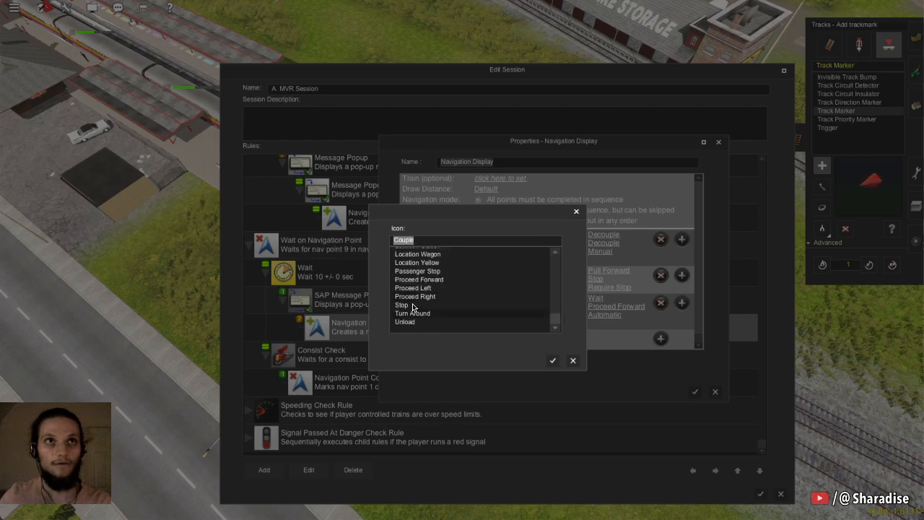
left_click(413, 305)
left_click(554, 360)
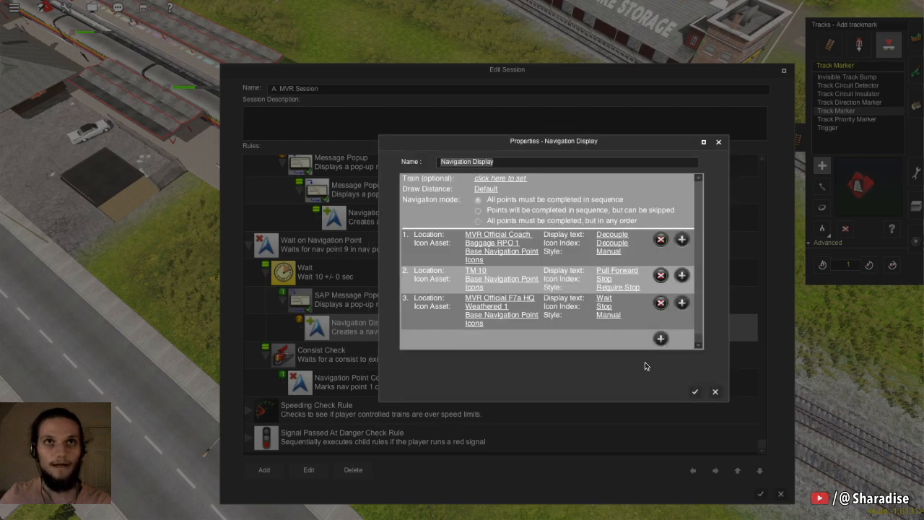
Confirm the Navigation Display properties and the session rules, and save the session
left_click(695, 393)
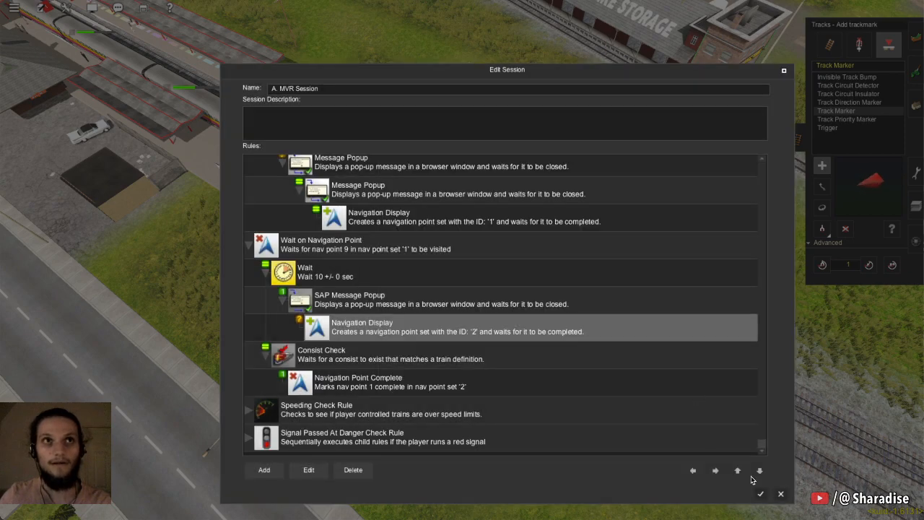
left_click(763, 495)
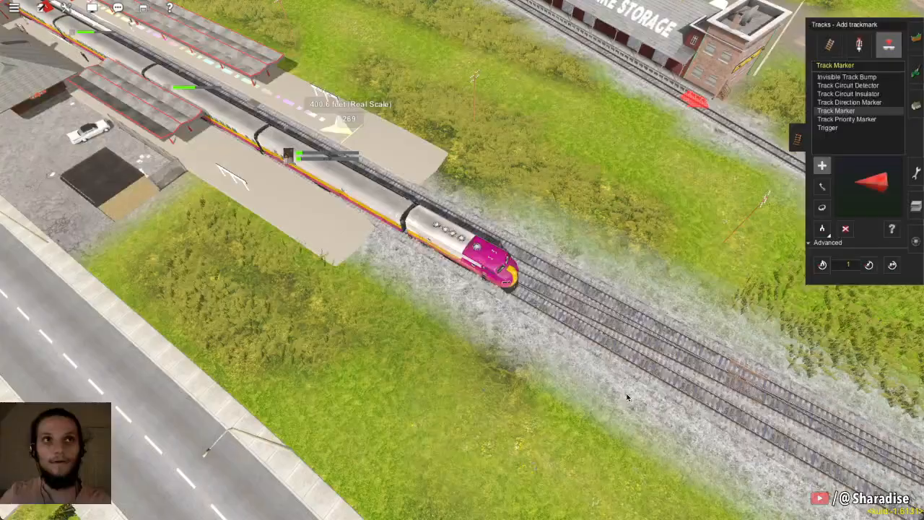
right_click(568, 311)
key("ctrl+s")
key("Return")
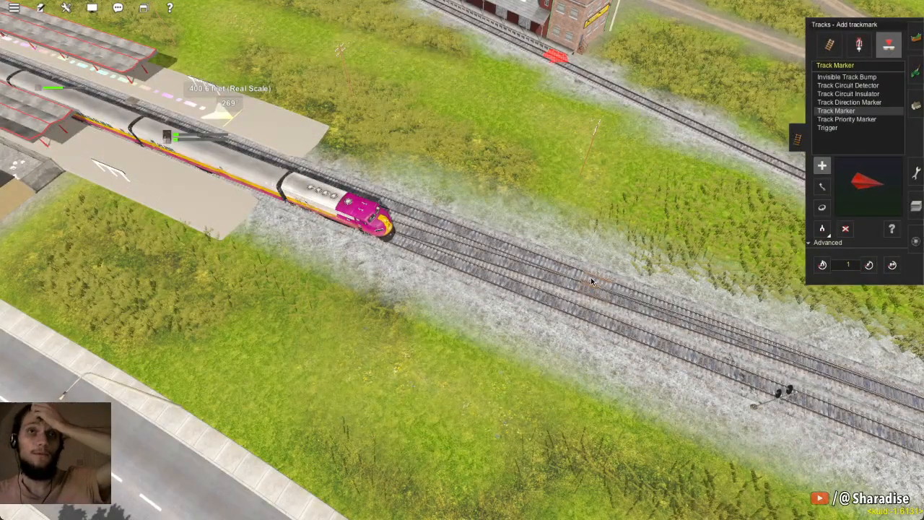
Examine the position of track marker TM 10 near the buffer stops at the New Penzance terminal platforms
scroll(592, 268, "down", 15)
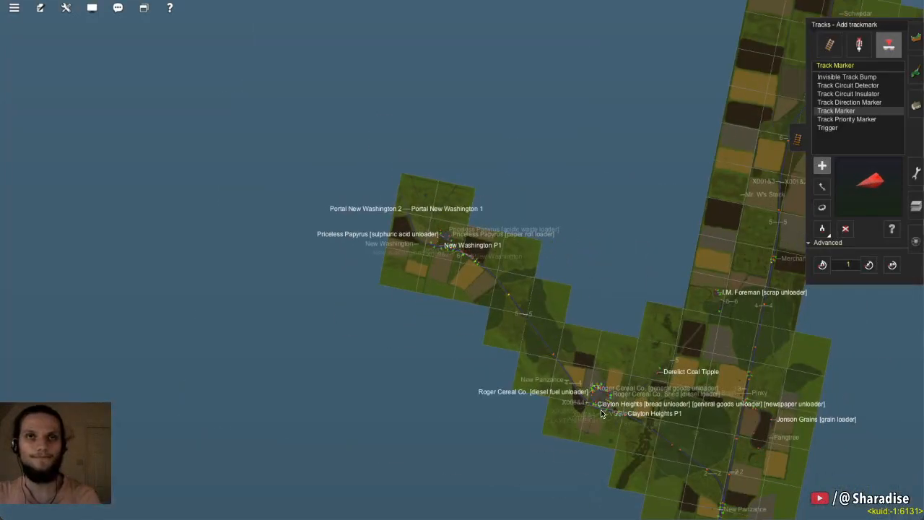
right_click(643, 394)
right_click(507, 414)
right_click(521, 412)
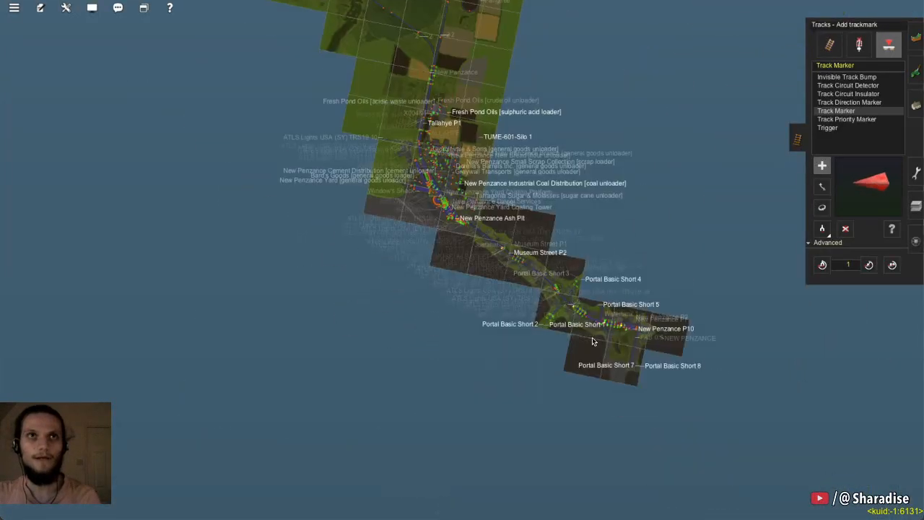
right_click(640, 337)
scroll(625, 324, "up", 15)
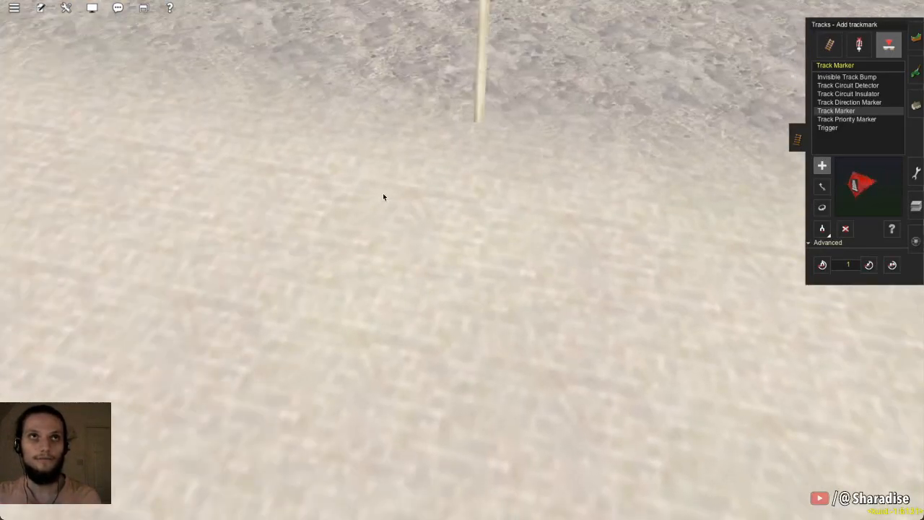
scroll(383, 197, "down", 5)
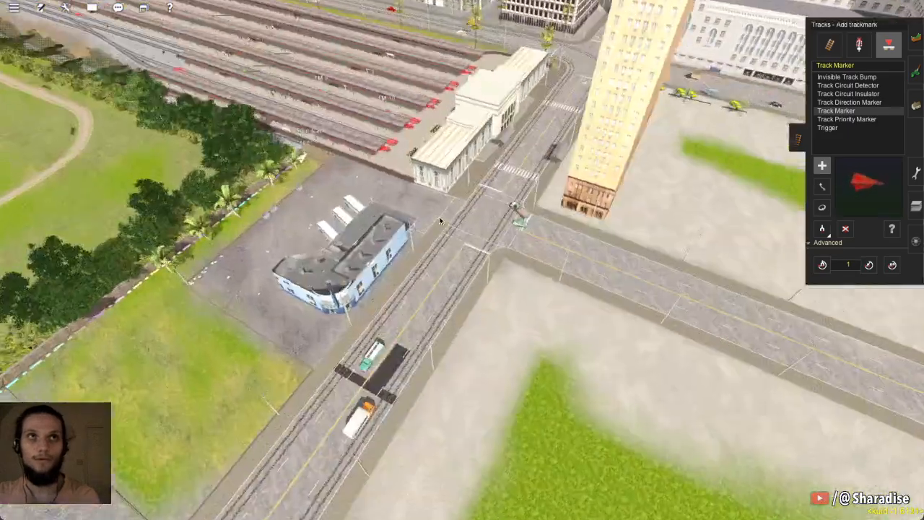
right_click(440, 221)
right_click(416, 225)
scroll(426, 244, "up", 5)
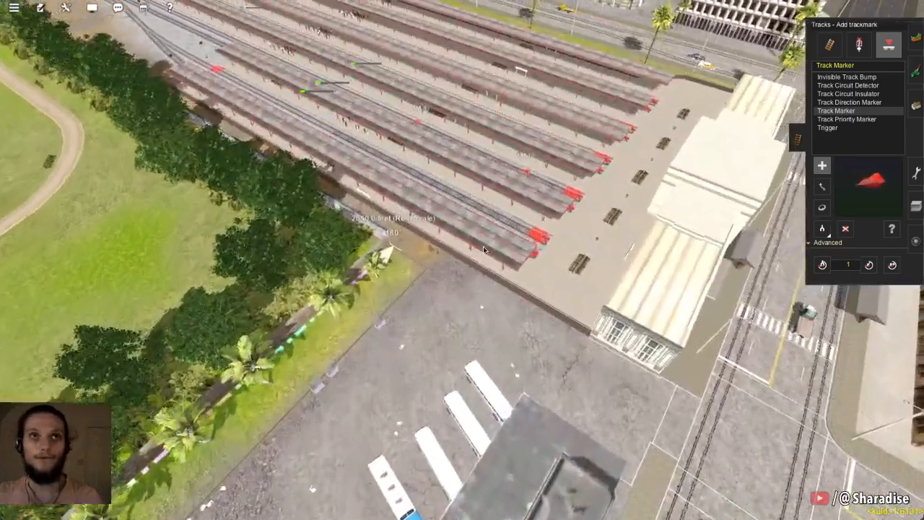
scroll(484, 244, "up", 8)
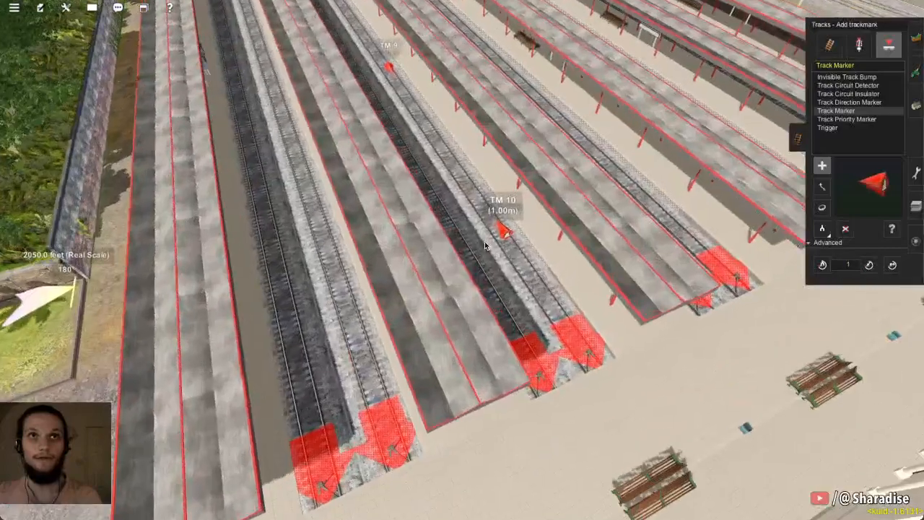
scroll(484, 241, "up", 8)
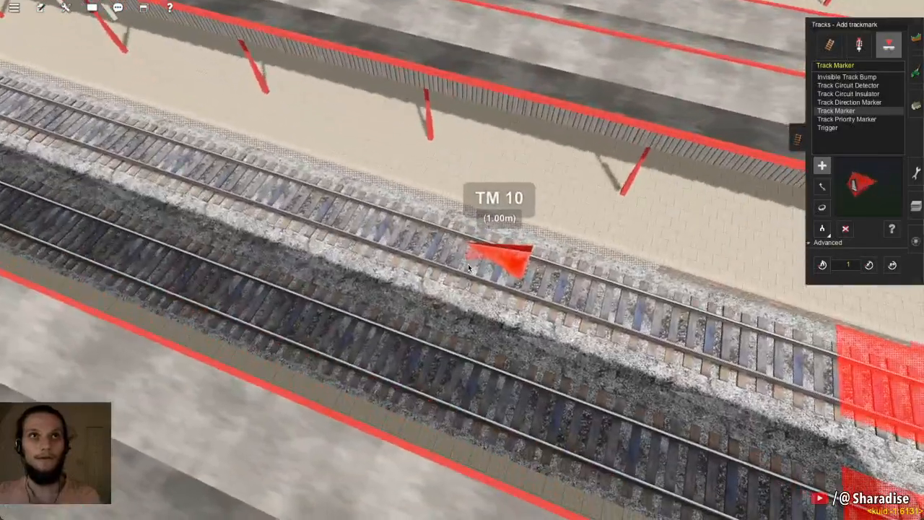
key("Left")
key("Left")
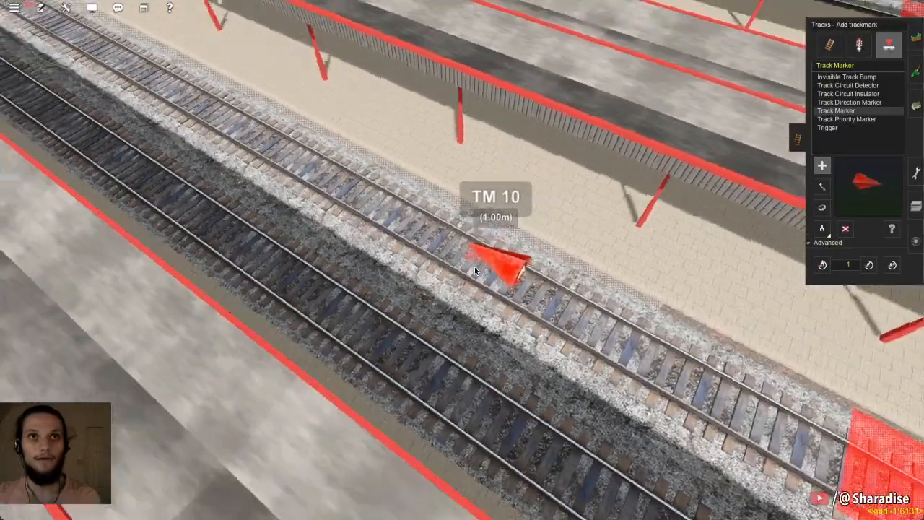
scroll(476, 265, "down", 10)
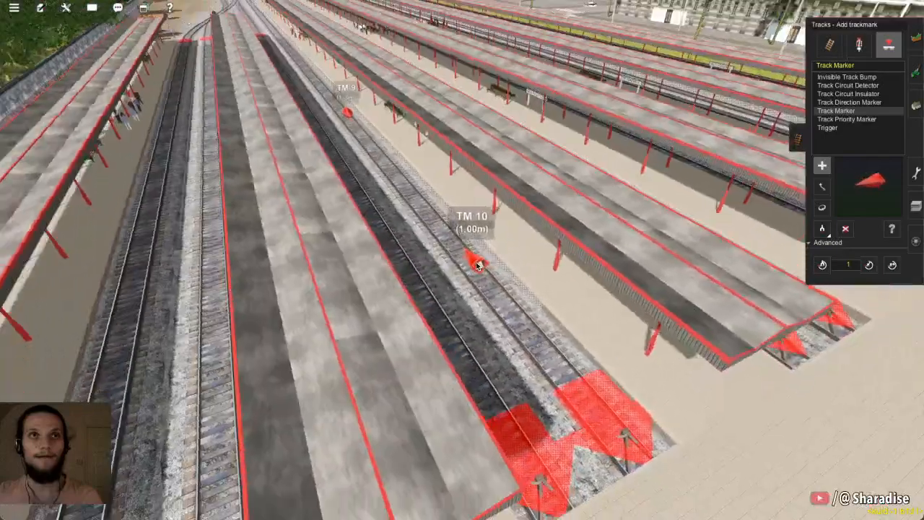
key("Left")
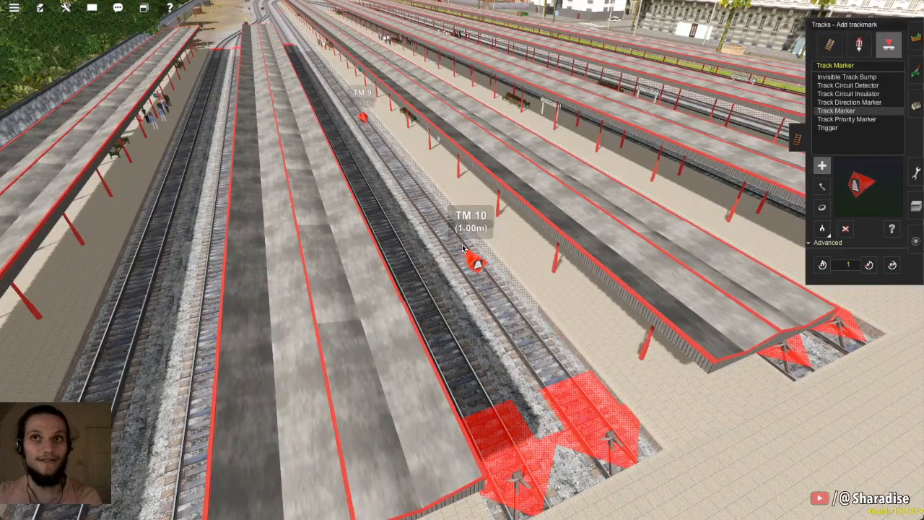
key("Down")
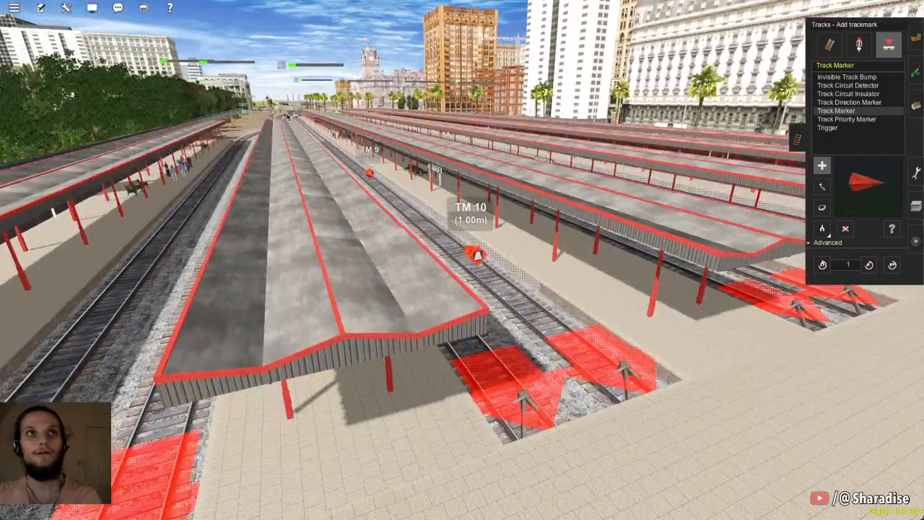
key("Down")
key("Down")
key("Down")
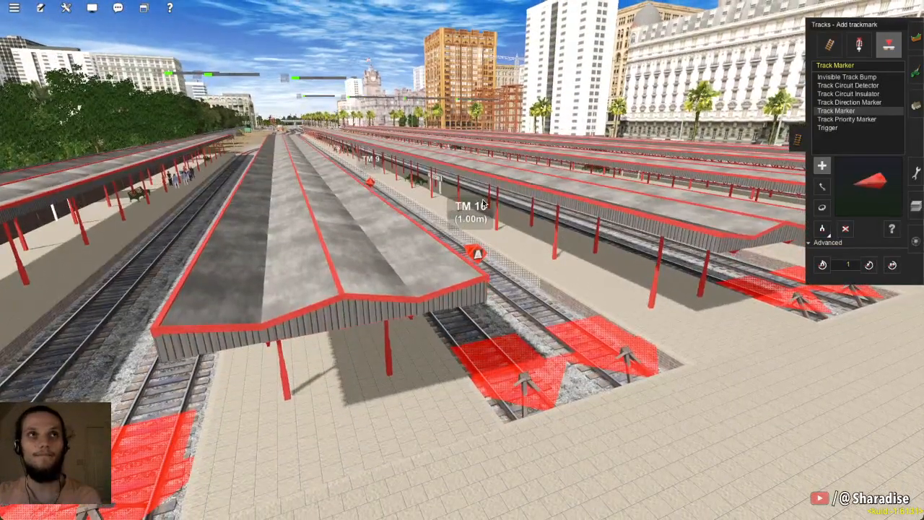
key("Up")
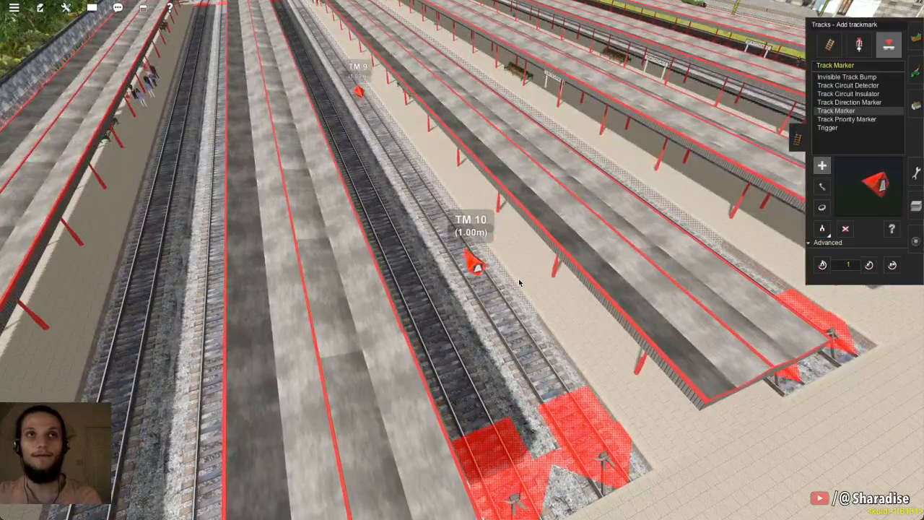
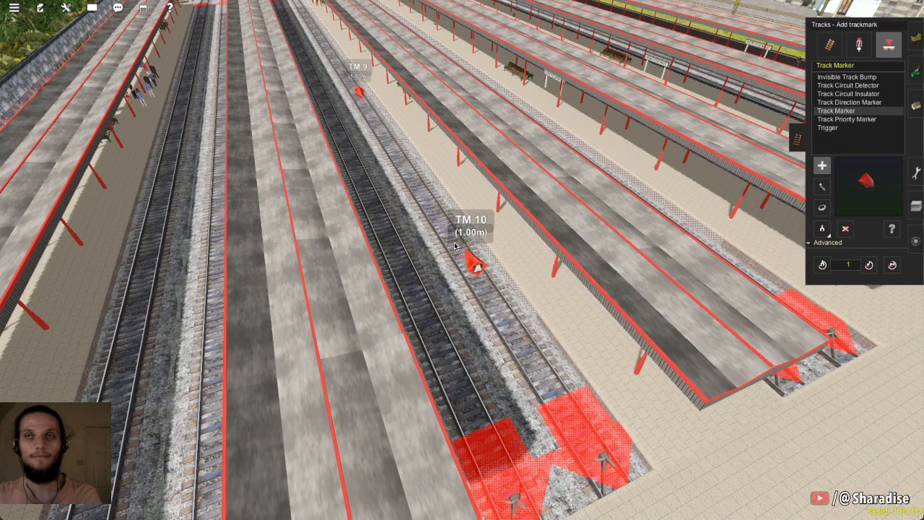
In the MVR Session's rules, add a Wait on Navigation Point rule under the existing Wait on Navigation Point for set '1'
left_click(41, 8)
left_click(62, 58)
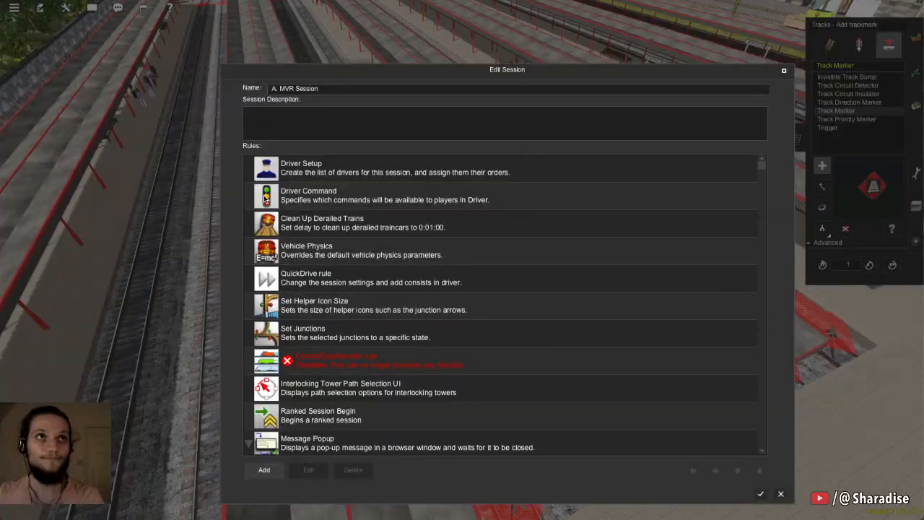
scroll(326, 258, "down", 6)
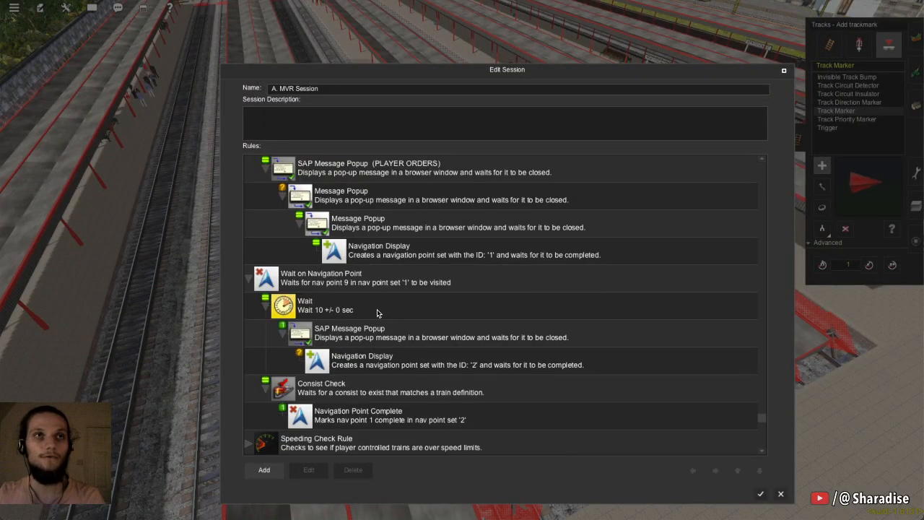
scroll(405, 342, "down", 1)
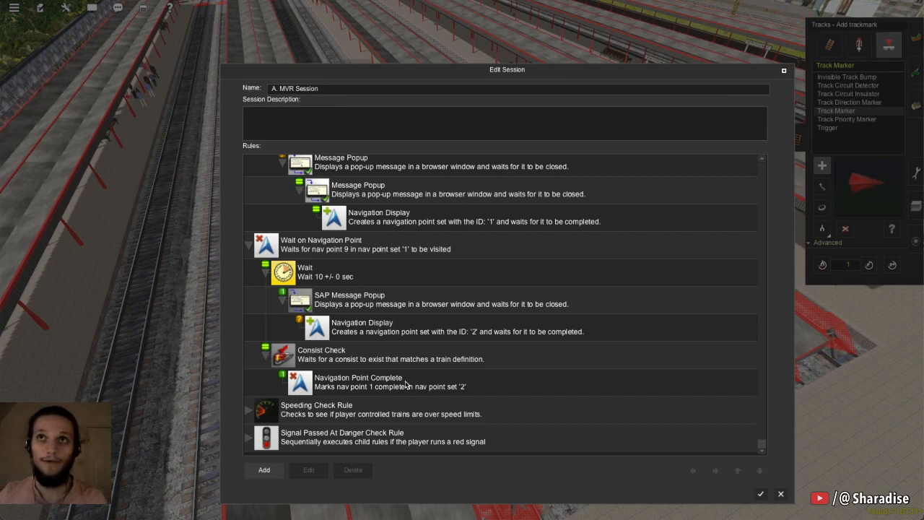
left_click(309, 250)
left_click(264, 470)
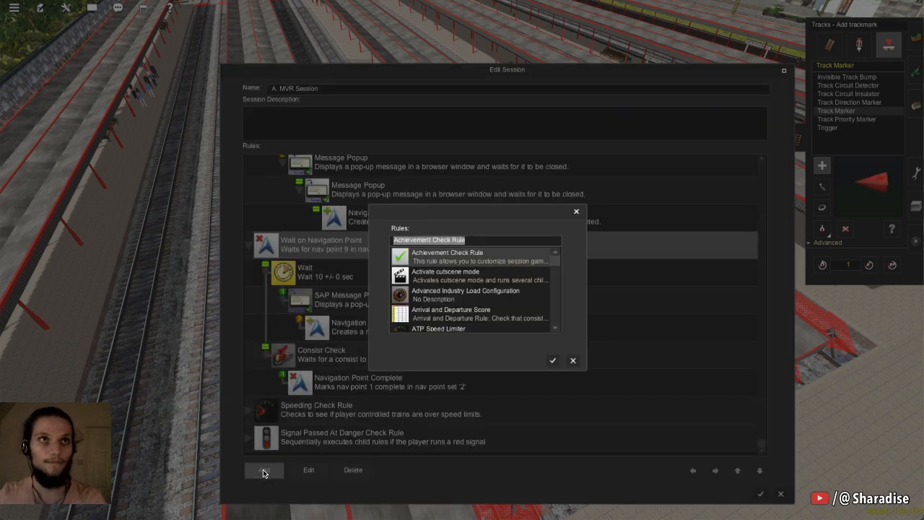
type("wait")
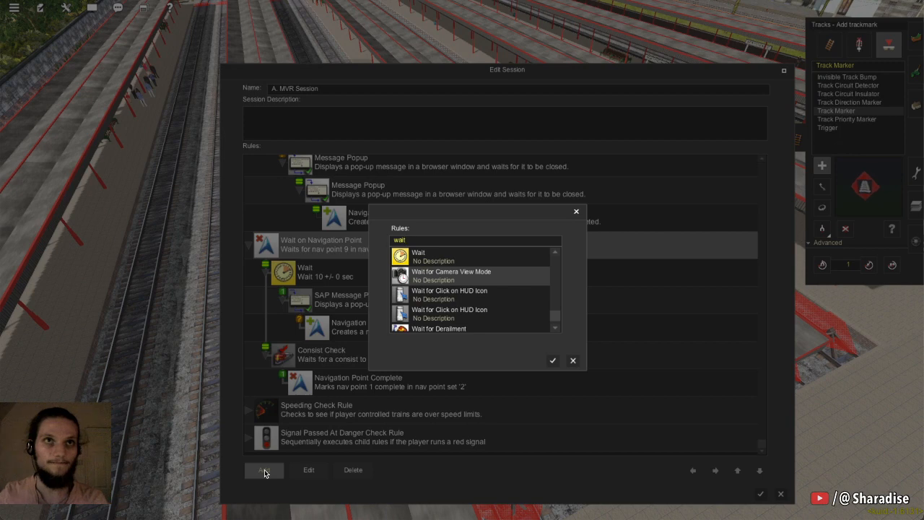
scroll(516, 283, "down", 2)
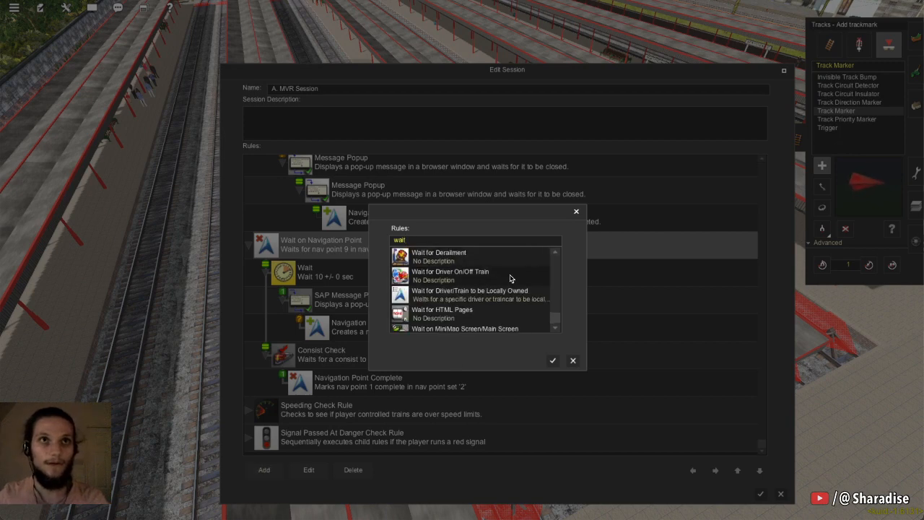
scroll(495, 306, "down", 2)
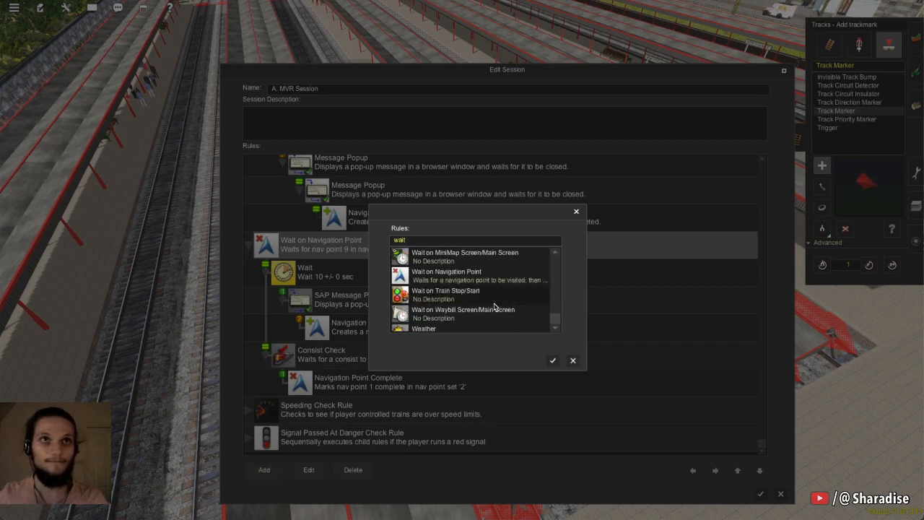
left_click(468, 280)
left_click(552, 362)
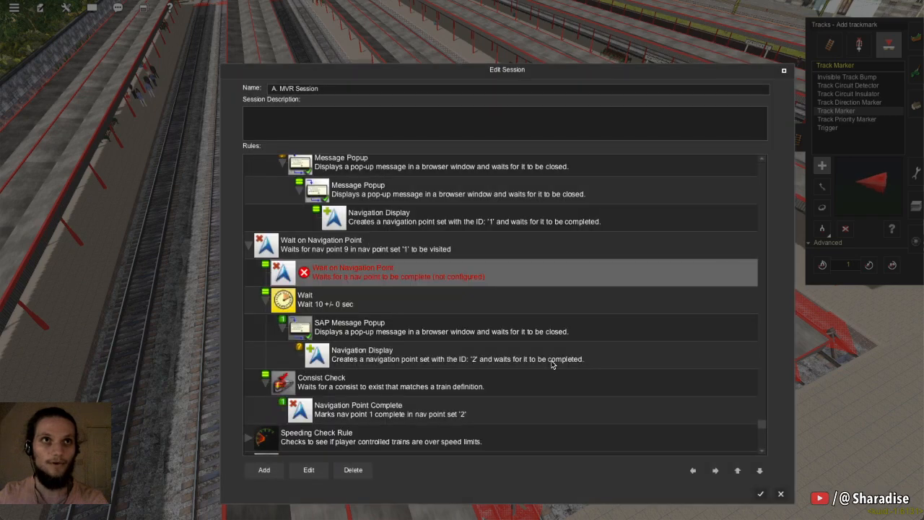
Move the new Wait on Navigation Point rule below Consist Check and indent it to the same level
left_click(265, 382)
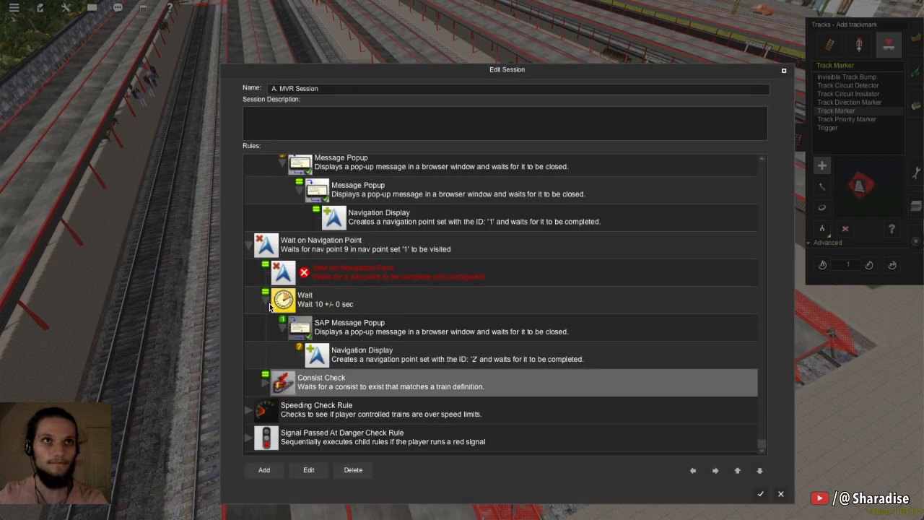
left_click(265, 300)
left_click_drag(305, 329, 326, 415)
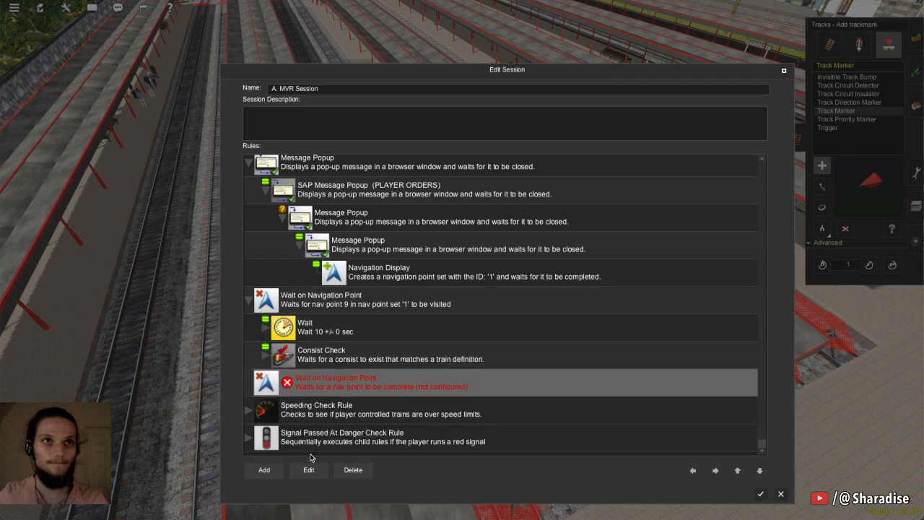
left_click(718, 471)
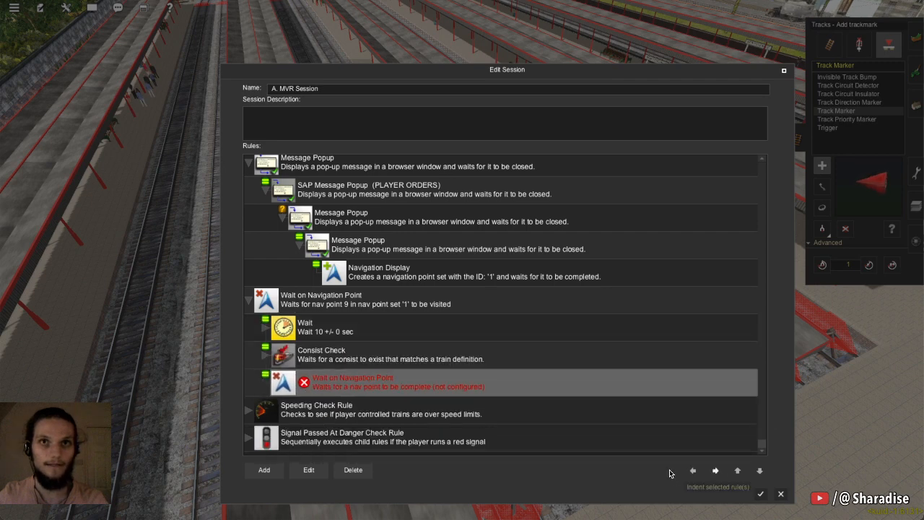
Configure the new Wait on Navigation Point rule to wait for navigation point 2 in set 2 to be visited
left_click(318, 468)
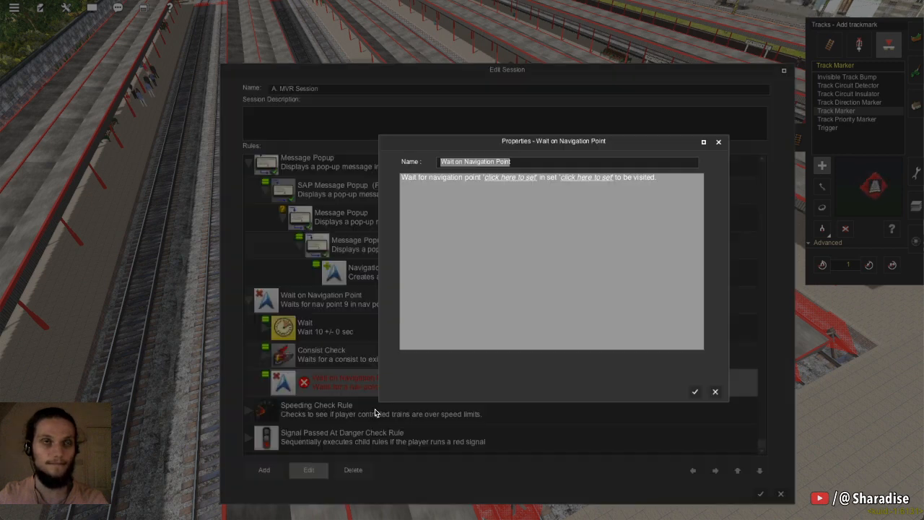
left_click(496, 177)
type("2")
key("Return")
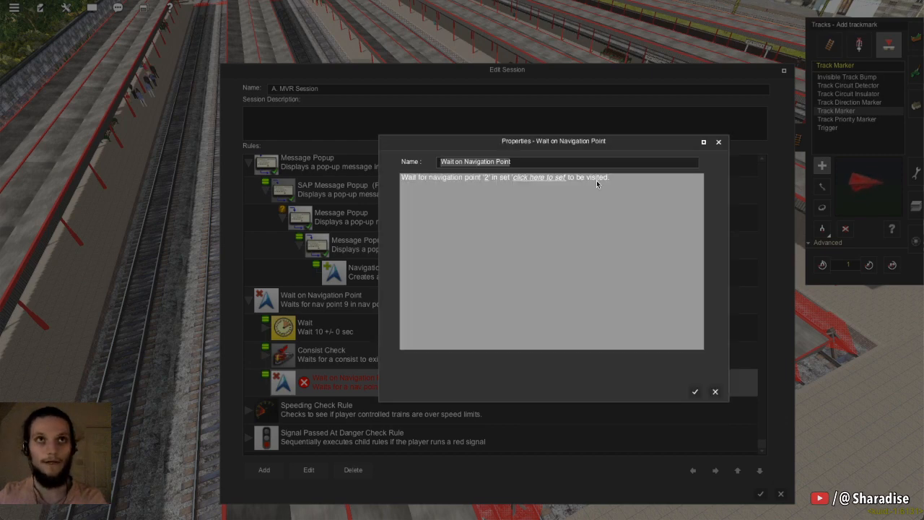
left_click(547, 177)
type("2")
key("Return")
key("Return")
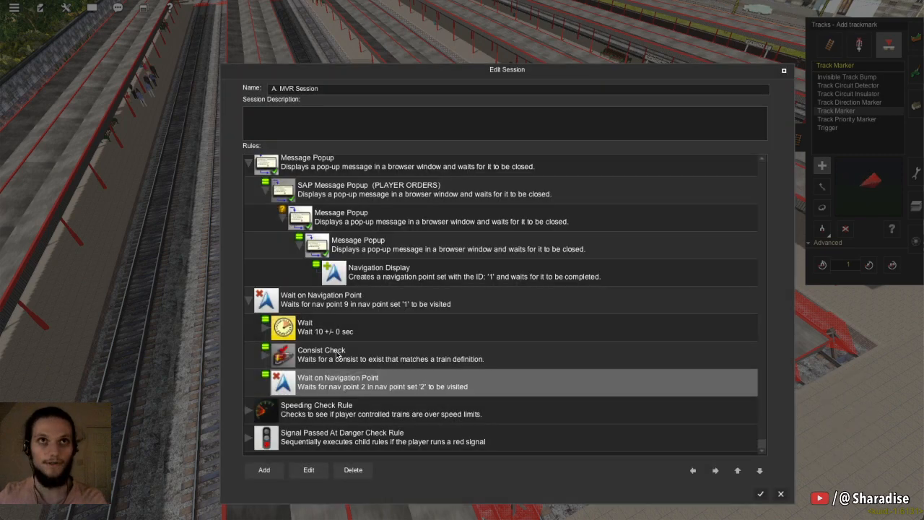
left_click(264, 470)
left_click(554, 360)
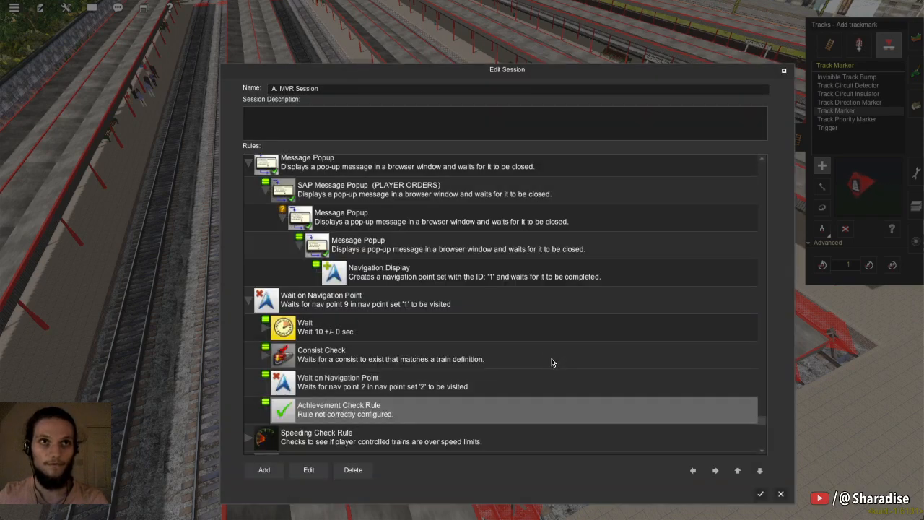
left_click(368, 471)
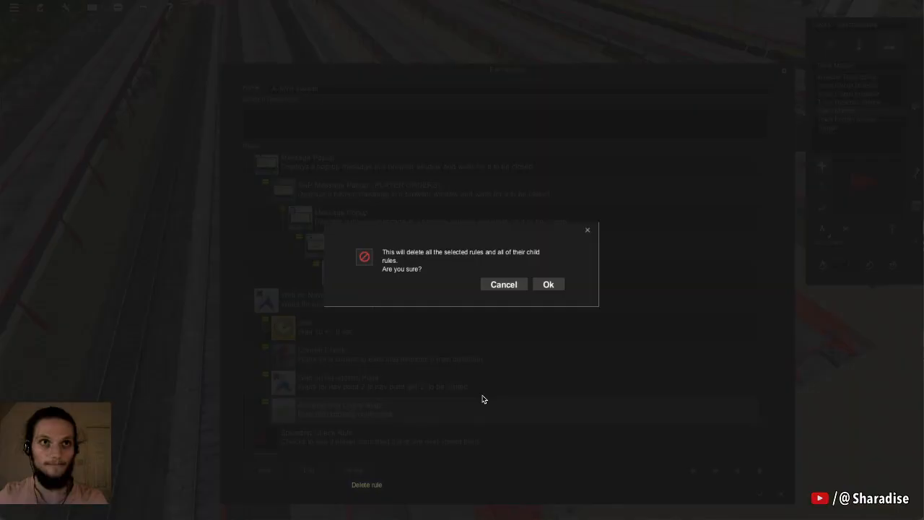
left_click(550, 284)
Confirm the edited session rules and save the session
left_click(763, 494)
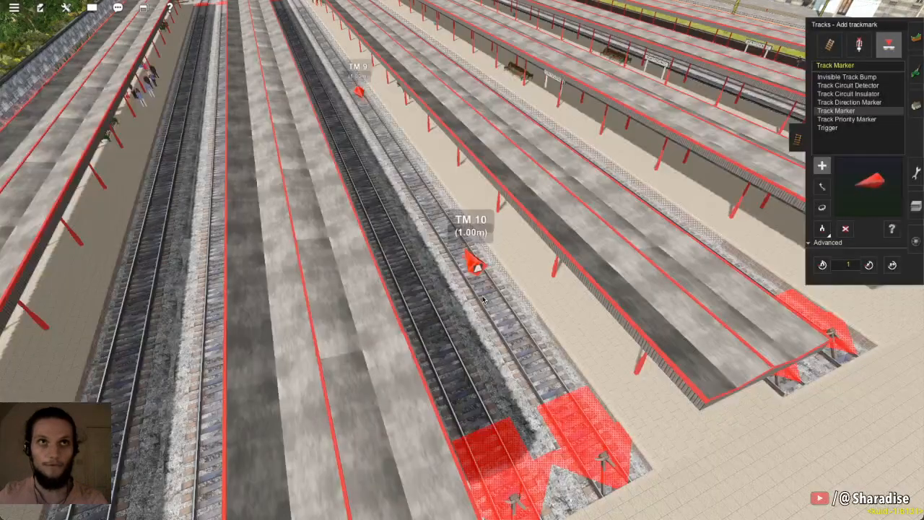
right_click(466, 281)
key("ctrl+s")
key("Return")
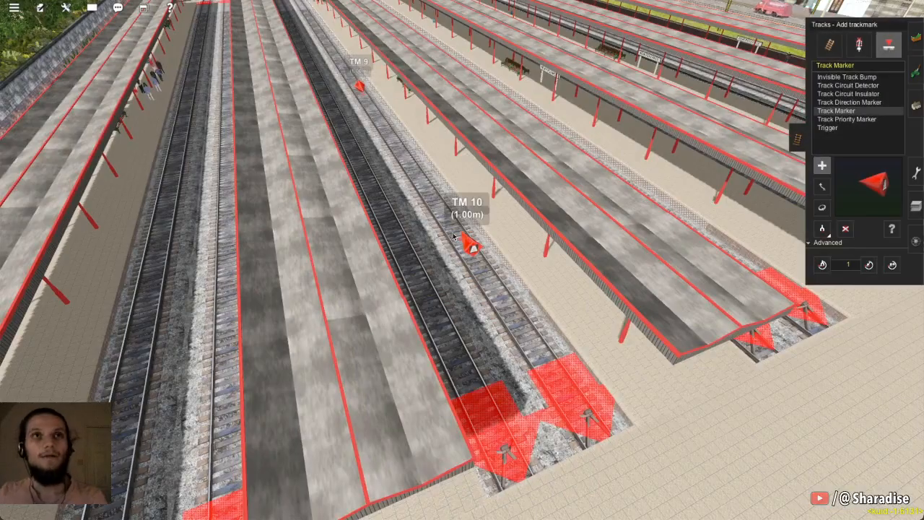
Move track marker TM 9 along its platform track, farther from the buffer stops toward the station throat, and save
right_click(411, 231)
scroll(442, 232, "down", 10)
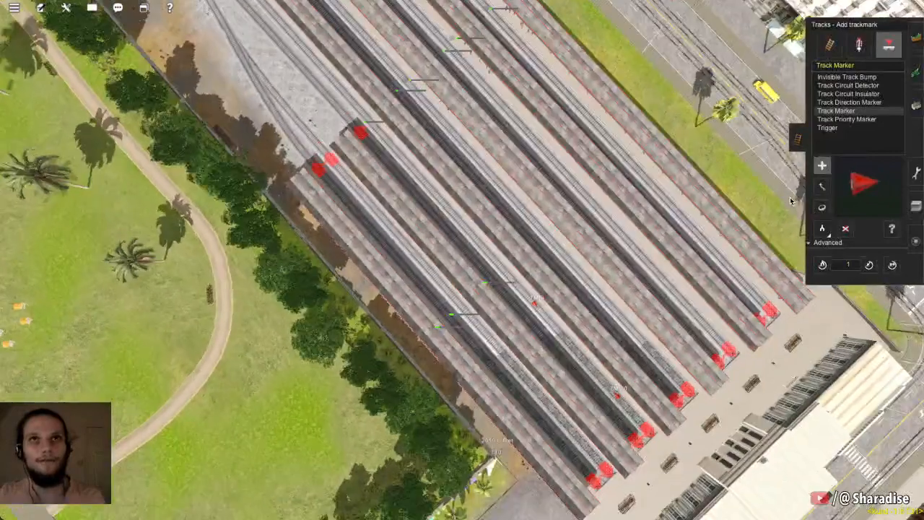
scroll(790, 197, "up", 3)
left_click(823, 188)
key("Down")
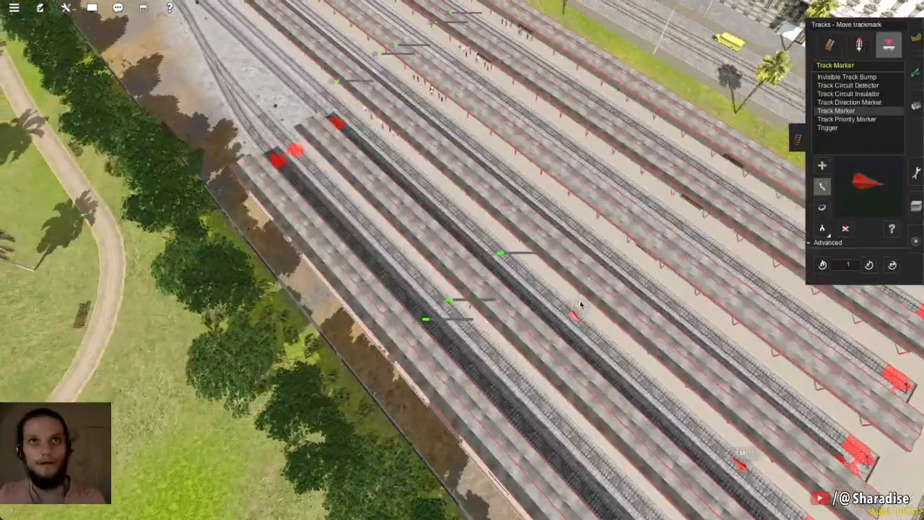
mouse_move(573, 318)
left_mouse_down()
mouse_move(541, 273)
mouse_move(474, 225)
left_mouse_up()
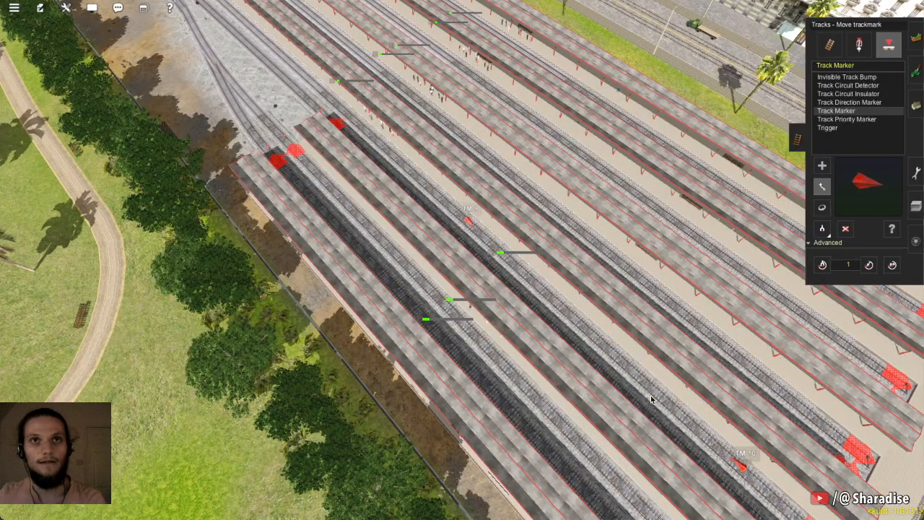
key("ctrl+s")
left_click(540, 314)
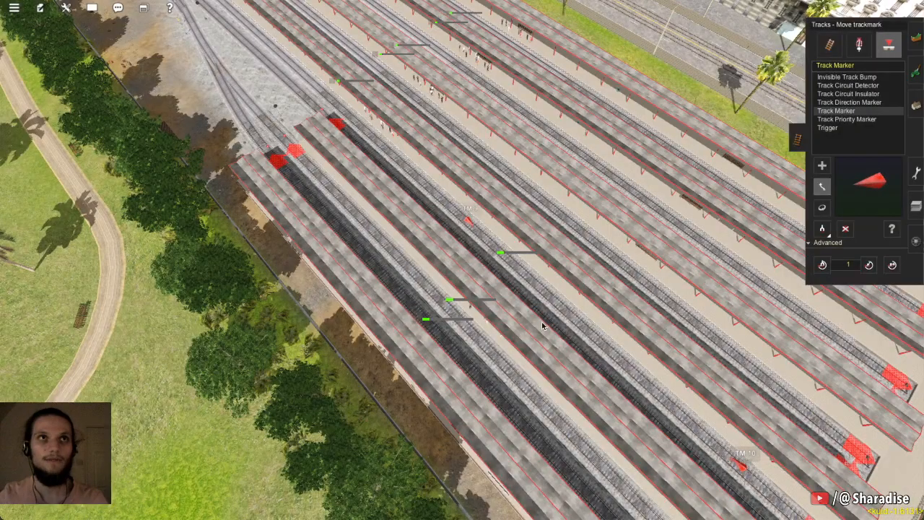
Bring up the route and session layers, and switch to adding trains
key("Left")
key("Down")
left_click(916, 206)
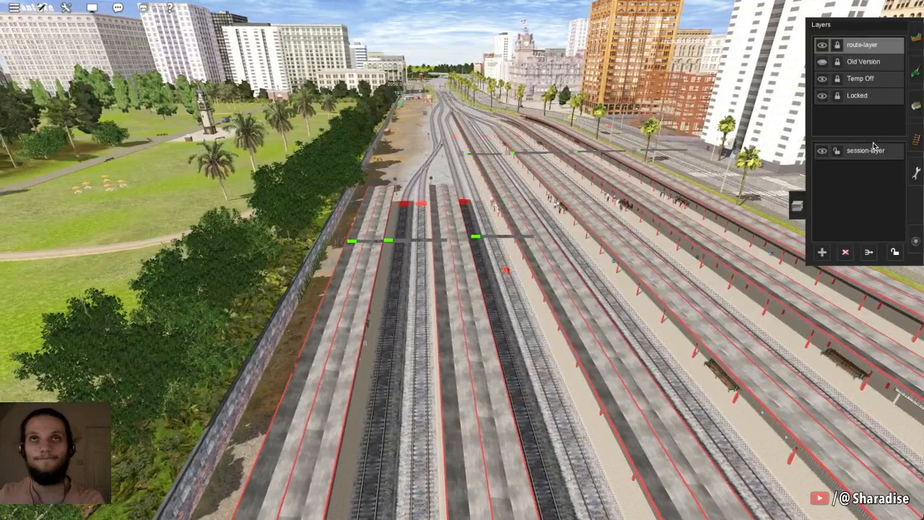
left_click(915, 244)
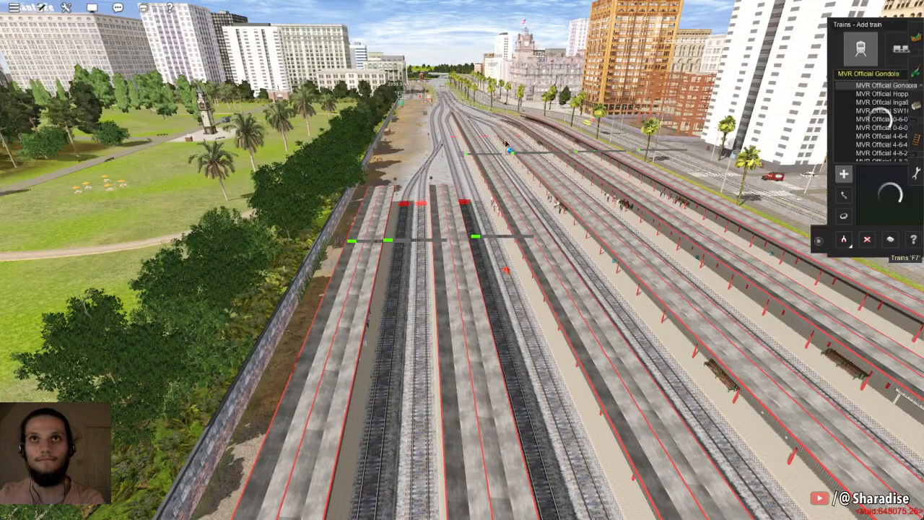
Place an MVR Official SW10 locomotive on the yard track beside the coaling tower near the turntable
right_click(442, 141)
key("Up")
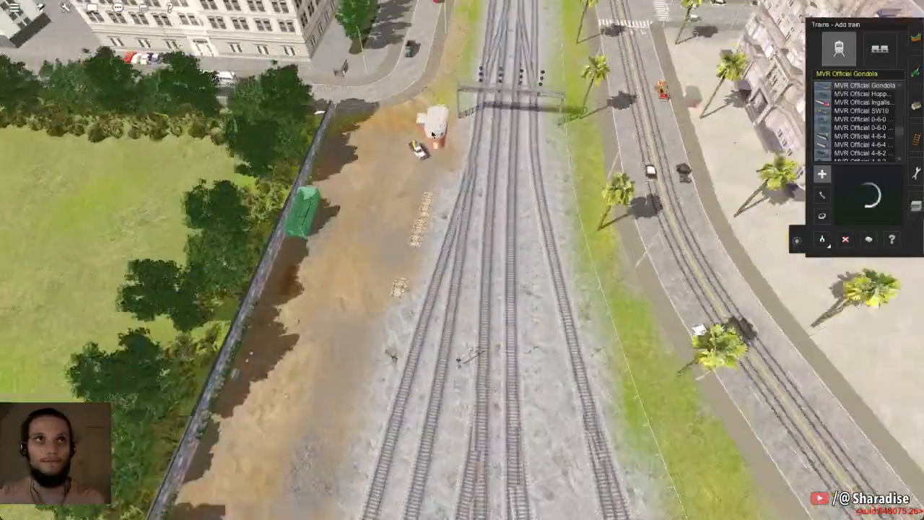
right_click(495, 131)
right_click(510, 152)
right_click(499, 140)
key("Right")
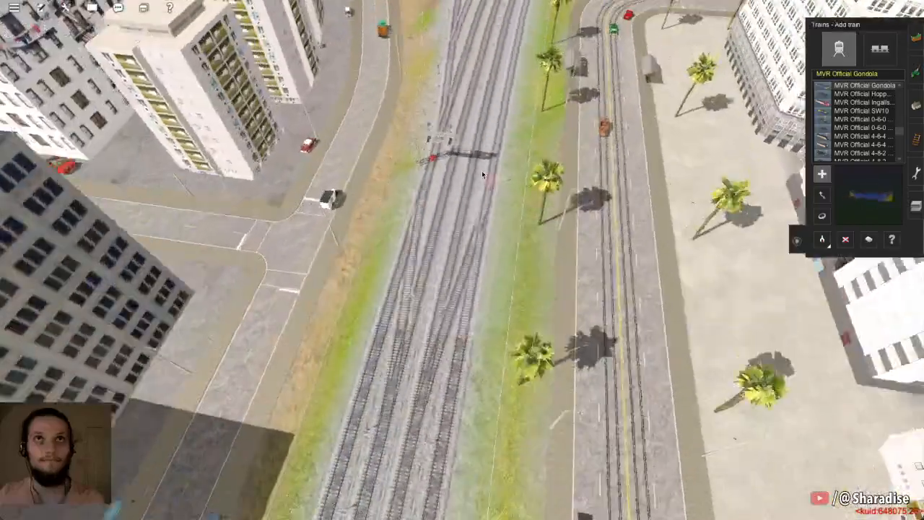
right_click(482, 171)
right_click(490, 149)
right_click(467, 152)
right_click(443, 160)
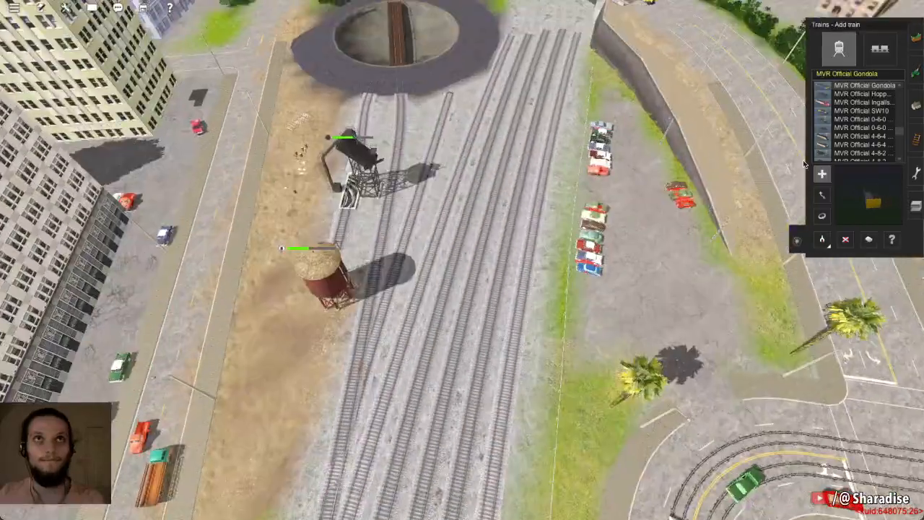
scroll(451, 148, "up", 5)
key("Left")
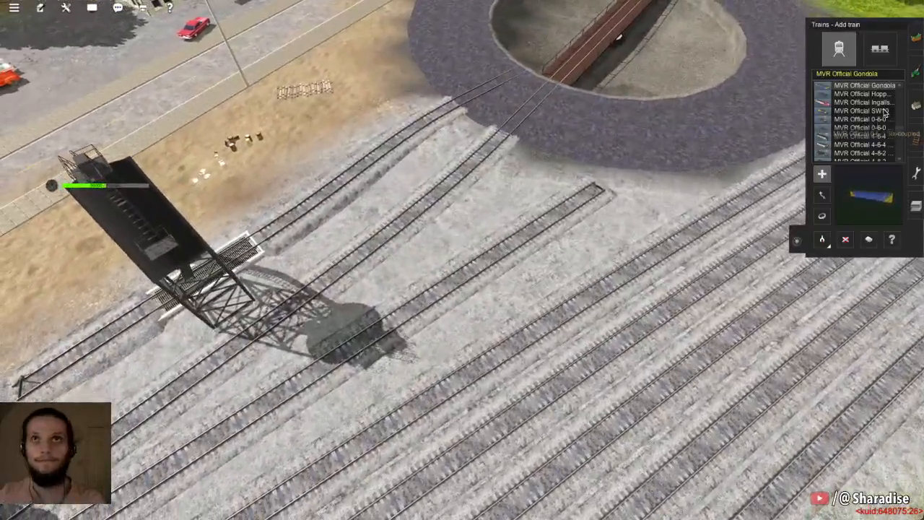
left_click(883, 111)
right_click(403, 290)
key("Left")
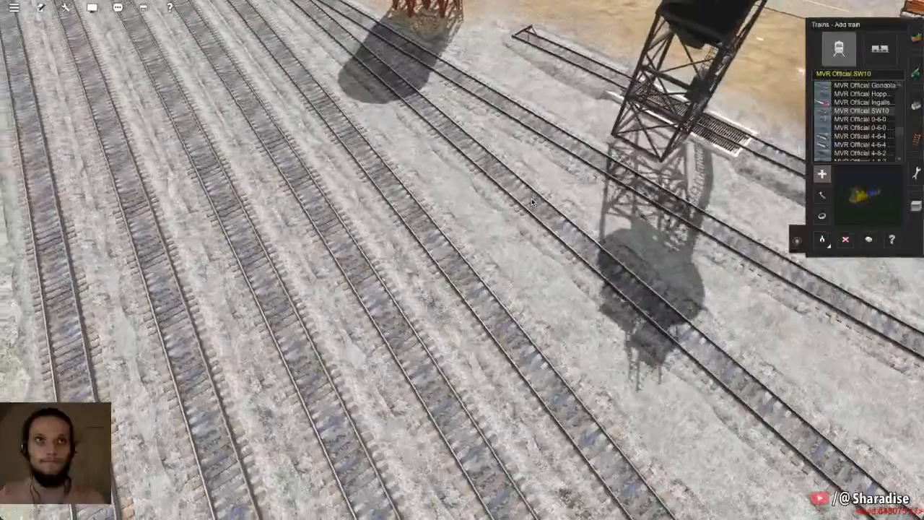
left_click(531, 202)
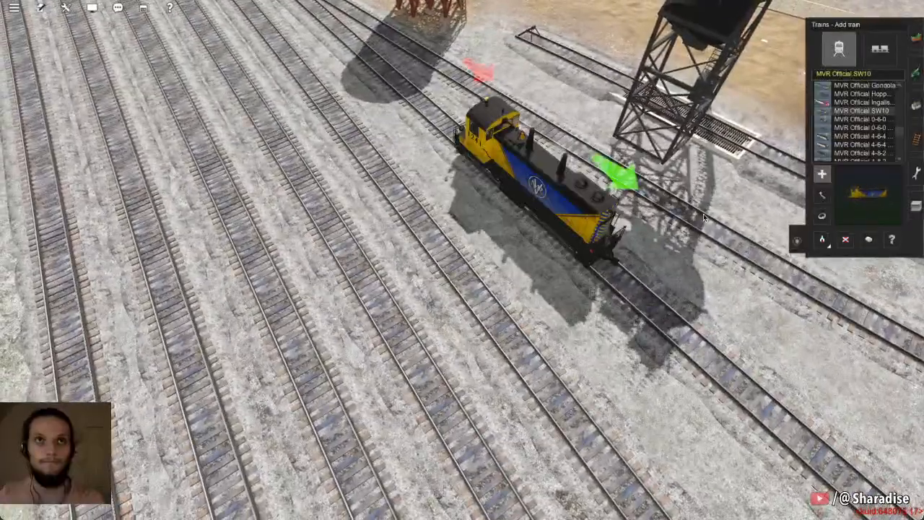
Rotate the SW10 locomotive to face away from the turntable, and save the session
key("Left")
left_click(822, 216)
left_click(527, 226)
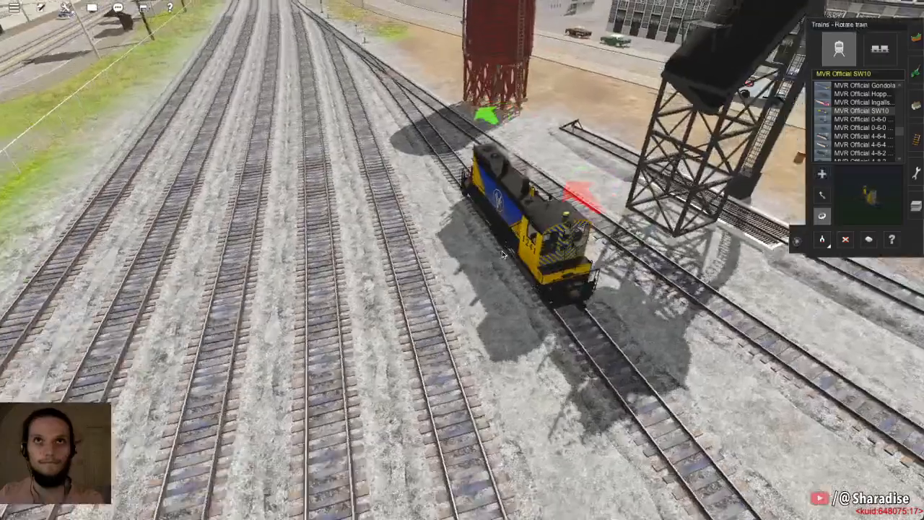
key("Right")
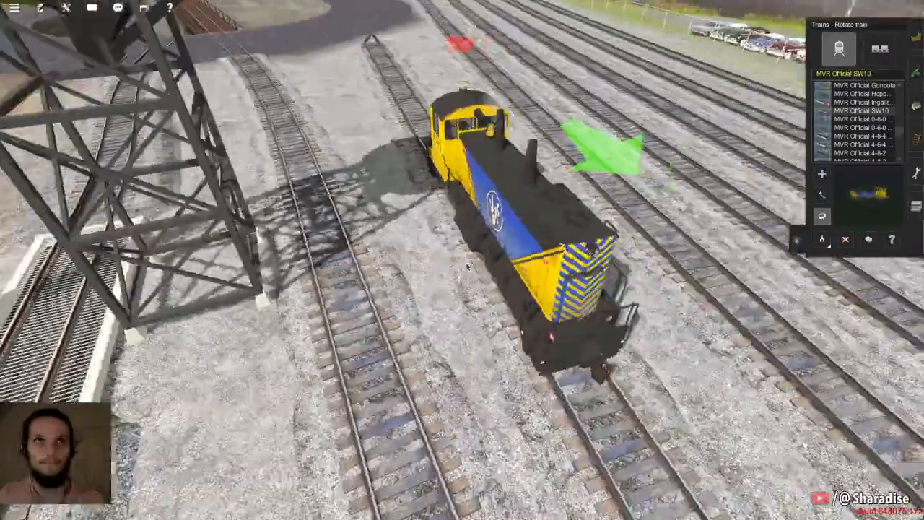
key("Left")
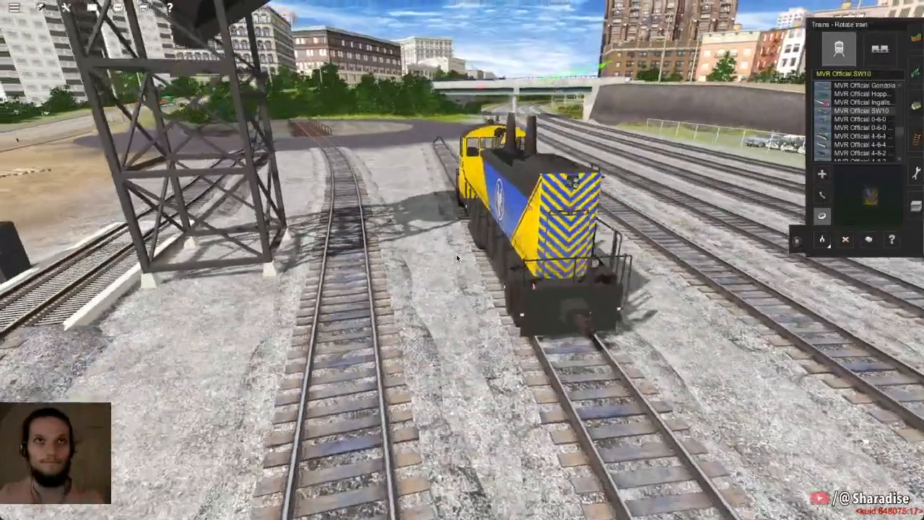
key("Up")
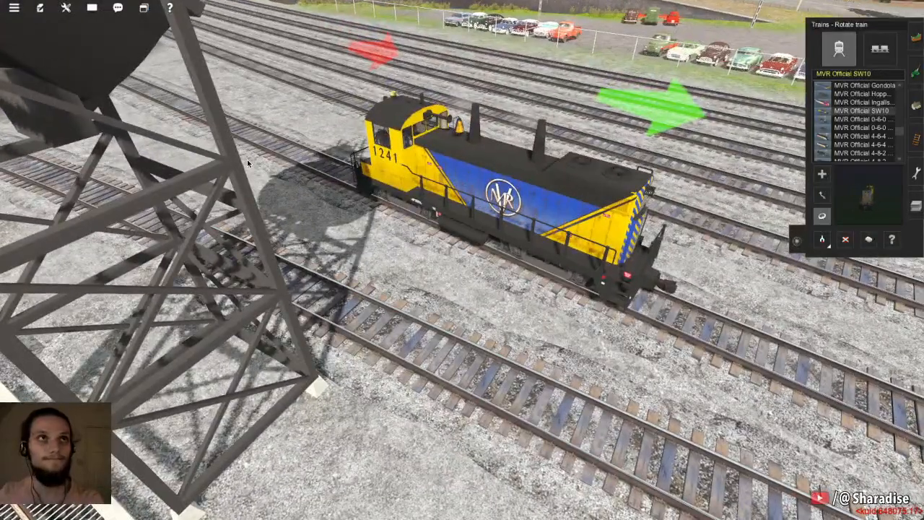
key("ctrl+s")
key("Escape")
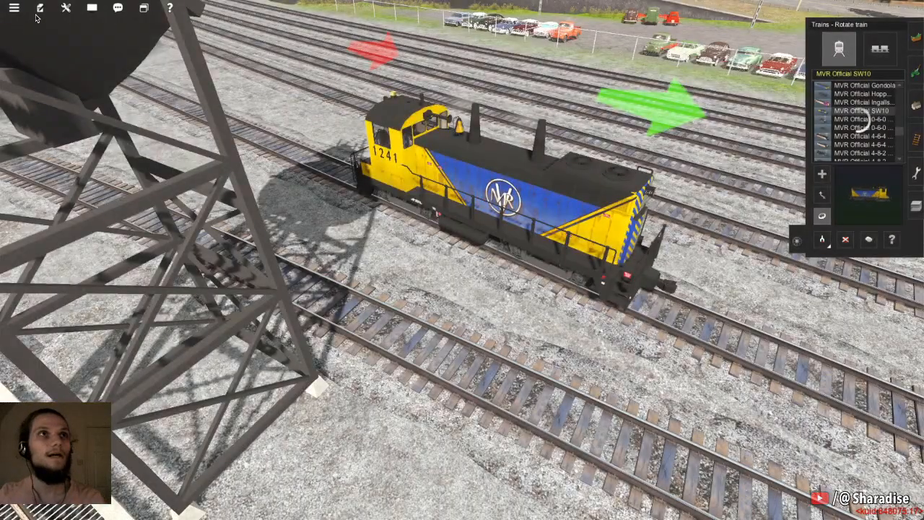
Edit the session's Driver Setup rule and add another driver, Ami
left_click(40, 10)
left_click(50, 62)
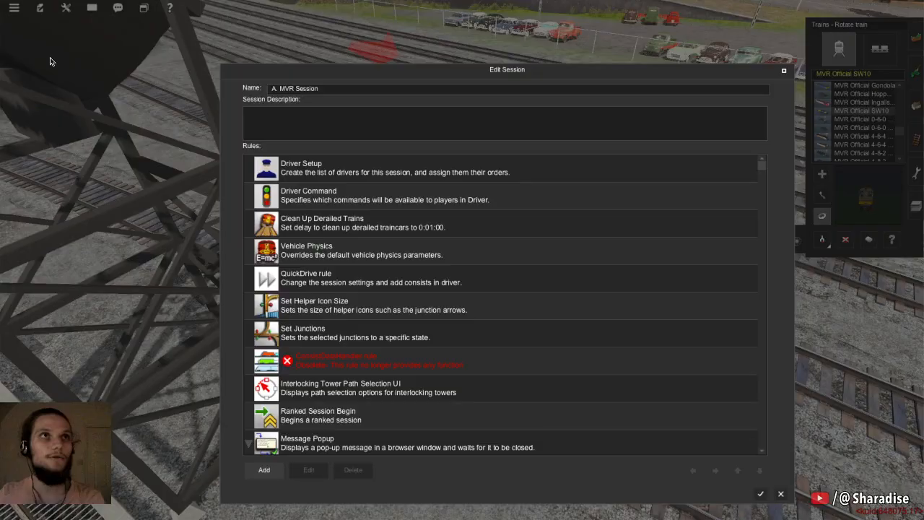
left_click(315, 179)
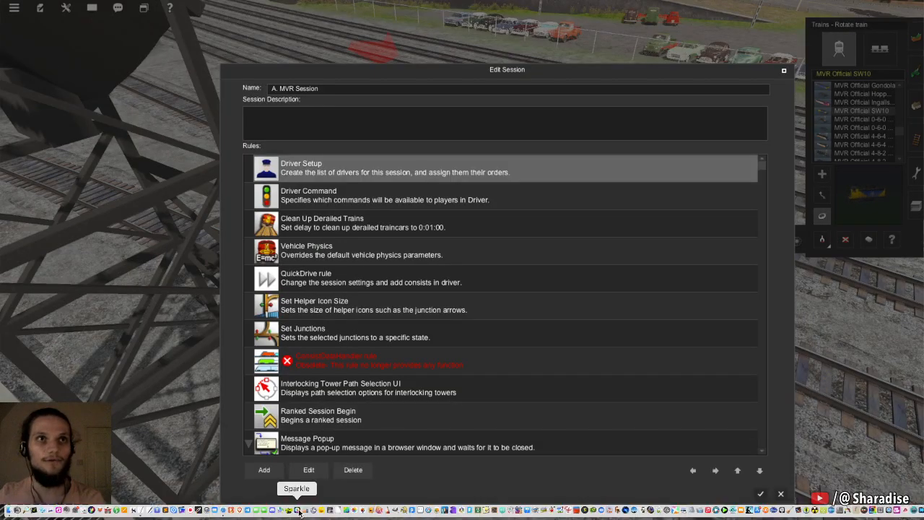
left_click(308, 470)
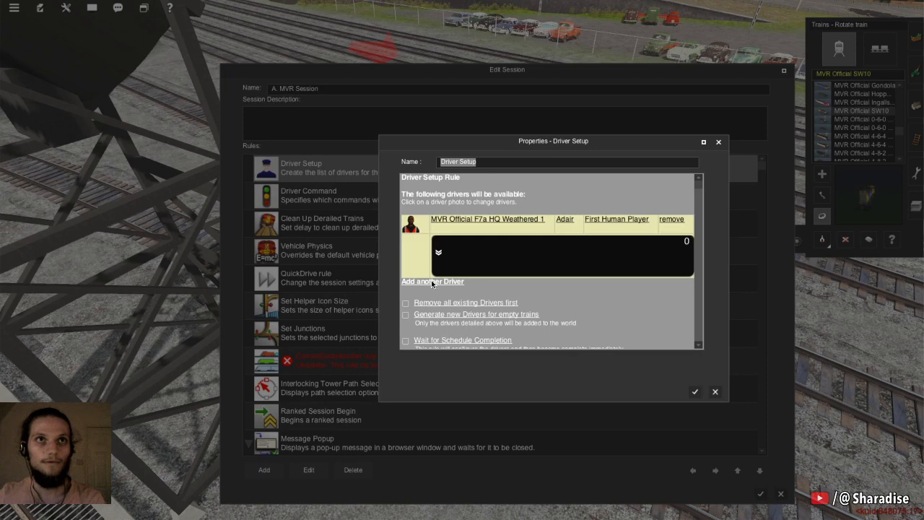
left_click(432, 282)
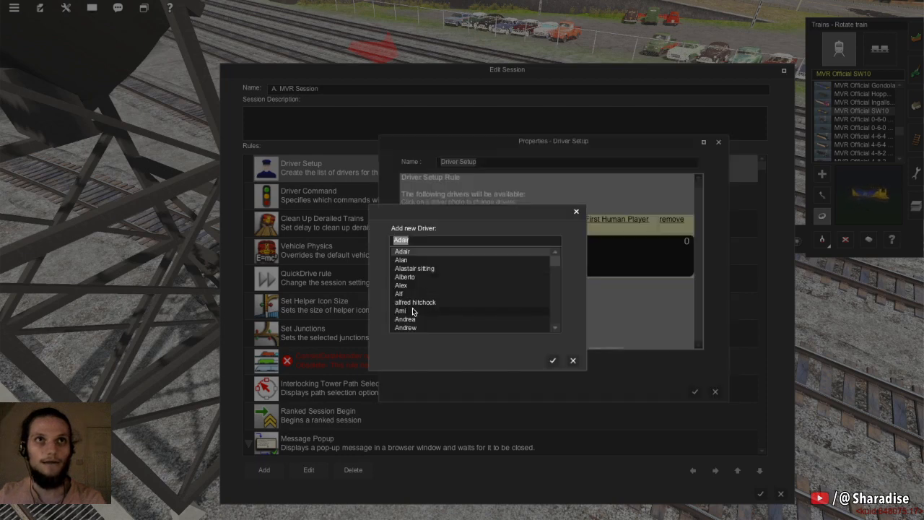
left_click(414, 311)
left_click(554, 361)
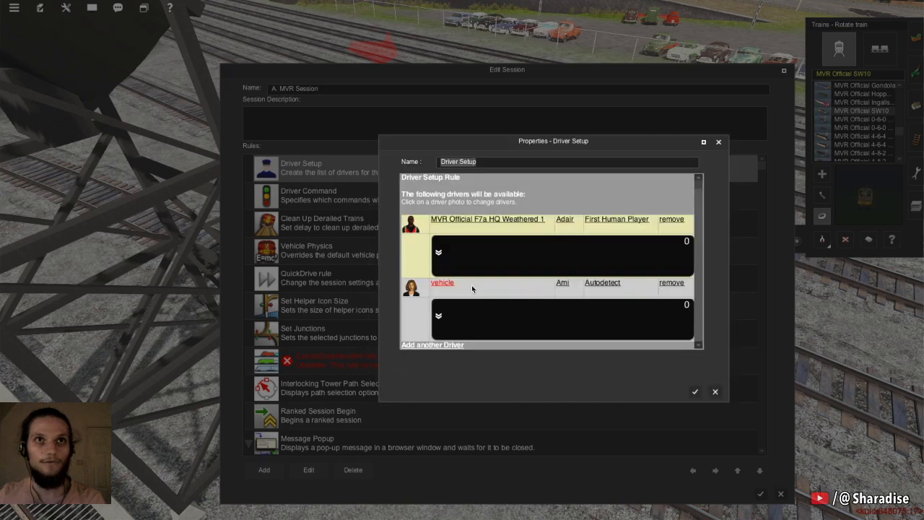
Assign the MVR Official SW10 1 as the new driver's vehicle and accept the Driver Setup changes
left_click(442, 283)
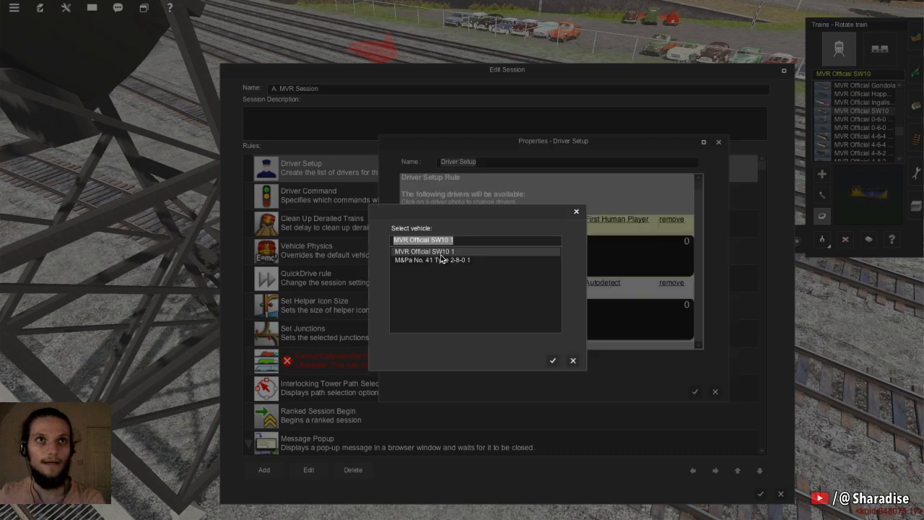
left_click(554, 361)
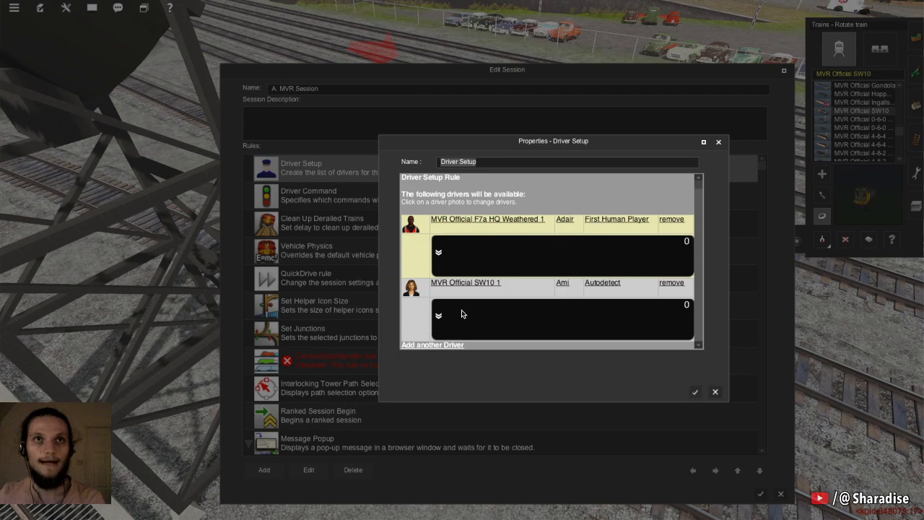
left_click(696, 393)
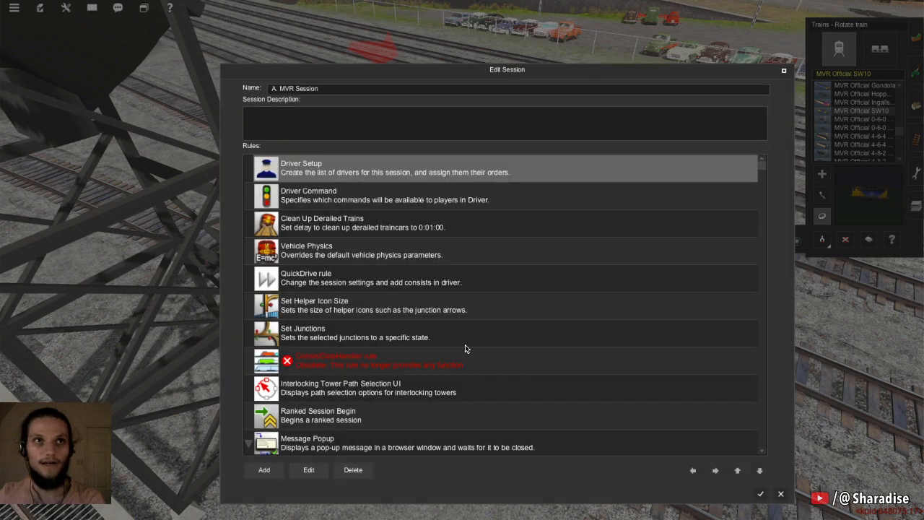
Add a Driver Schedule Rule nested as a child of the Wait on Navigation Point rule for nav point 2 in set '2'
scroll(465, 346, "down", 5)
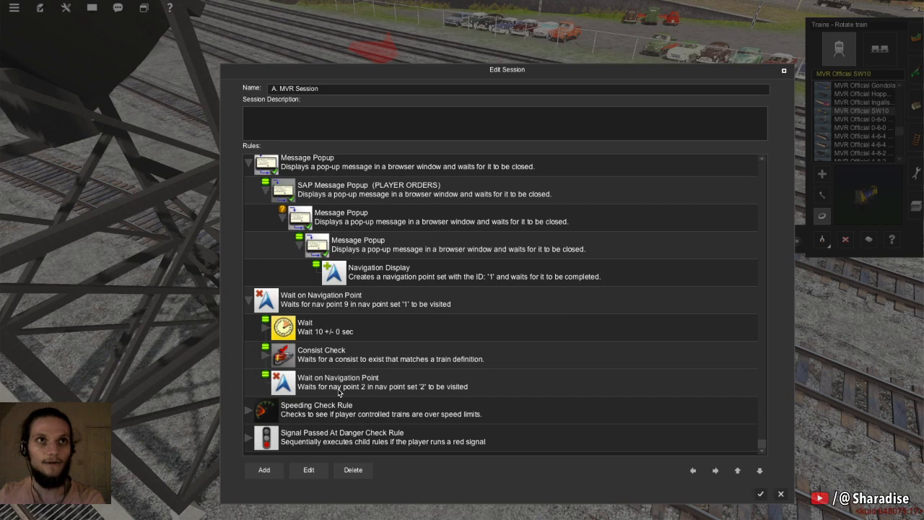
left_click(348, 379)
left_click(264, 470)
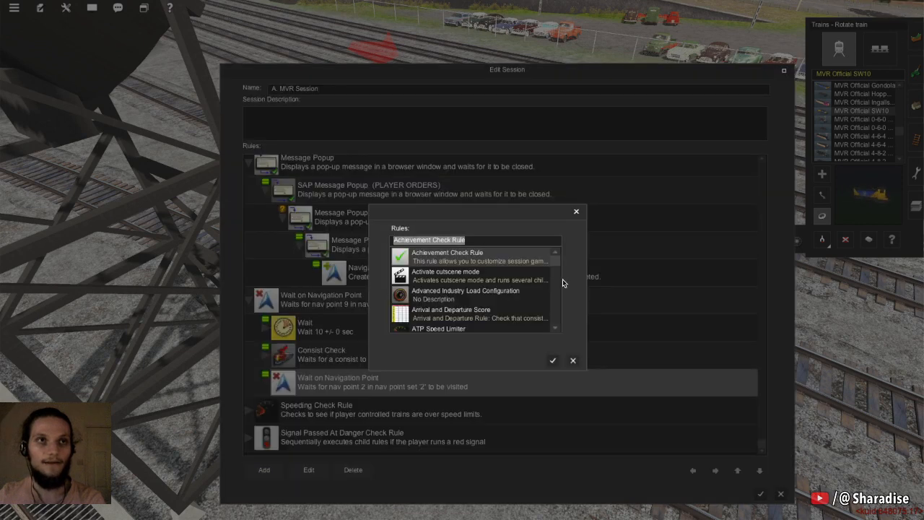
scroll(485, 292, "down", 1)
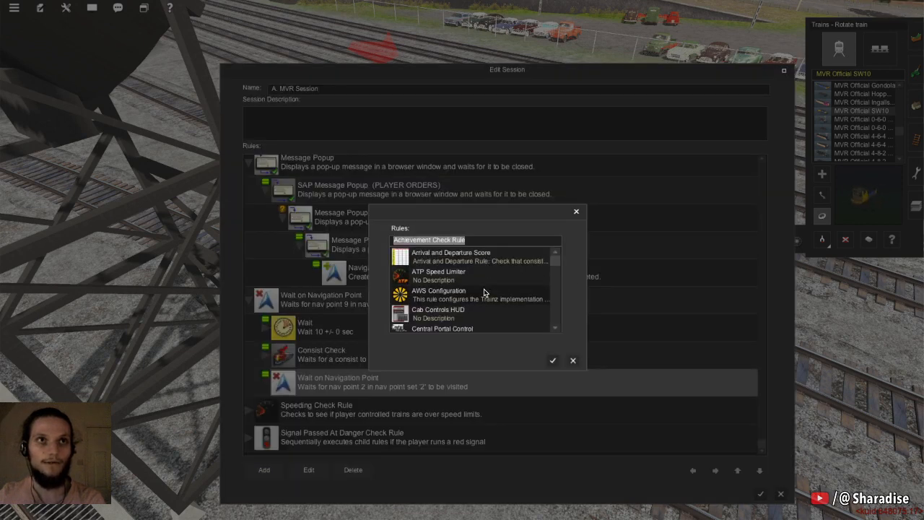
scroll(484, 292, "down", 4)
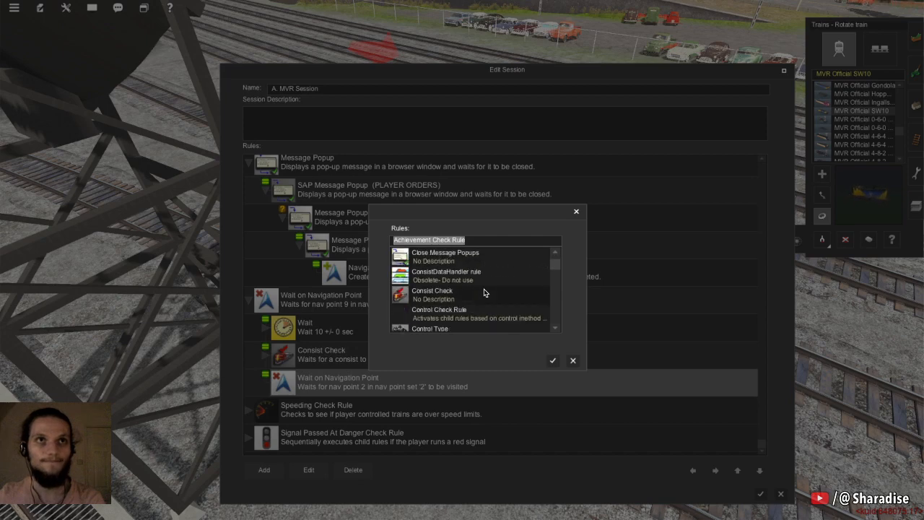
scroll(485, 292, "down", 5)
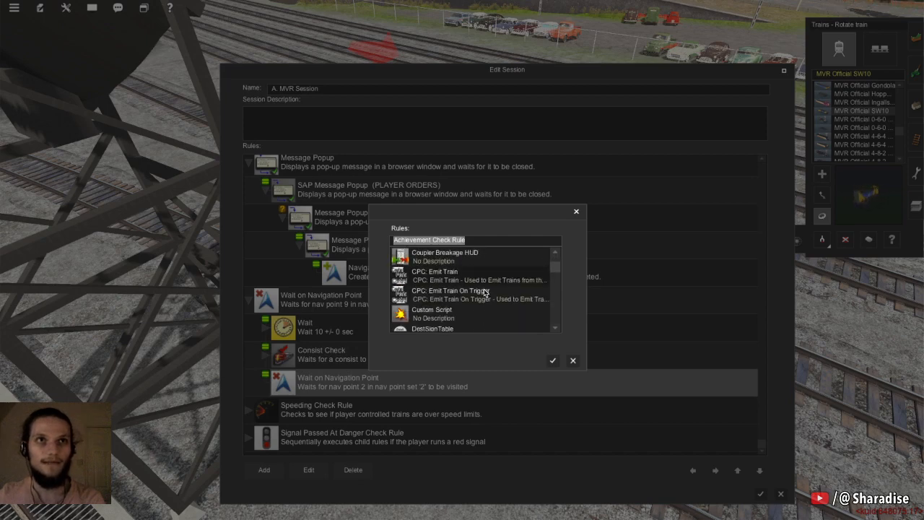
scroll(485, 292, "down", 4)
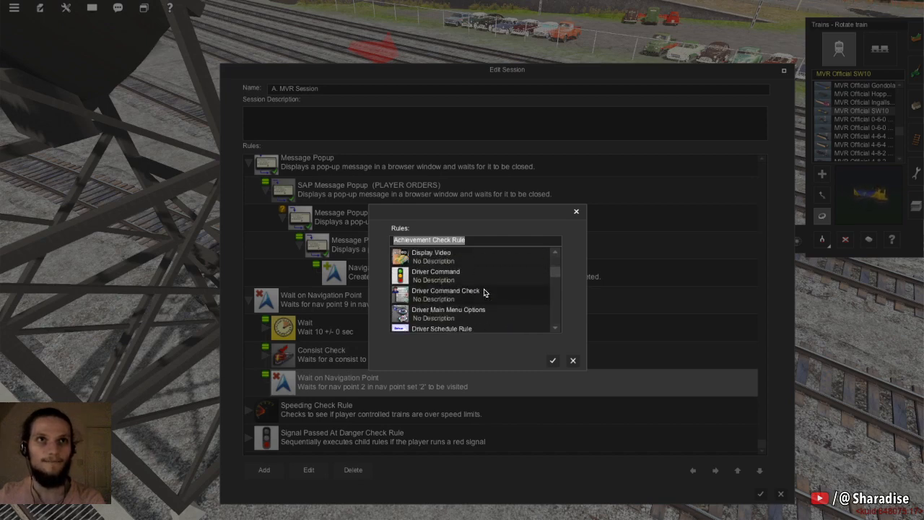
scroll(485, 292, "down", 6)
scroll(481, 293, "up", 2)
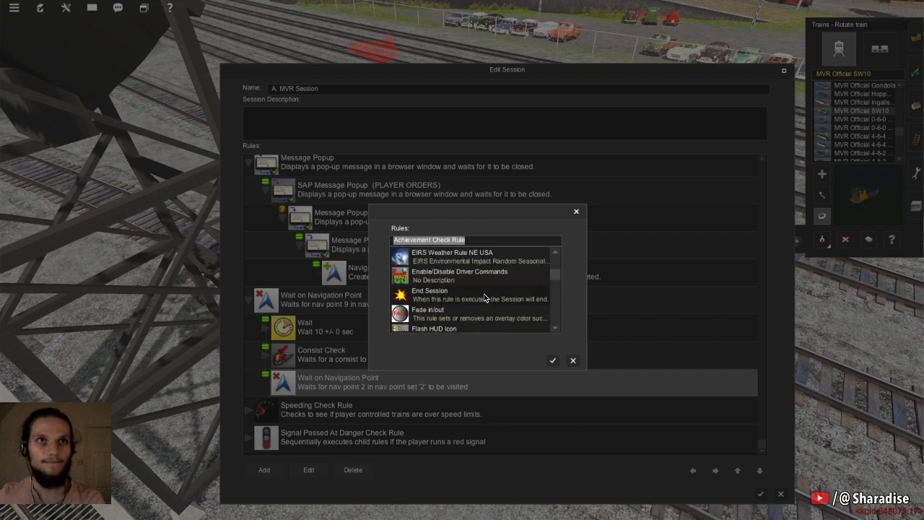
scroll(470, 290, "up", 2)
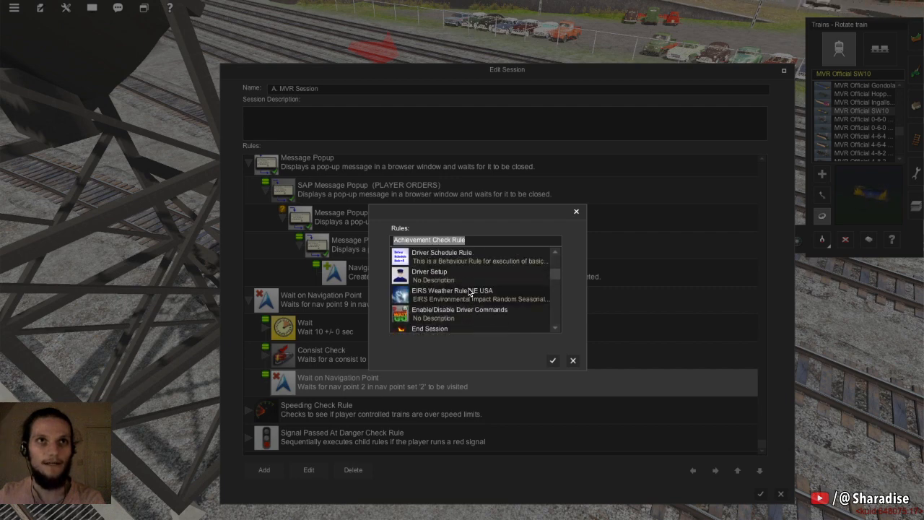
left_click(455, 261)
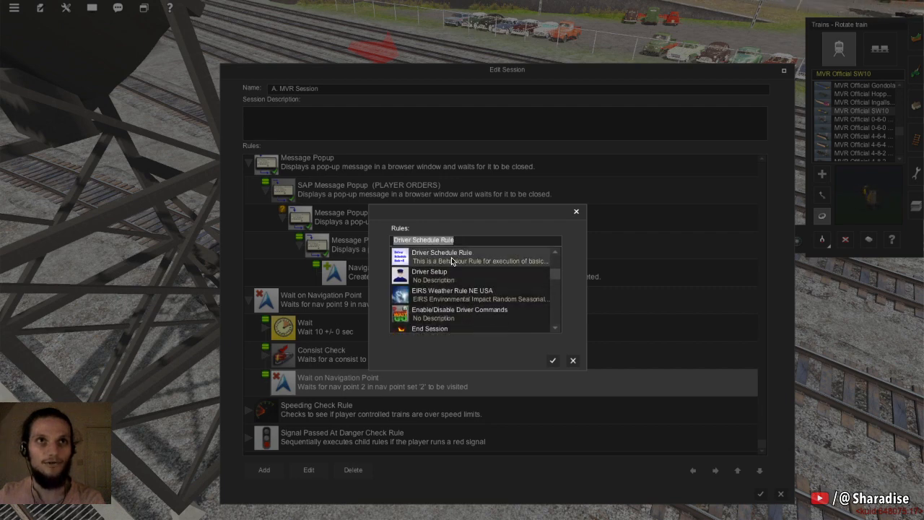
left_click(553, 361)
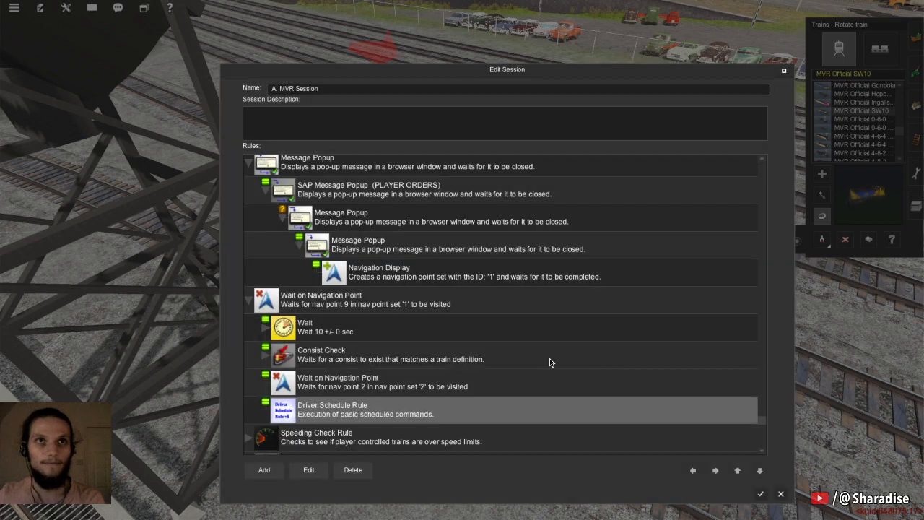
left_click(716, 471)
Try to select a driver for the Driver Schedule Rule, and reopen its properties to check the assignment
left_click(302, 468)
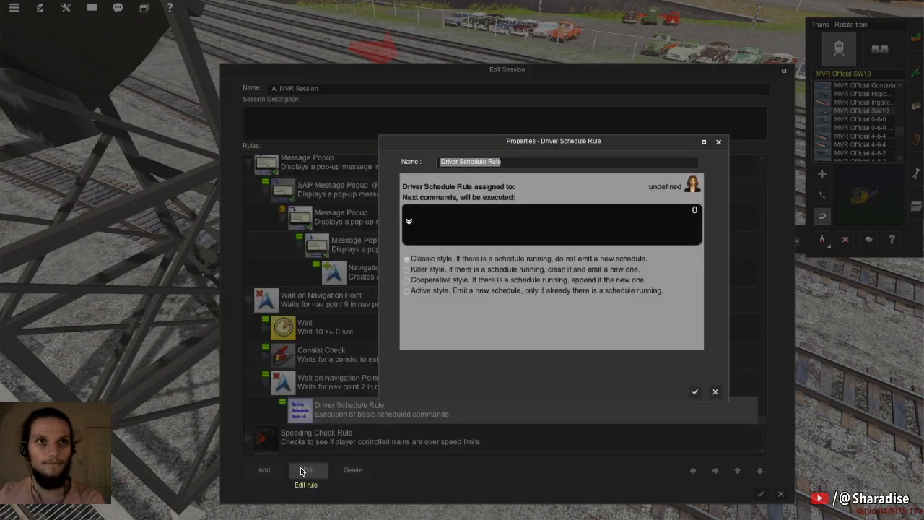
left_click(685, 188)
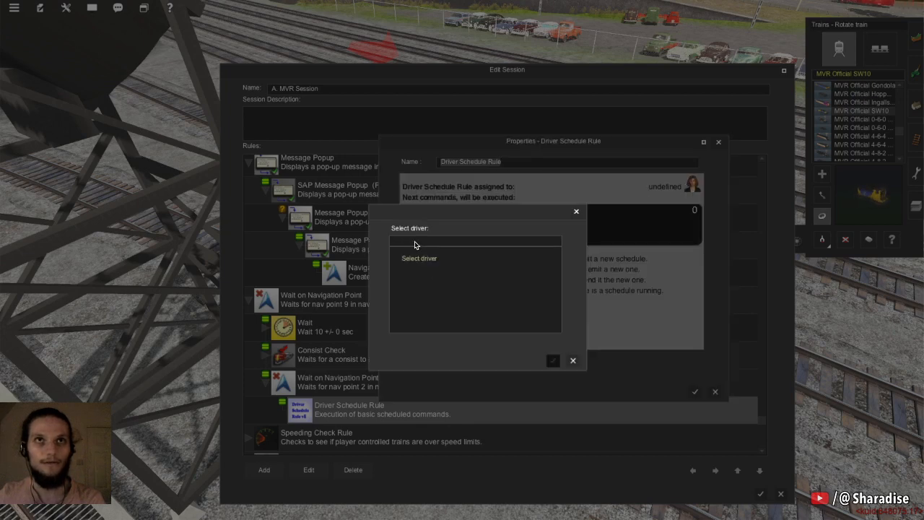
left_click(571, 361)
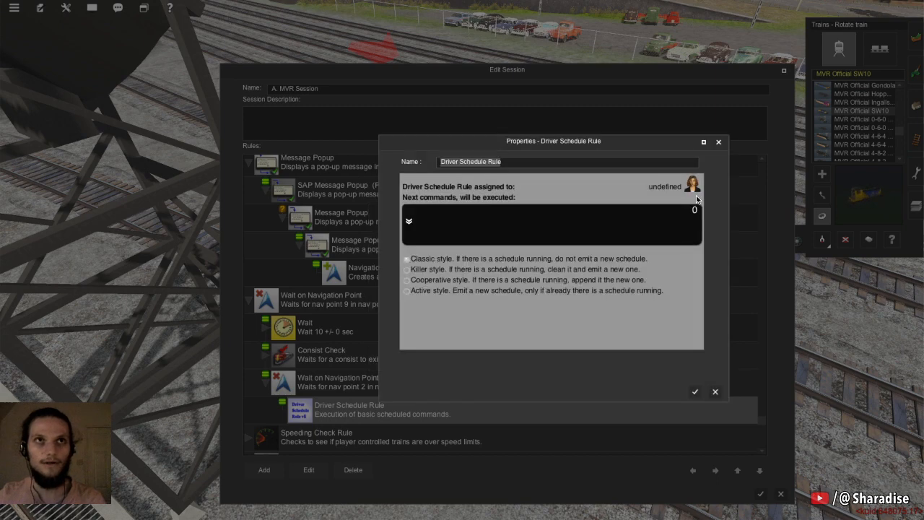
left_click(692, 187)
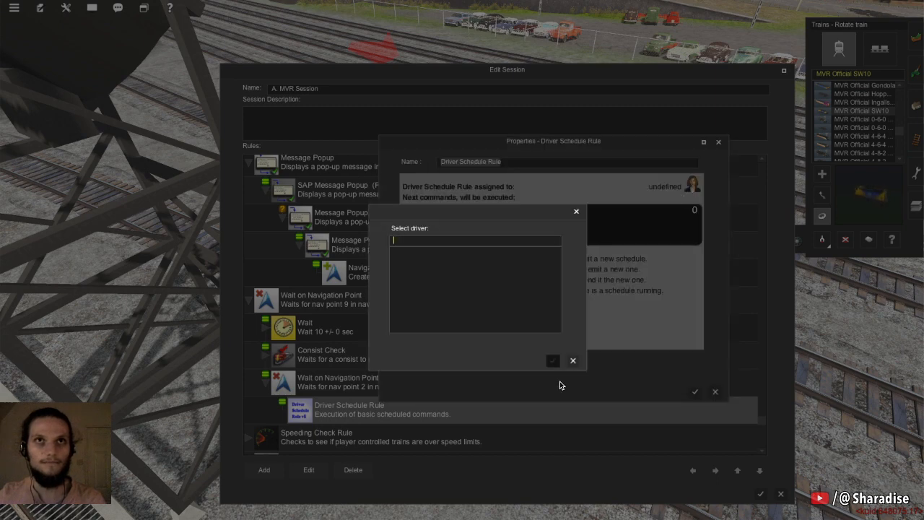
left_click(573, 361)
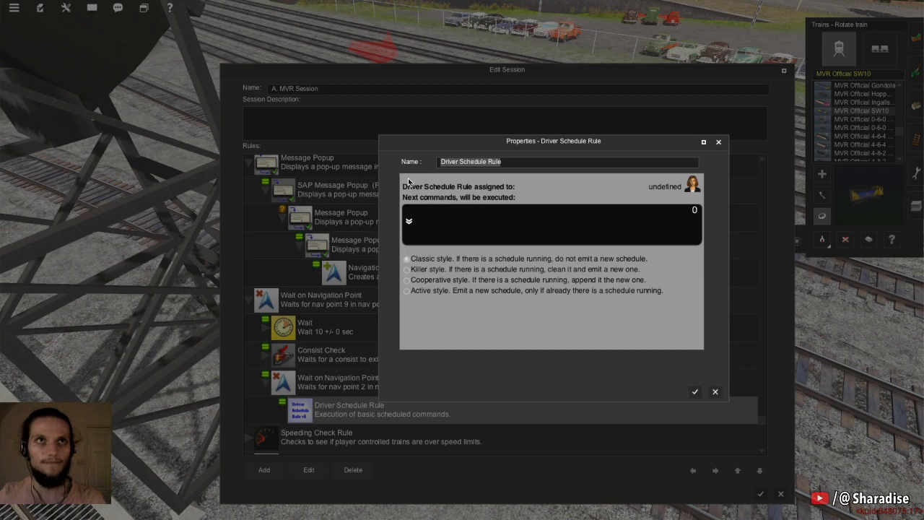
left_click(696, 391)
left_click(310, 470)
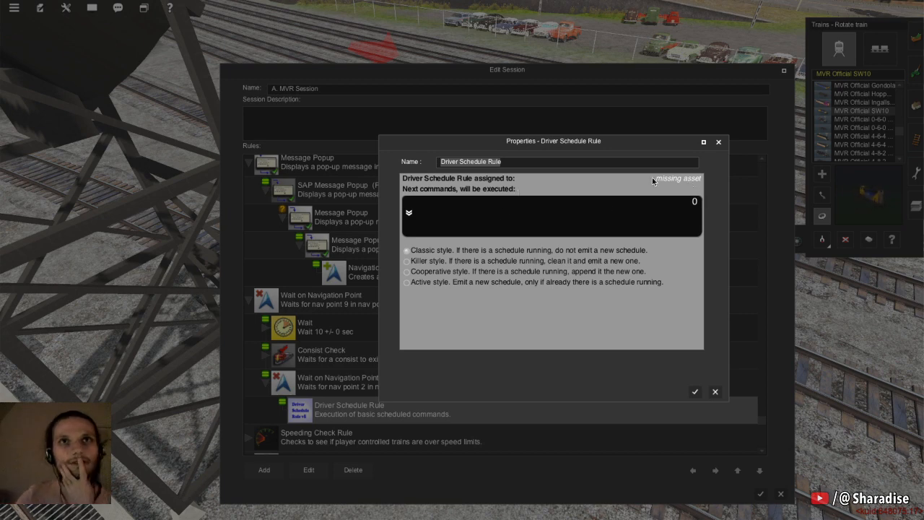
left_click(692, 392)
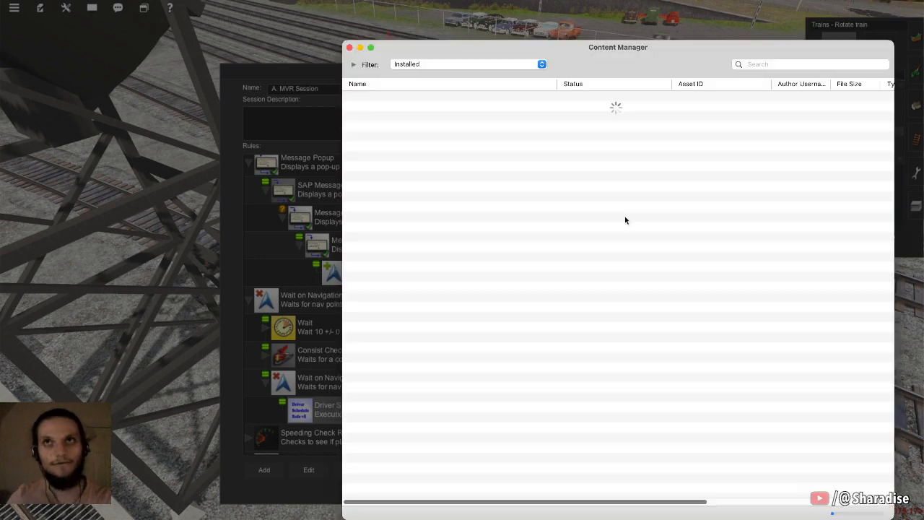
Switch to Content Manager, filter the installed assets by the name "driver schedule", and view the details of Driver Schedule Rule
left_click(470, 64)
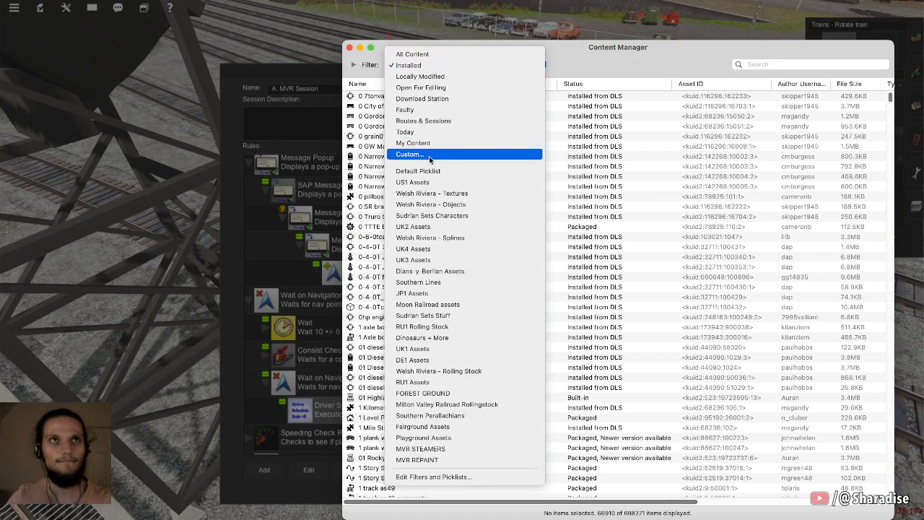
left_click(469, 153)
left_click(507, 96)
left_click_drag(535, 42, 817, 120)
type("driver s")
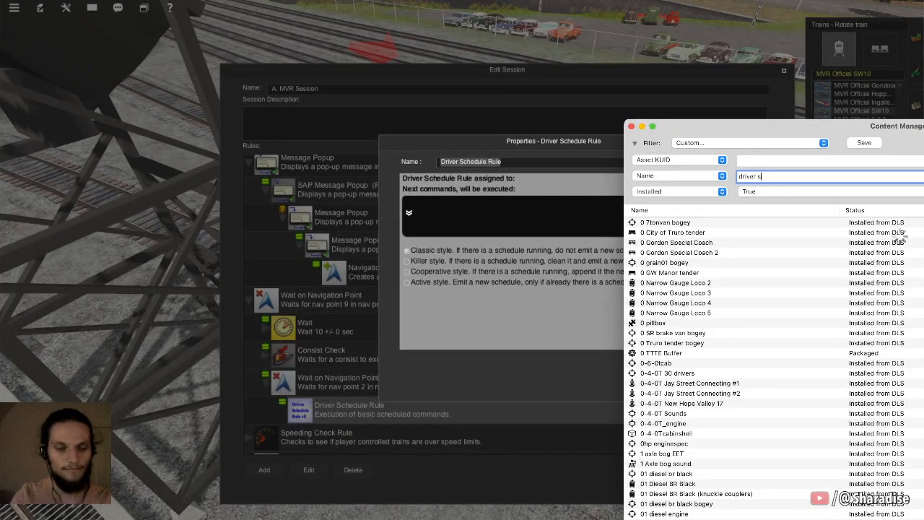
type("chedule")
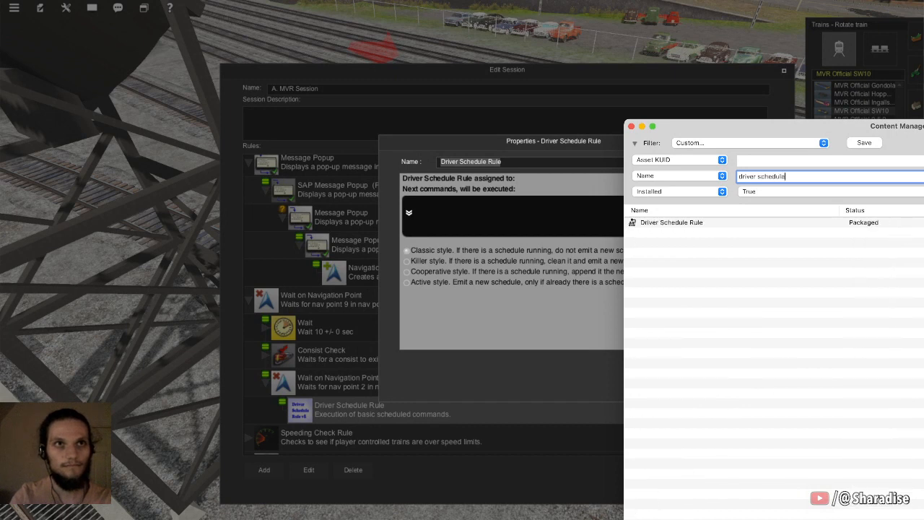
double_click(797, 222)
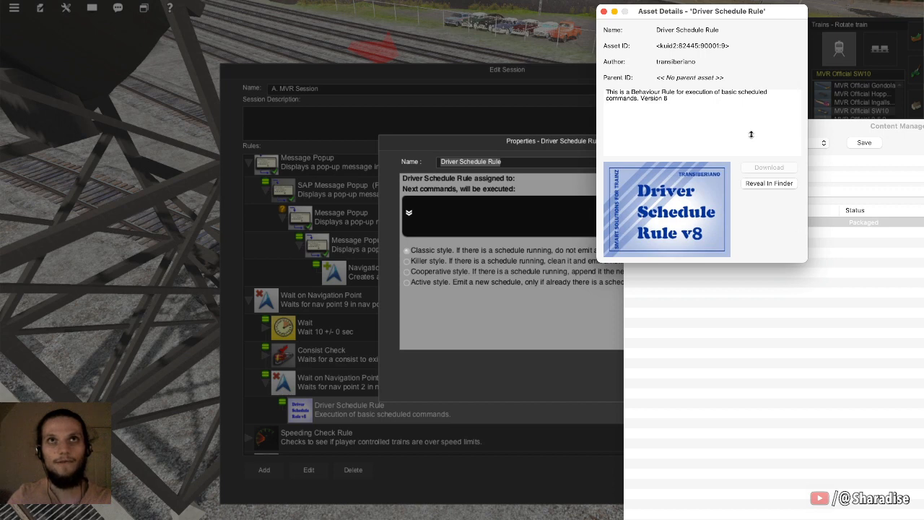
key("super+w")
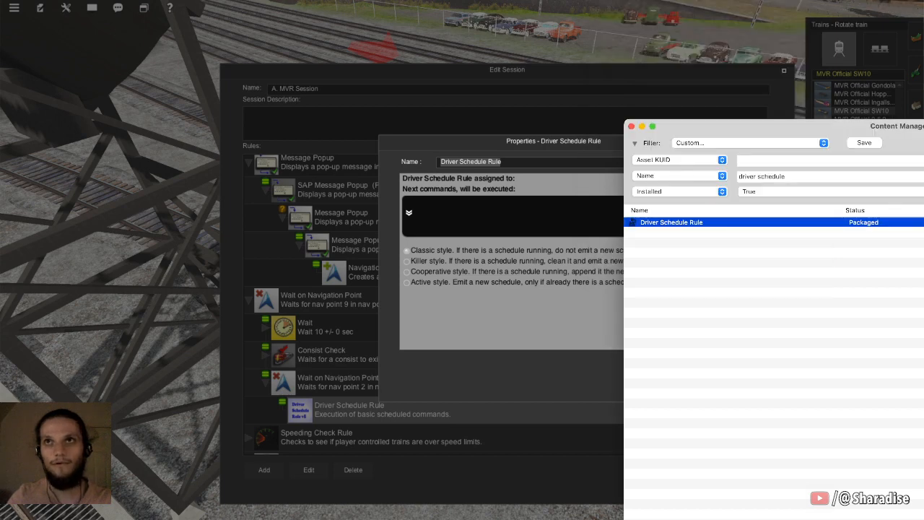
Remove the Installed condition to check the status of every Driver Schedule Rule version, and return to the session's rule properties
left_click(923, 191)
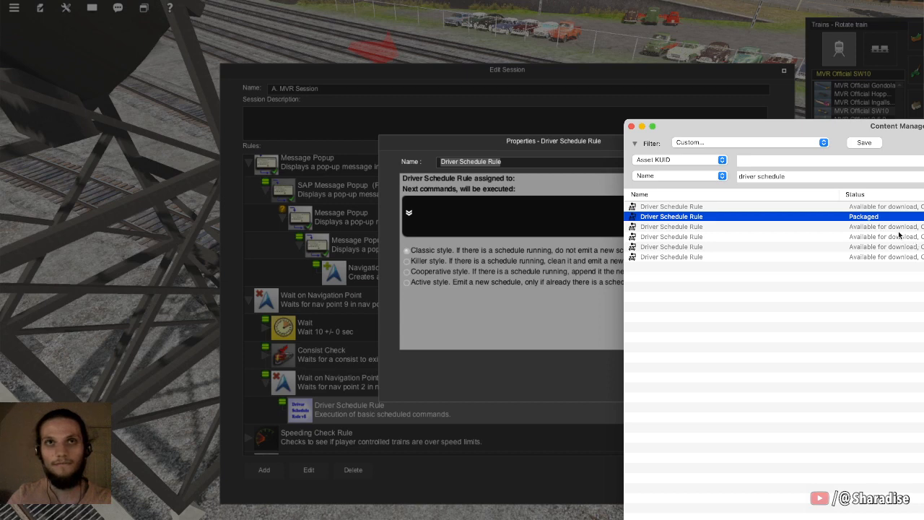
left_click(894, 329)
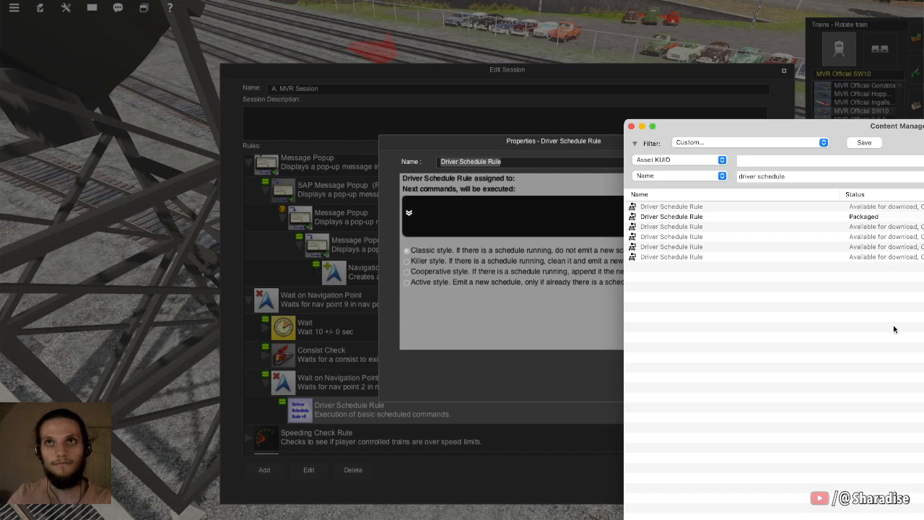
left_click(908, 253)
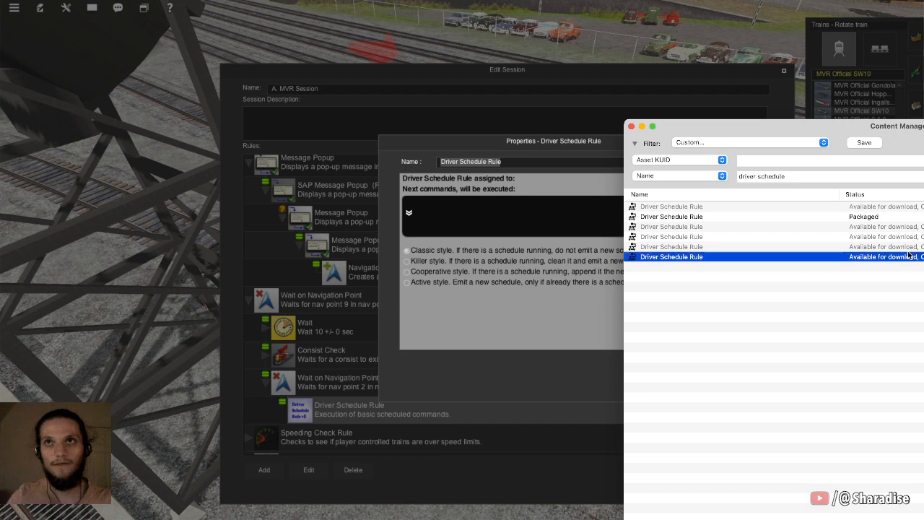
left_click(894, 208, "shift")
left_click(881, 315)
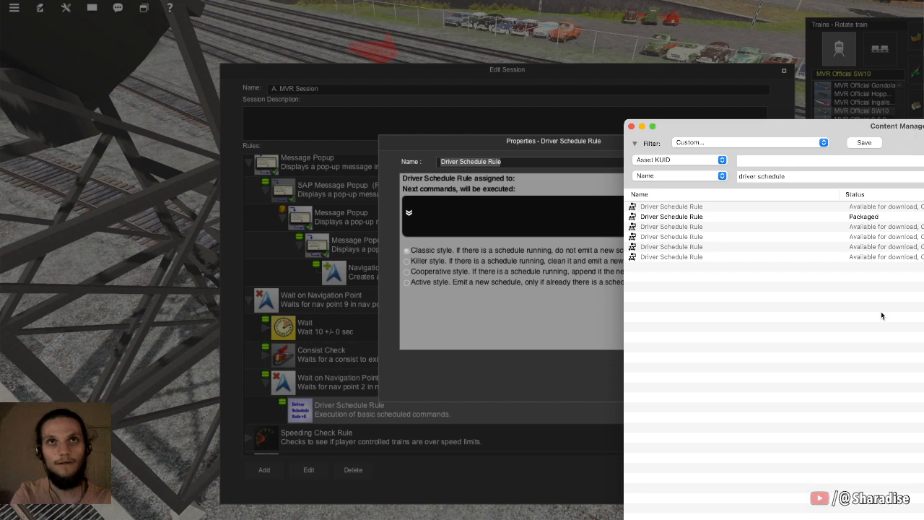
left_click(618, 313)
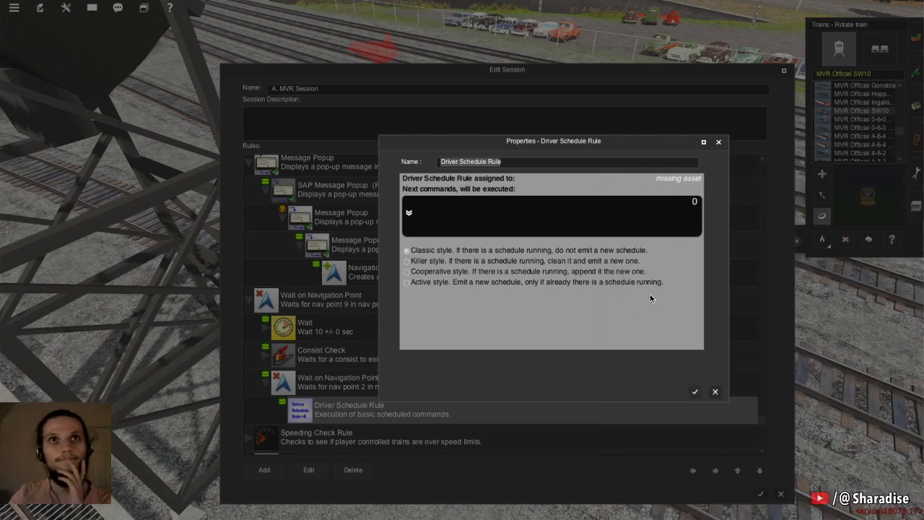
Close the Driver Schedule Rule properties and review the drivers and locomotives listed in the Driver Setup rule
left_click(695, 391)
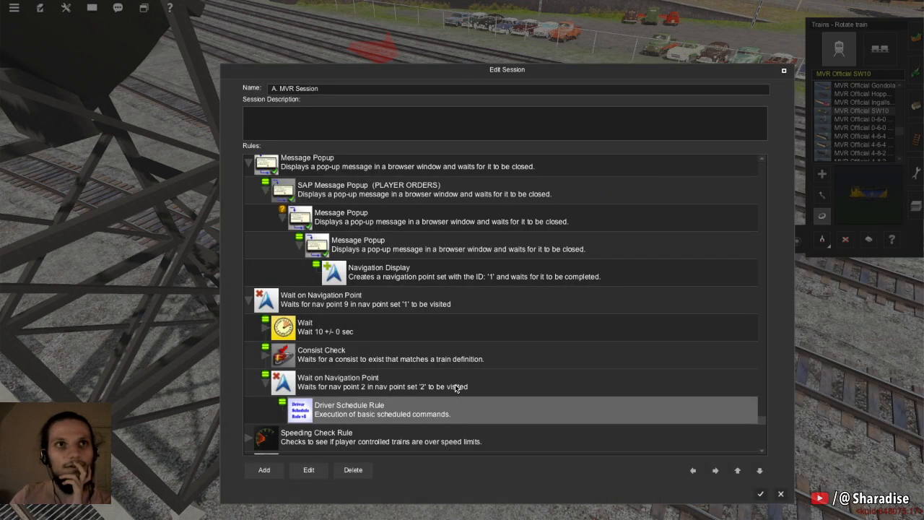
scroll(429, 200, "up", 10)
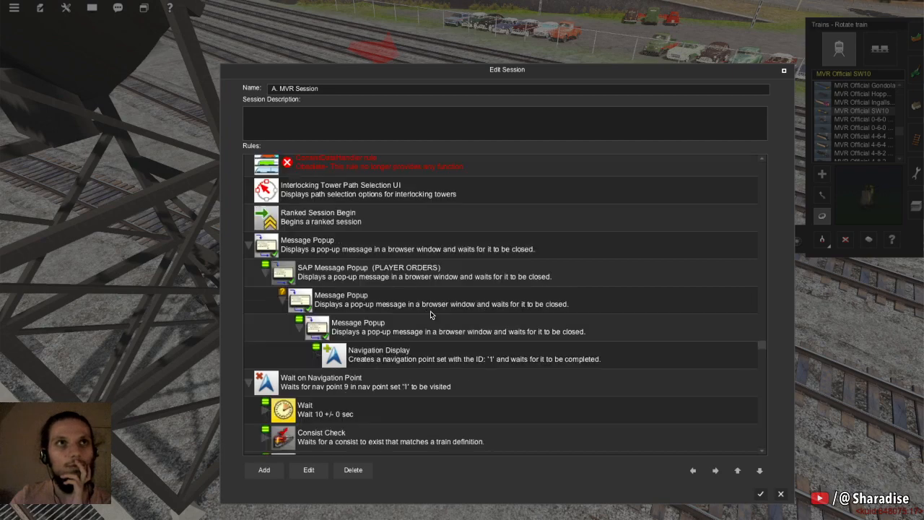
left_click(318, 165)
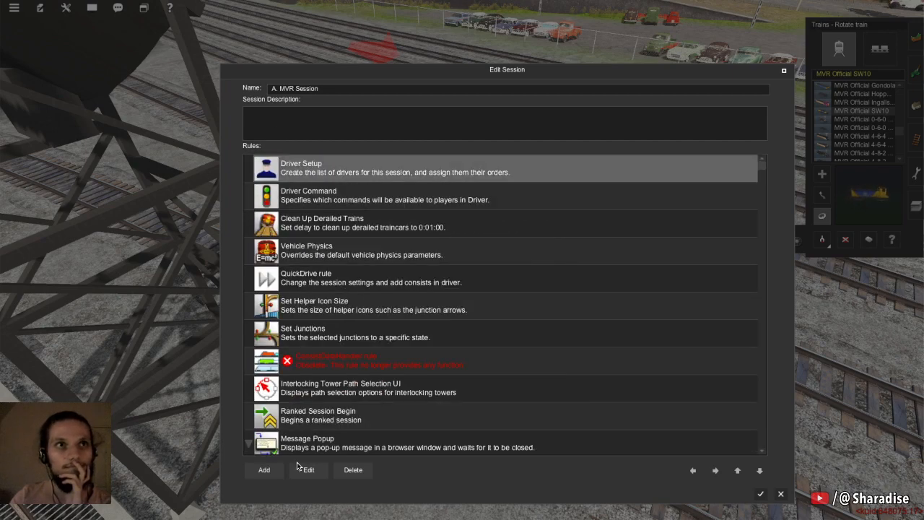
left_click(306, 470)
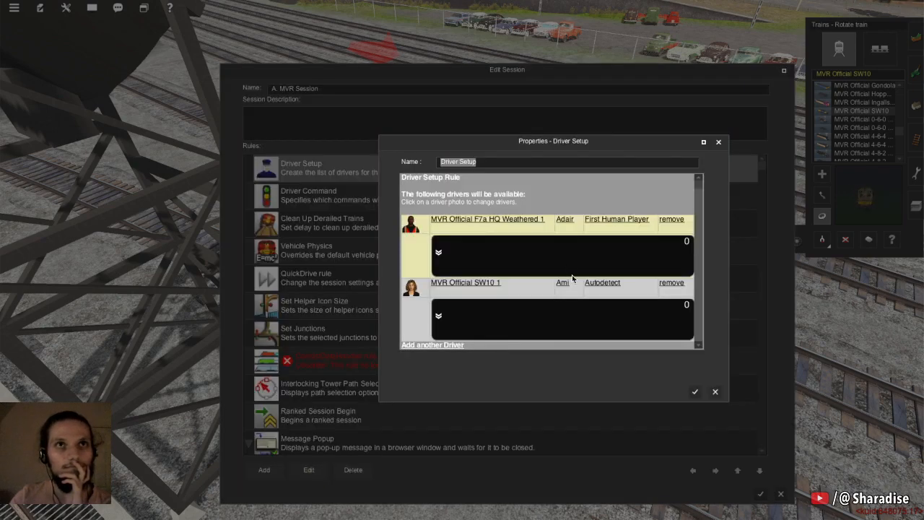
left_click(695, 394)
Reopen the Driver Schedule Rule's properties to check its driver assignment, and close them
scroll(515, 351, "down", 10)
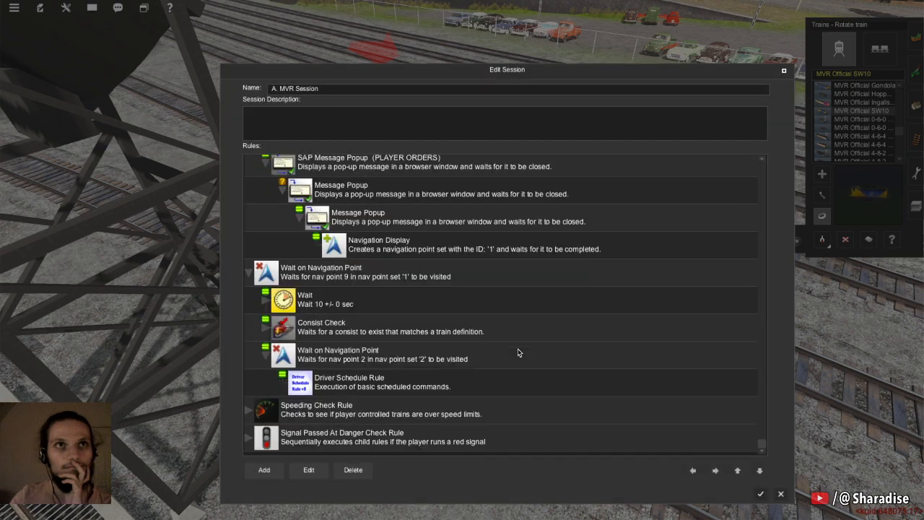
left_click(369, 391)
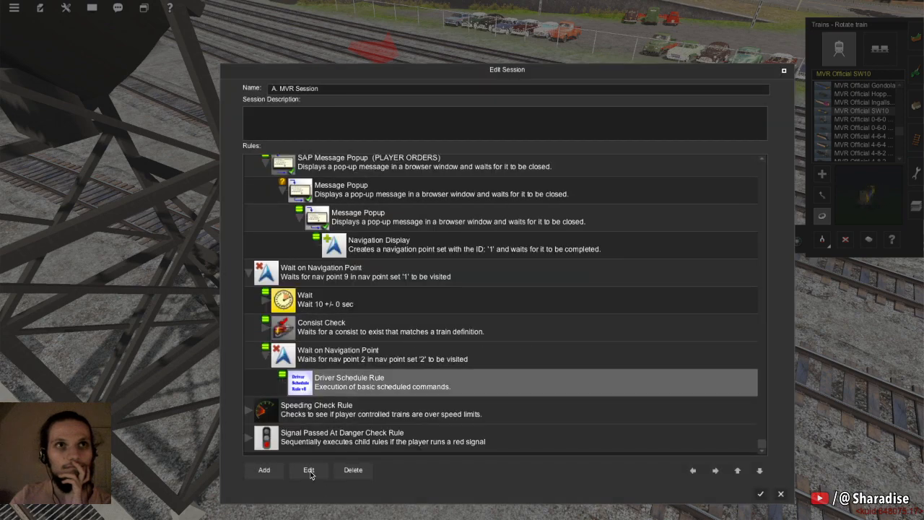
left_click(309, 470)
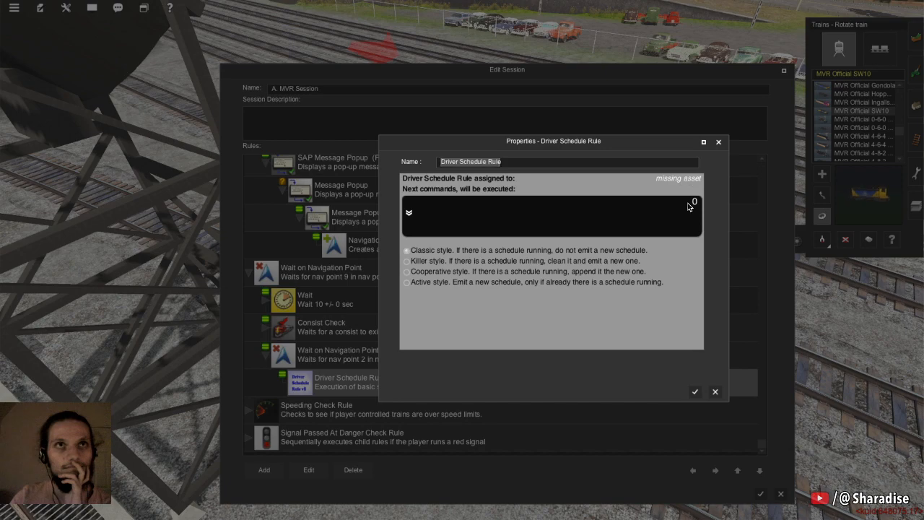
left_click(692, 390)
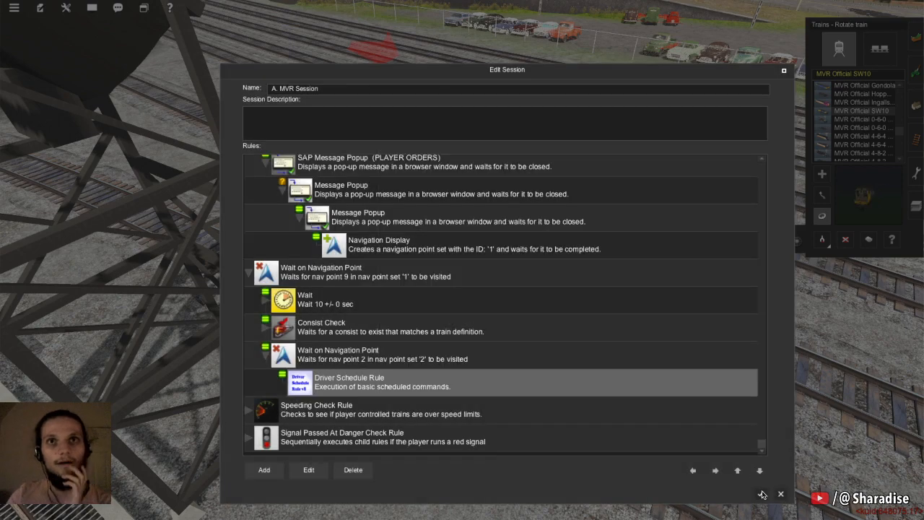
Accept the session's rule edits and save the session over the existing one
left_click(761, 494)
key("ctrl+s")
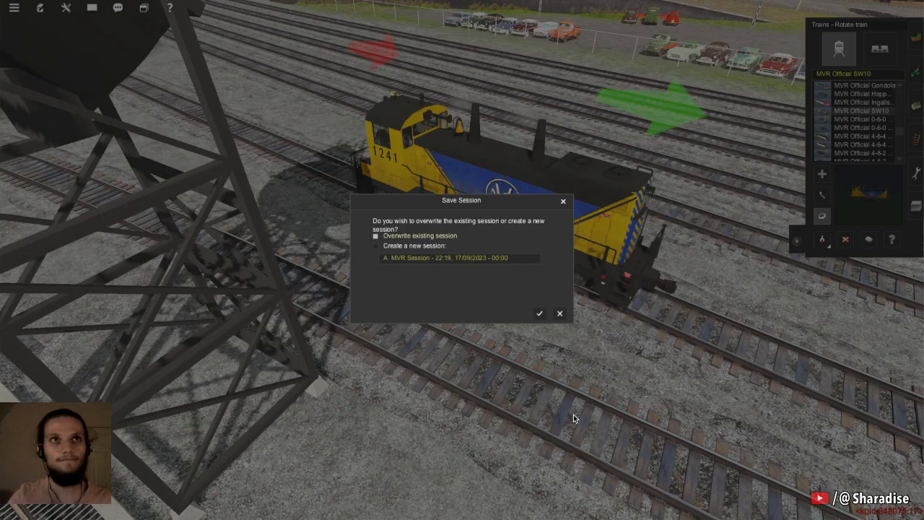
key("Return")
Exit Surveyor without saving further changes and reopen A. MVR Session for editing
right_click(507, 330)
key("Escape")
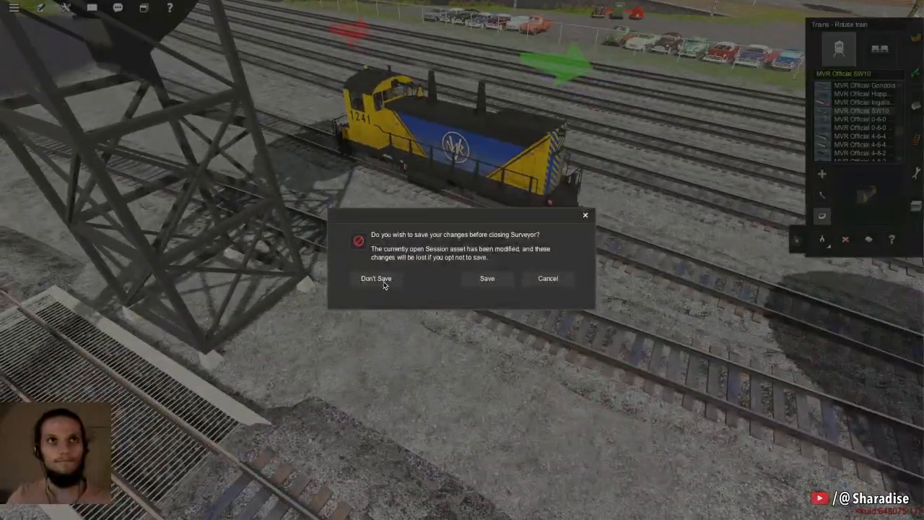
left_click(378, 278)
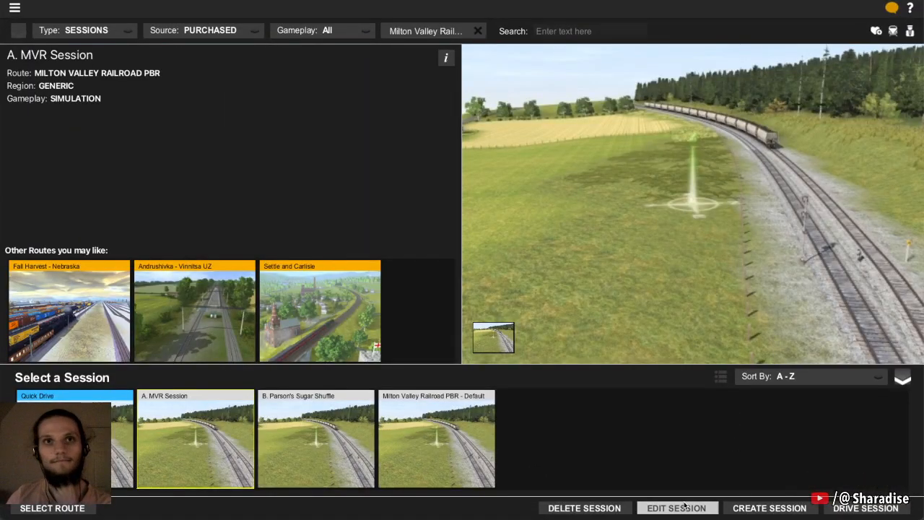
left_click(684, 508)
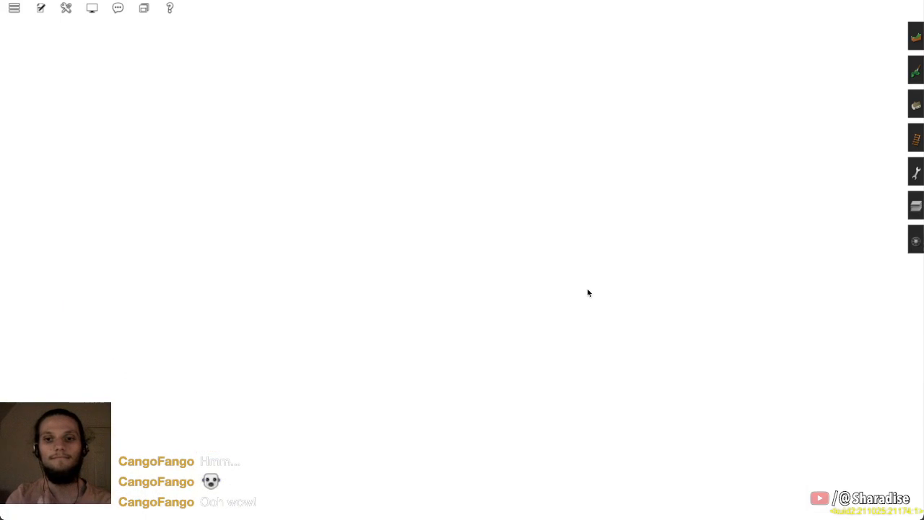
Recheck the Driver Schedule Rule's driver assignment in the session rules, and delete that rule
left_click(41, 8)
left_click(51, 56)
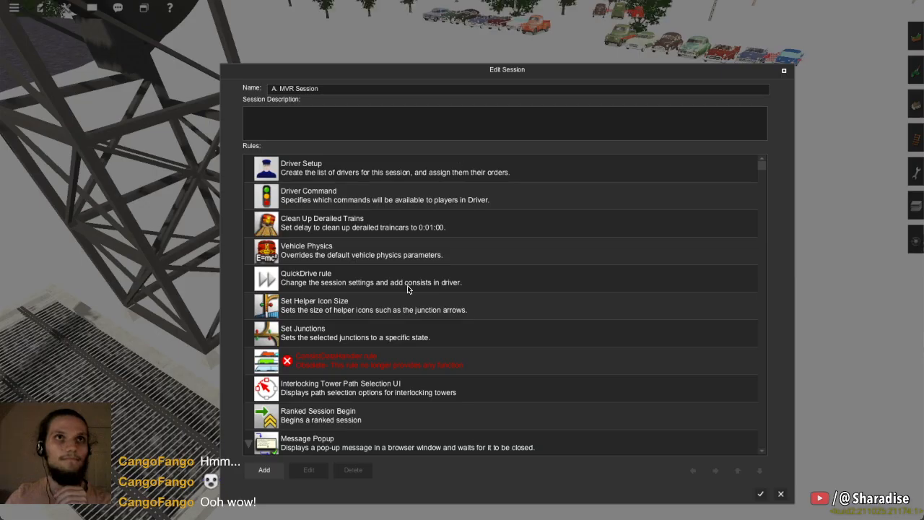
scroll(410, 286, "down", 10)
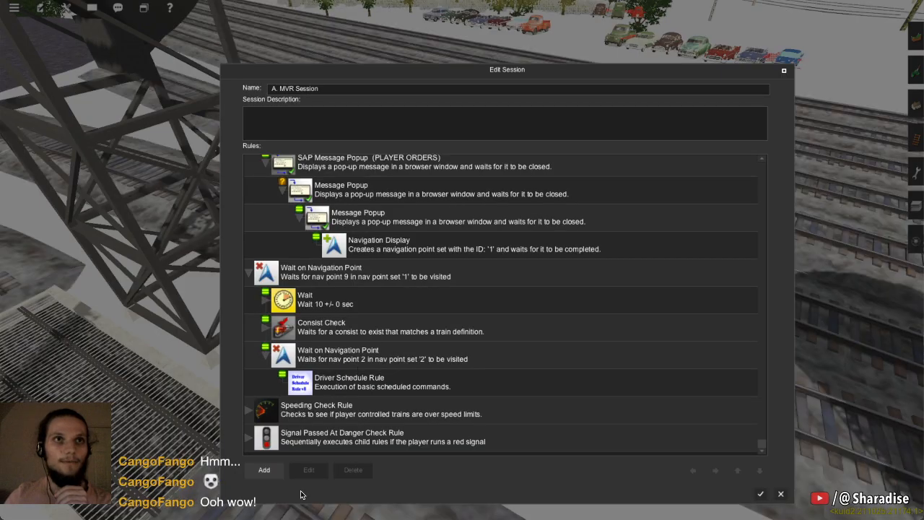
left_click(363, 388)
left_click(311, 471)
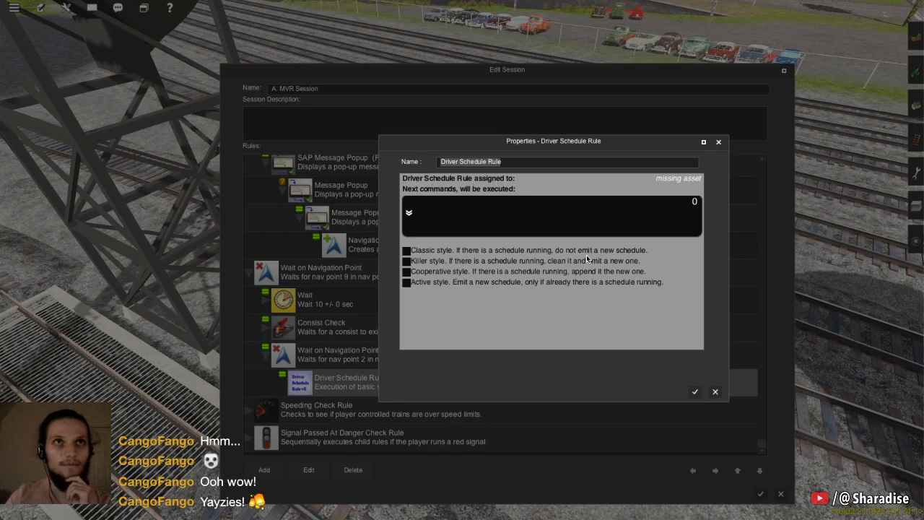
left_click(716, 391)
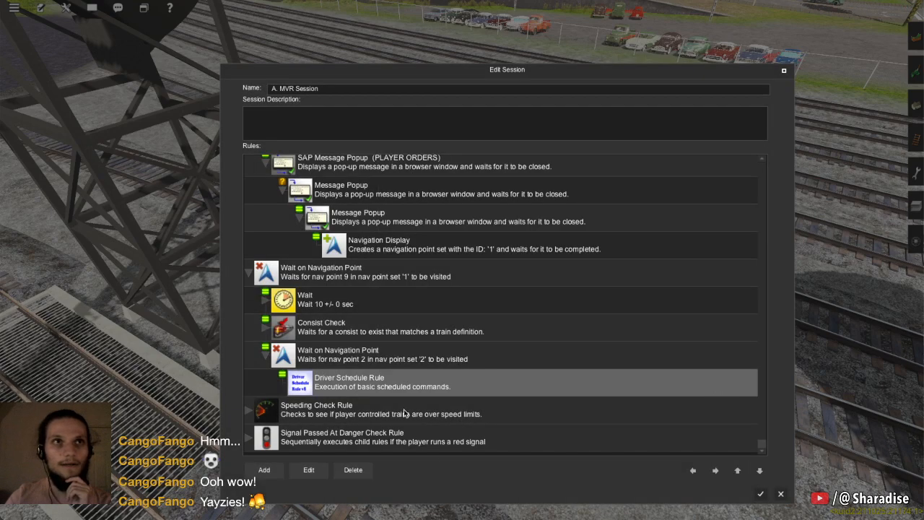
left_click(352, 470)
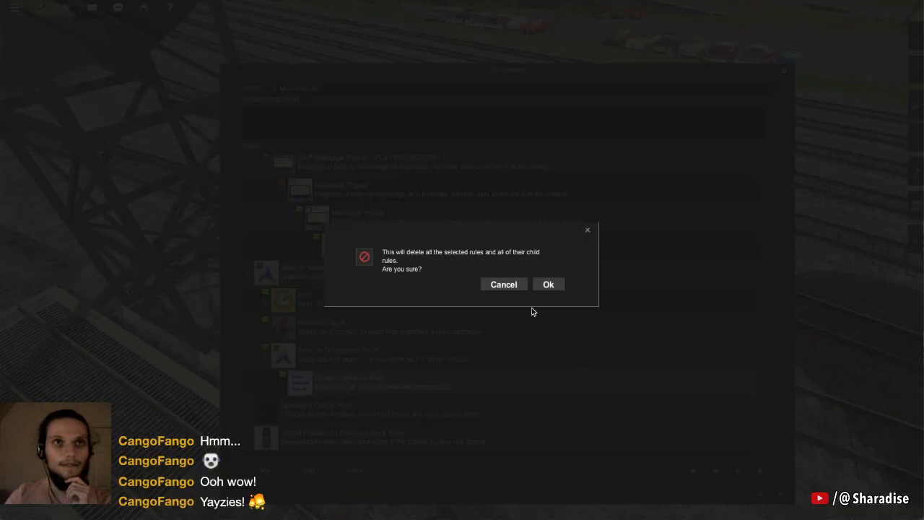
left_click(548, 285)
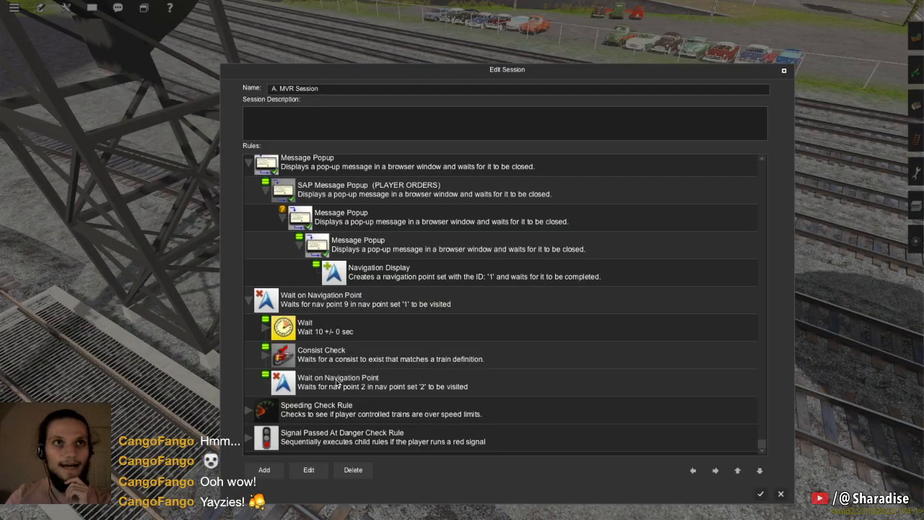
Start adding a rule at the Wait on Navigation Point rule for nav point 2 in set '2', and select Driver Schedule Rule
left_click(337, 383)
left_click(272, 471)
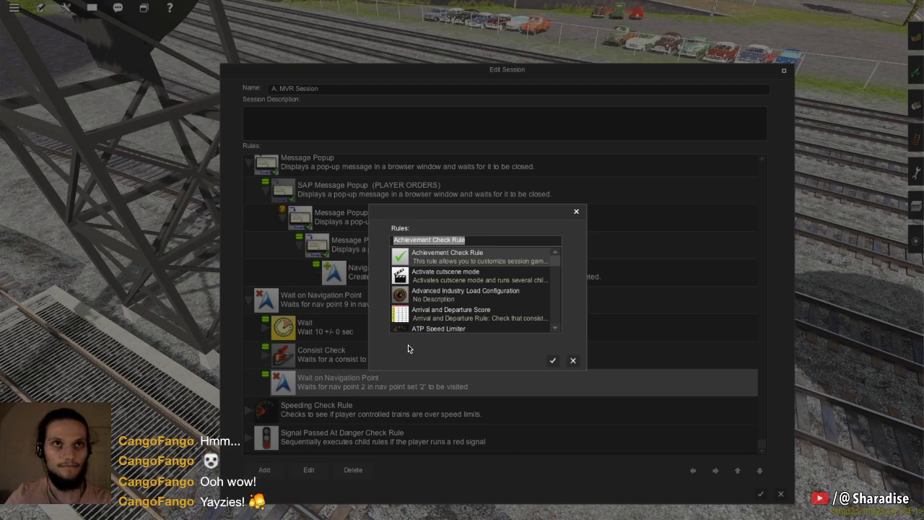
type("driver")
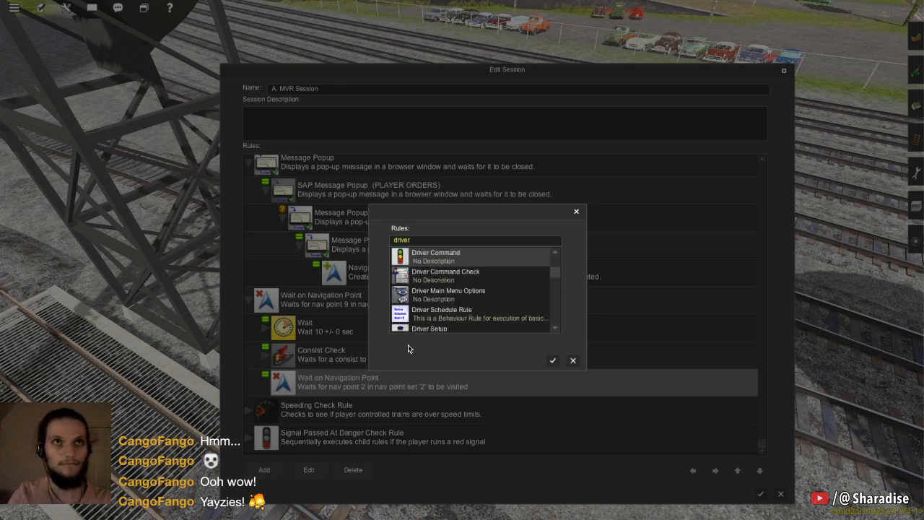
left_click(509, 313)
Look through the remaining available rules, from Driver Setup to WorkTable, for one suited to scheduling the driver
scroll(498, 296, "down", 5)
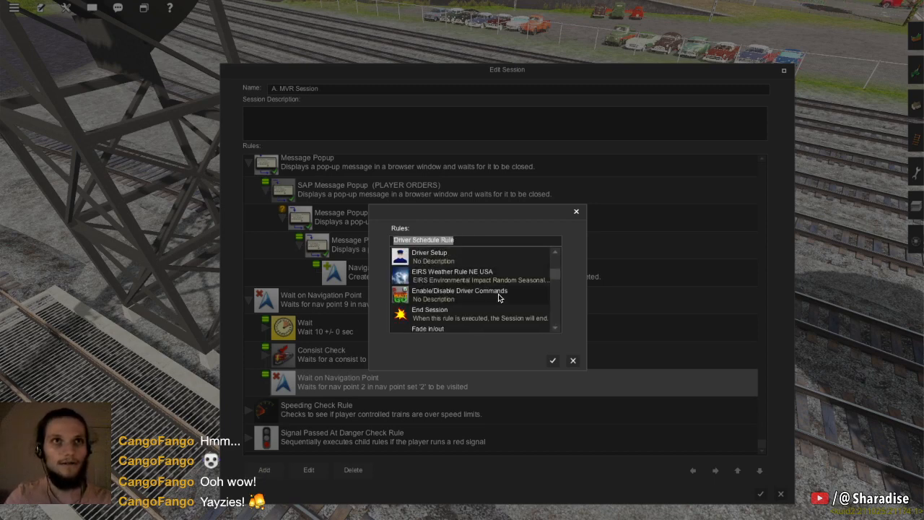
scroll(498, 296, "down", 6)
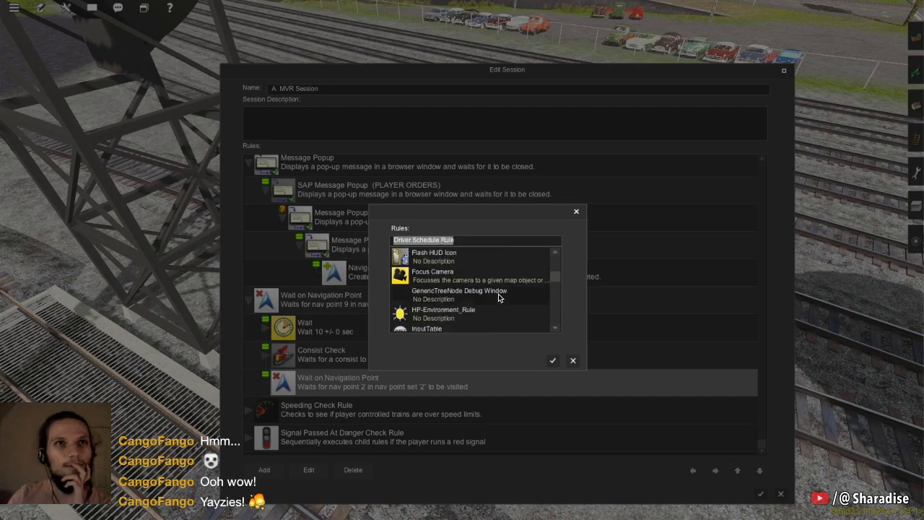
scroll(498, 298, "down", 4)
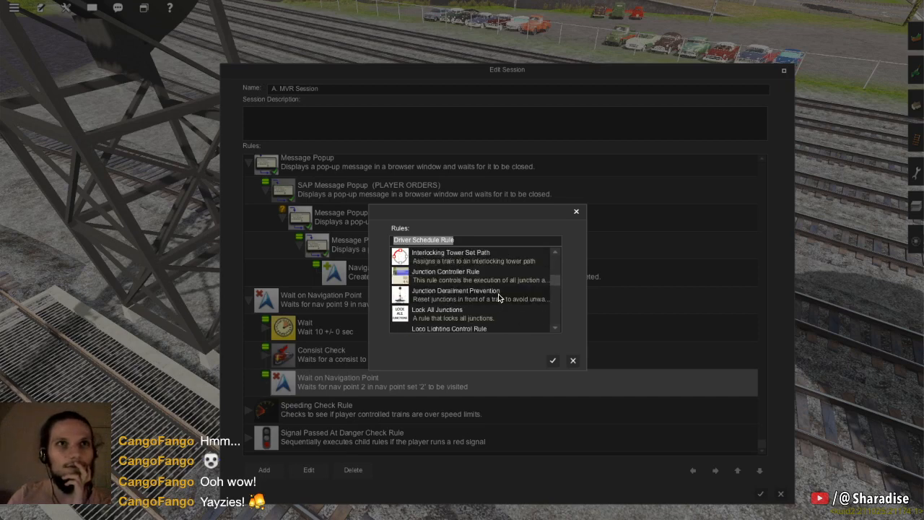
scroll(499, 297, "down", 5)
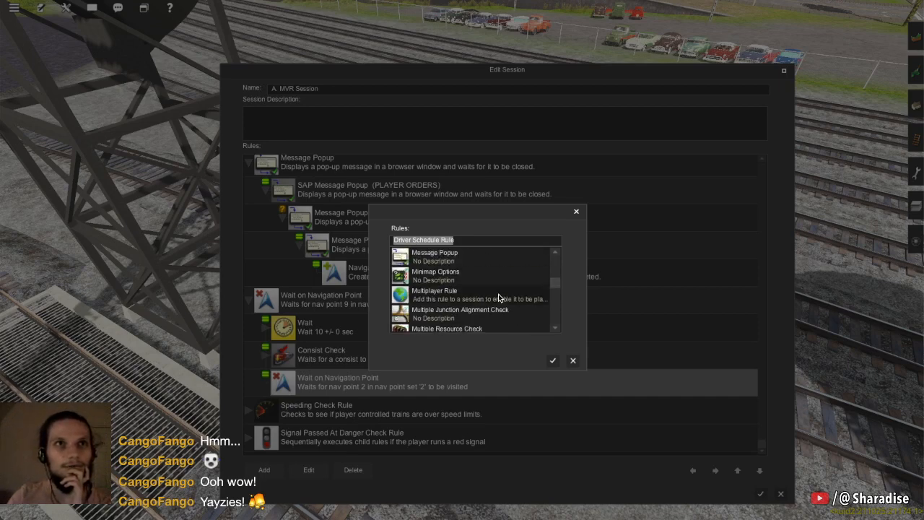
scroll(499, 297, "down", 5)
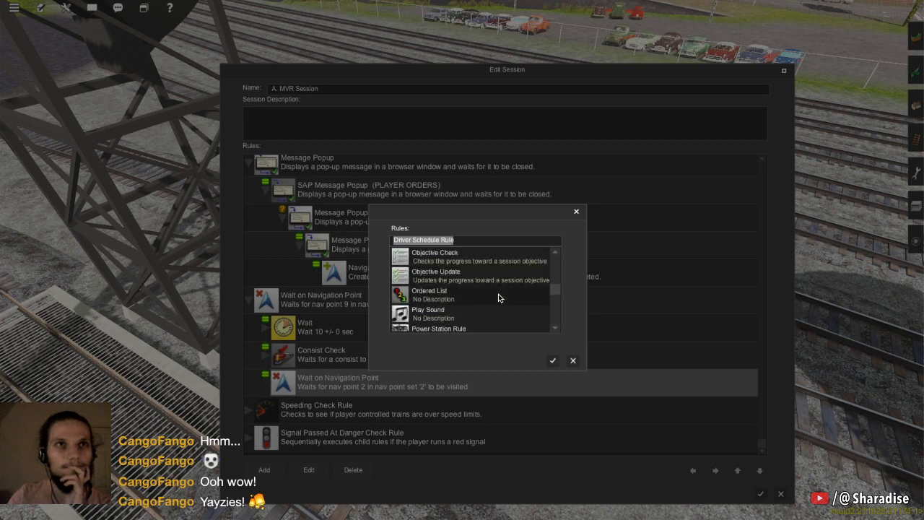
scroll(498, 298, "down", 5)
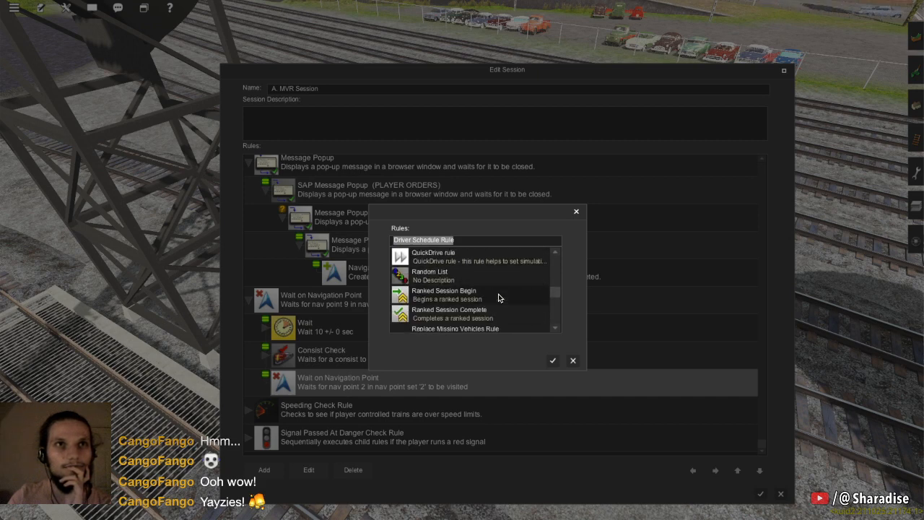
scroll(499, 298, "down", 4)
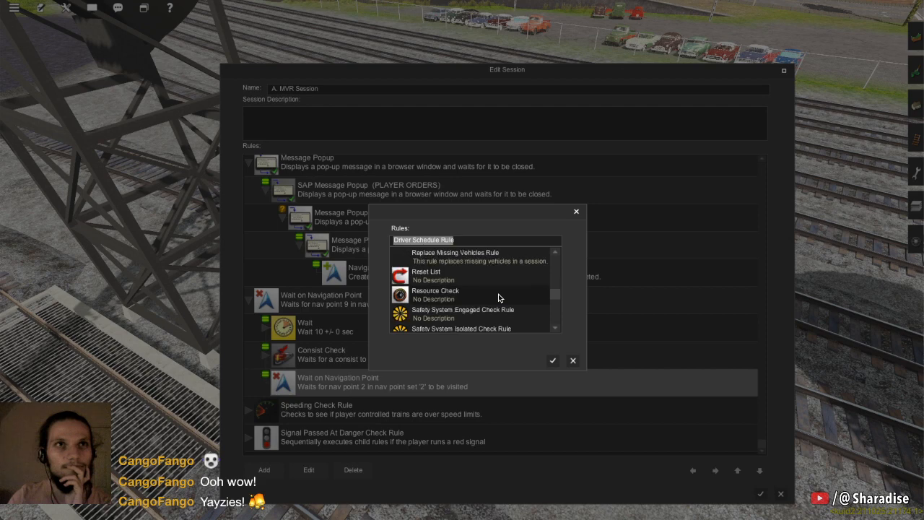
scroll(498, 298, "down", 5)
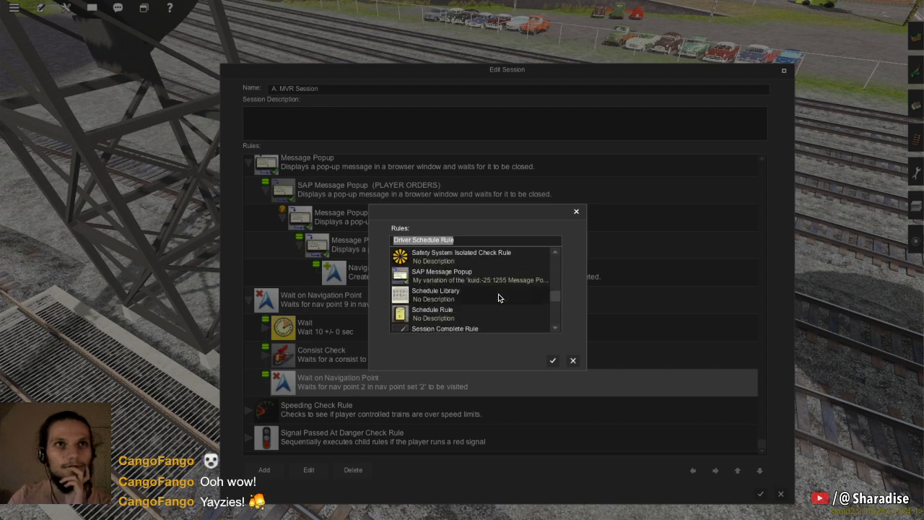
scroll(498, 298, "down", 4)
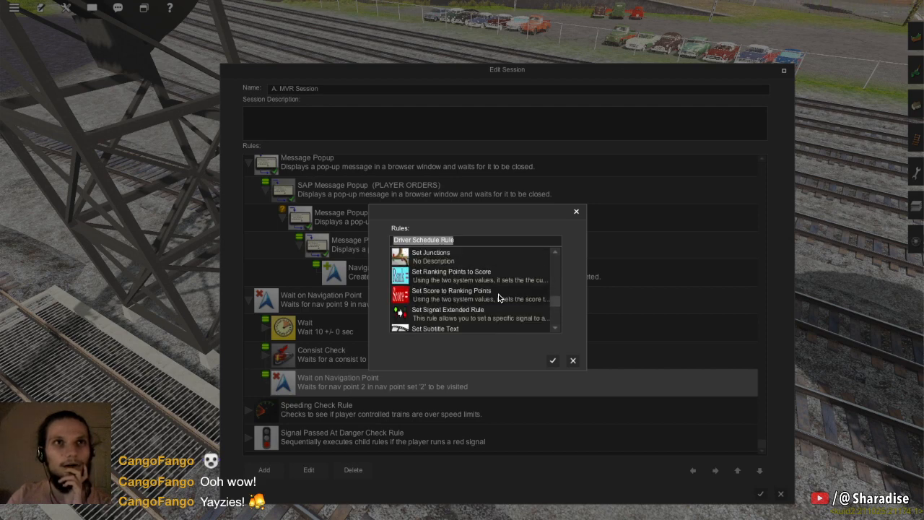
scroll(498, 298, "down", 5)
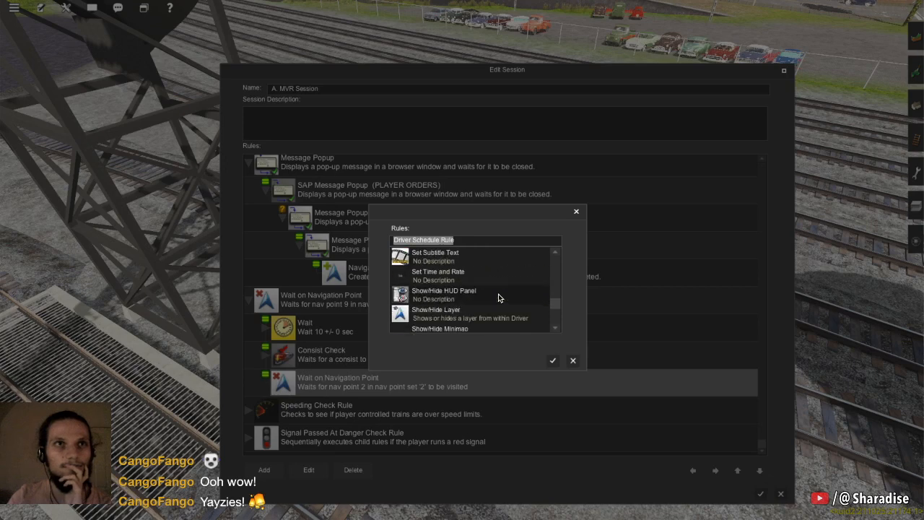
scroll(498, 297, "down", 5)
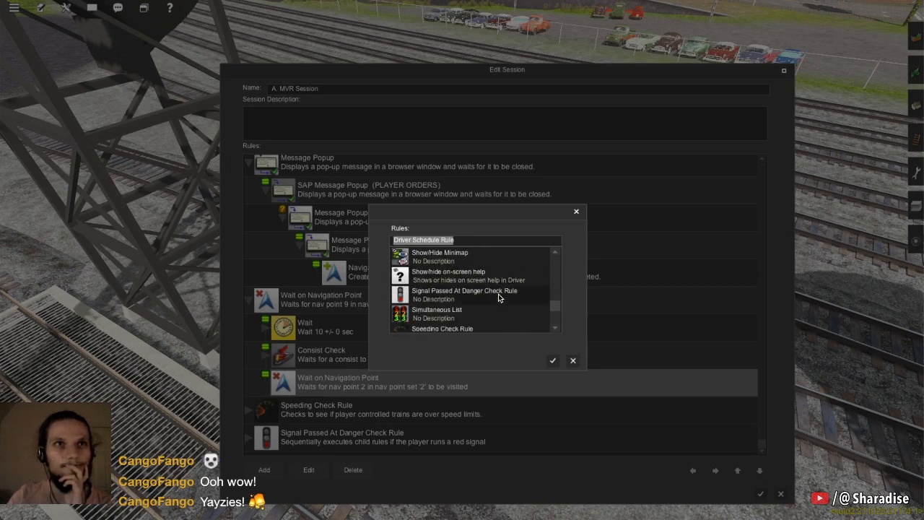
scroll(499, 298, "down", 4)
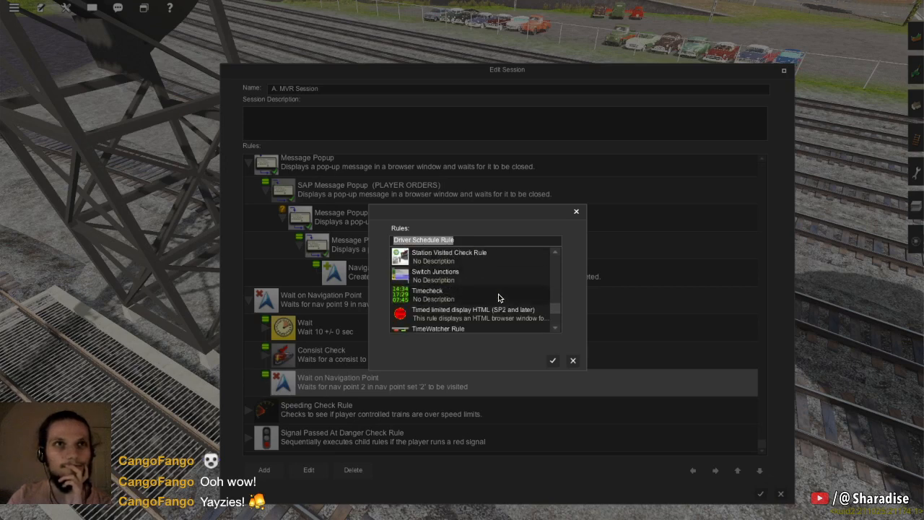
scroll(498, 297, "down", 5)
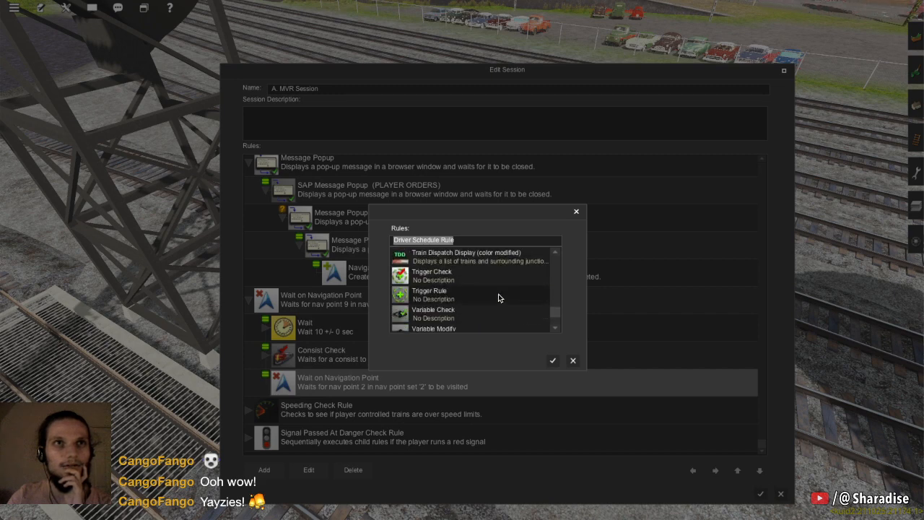
scroll(499, 298, "down", 6)
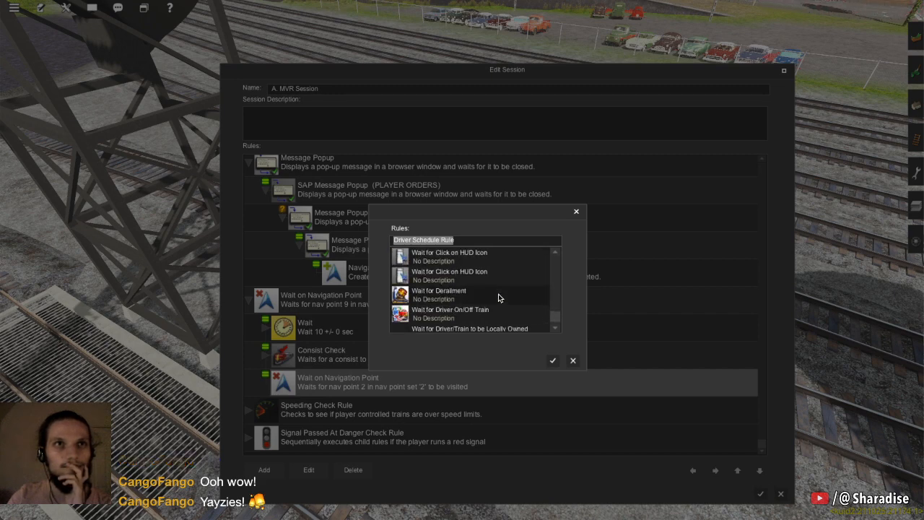
scroll(498, 298, "down", 6)
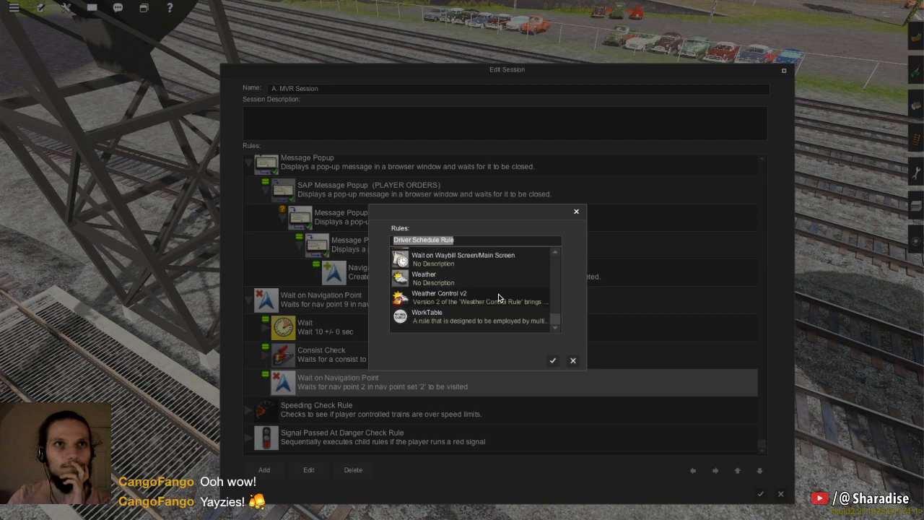
Add the Driver Schedule Rule after the nav point 2 wait rule and try to assign a driver by name in its properties
left_click(552, 362)
left_click(309, 470)
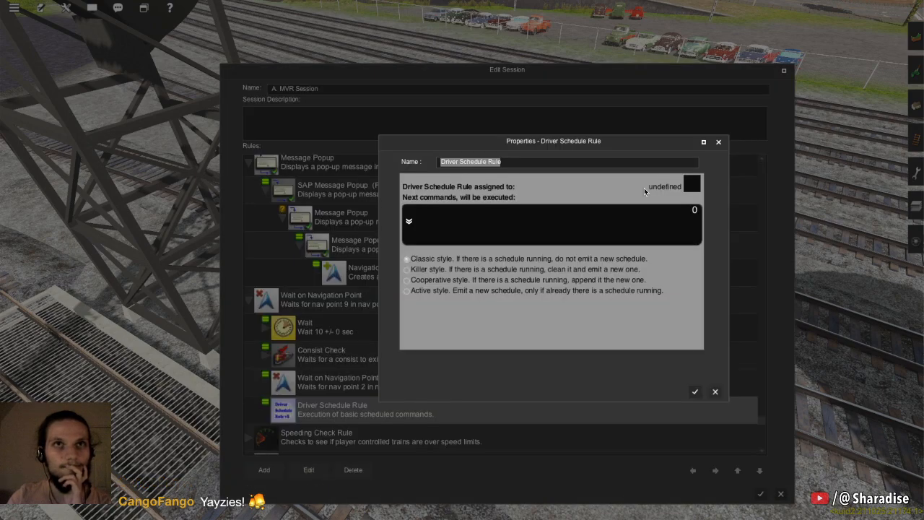
left_click(692, 185)
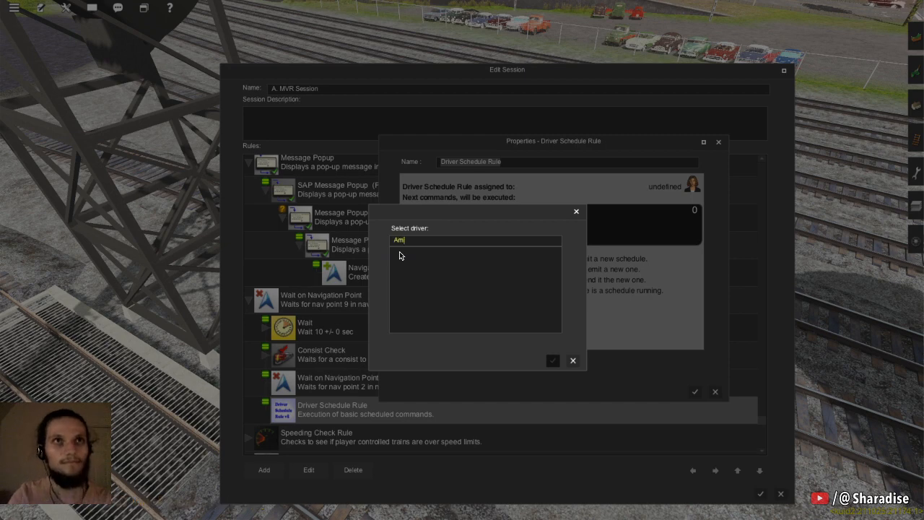
key("Escape")
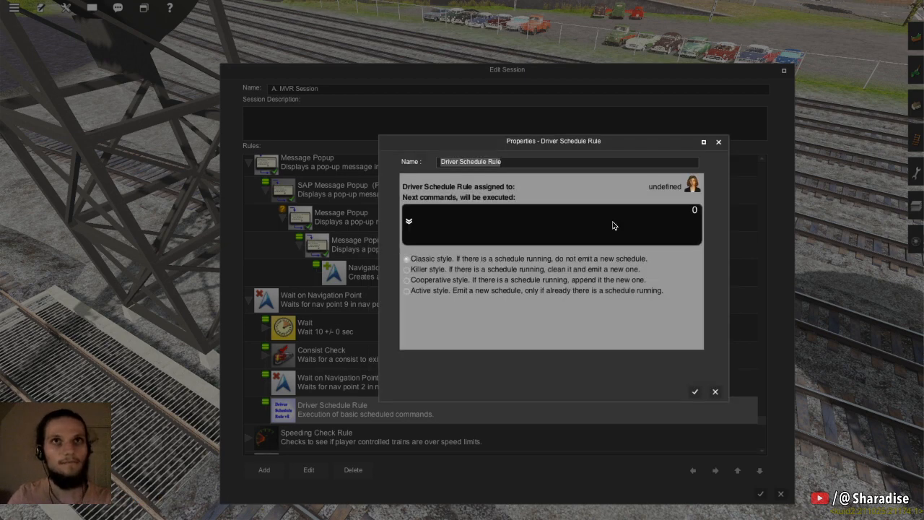
left_click(688, 188)
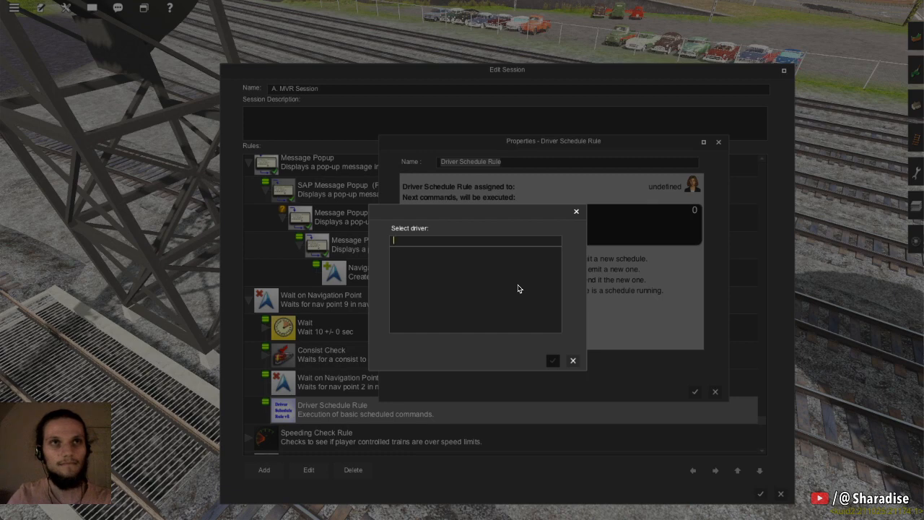
type("Ami")
key("Escape")
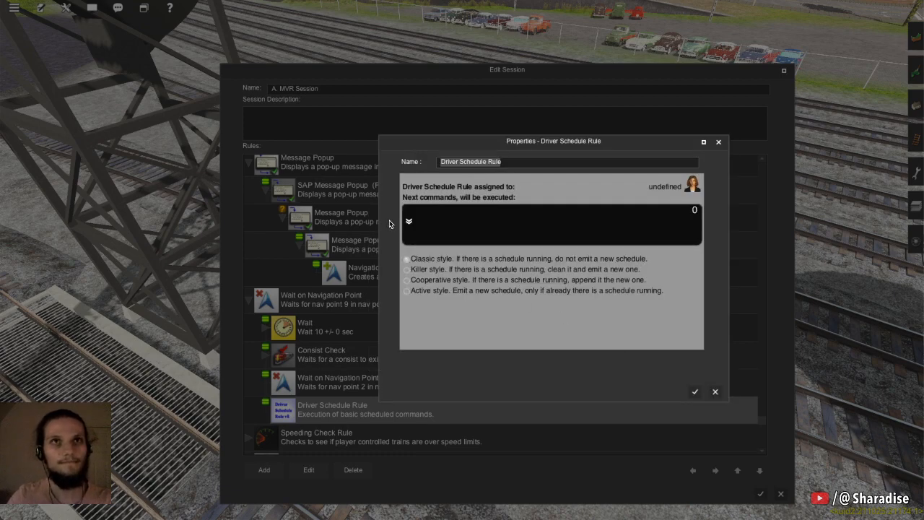
Accept the Driver Schedule Rule's properties, reopen them to check the driver assignment, and delete the rule
left_click(692, 392)
left_click(310, 470)
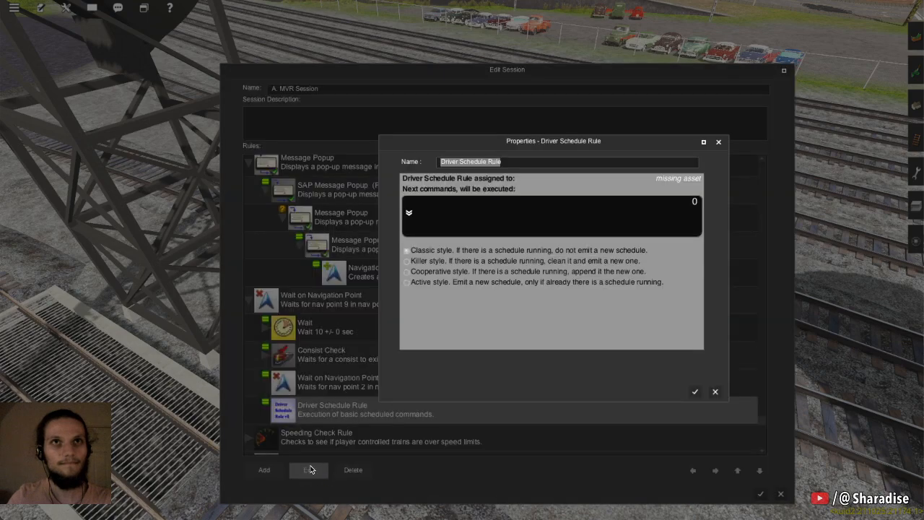
left_click(715, 392)
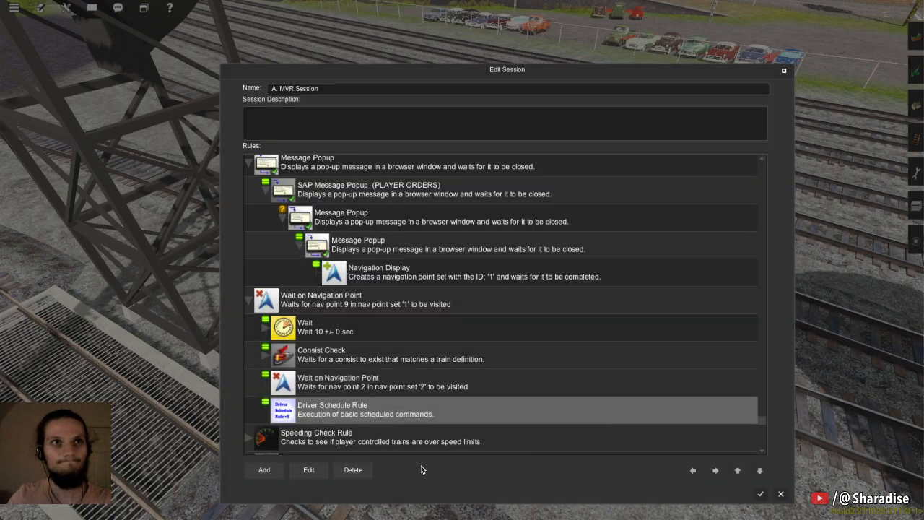
left_click(353, 470)
left_click(550, 284)
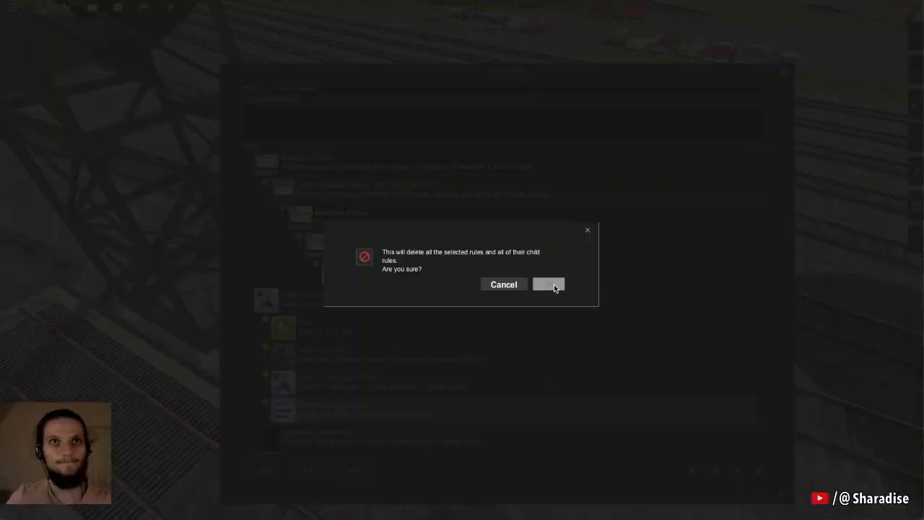
Search the available rules for "driver" and add a fresh Driver Schedule Rule to the session
left_click(266, 470)
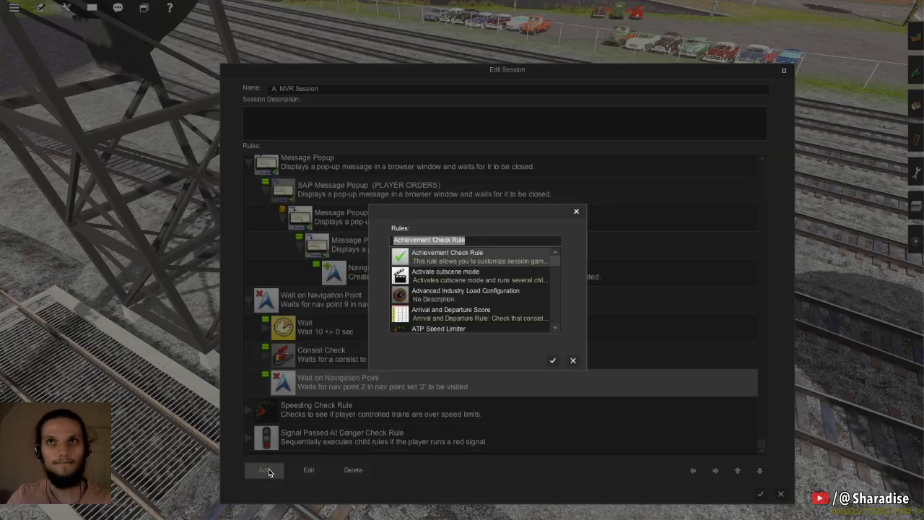
type("driver")
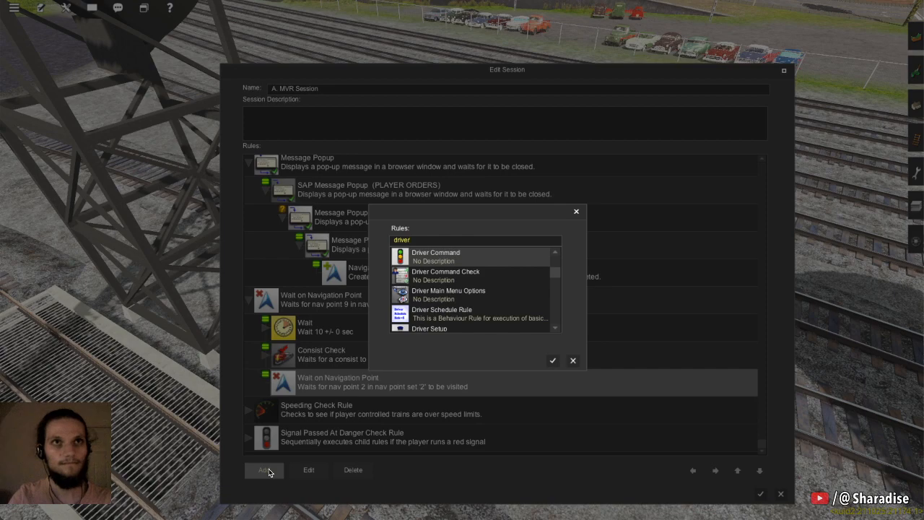
key("Down")
key("Down")
key("Down")
key("Return")
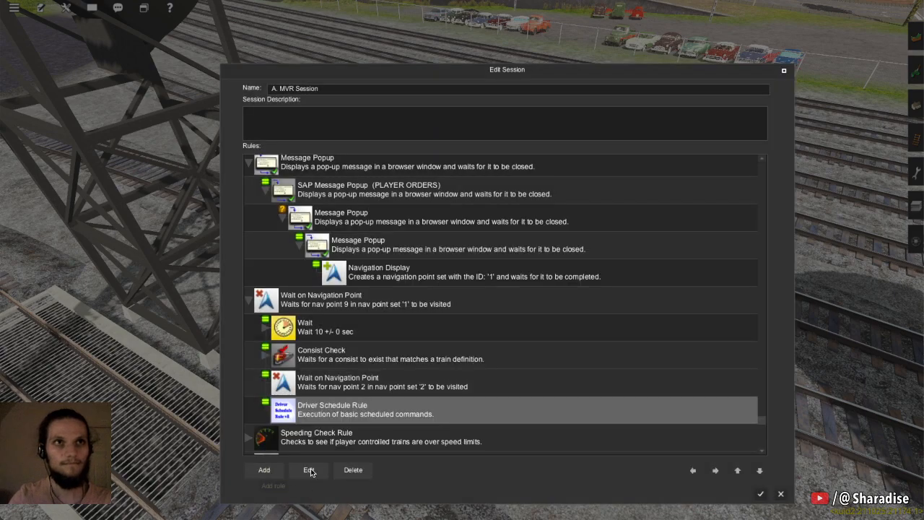
Reopen the new Driver Schedule Rule's properties repeatedly to inspect its assigned driver, and remove the rule from the session
left_click(309, 469)
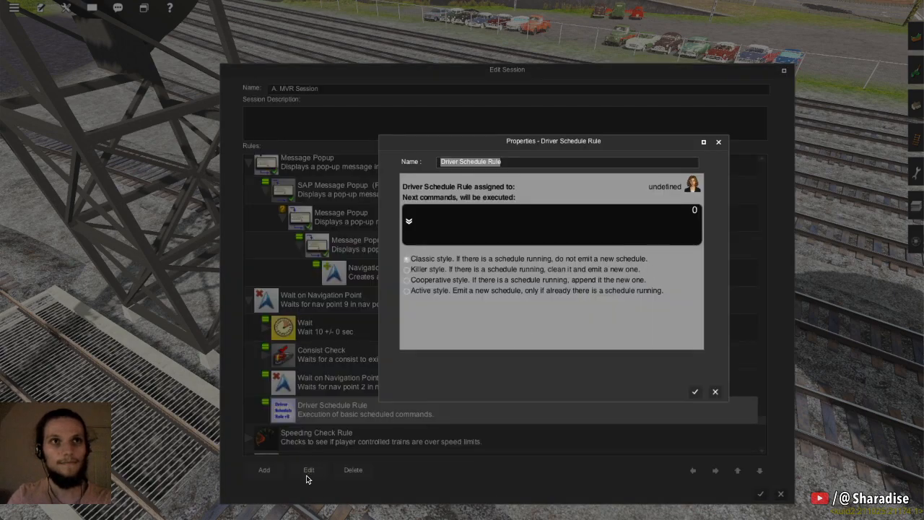
left_click(311, 470)
left_click(311, 470)
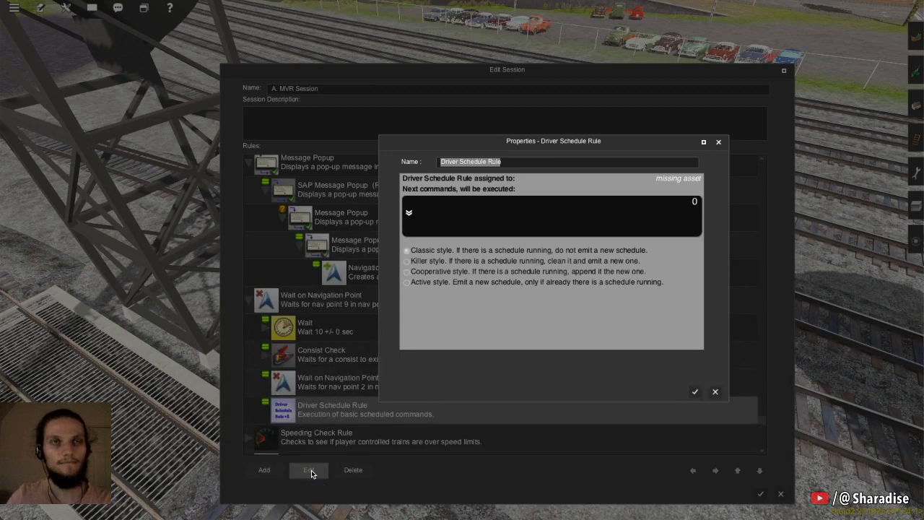
left_click(312, 470)
left_click(352, 470)
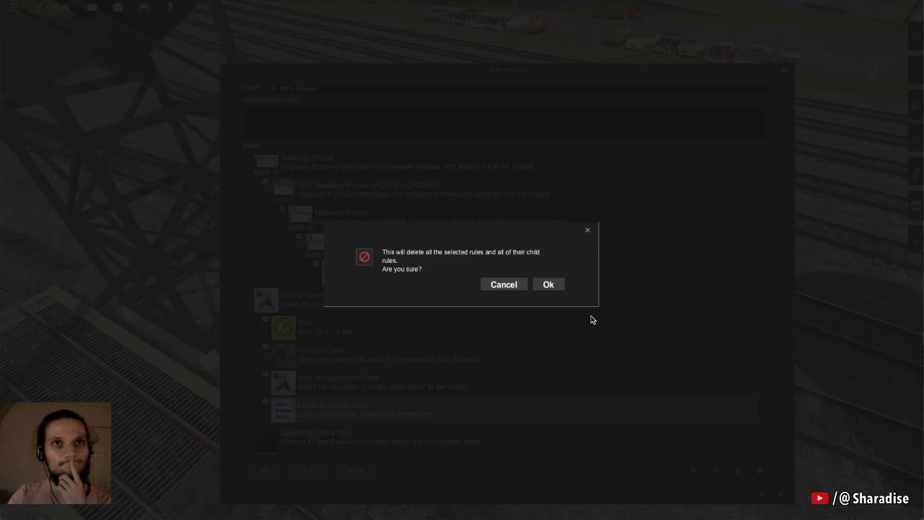
left_click(550, 284)
Start adding a rule at the Wait on Navigation Point rule for nav point 2 in set '2', choosing Driver Schedule Rule
left_click(302, 384)
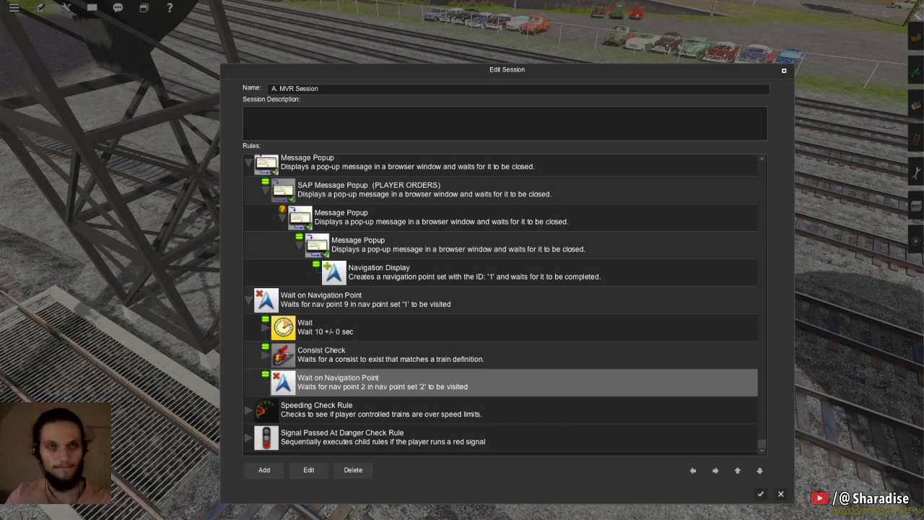
left_click(271, 476)
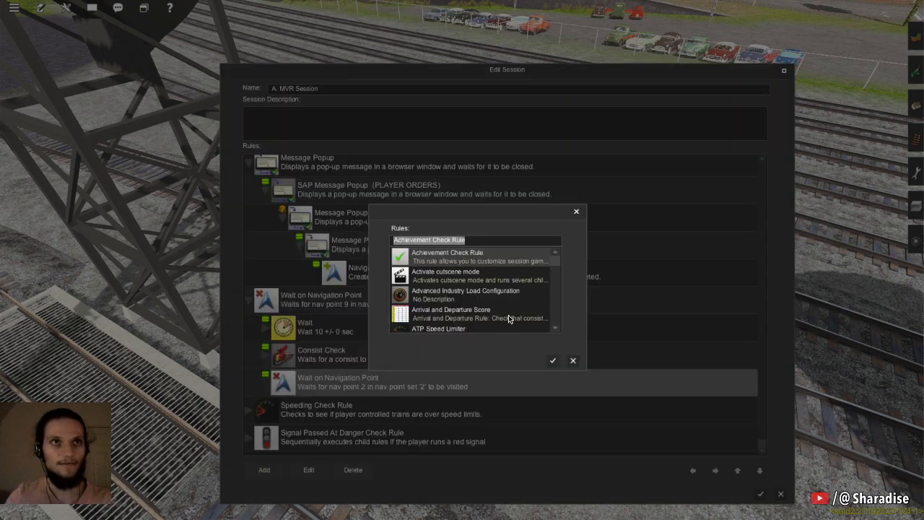
type("driver")
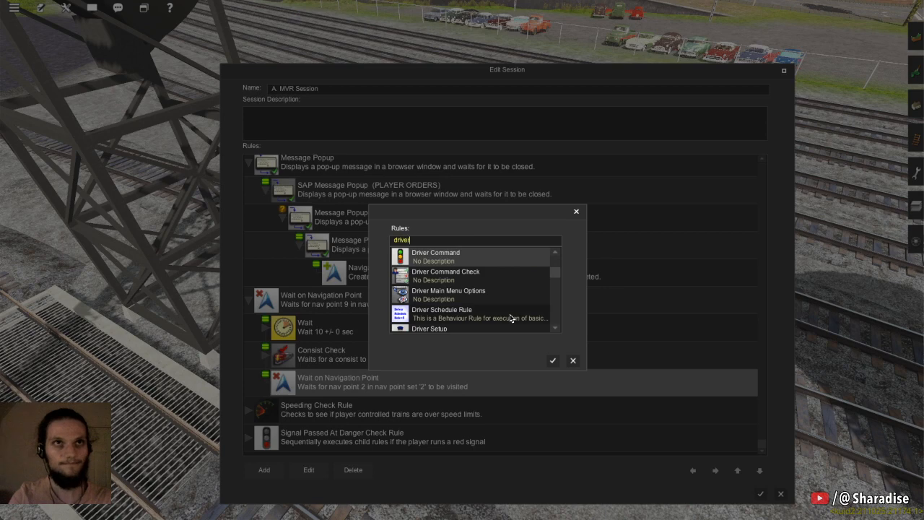
left_click(501, 312)
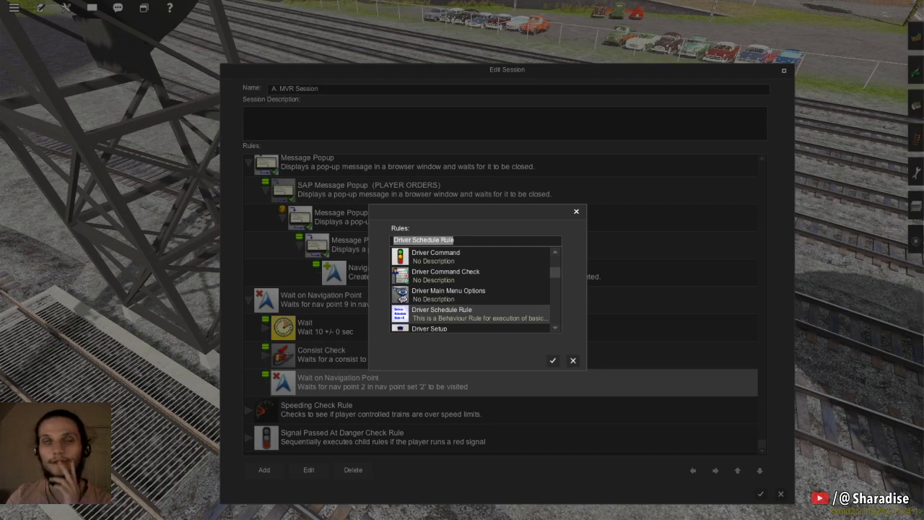
Switch to the Trainz forums in Safari and search them for "Driver Schedule Rule"
key("super+Tab")
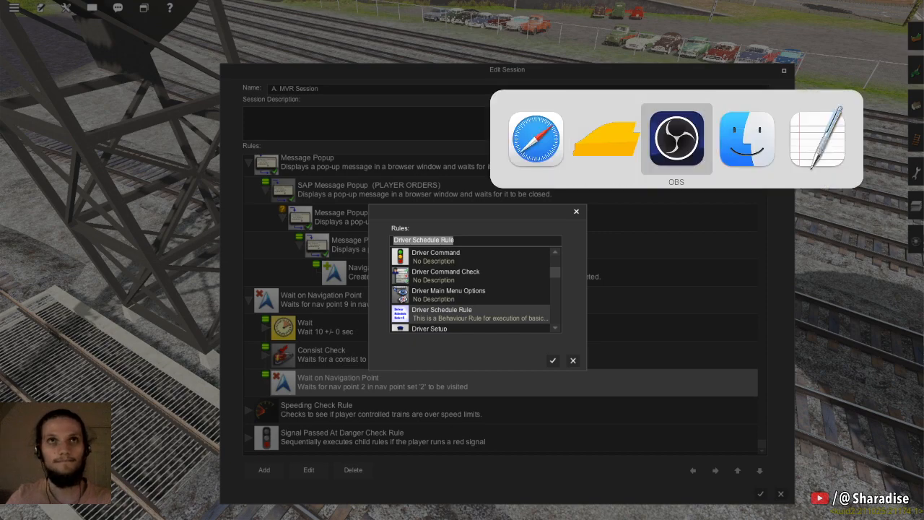
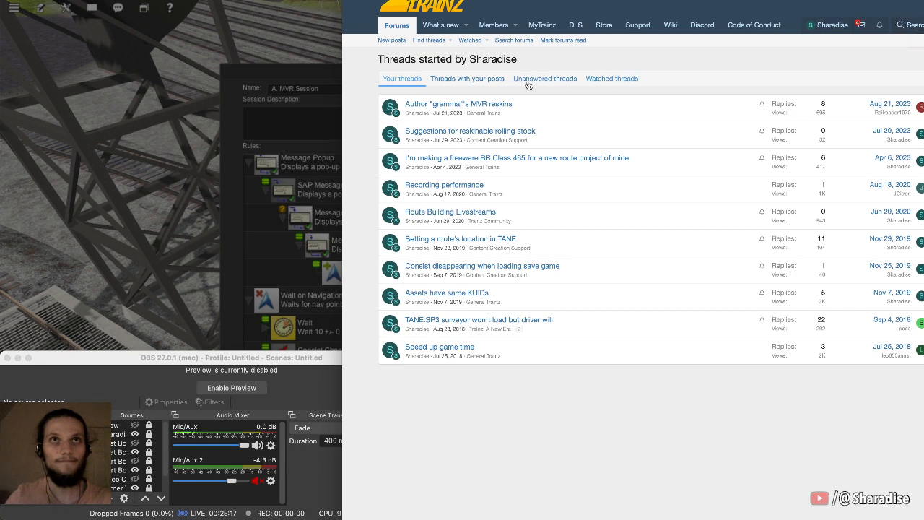
left_click(905, 26)
left_click_drag(896, 2, 561, 338)
left_click(547, 421)
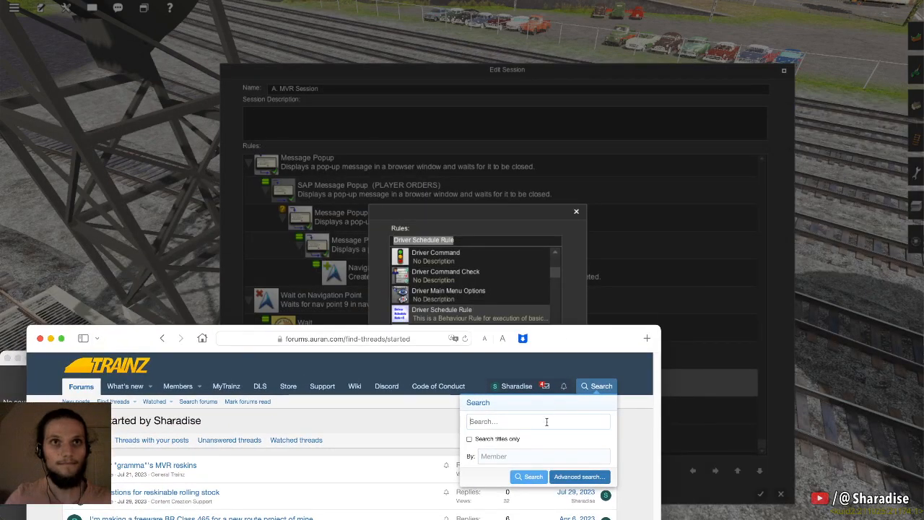
type("Driver Sc")
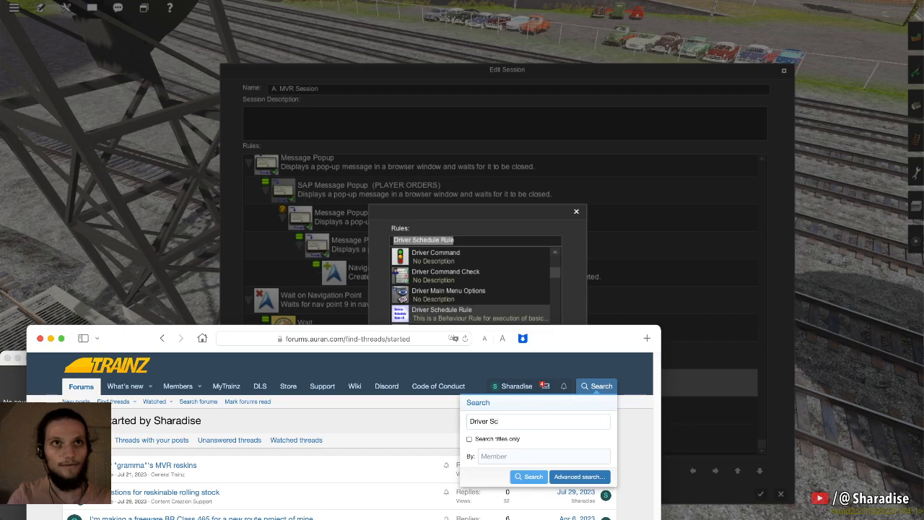
type("hedule r")
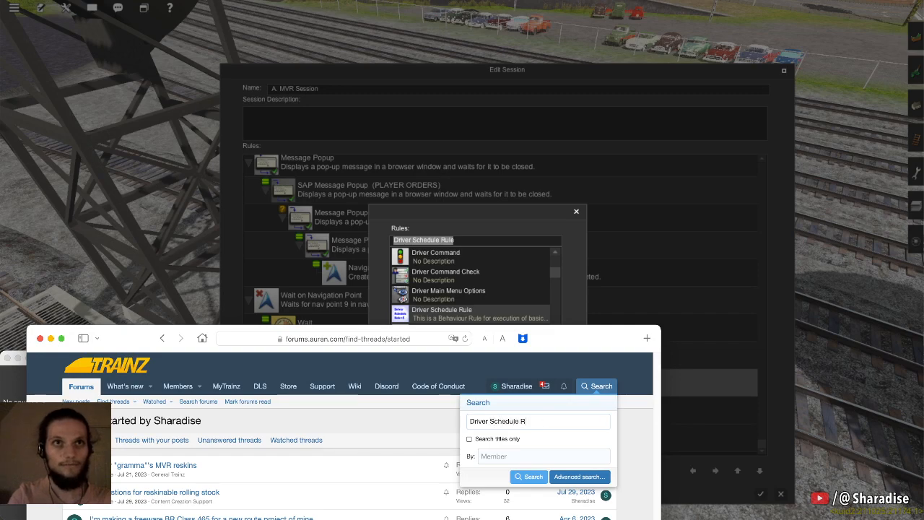
type("ule")
key("Return")
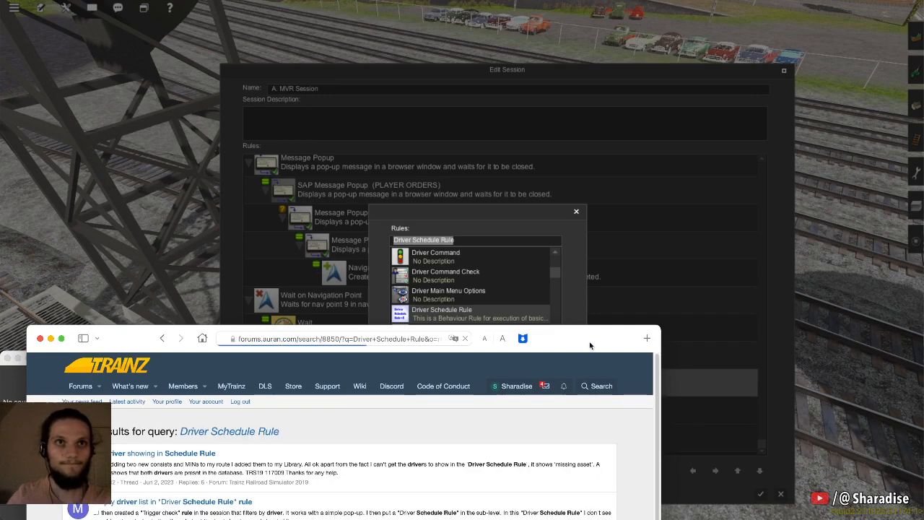
left_click_drag(589, 338, 835, 115)
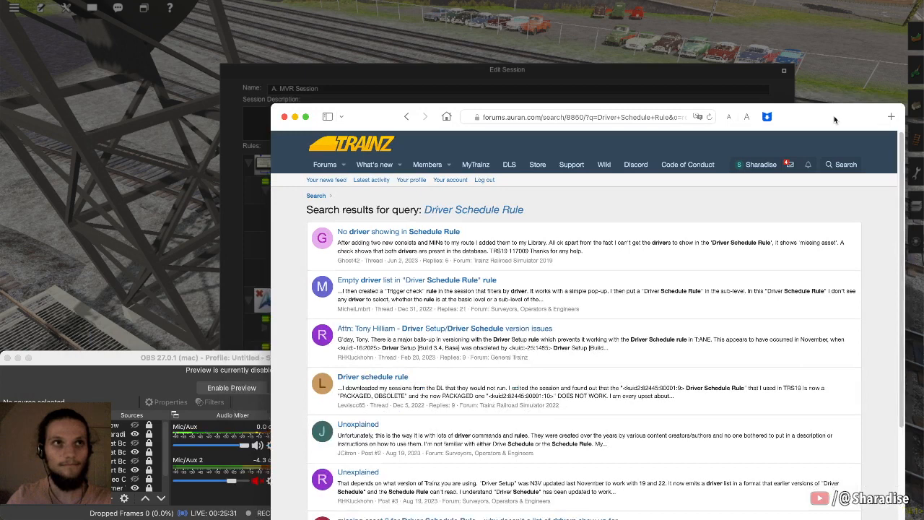
Open the thread "No driver showing in Schedule Rule" and read its replies for the cause of the missing drivers and a fix
left_click(423, 235)
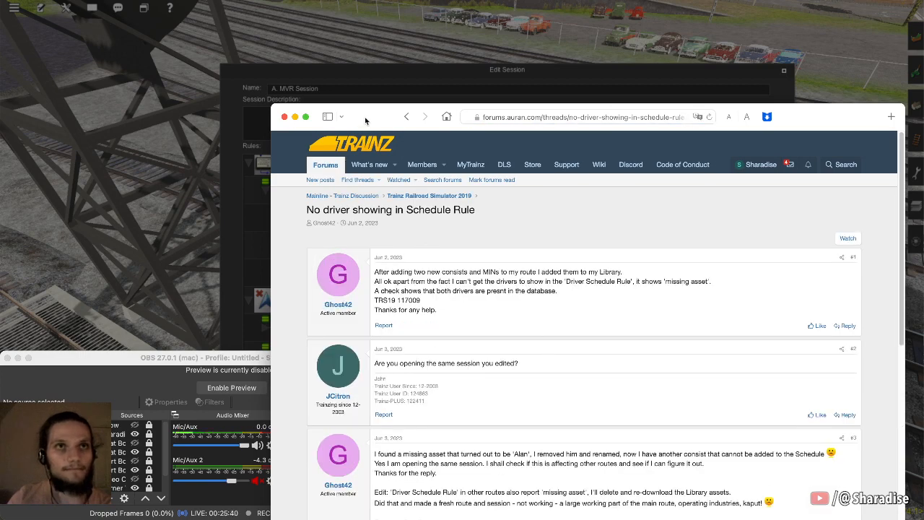
left_click_drag(366, 120, 371, 51)
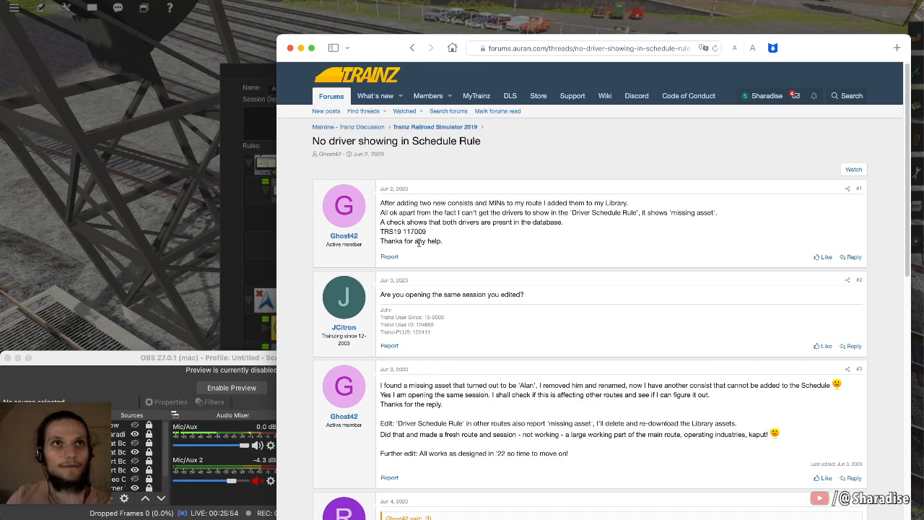
scroll(570, 311, "down", 5)
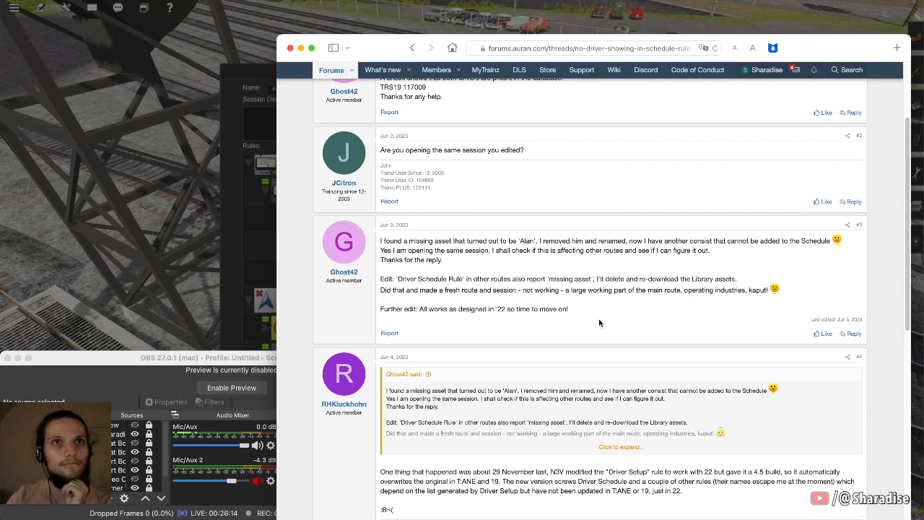
scroll(599, 323, "down", 5)
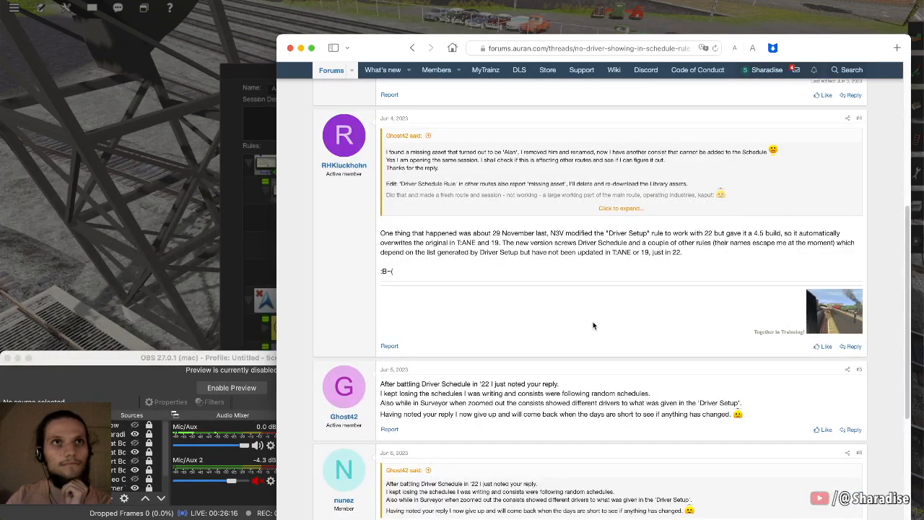
scroll(593, 325, "up", 2)
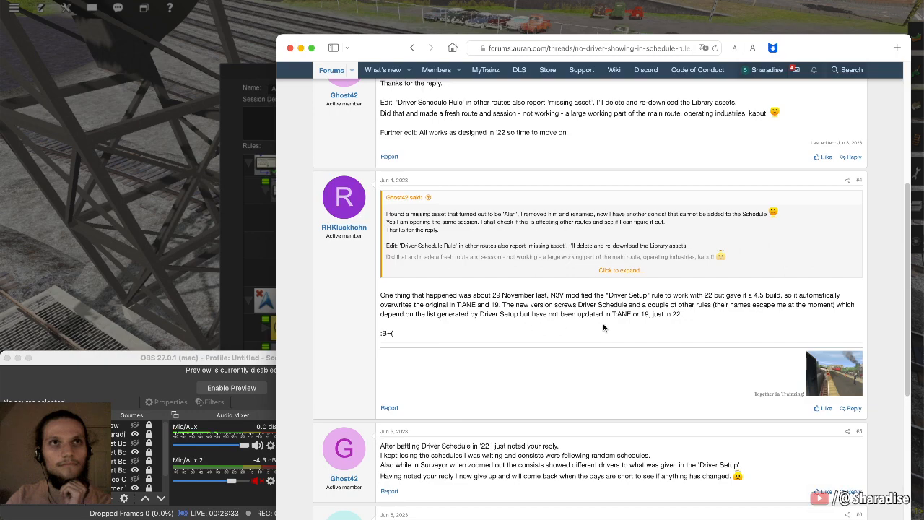
scroll(625, 326, "down", 2)
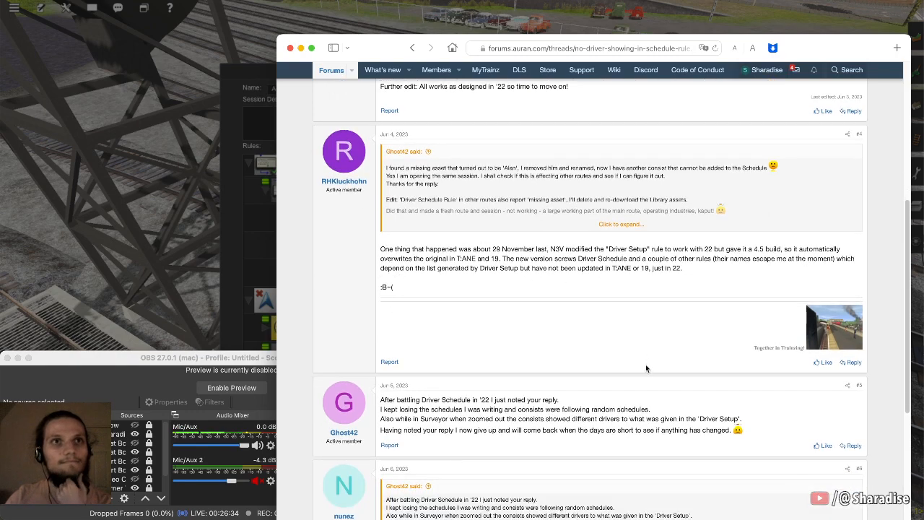
scroll(646, 369, "down", 1)
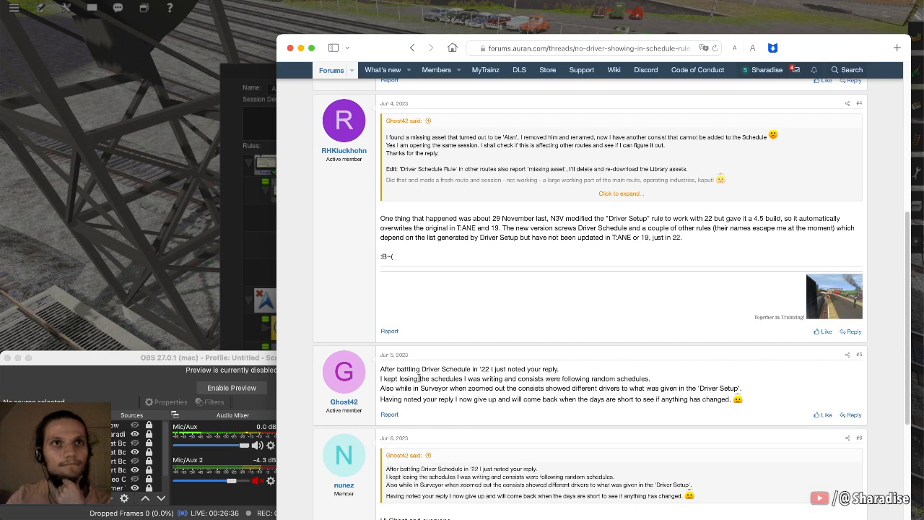
scroll(512, 378, "down", 2)
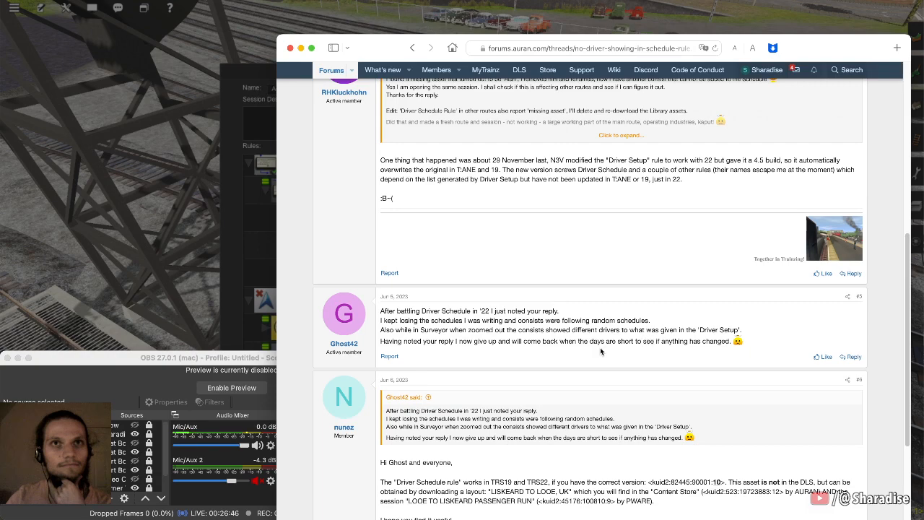
scroll(600, 351, "down", 3)
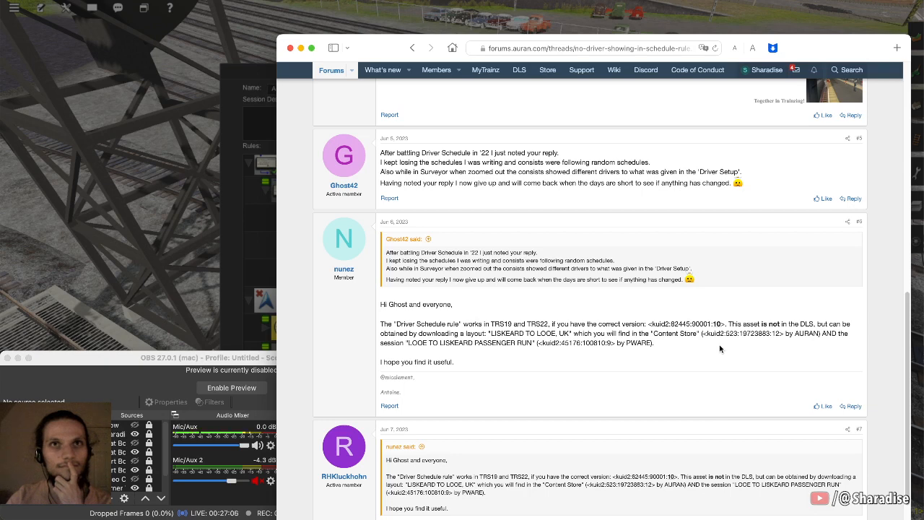
scroll(720, 349, "down", 1)
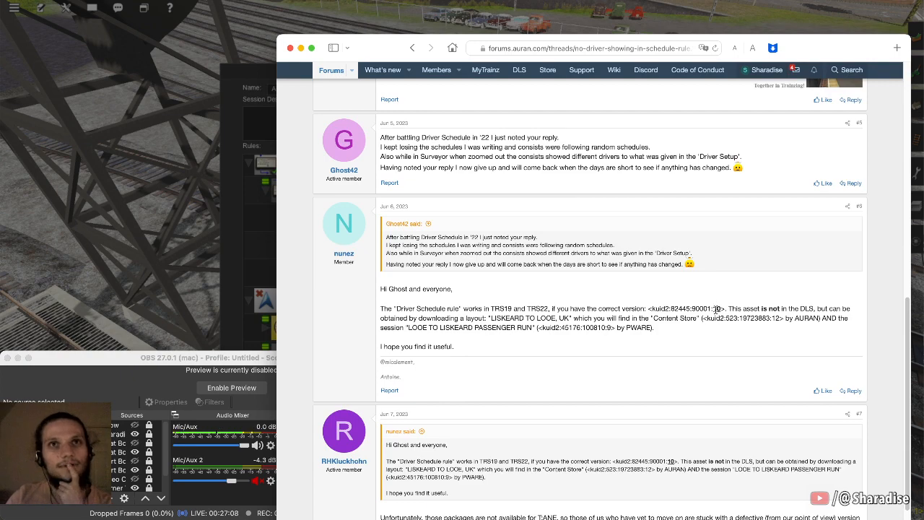
Read the remaining replies in the "No driver showing in Schedule Rule" thread and return to the search results
scroll(675, 414, "down", 10)
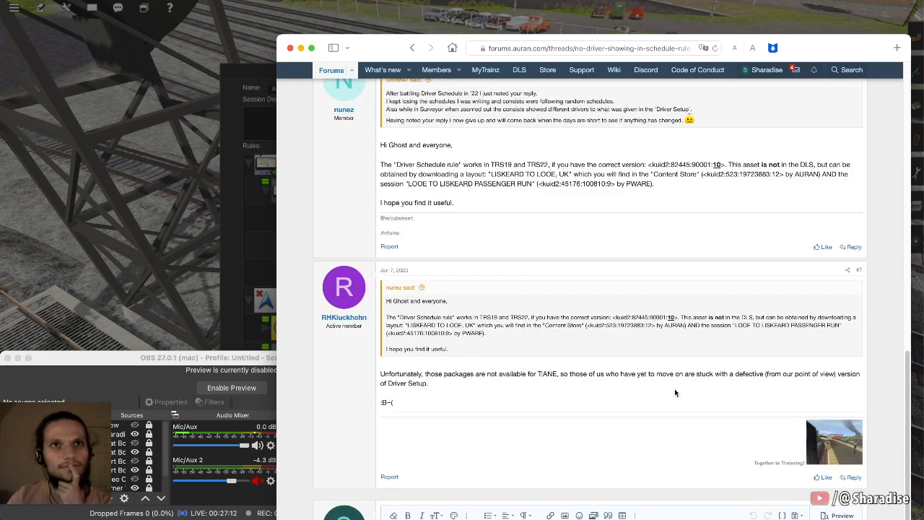
scroll(675, 393, "down", 12)
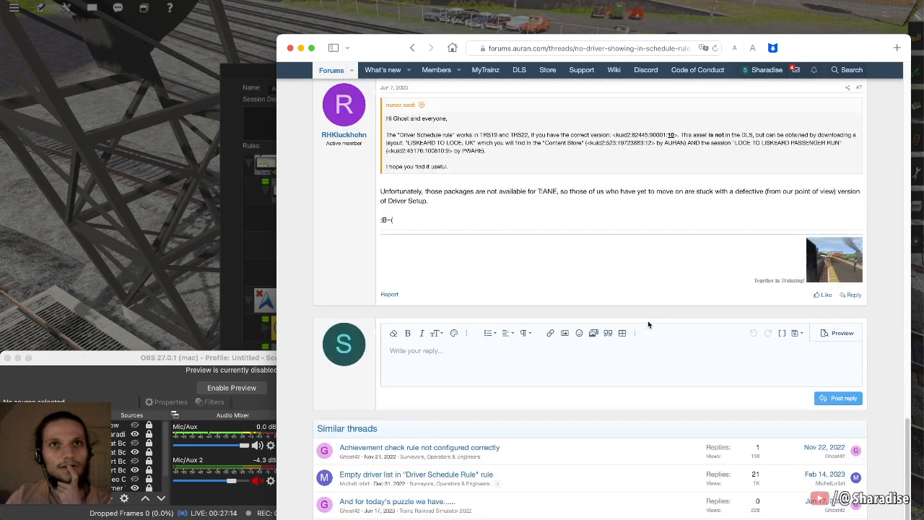
key("super+bracketleft")
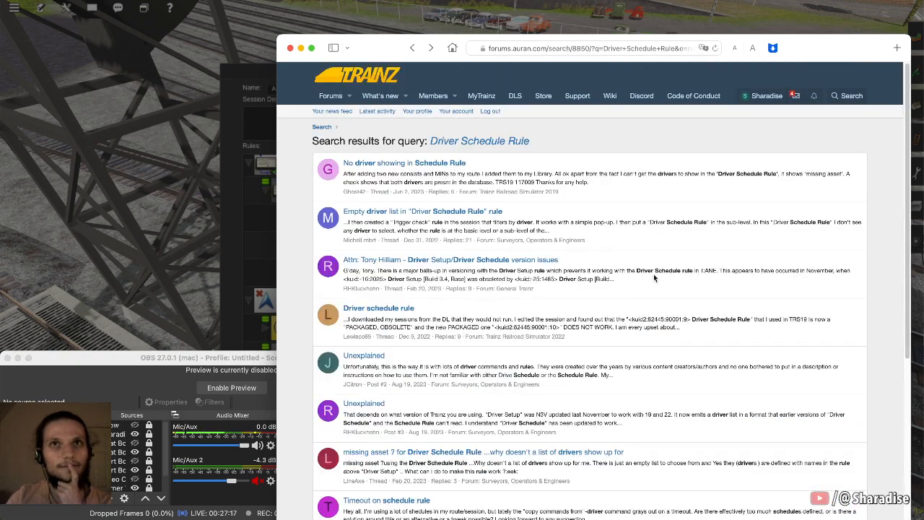
Open the thread "Empty driver list in "Driver Schedule Rule" rule" and read its opening posts and screenshots about the missing drivers
left_click(448, 211)
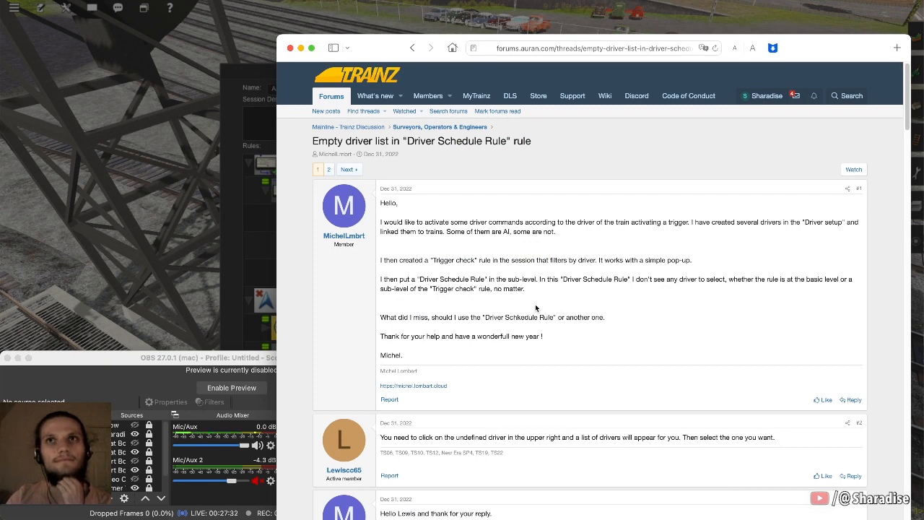
scroll(616, 360, "down", 2)
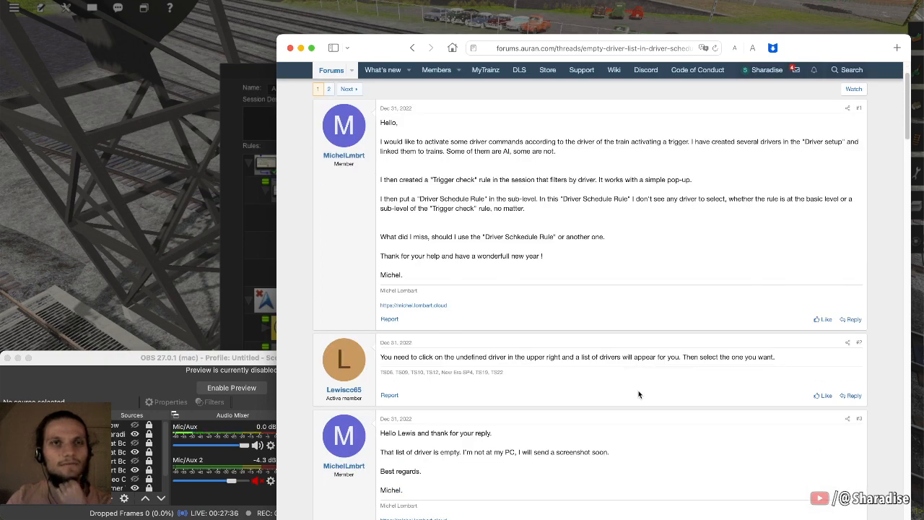
scroll(638, 394, "down", 4)
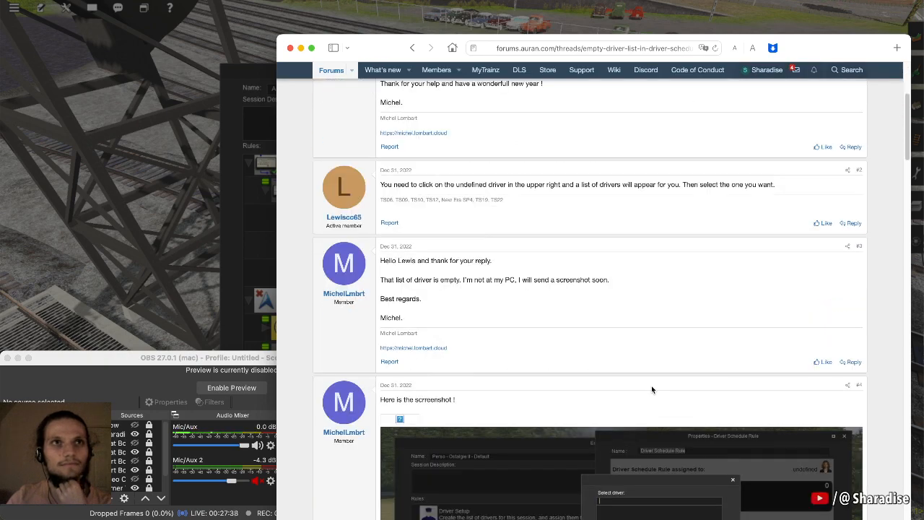
scroll(653, 388, "down", 4)
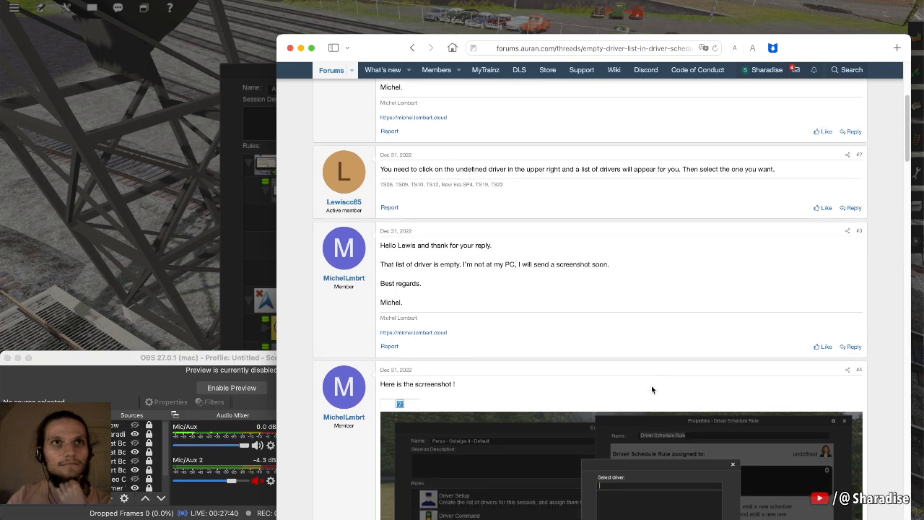
scroll(659, 385, "down", 8)
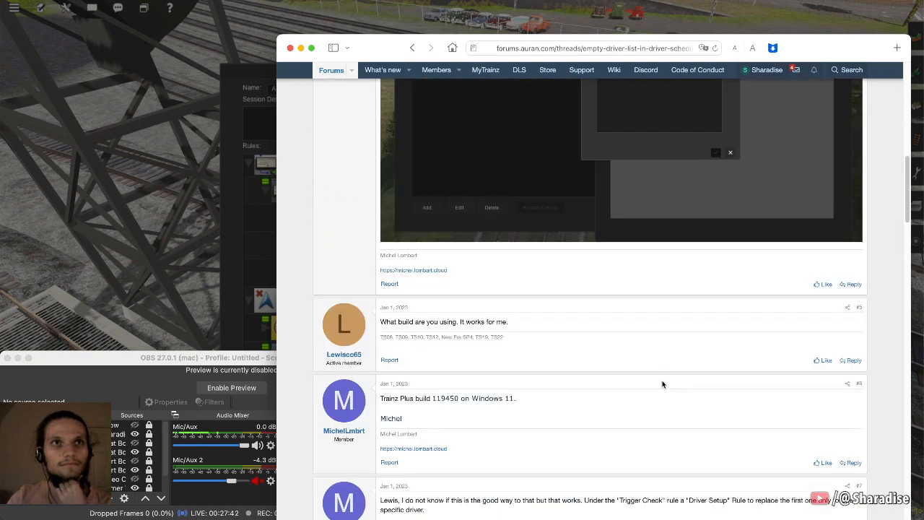
scroll(662, 384, "down", 2)
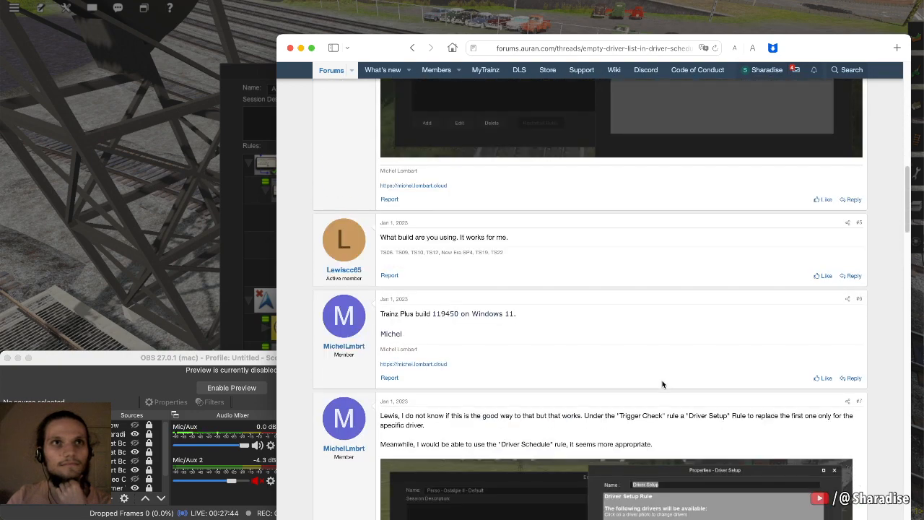
scroll(662, 384, "down", 4)
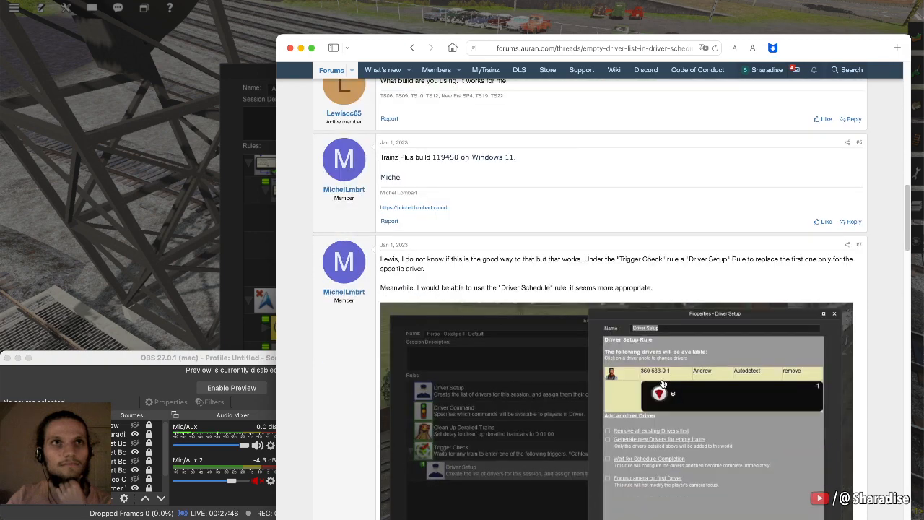
scroll(871, 371, "down", 4)
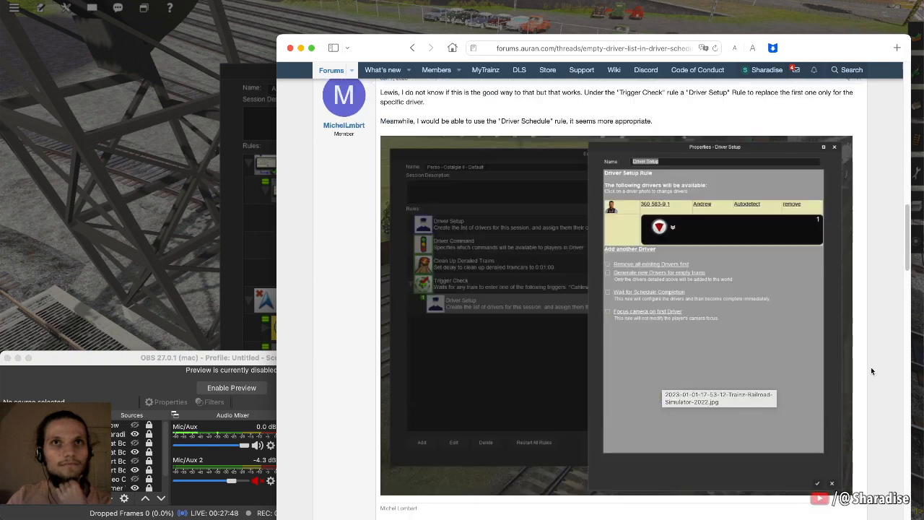
scroll(871, 370, "down", 2)
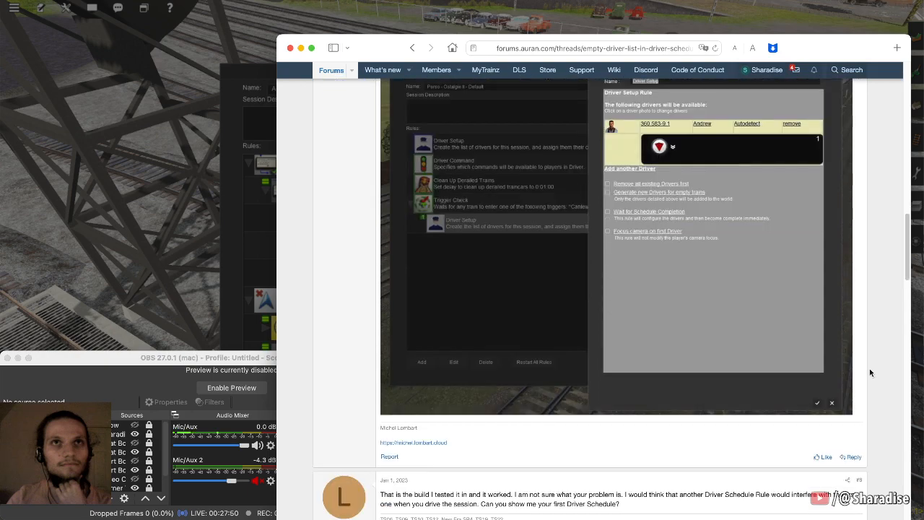
scroll(871, 373, "down", 7)
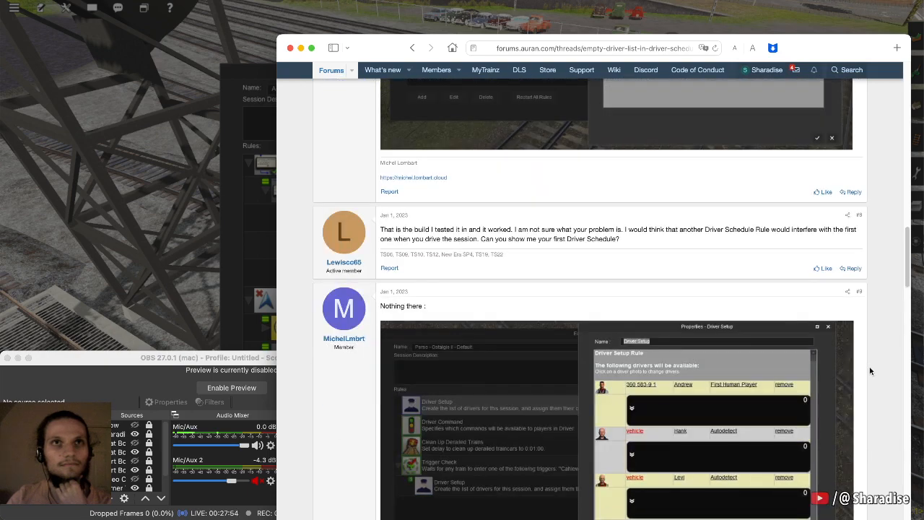
scroll(870, 372, "down", 13)
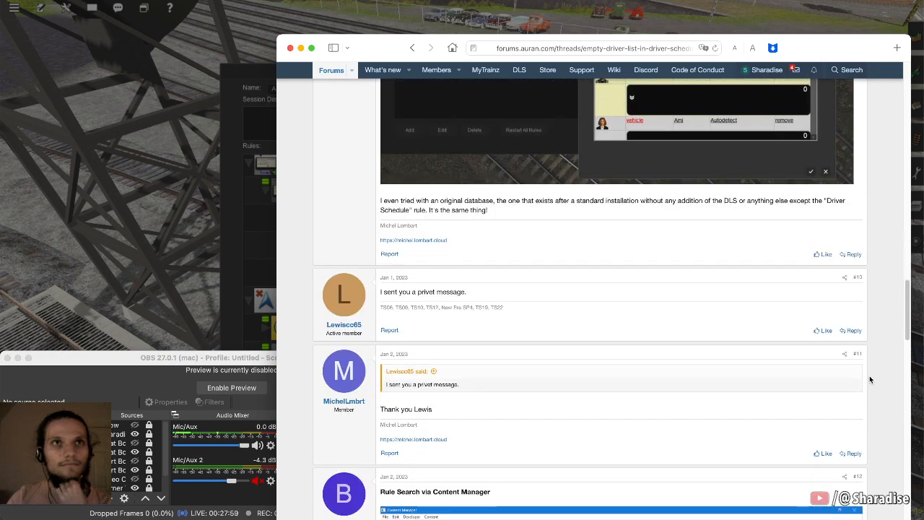
scroll(871, 380, "down", 14)
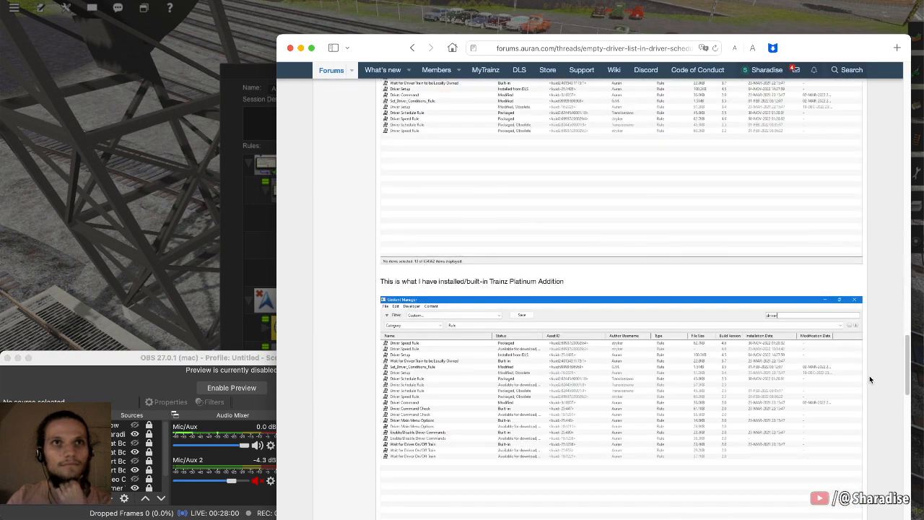
Read the rest of the thread's first page for the working Driver Schedule Rule version and the package containing it
scroll(868, 375, "down", 10)
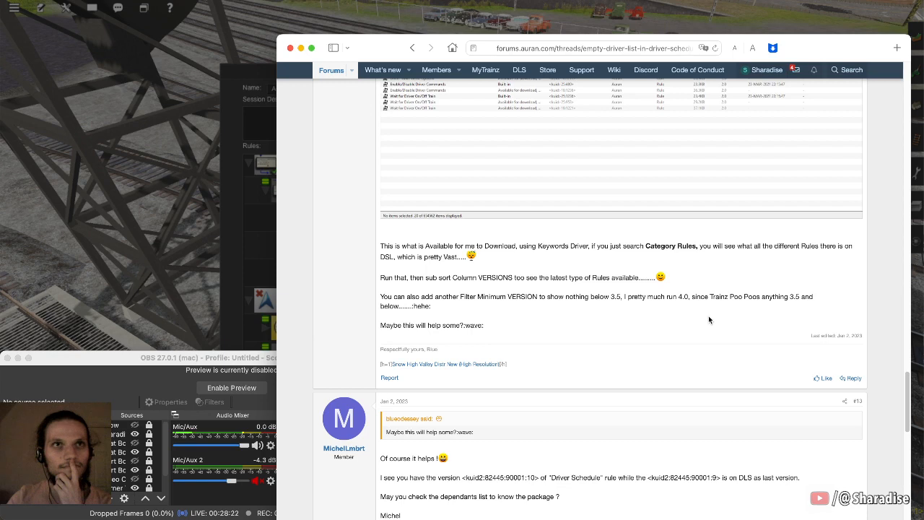
scroll(708, 318, "down", 5)
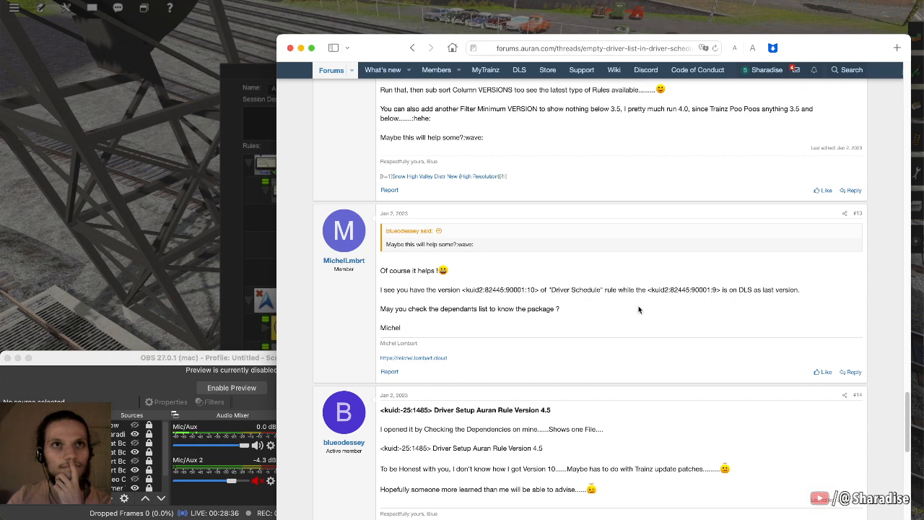
scroll(639, 310, "down", 2)
scroll(641, 309, "down", 2)
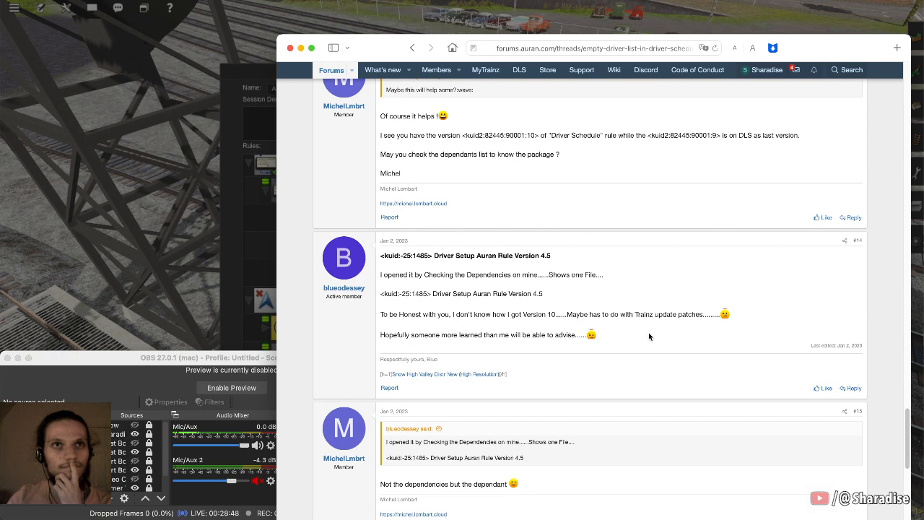
scroll(649, 336, "down", 3)
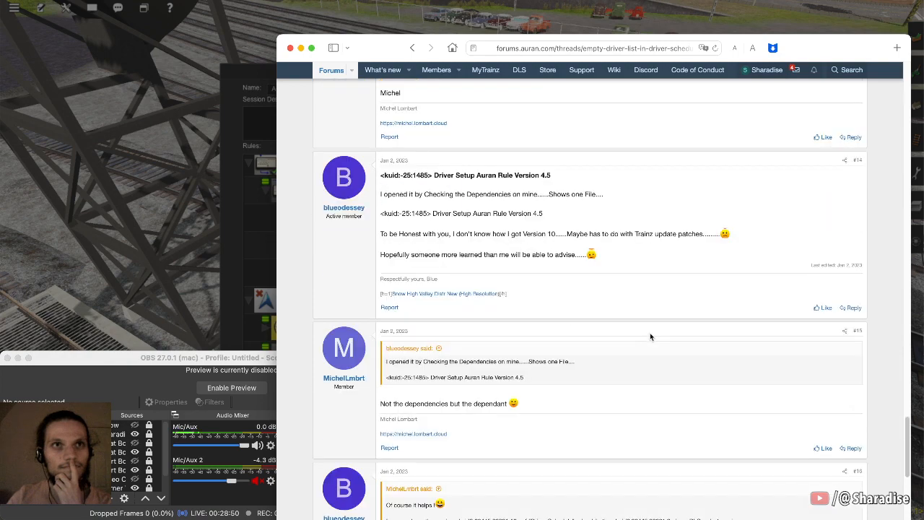
scroll(650, 336, "down", 10)
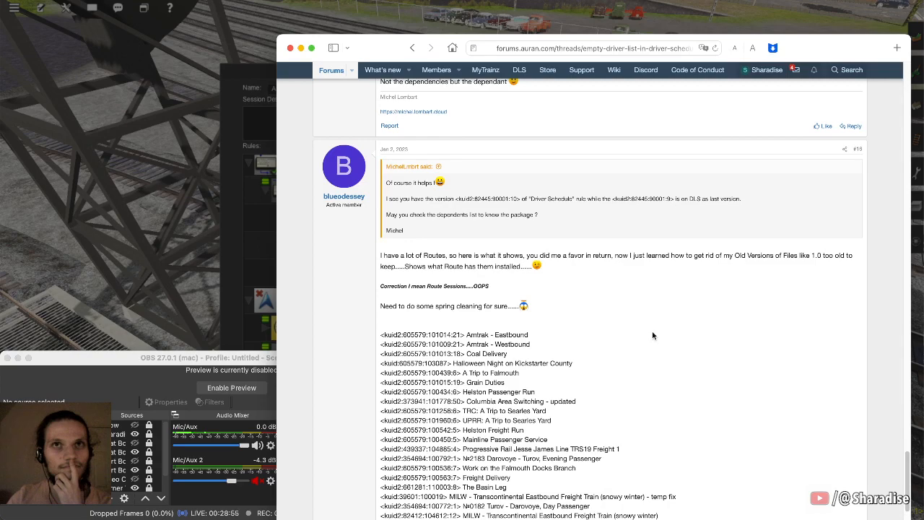
scroll(654, 332, "down", 10)
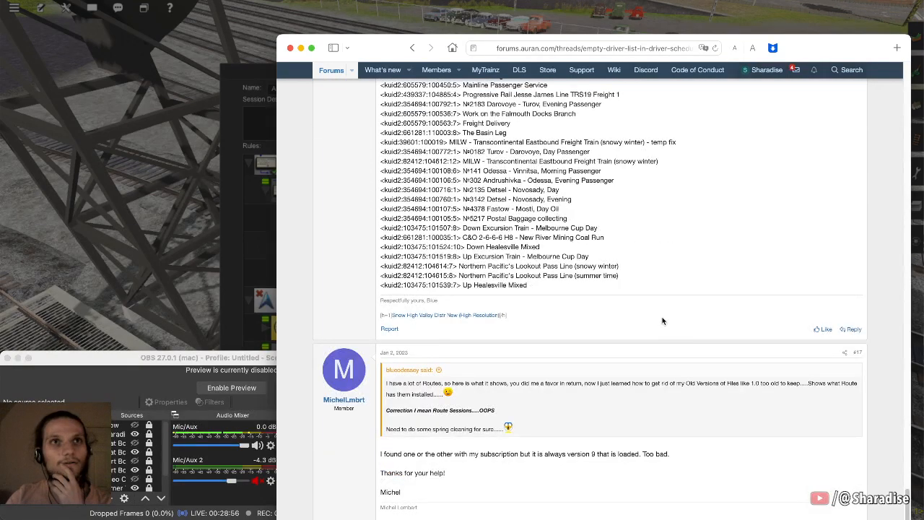
scroll(659, 316, "down", 4)
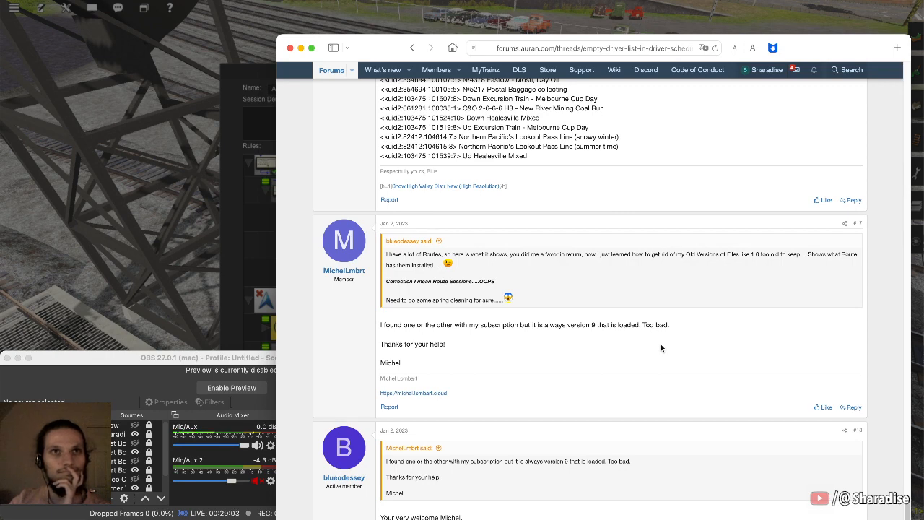
scroll(660, 348, "down", 6)
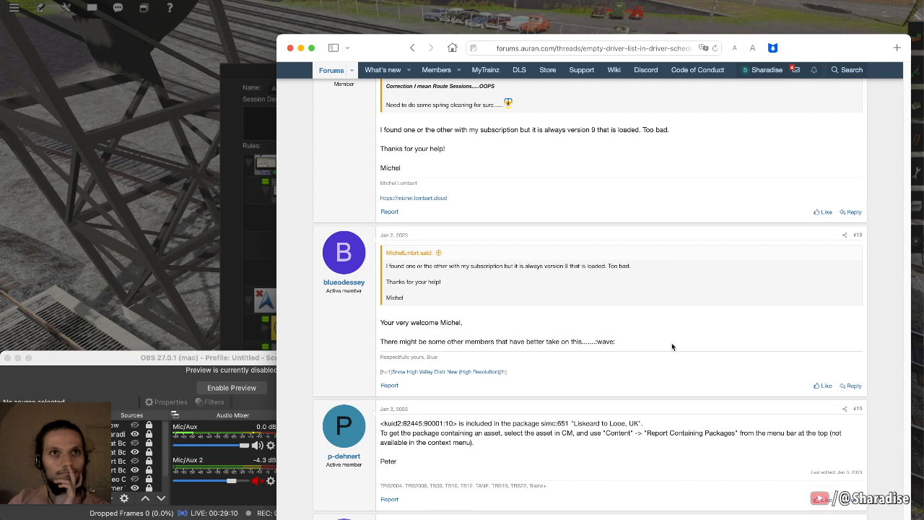
scroll(671, 347, "down", 8)
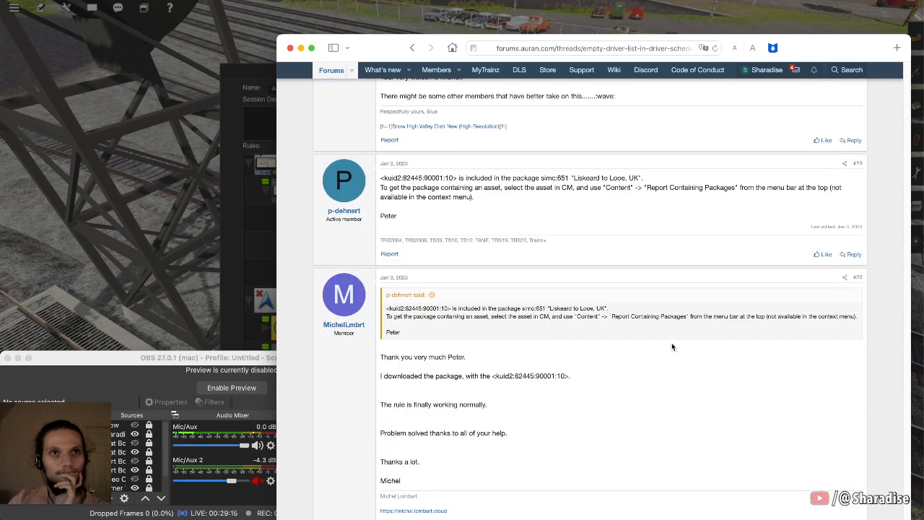
scroll(672, 347, "down", 3)
scroll(672, 347, "down", 1)
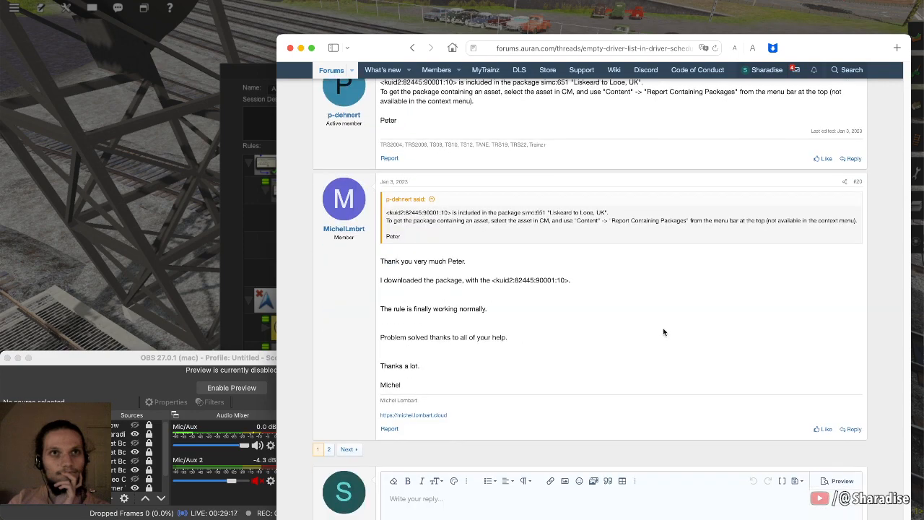
Switch to Content Manager and filter the installed assets with a custom filter on the name "driver sched"
left_click(731, 26)
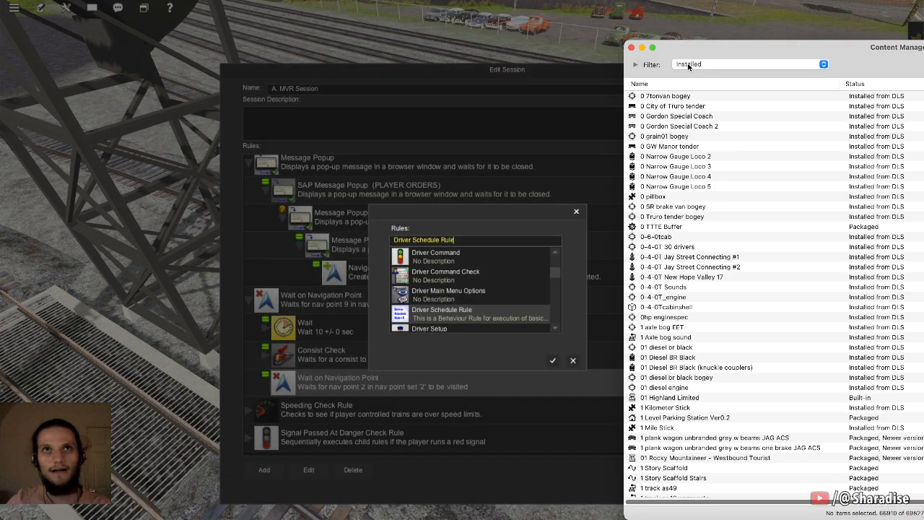
left_click(719, 64)
left_click(705, 155)
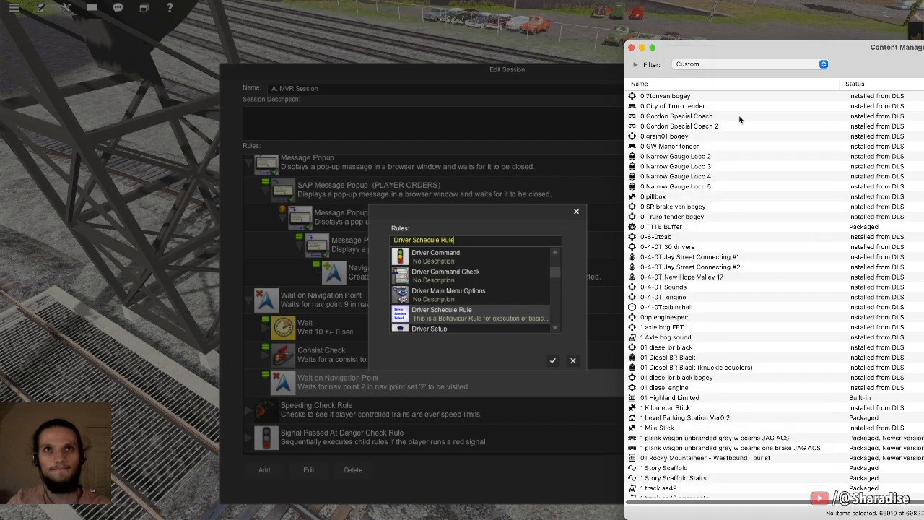
left_click(738, 100)
type("driver")
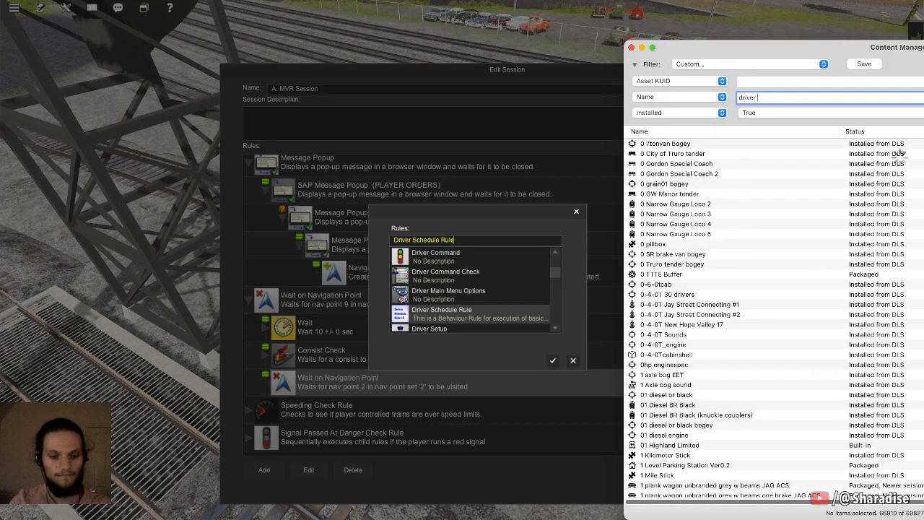
type(" sched")
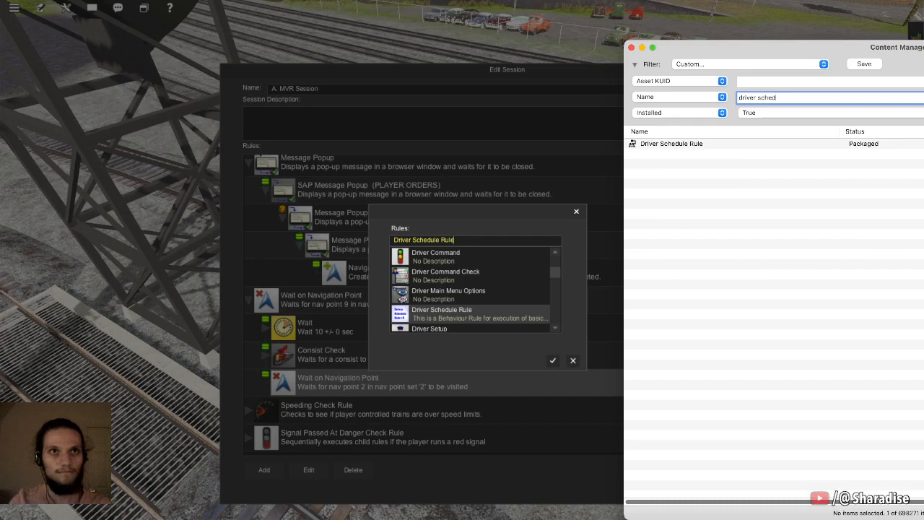
Remove the Installed condition from the filter and check the available actions for the packaged Driver Schedule Rule
right_click(881, 144)
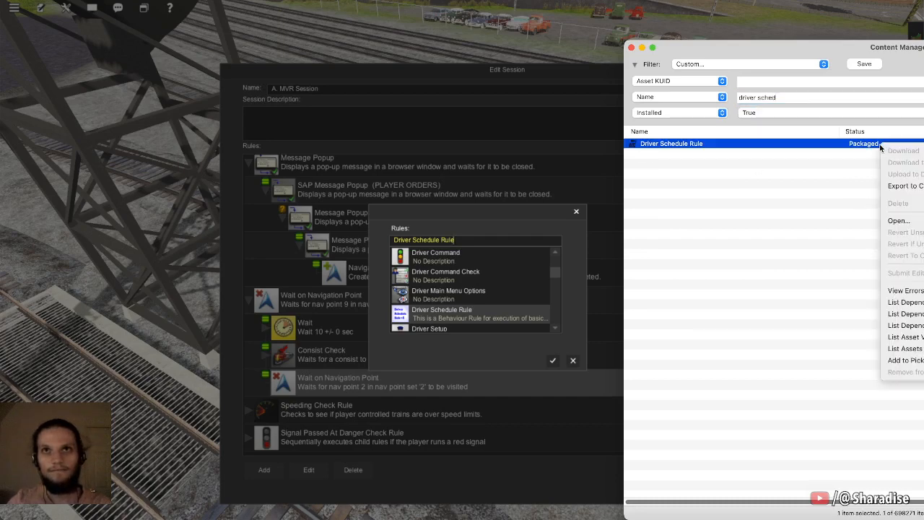
left_click(796, 205)
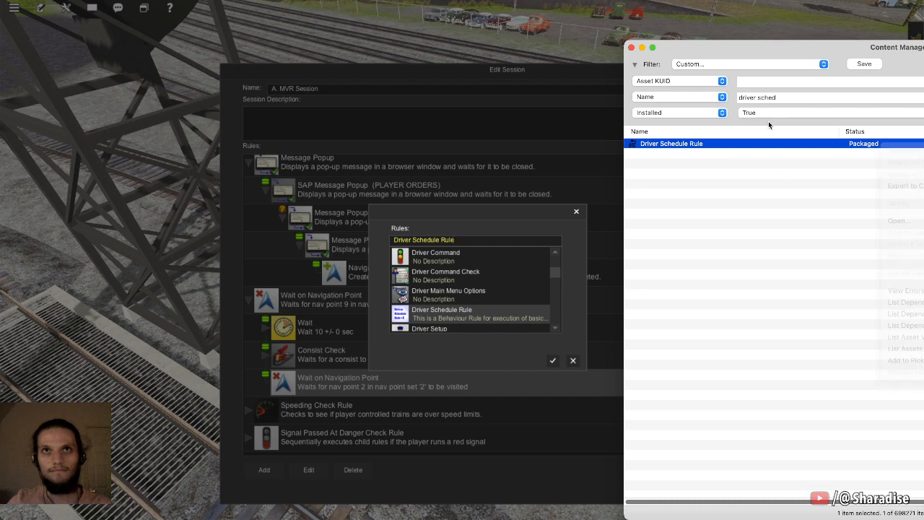
left_click(923, 113)
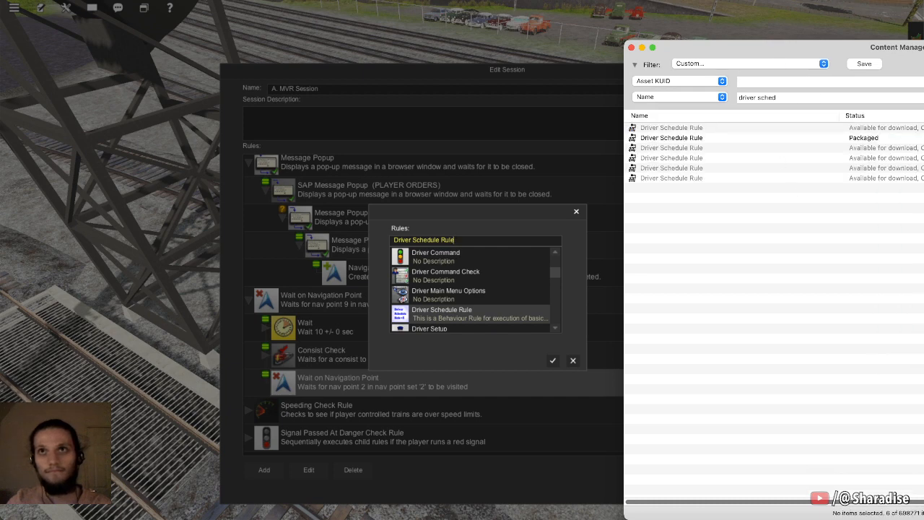
right_click(854, 141)
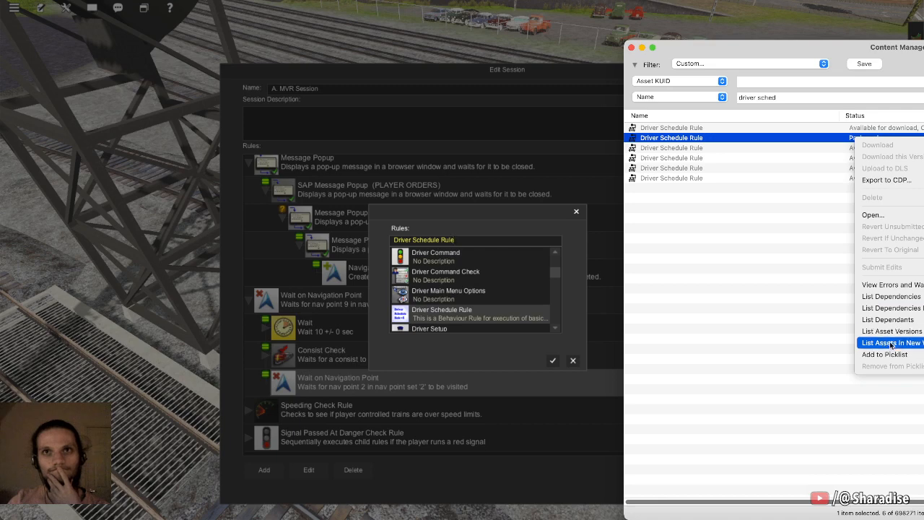
left_click(732, 339)
Compare the status and asset ID of each listed Driver Schedule Rule version
key("super+Tab")
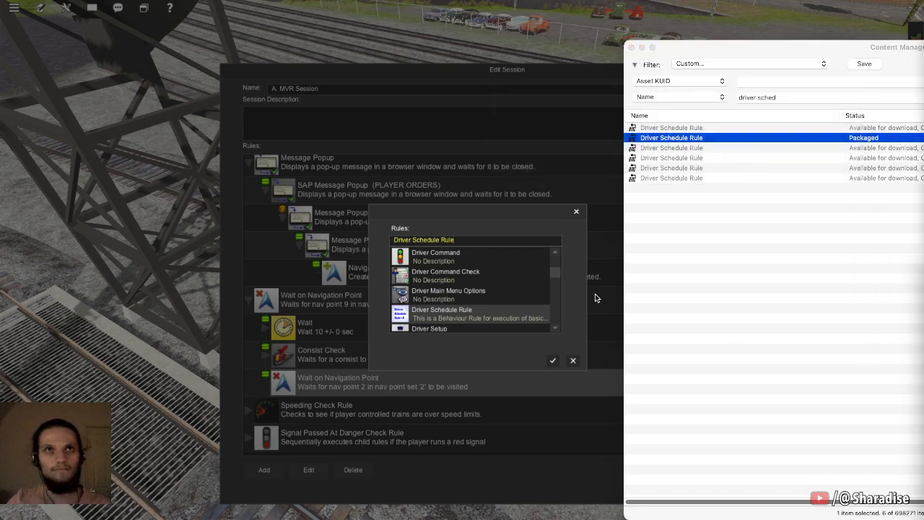
left_click(794, 264)
left_click(806, 210)
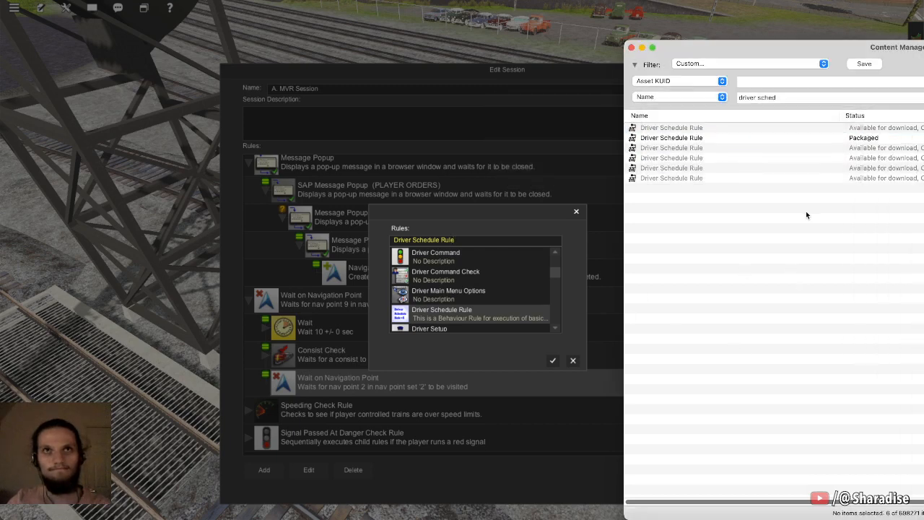
scroll(820, 168, "right", 5)
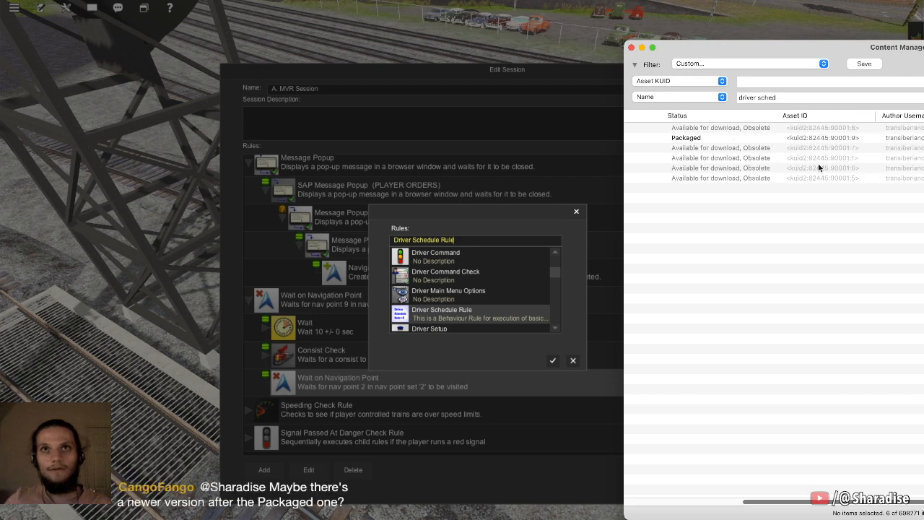
scroll(819, 168, "left", 5)
Move the Content Manager window aside to uncover the Edit Session window, and switch to OBS
left_click(923, 149)
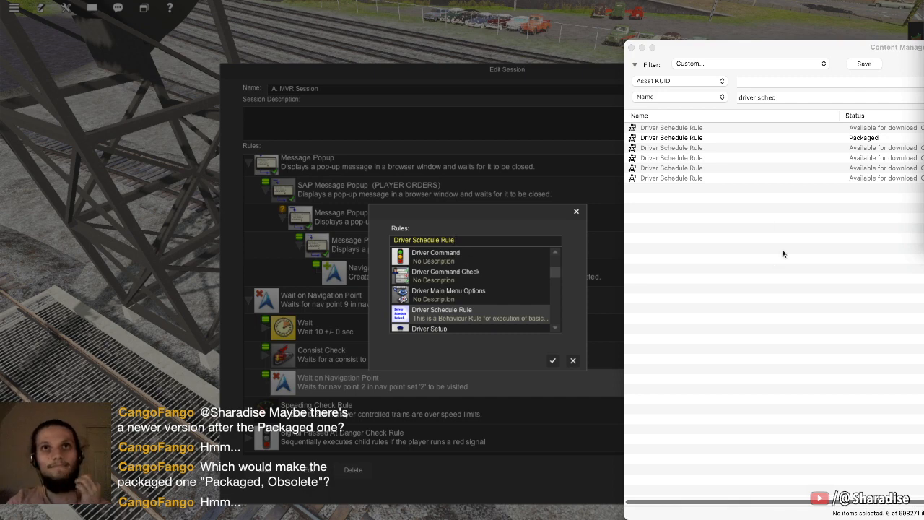
left_click(761, 95)
left_click_drag(758, 52, 865, 261)
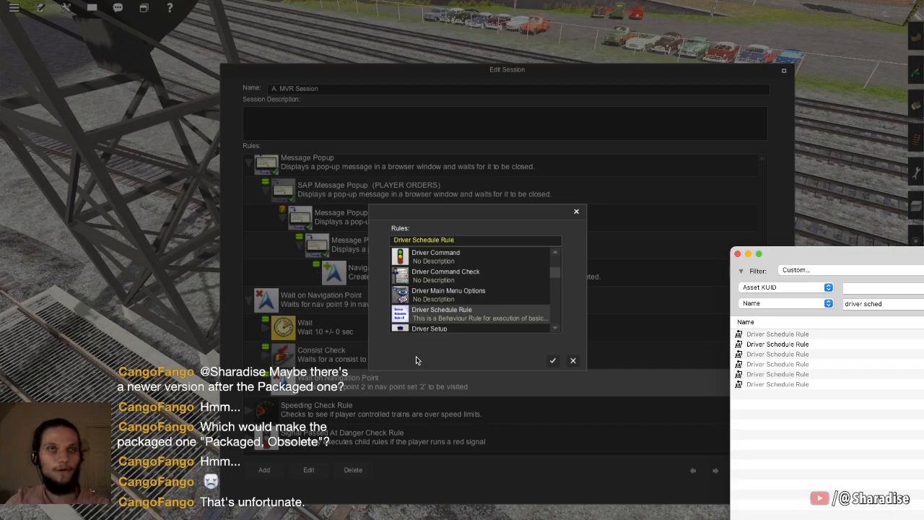
key("super+Tab")
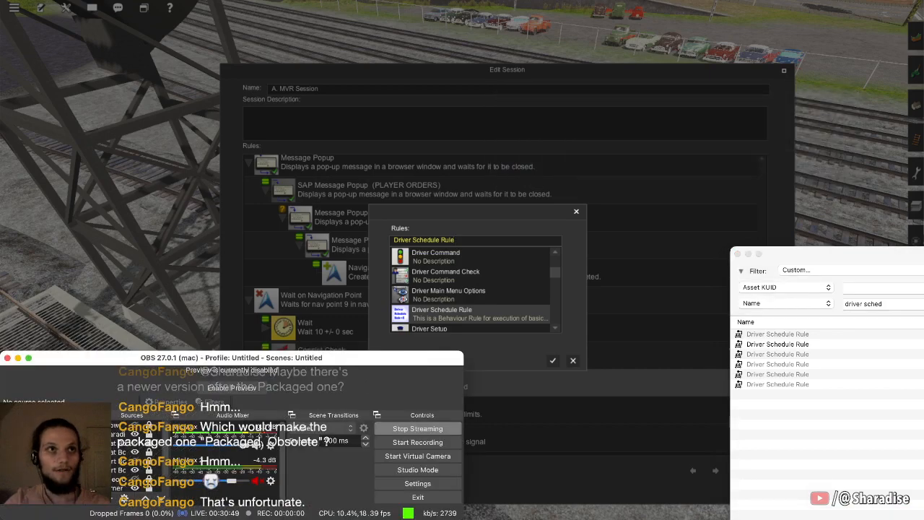